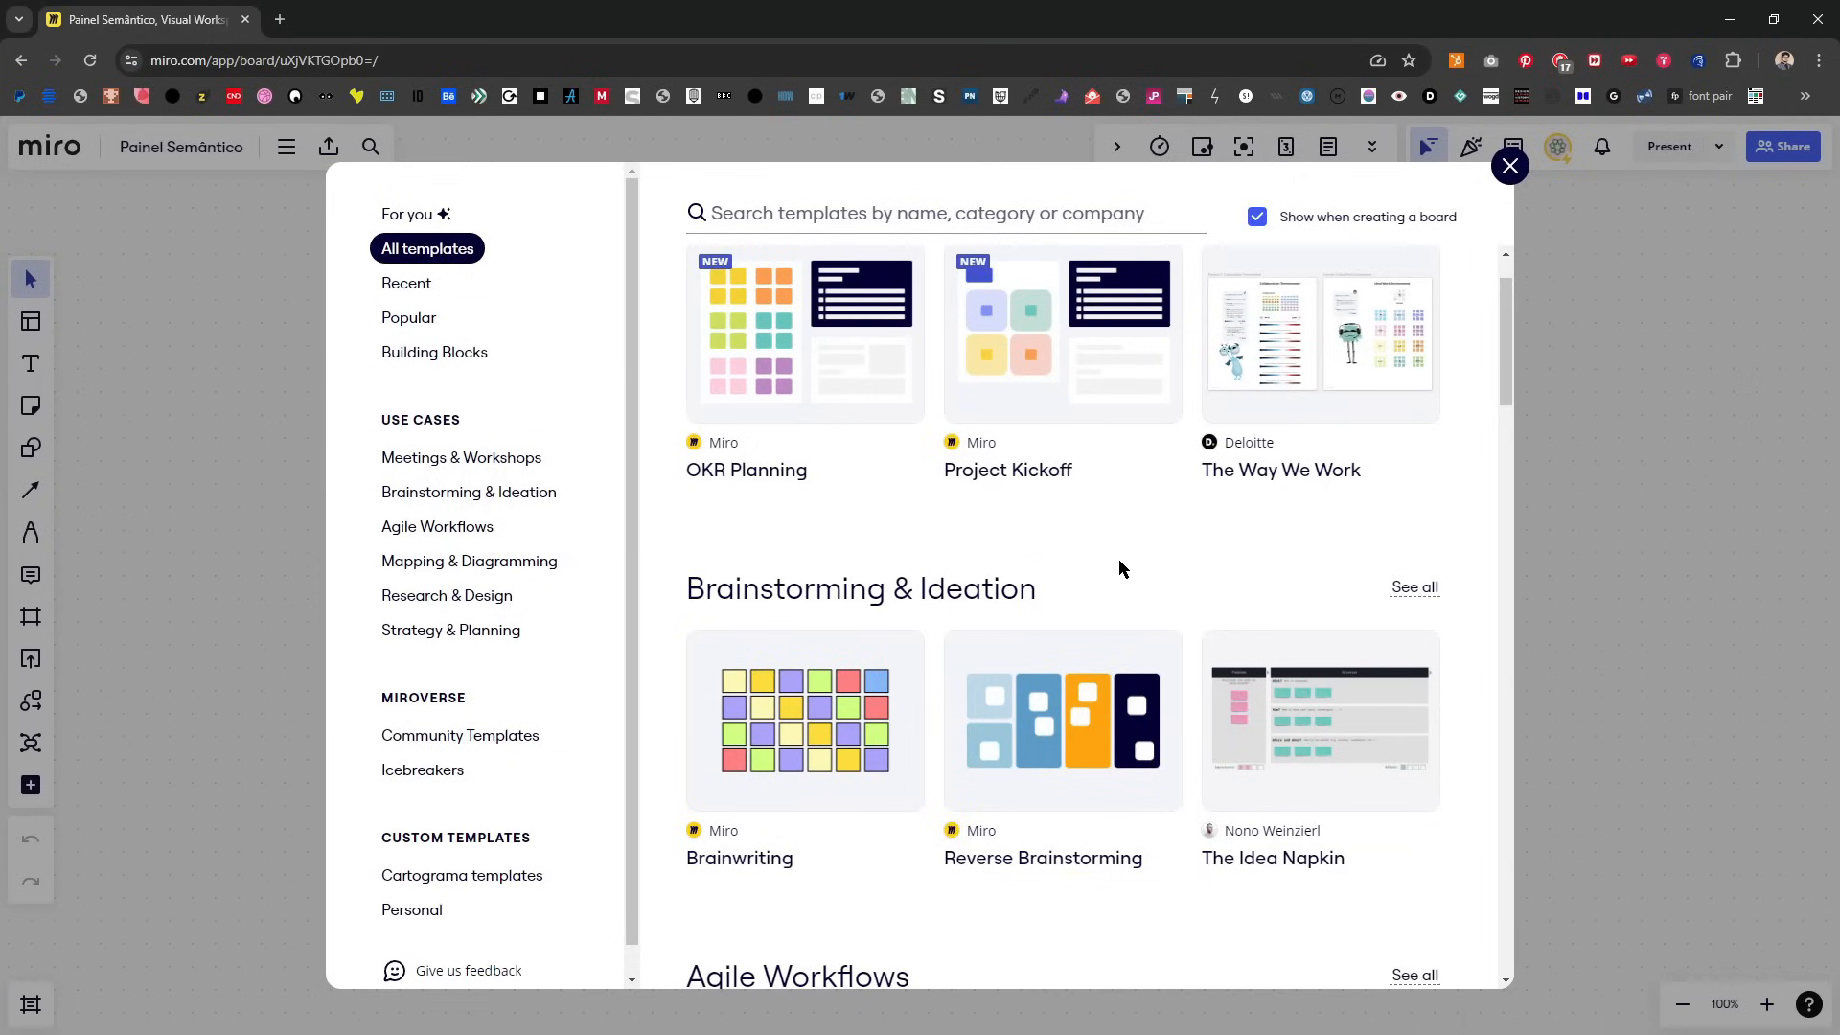
Step: Browse the full template catalogue, from Meetings & Workshops through Building Blocks, to review the available template categories
scroll(1118, 559, "down", 8)
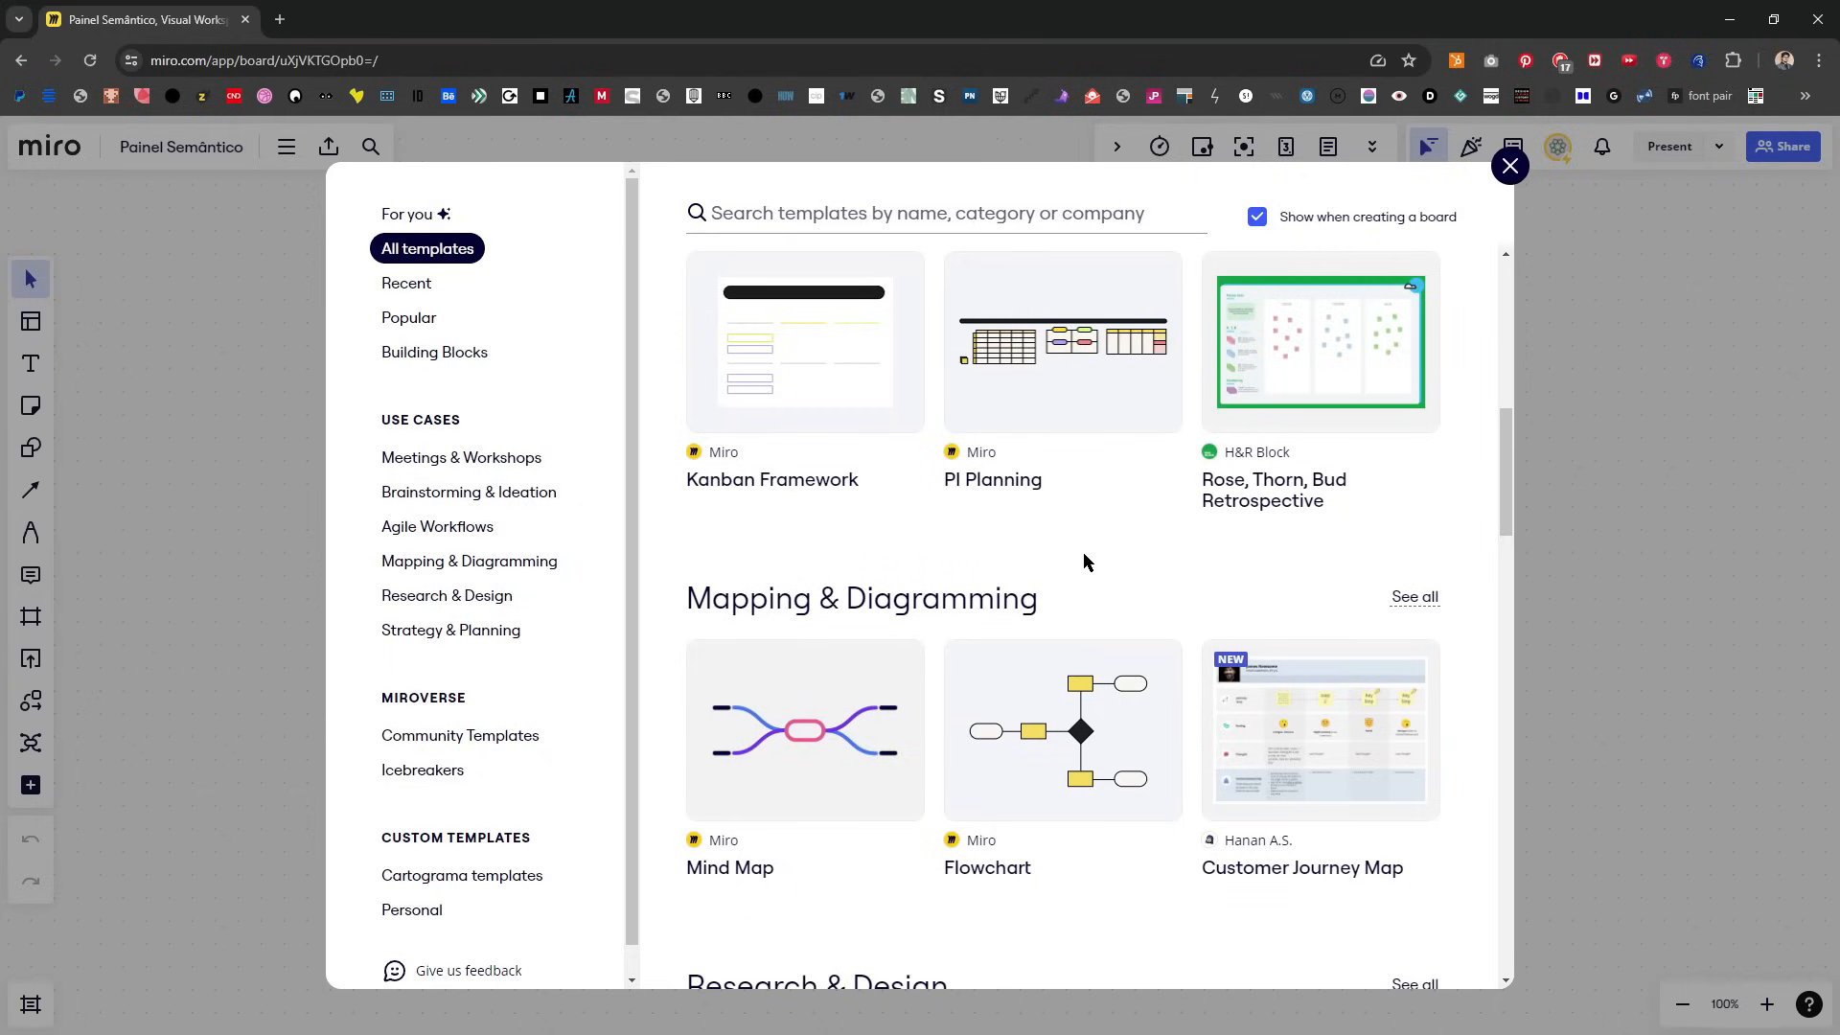
scroll(1092, 548, "down", 15)
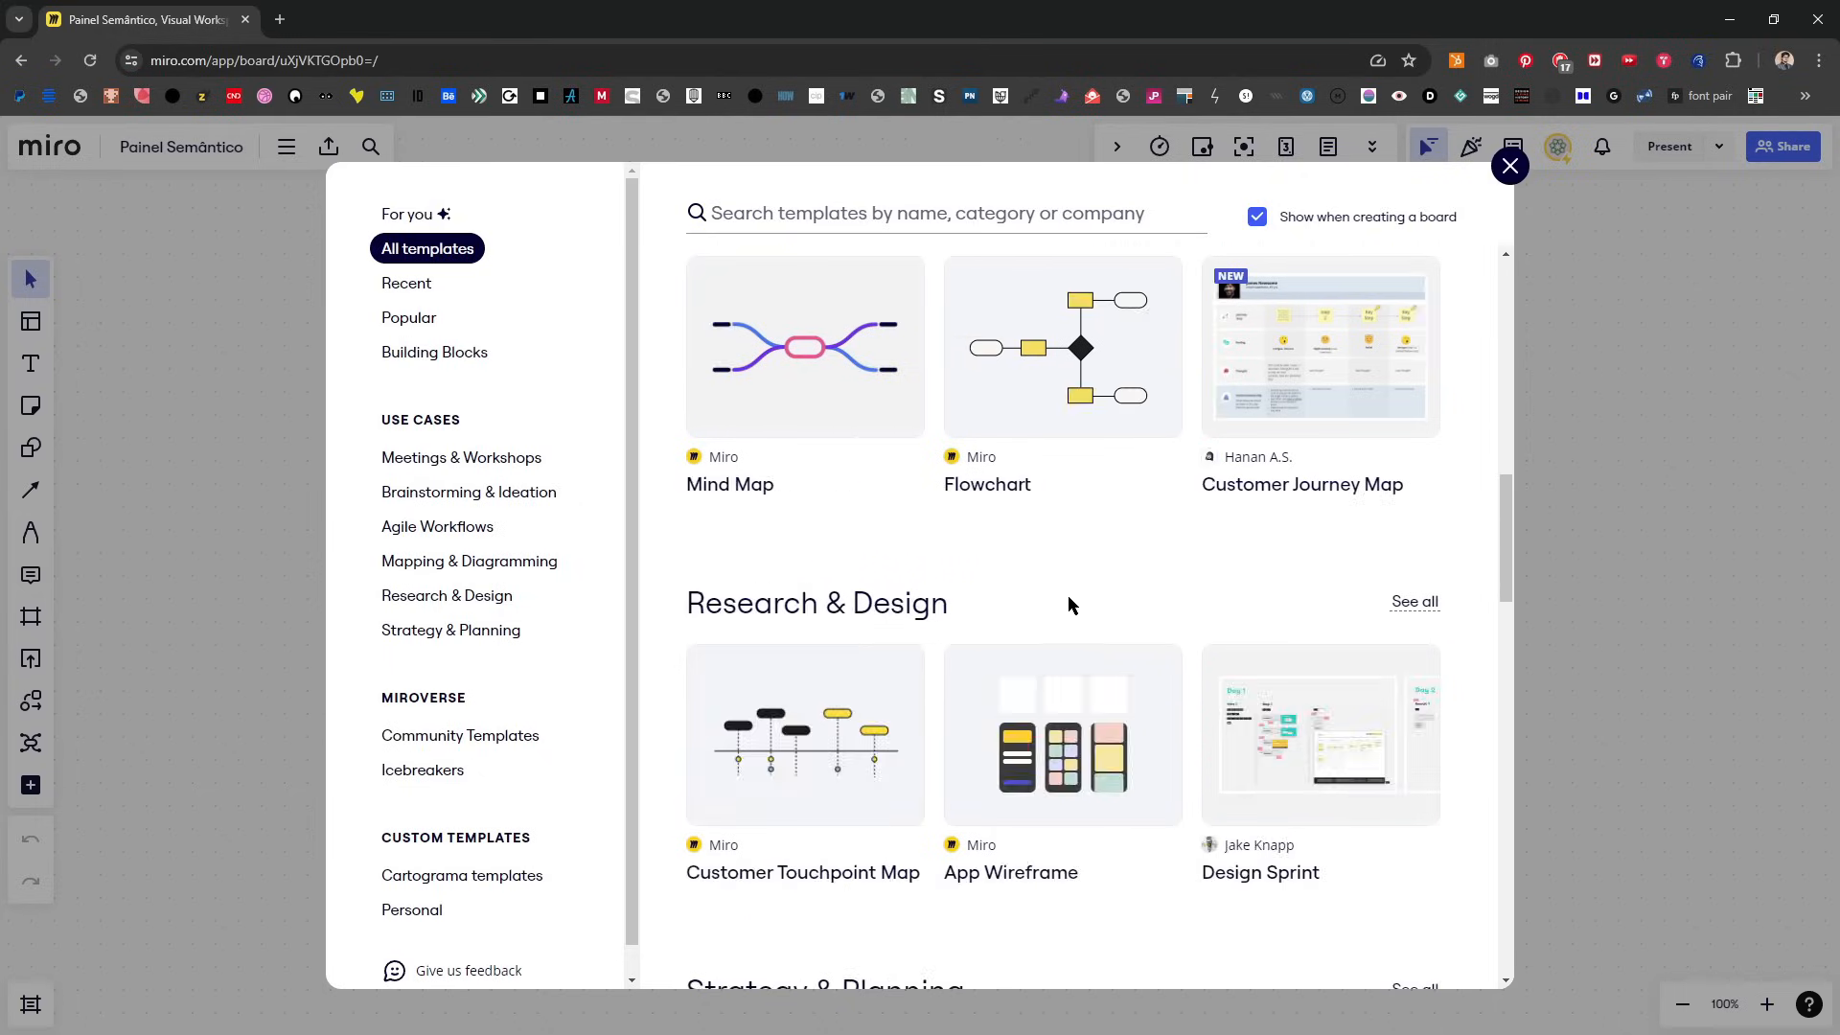
scroll(1118, 733, "up", 20)
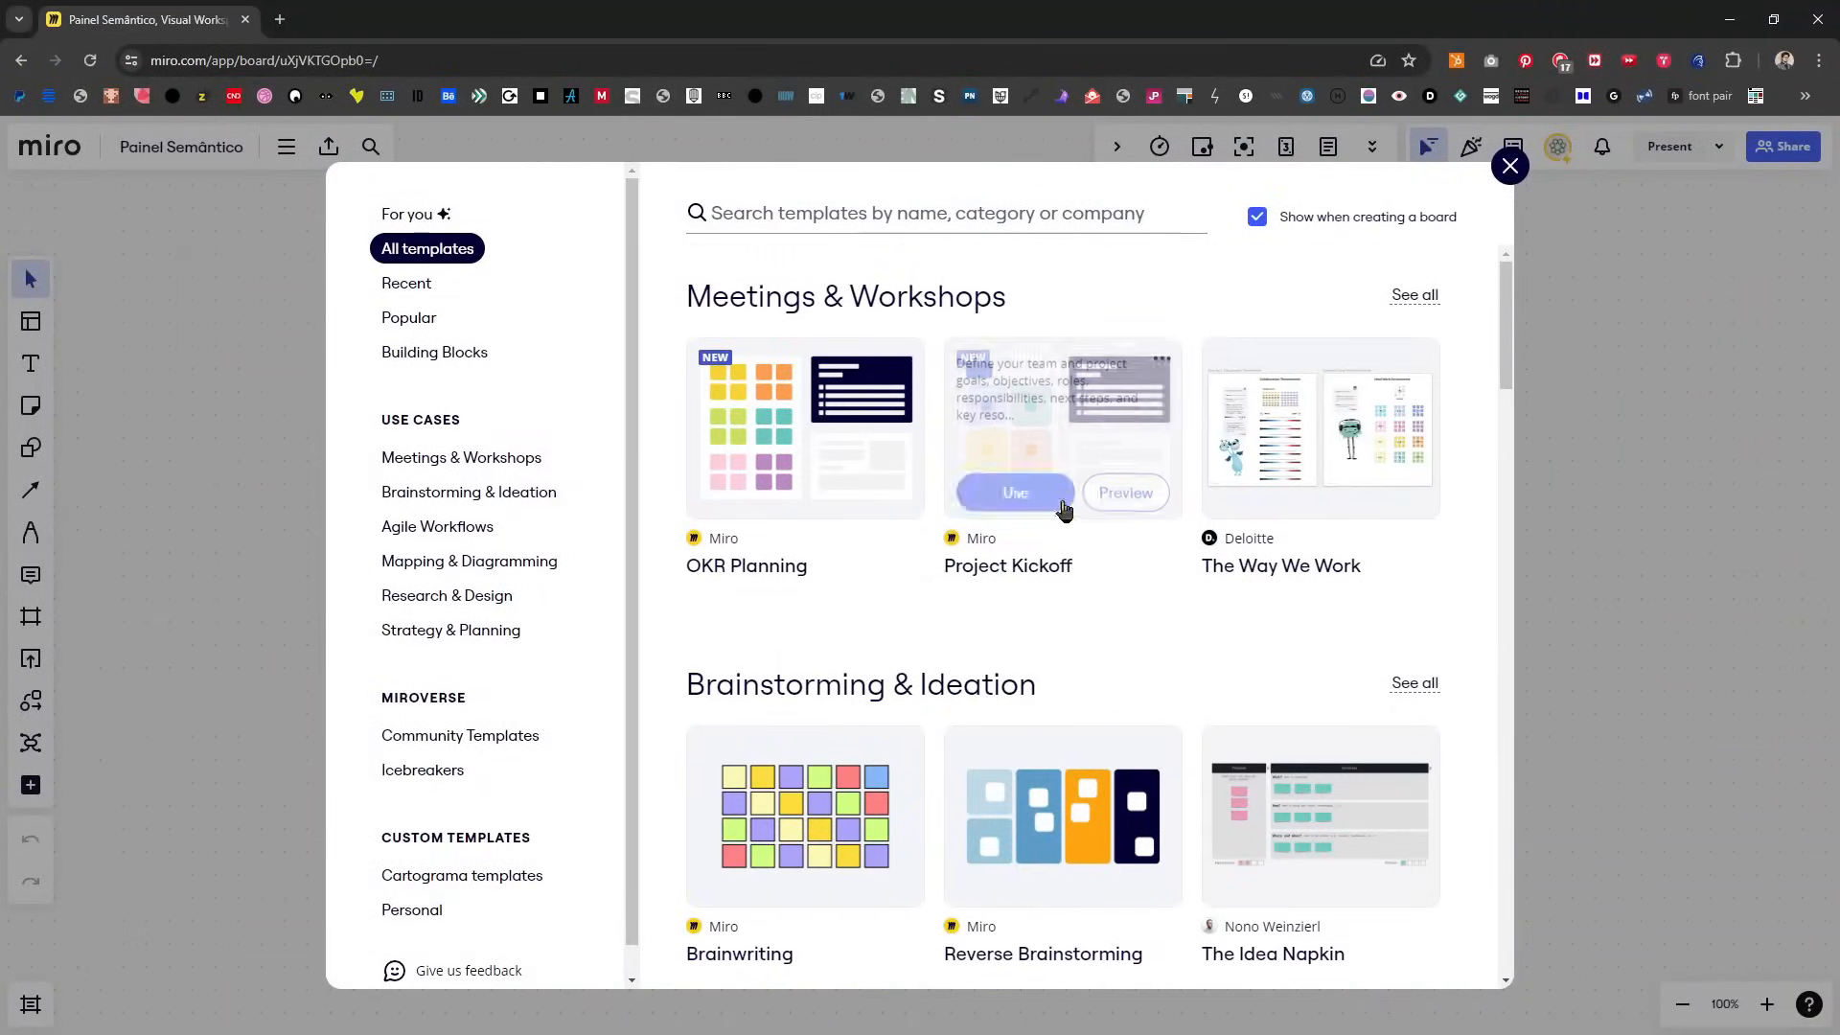
scroll(1083, 572, "down", 6)
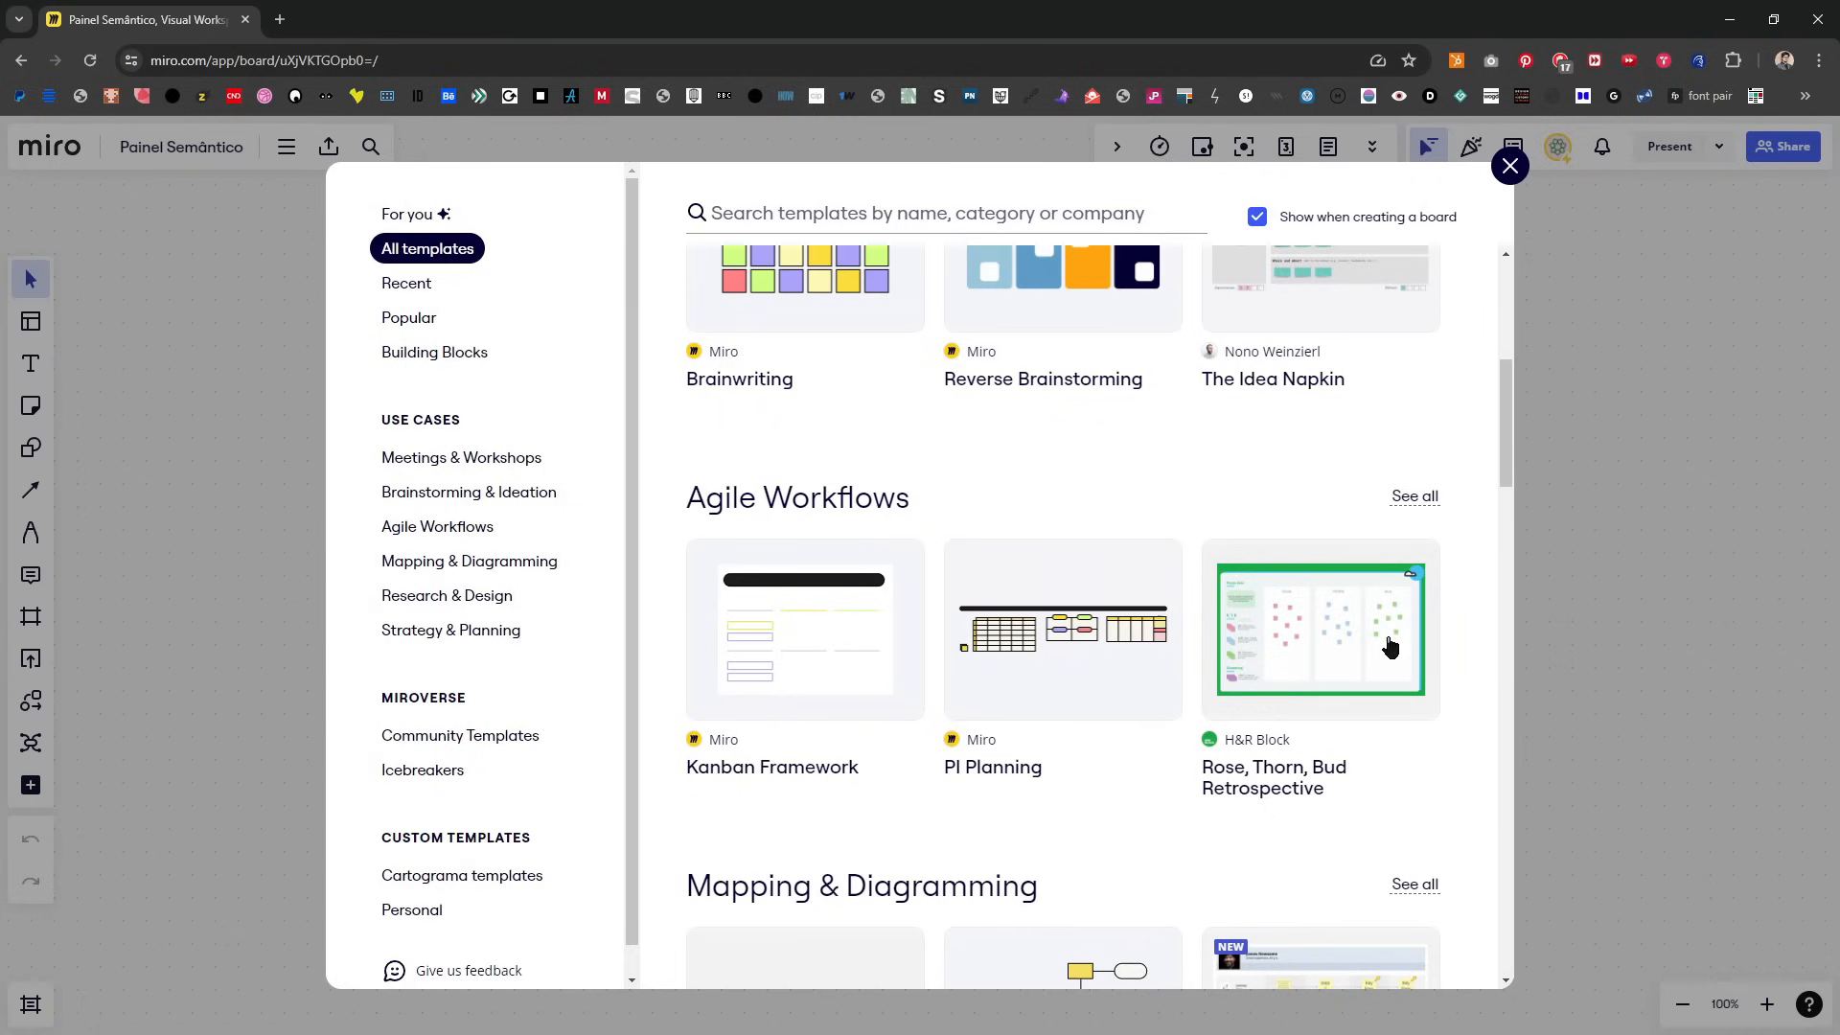
scroll(1326, 738, "down", 7)
scroll(1215, 663, "up", 13)
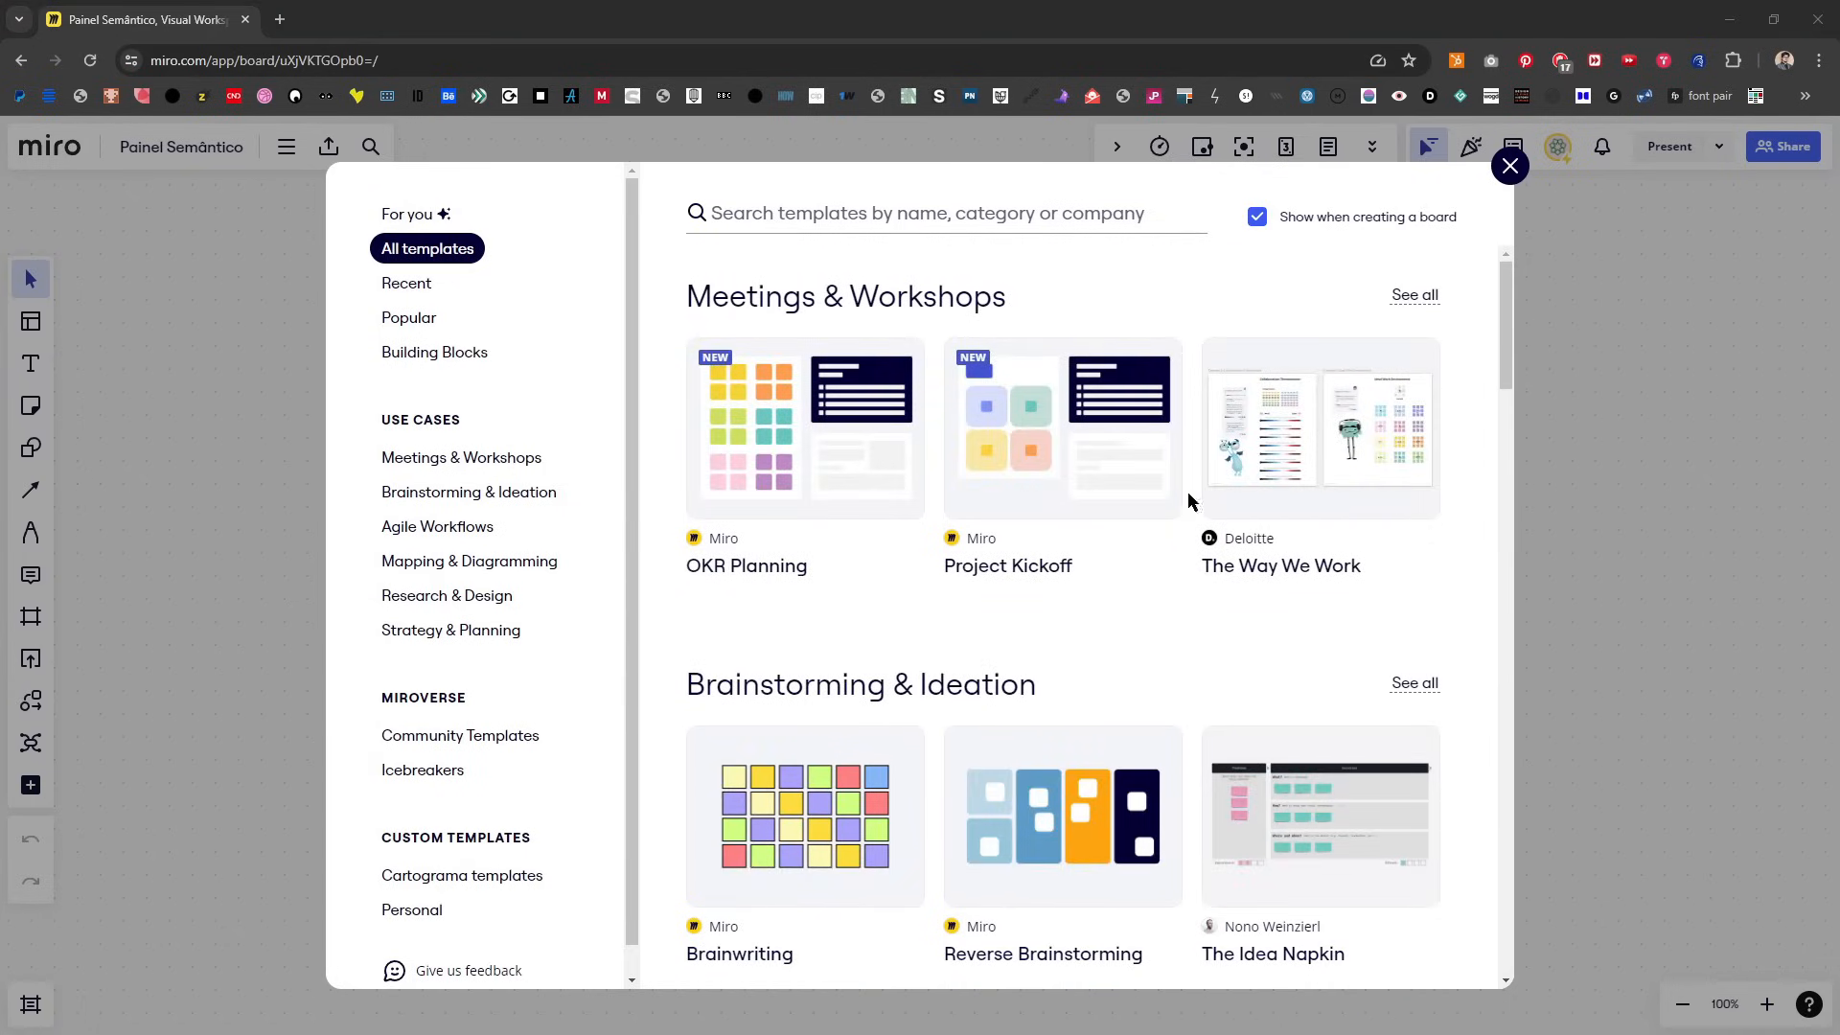
scroll(1121, 484, "down", 2)
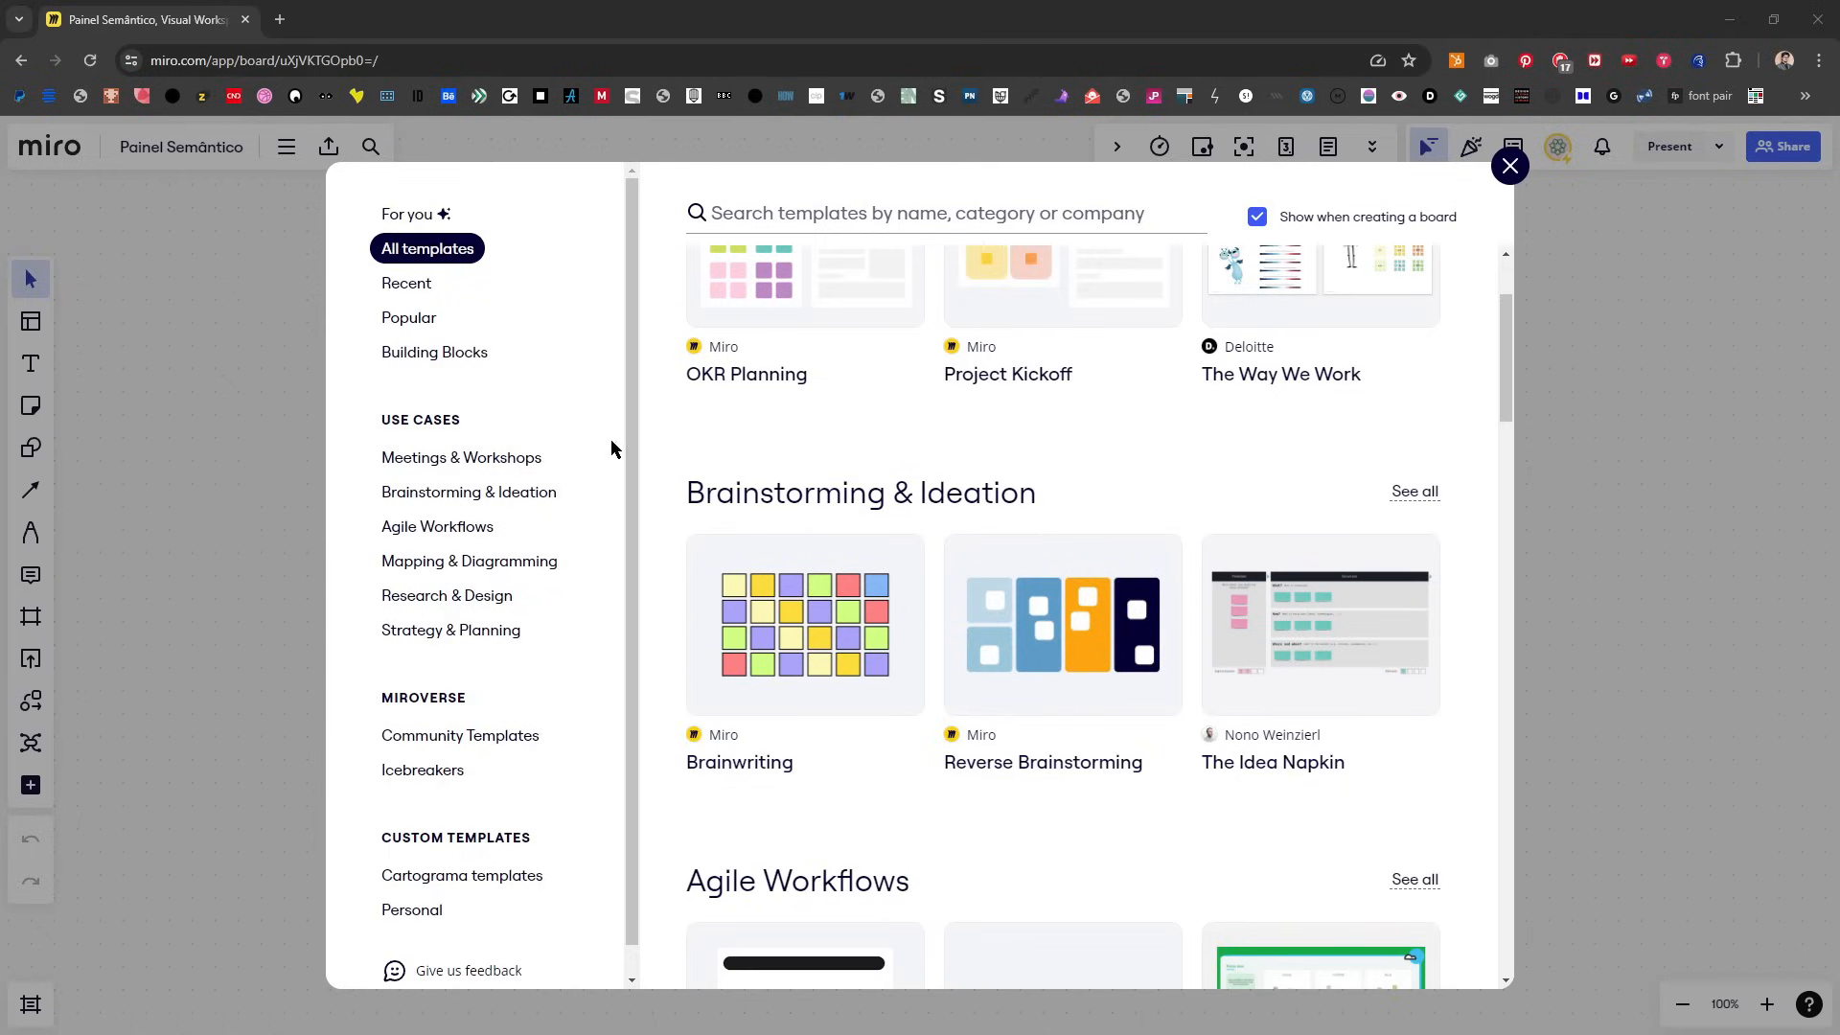
scroll(1123, 580, "down", 12)
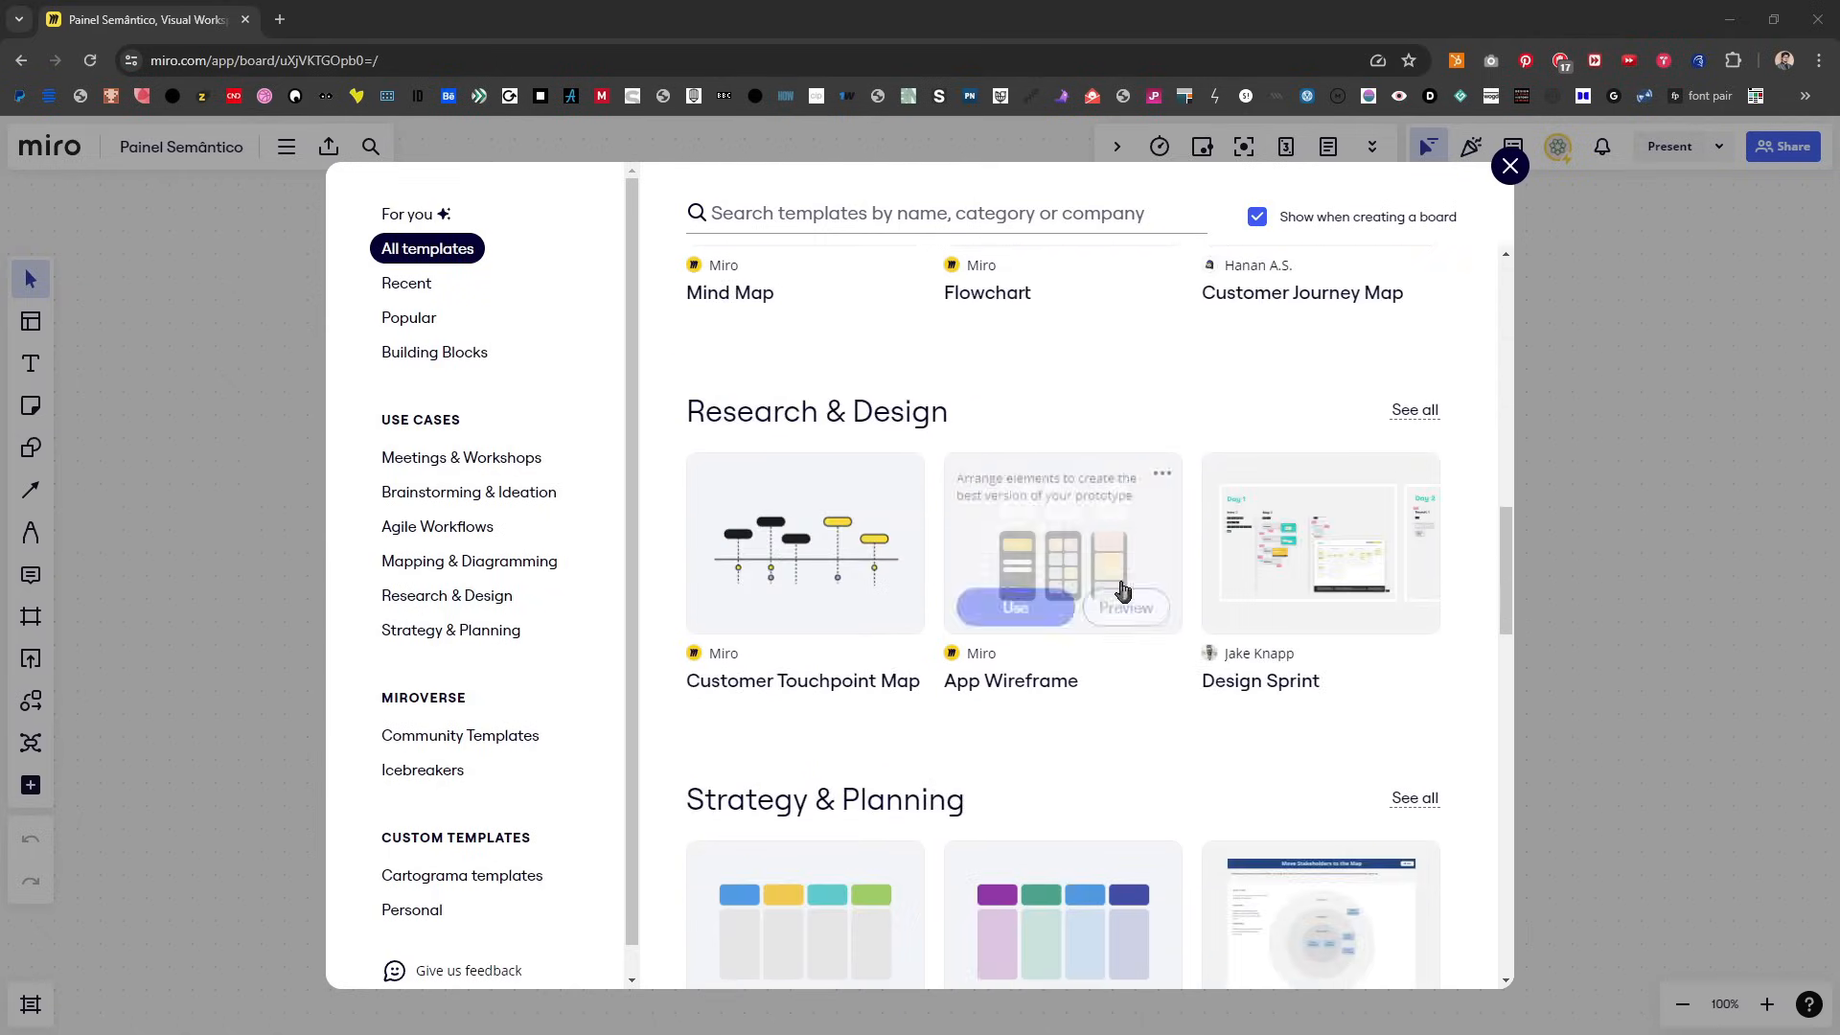
scroll(1123, 581, "down", 5)
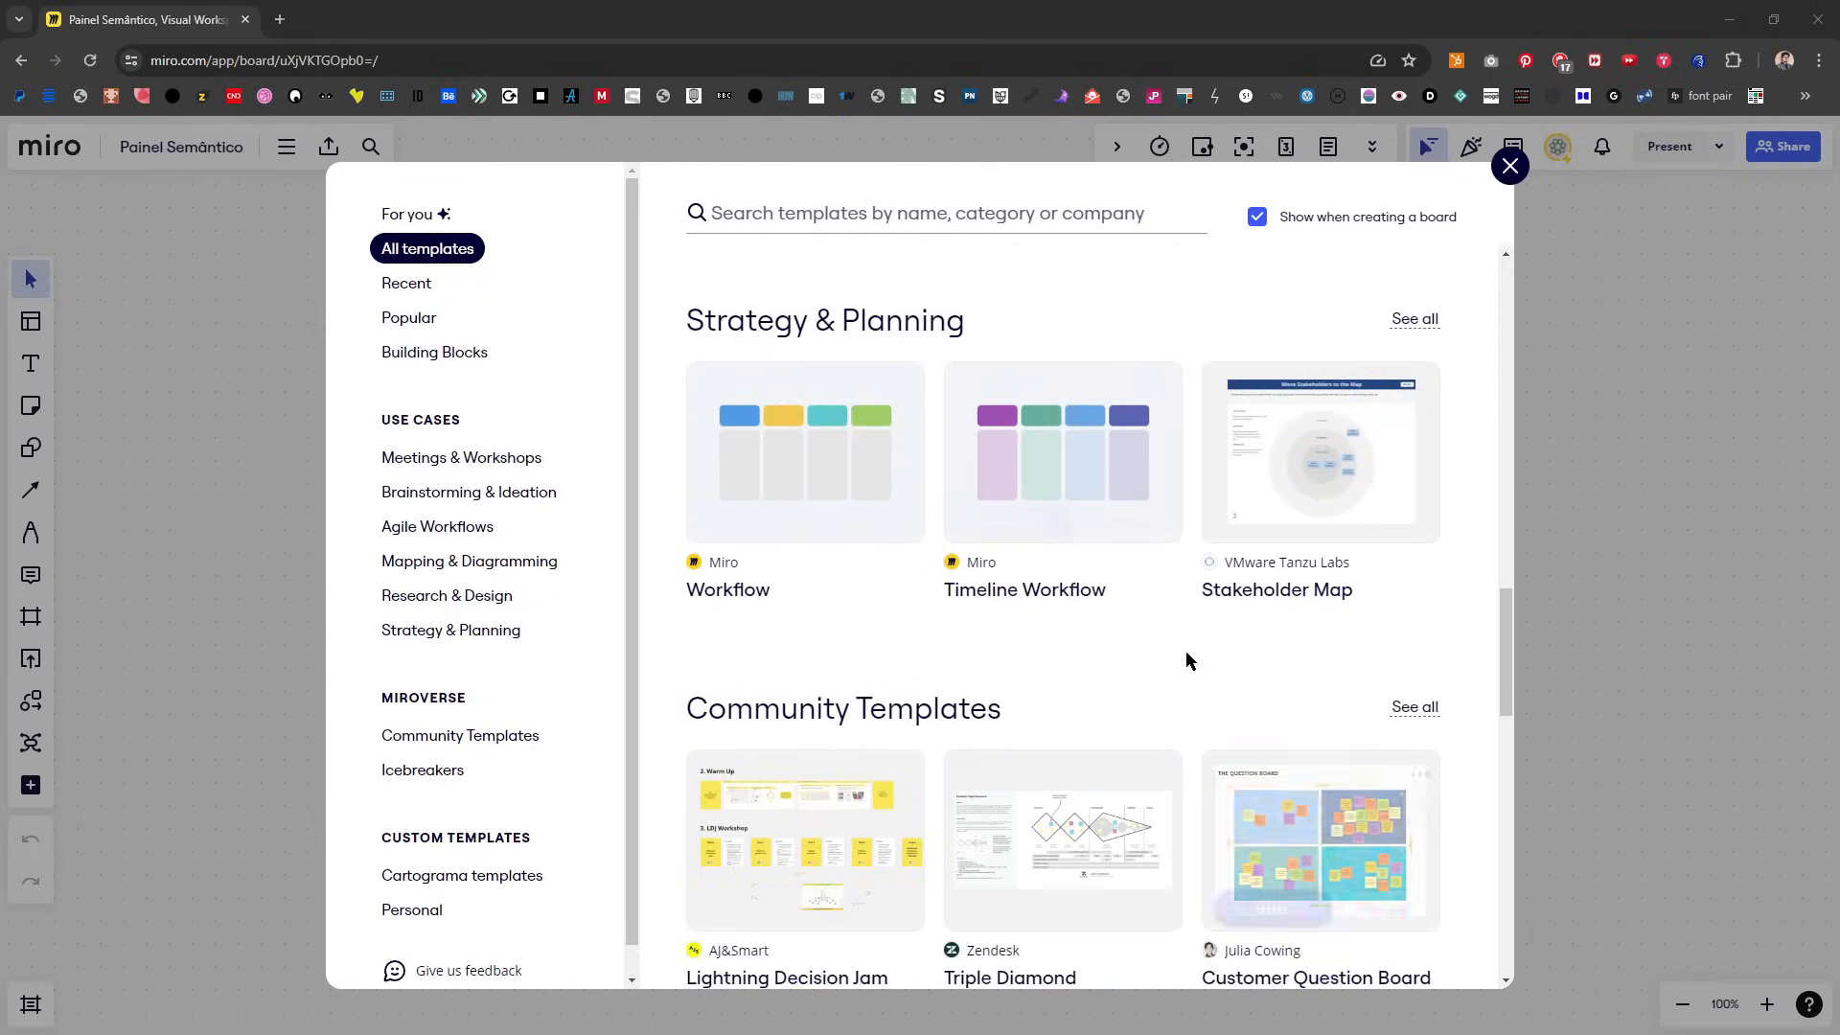
scroll(1166, 616, "down", 3)
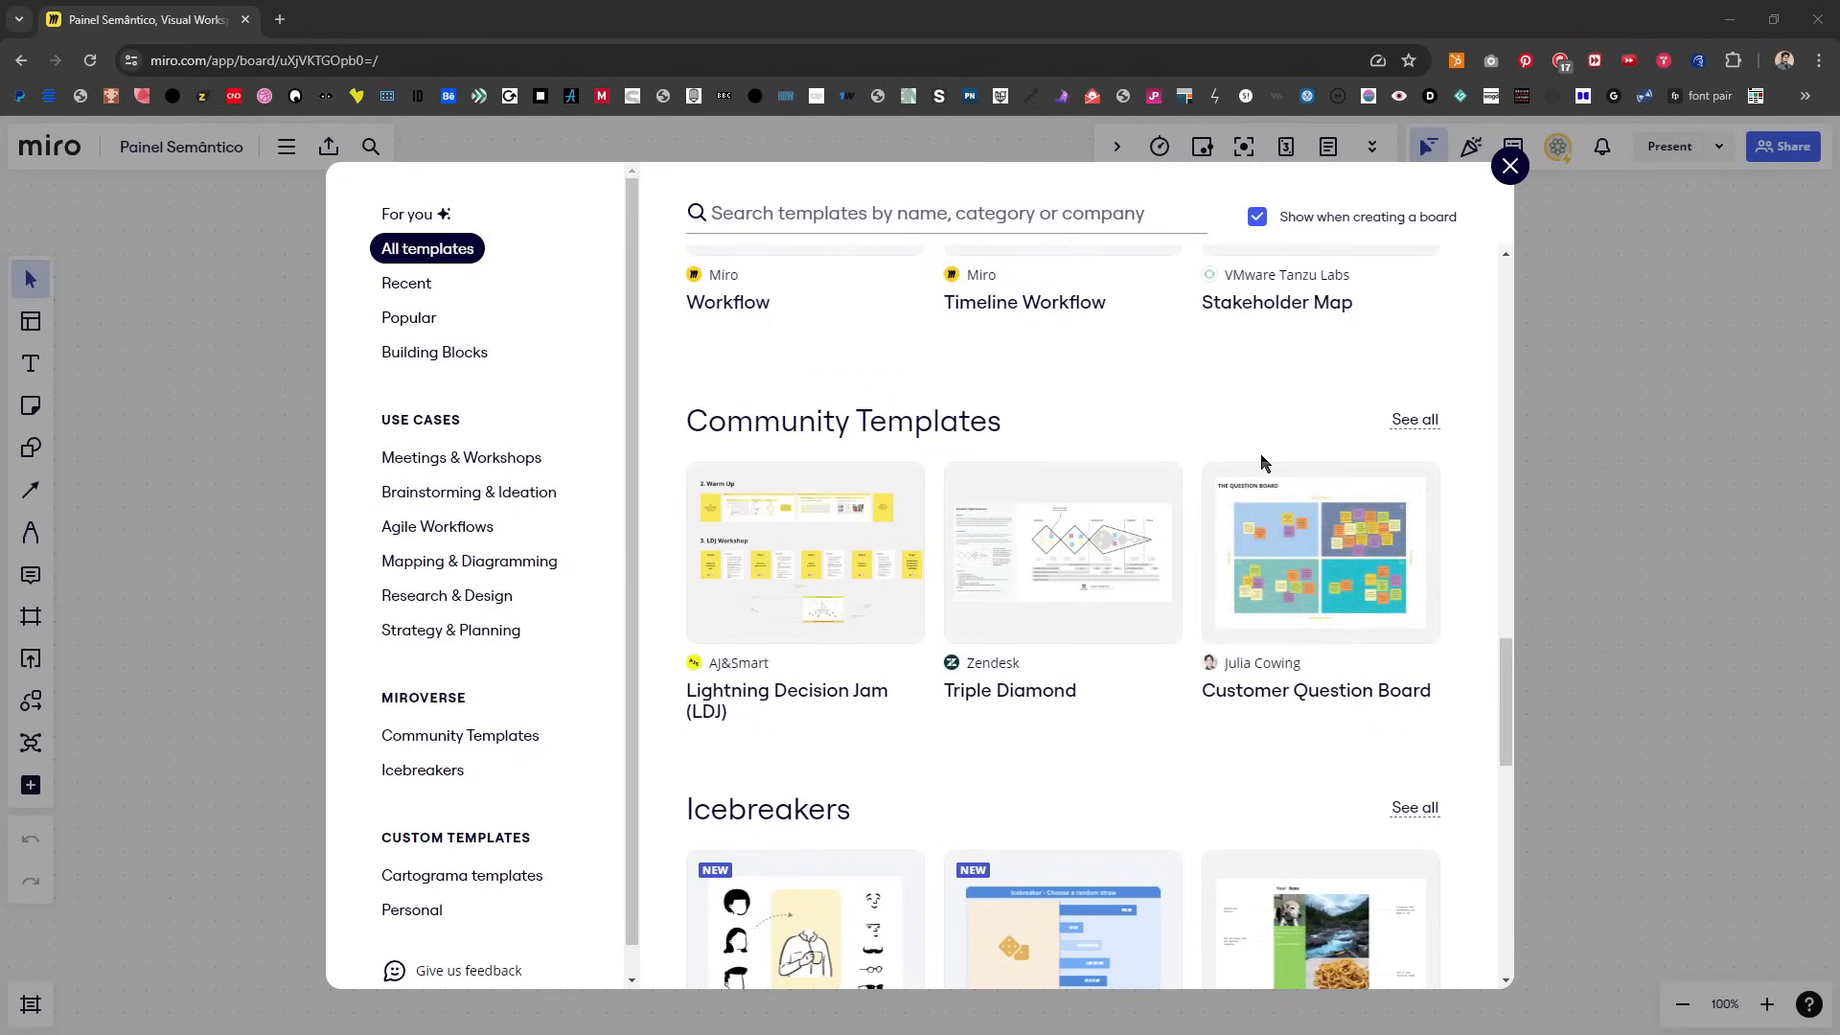
scroll(1263, 623, "down", 2)
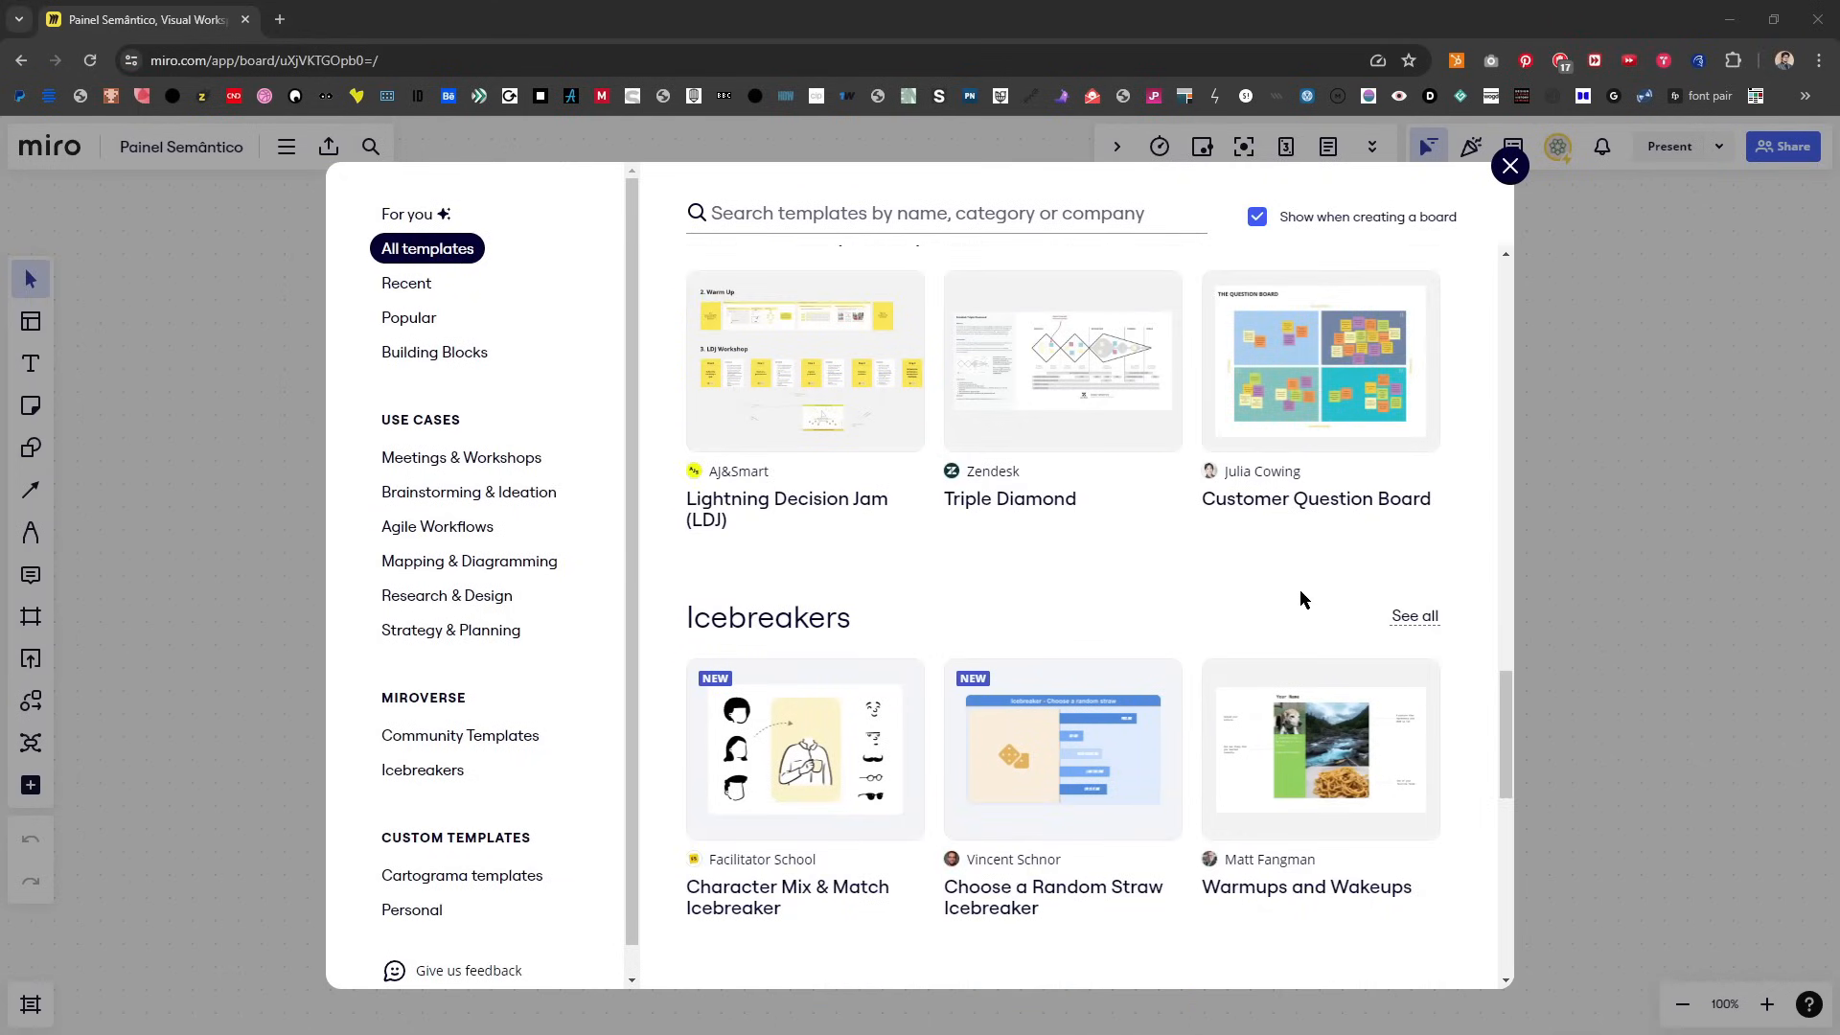
scroll(1299, 588, "down", 5)
scroll(1115, 819, "down", 2)
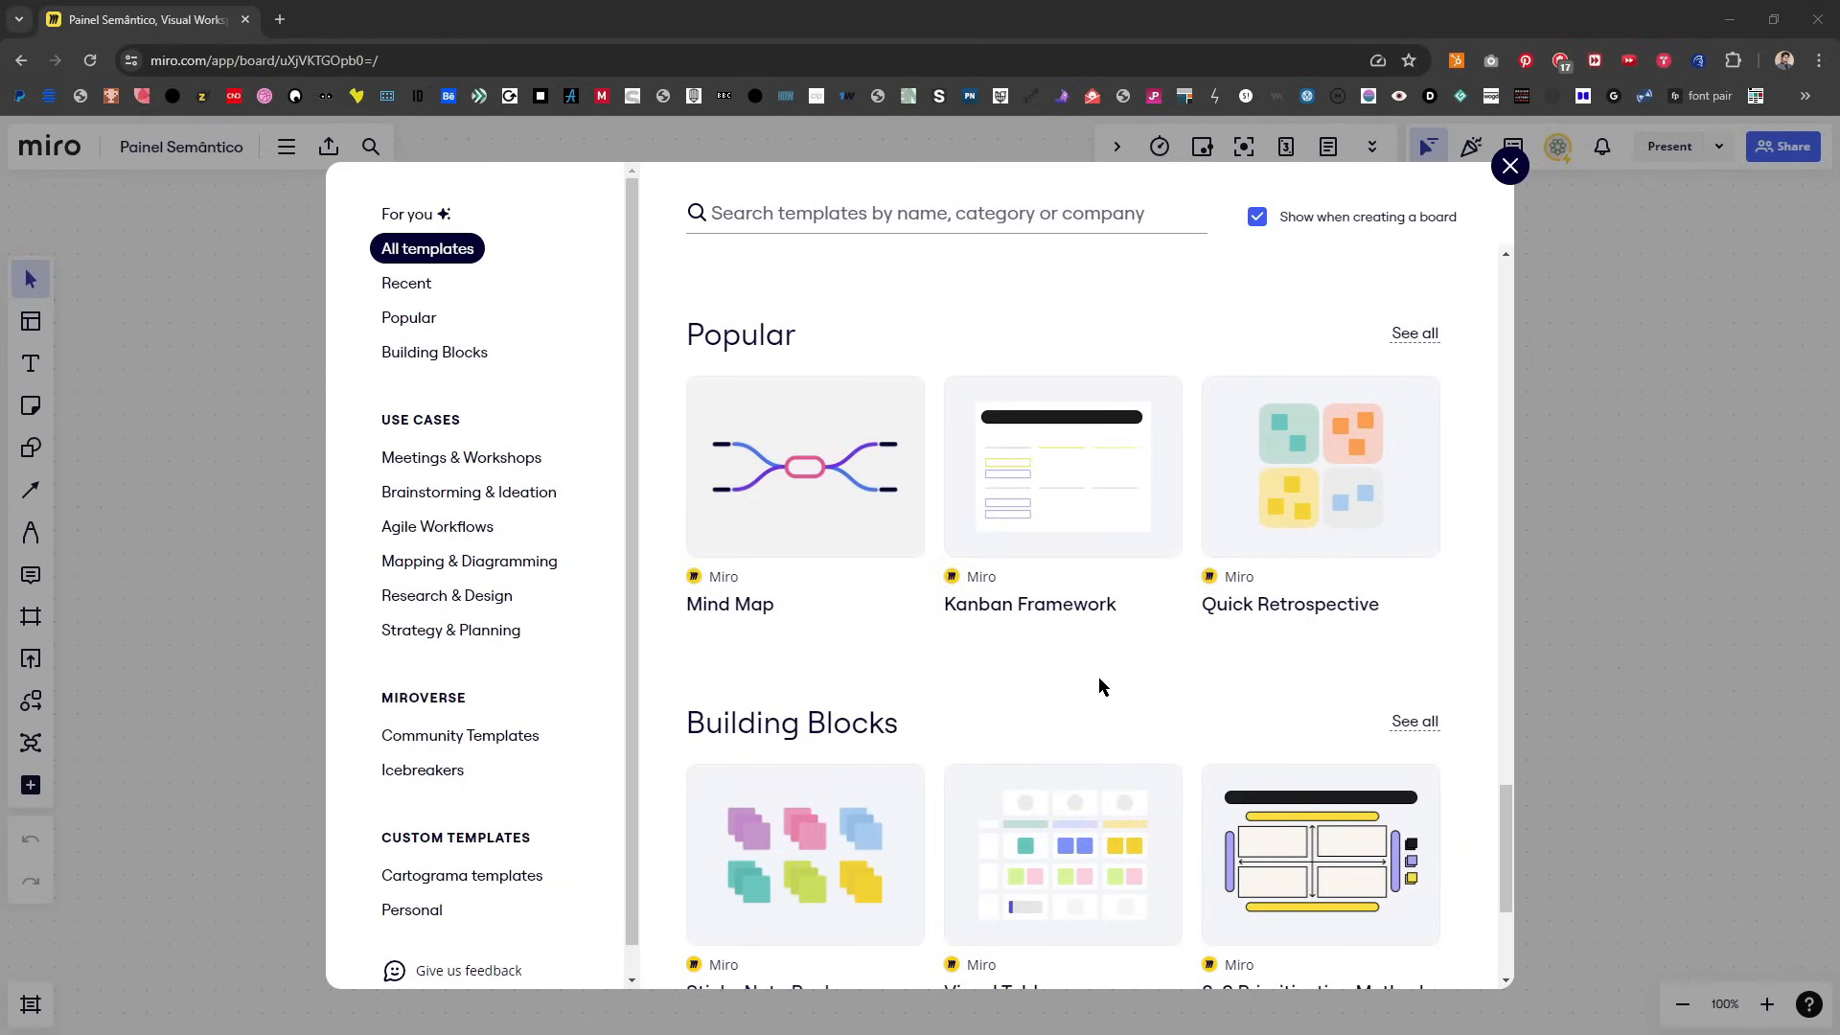
scroll(1098, 675, "down", 2)
scroll(1156, 613, "down", 2)
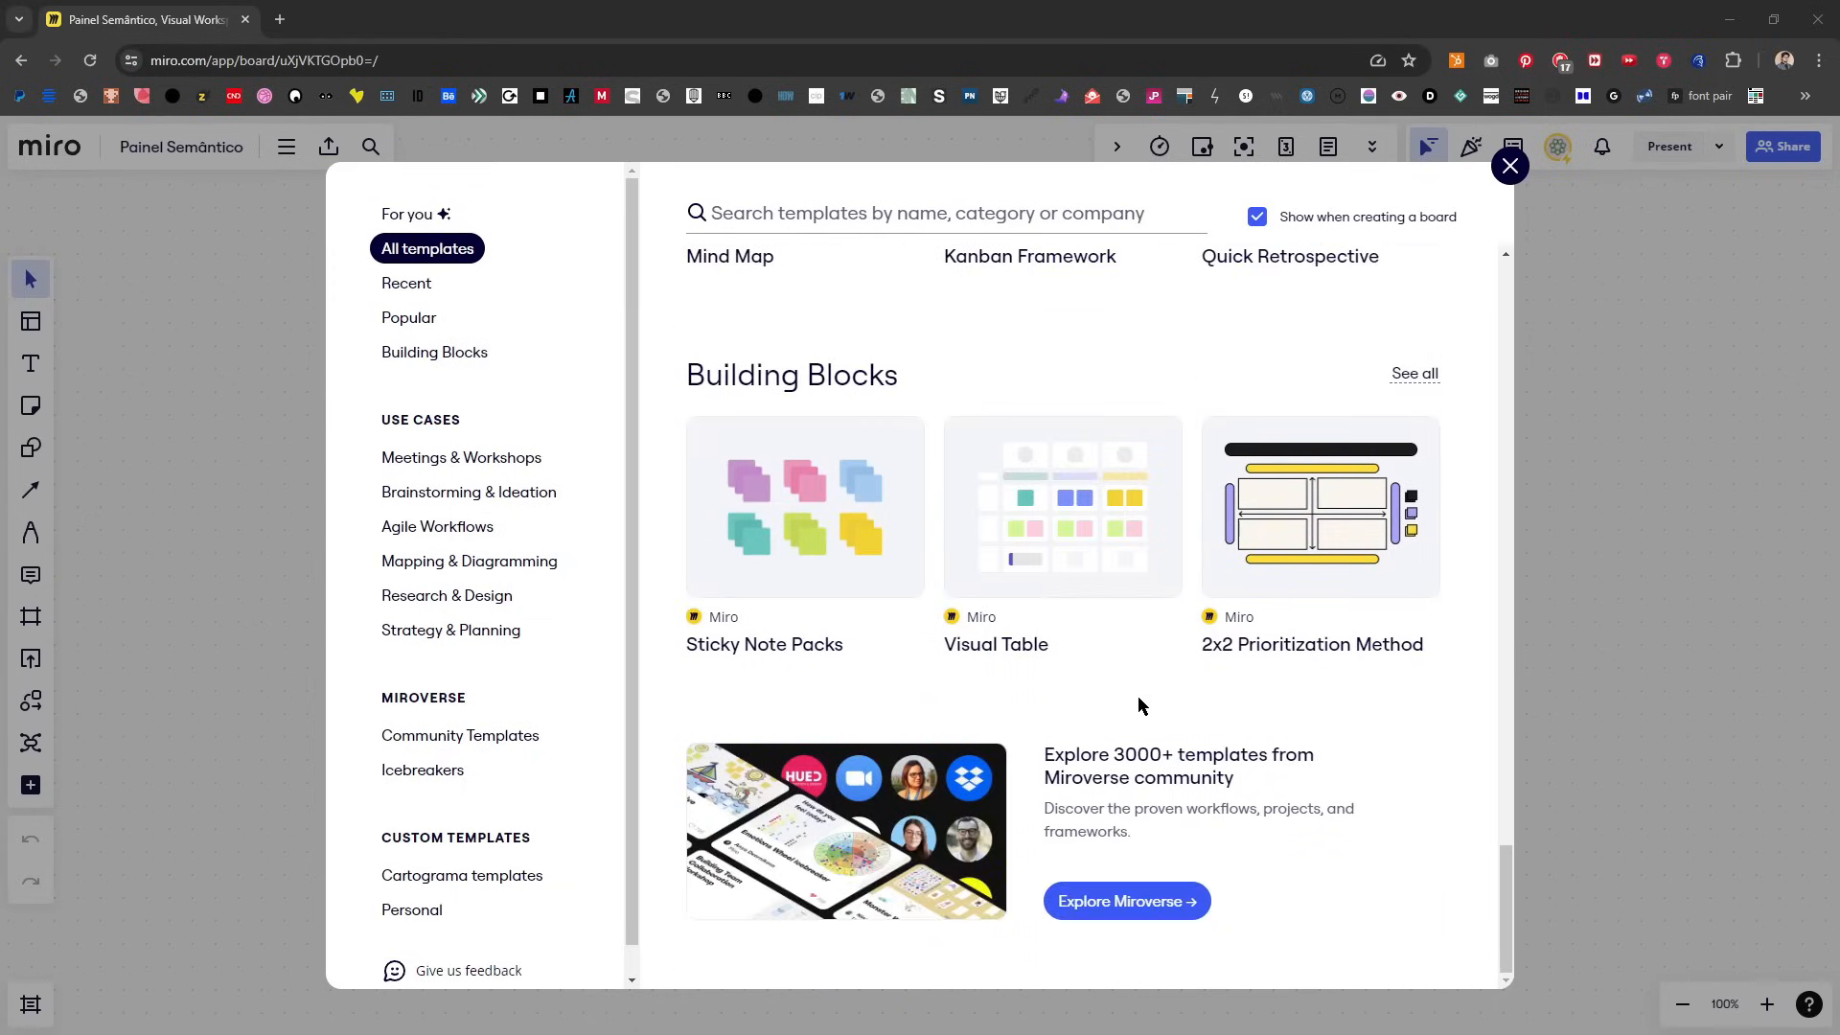
scroll(1125, 662, "up", 15)
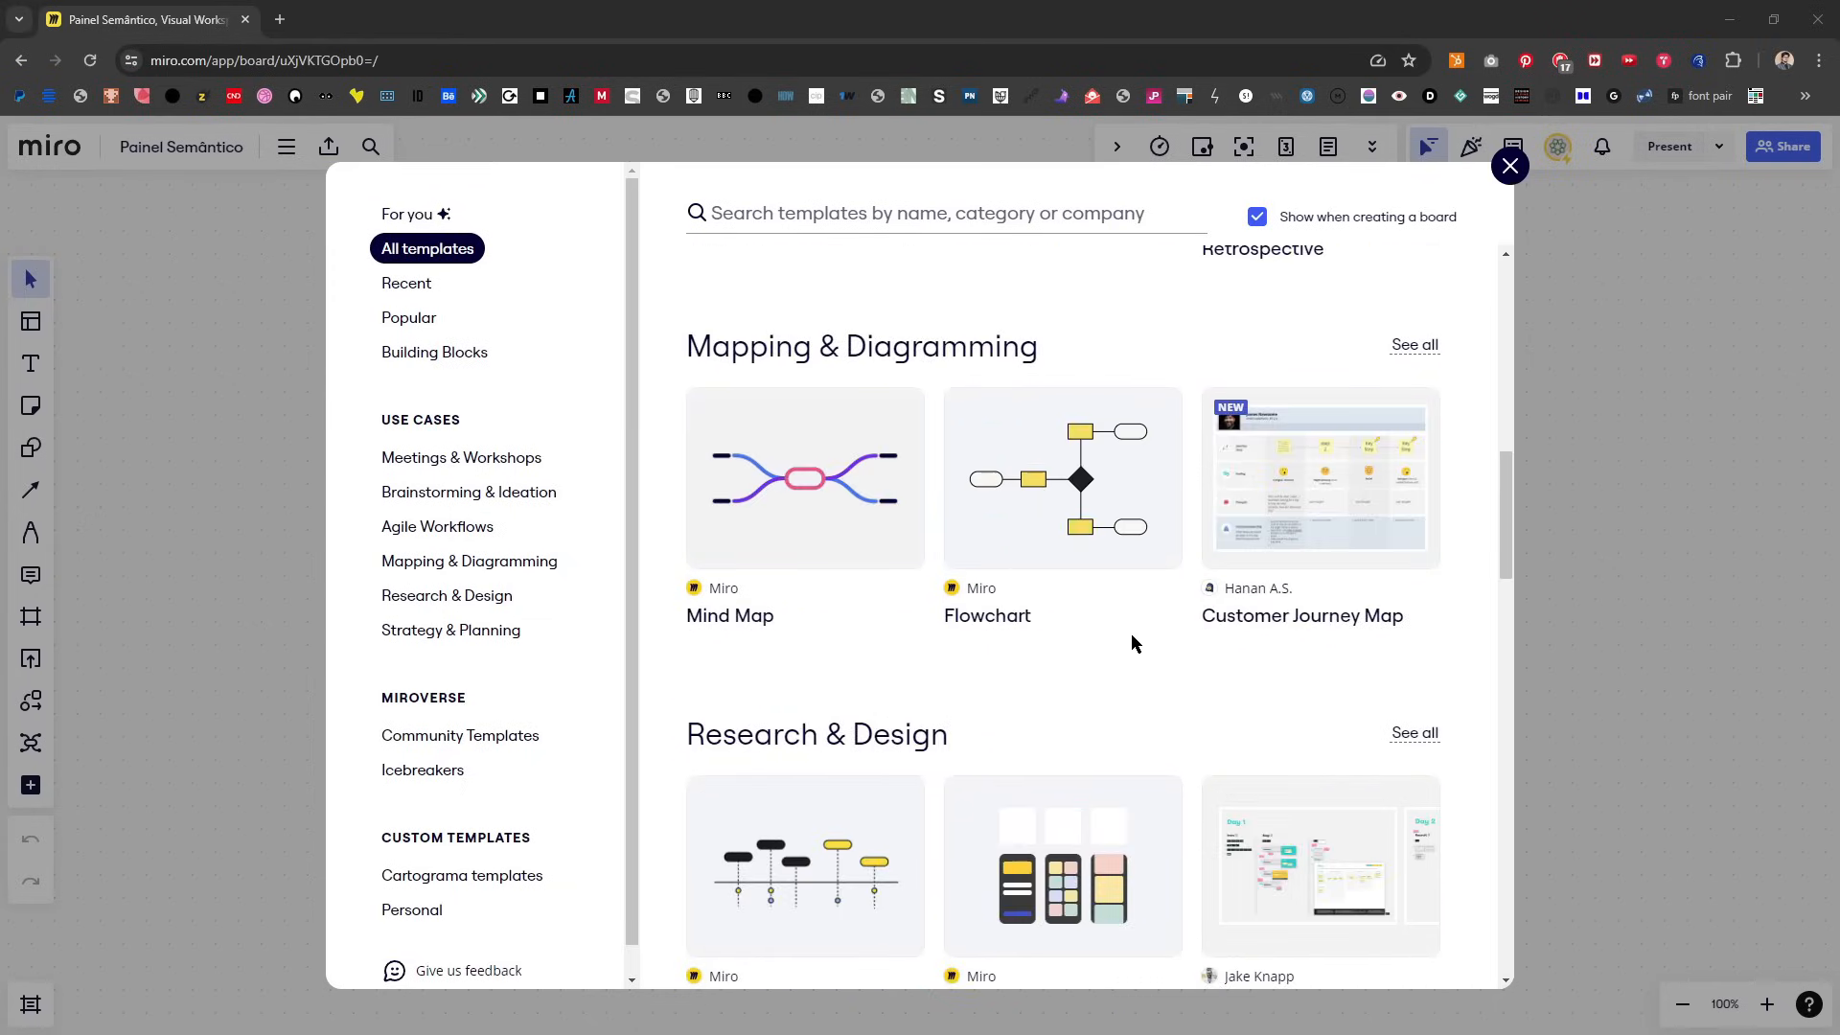
scroll(1134, 628, "up", 1)
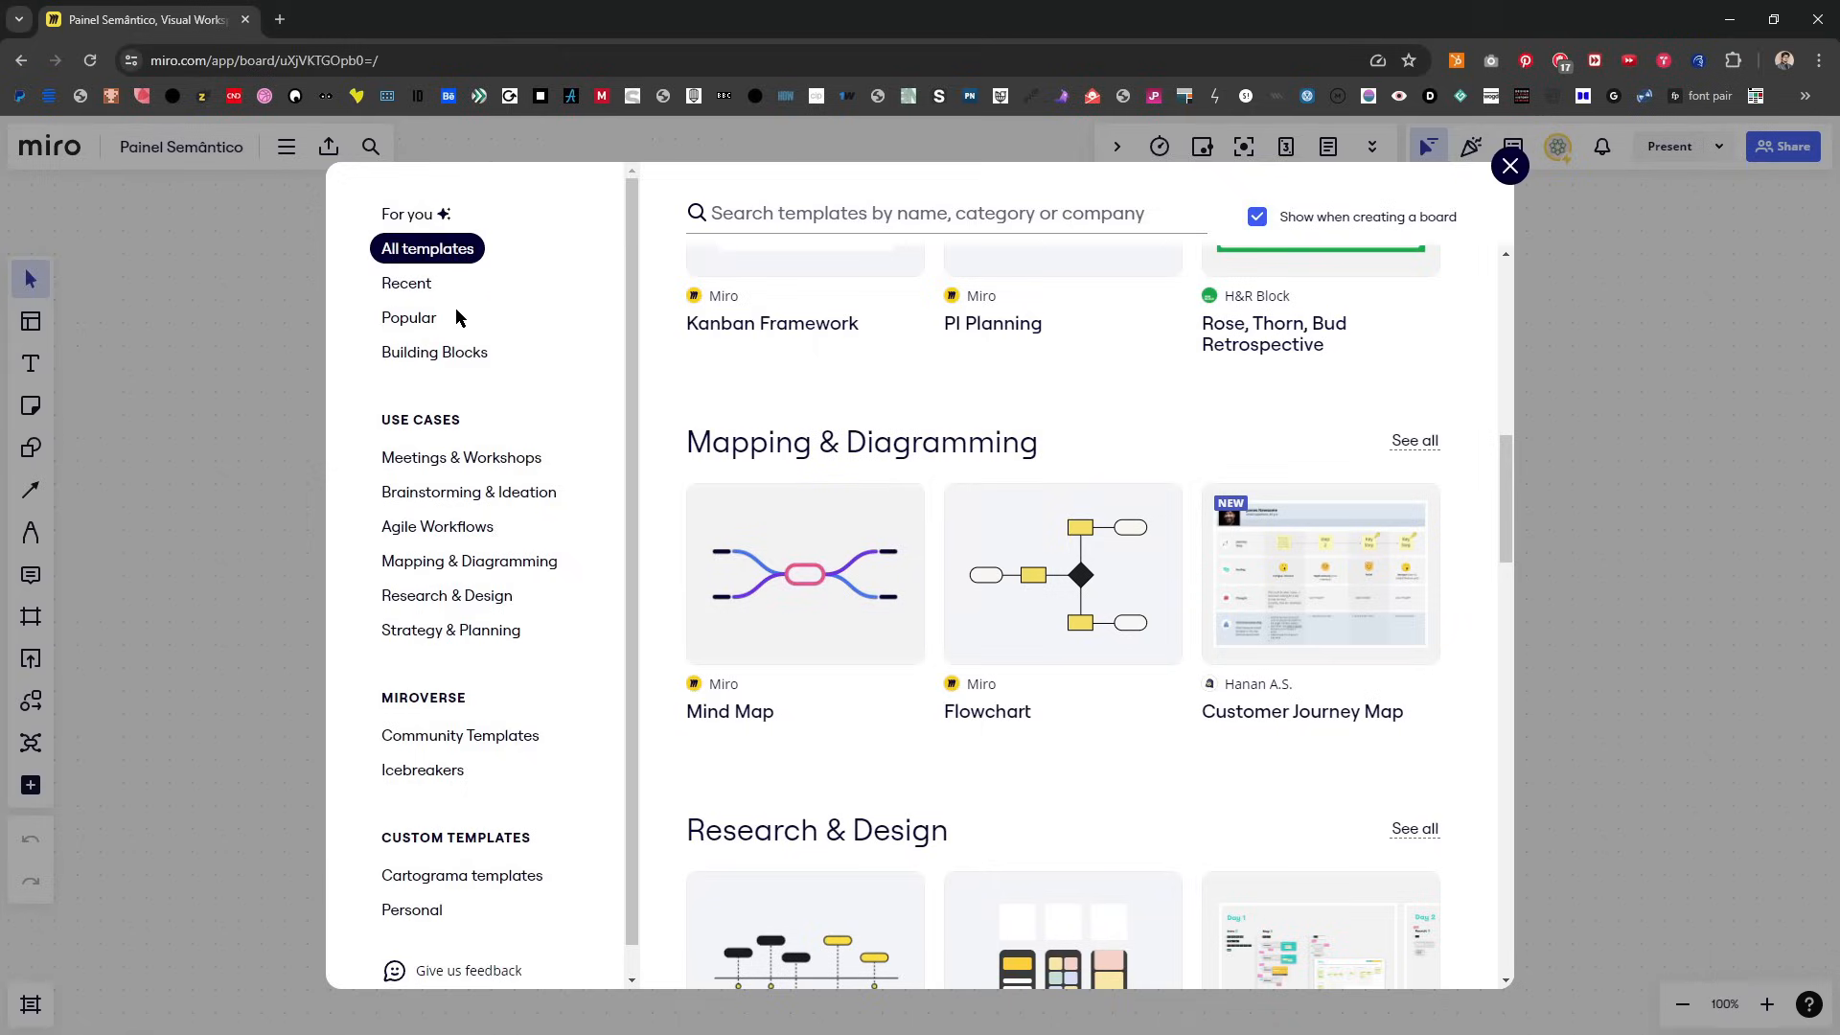
Step: Review the Recent, Popular, Building Blocks, Agile Workflows and Strategy & Planning template categories, and close the template picker without choosing one
left_click(405, 282)
left_click(410, 317)
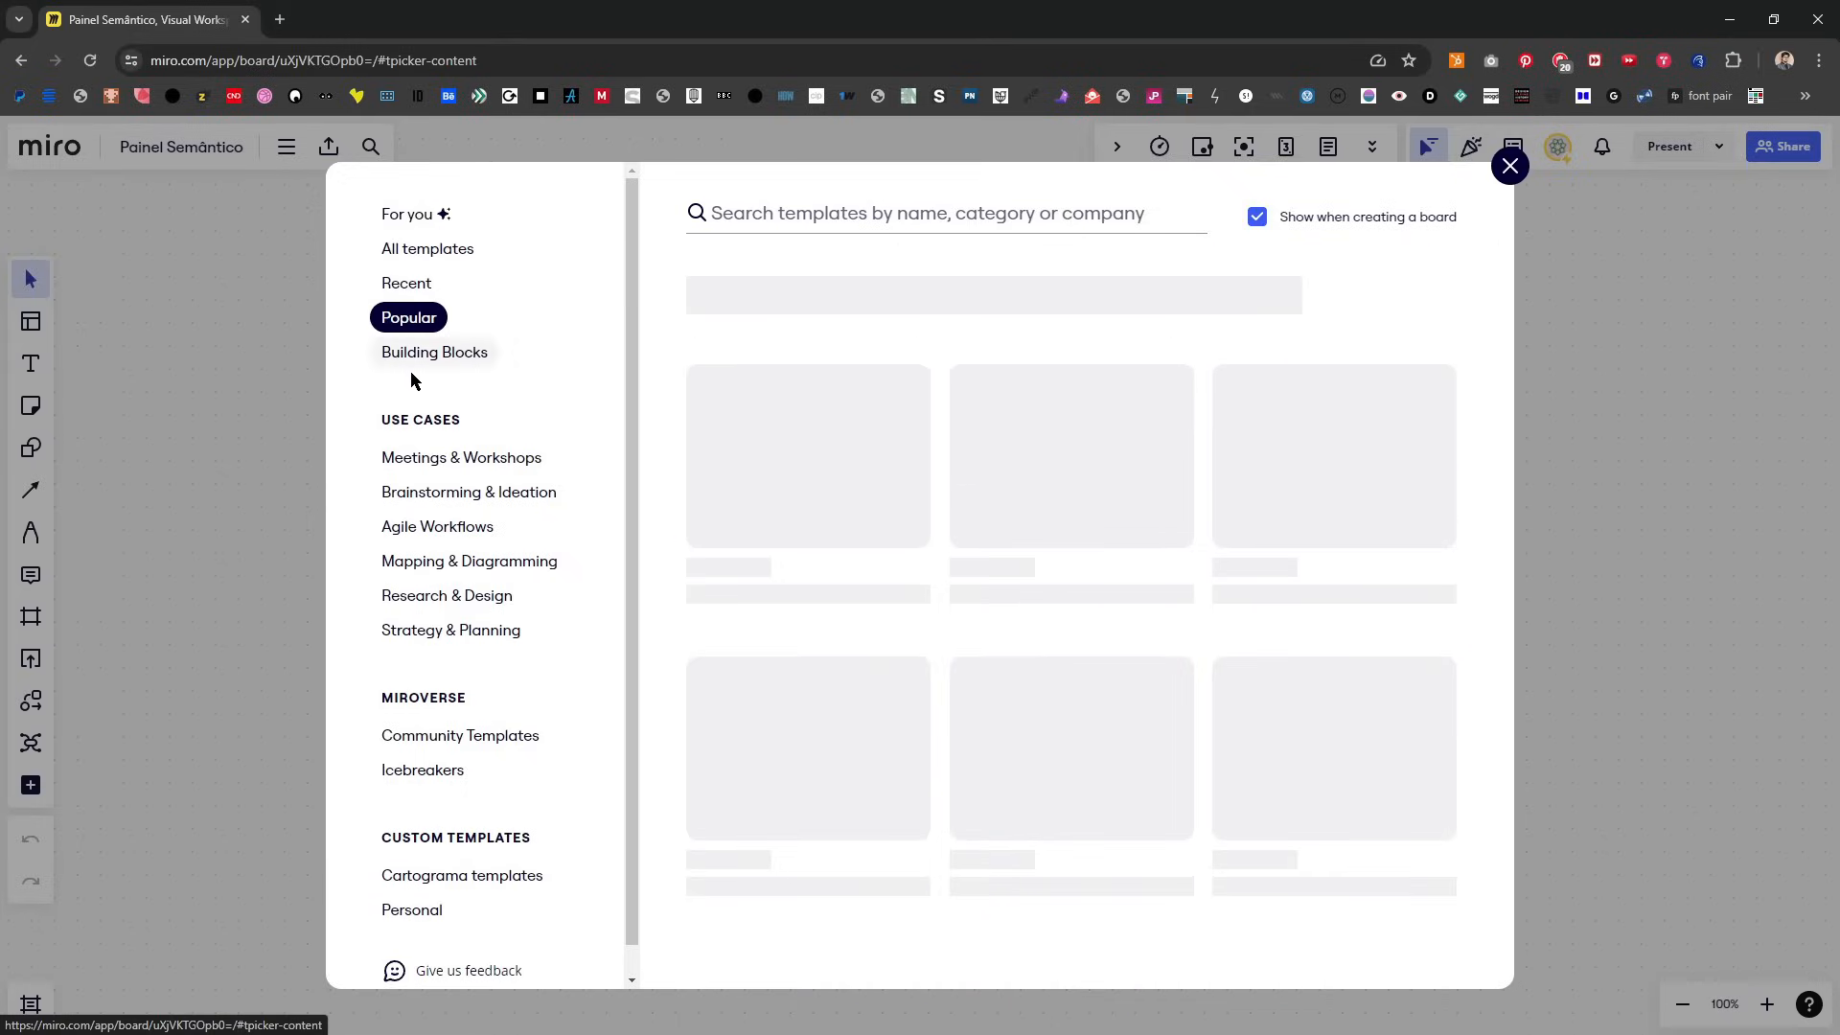
left_click(427, 364)
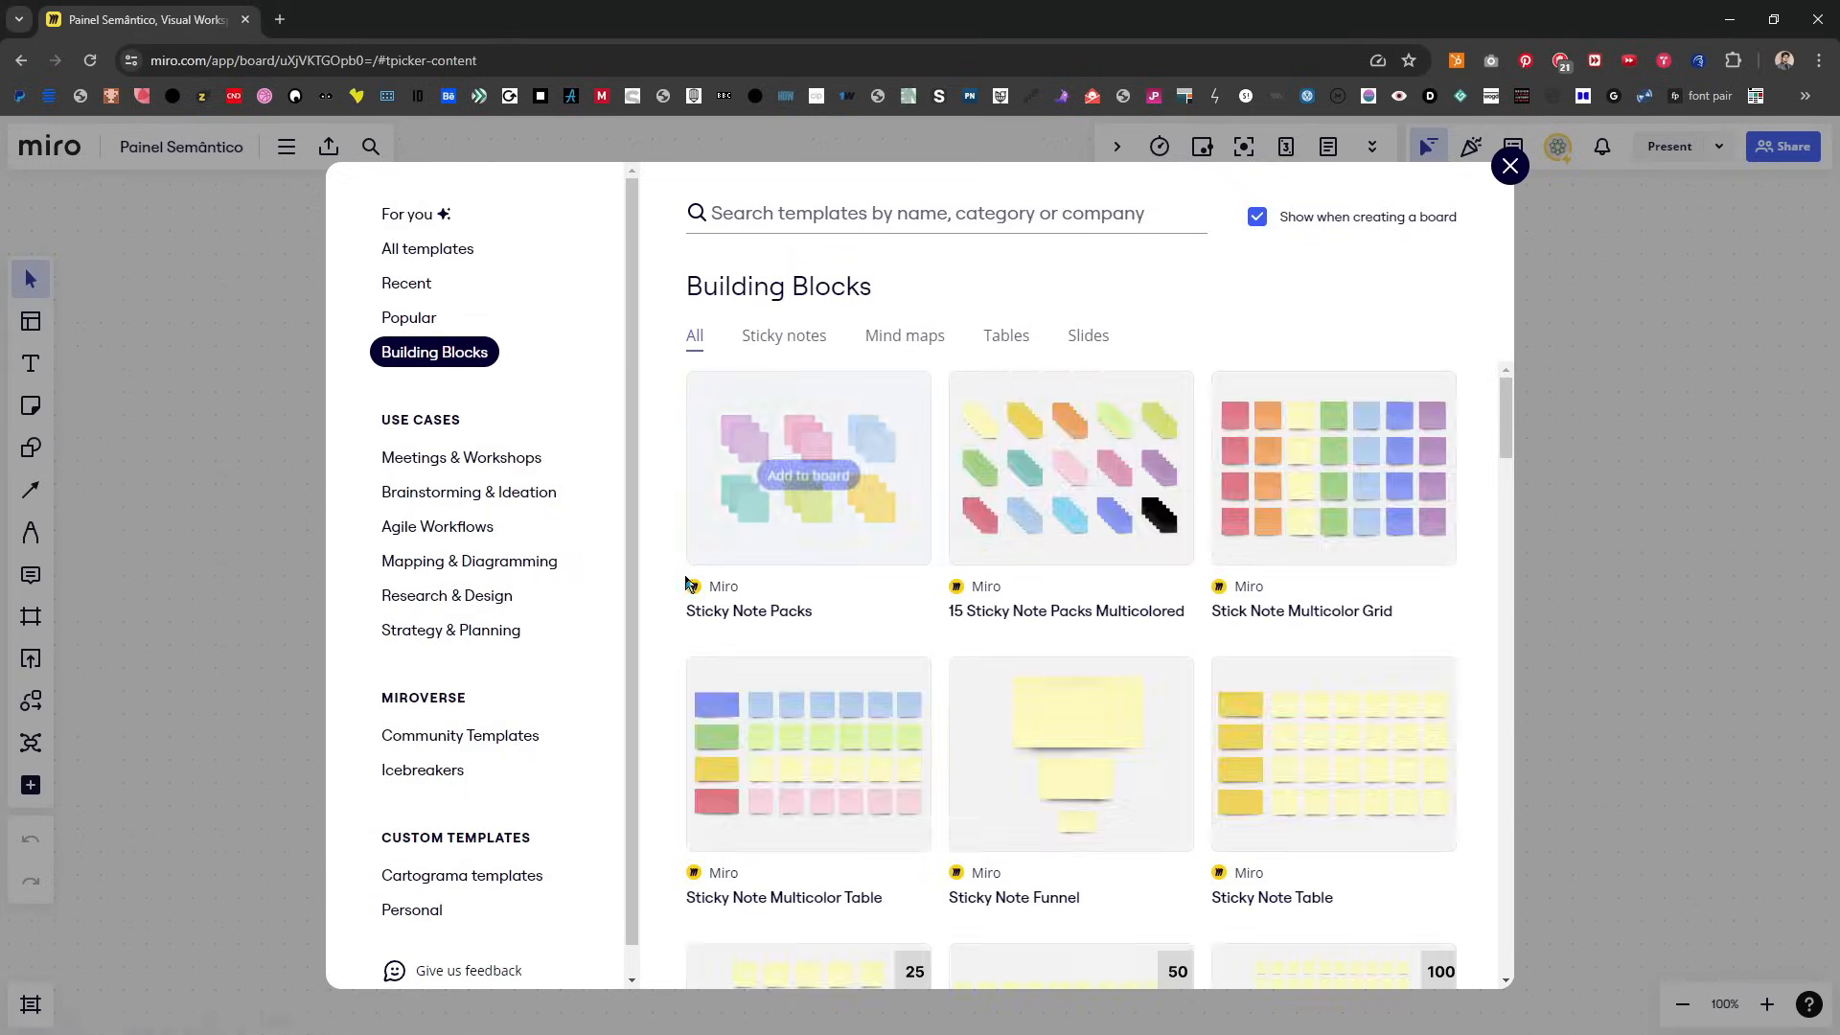
left_click(505, 529)
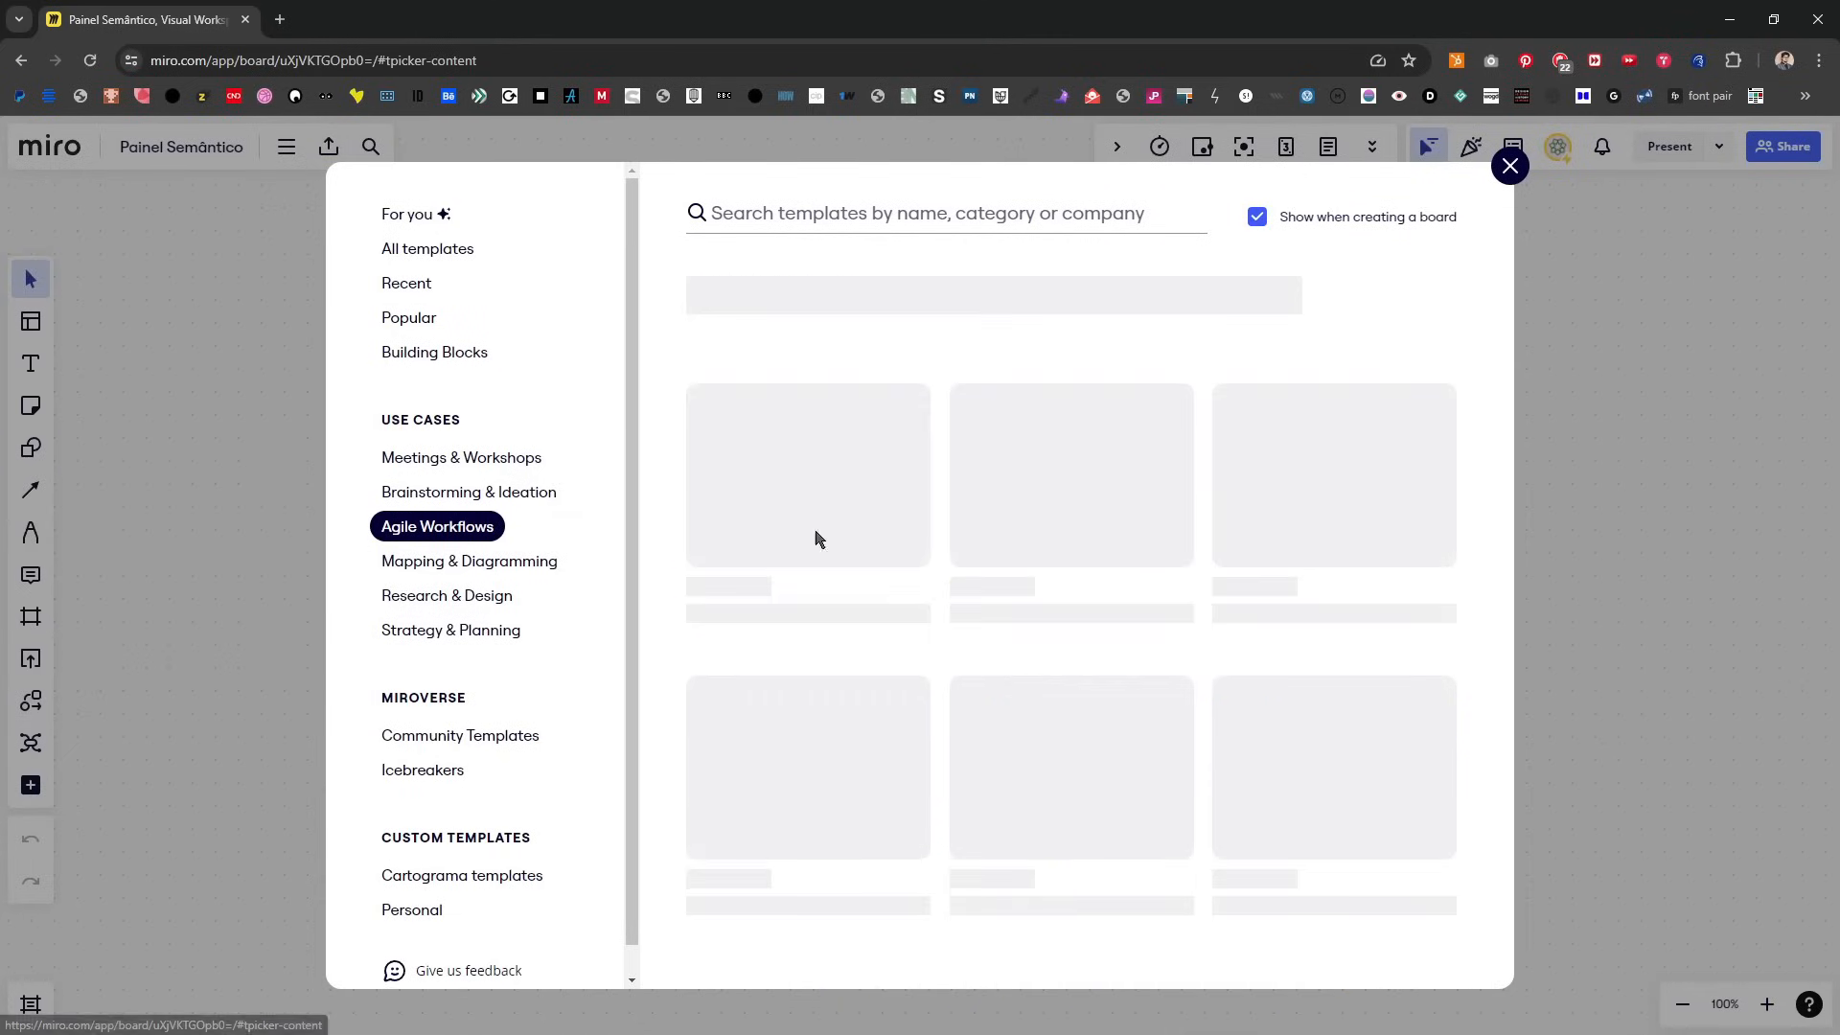
scroll(1085, 691, "down", 5)
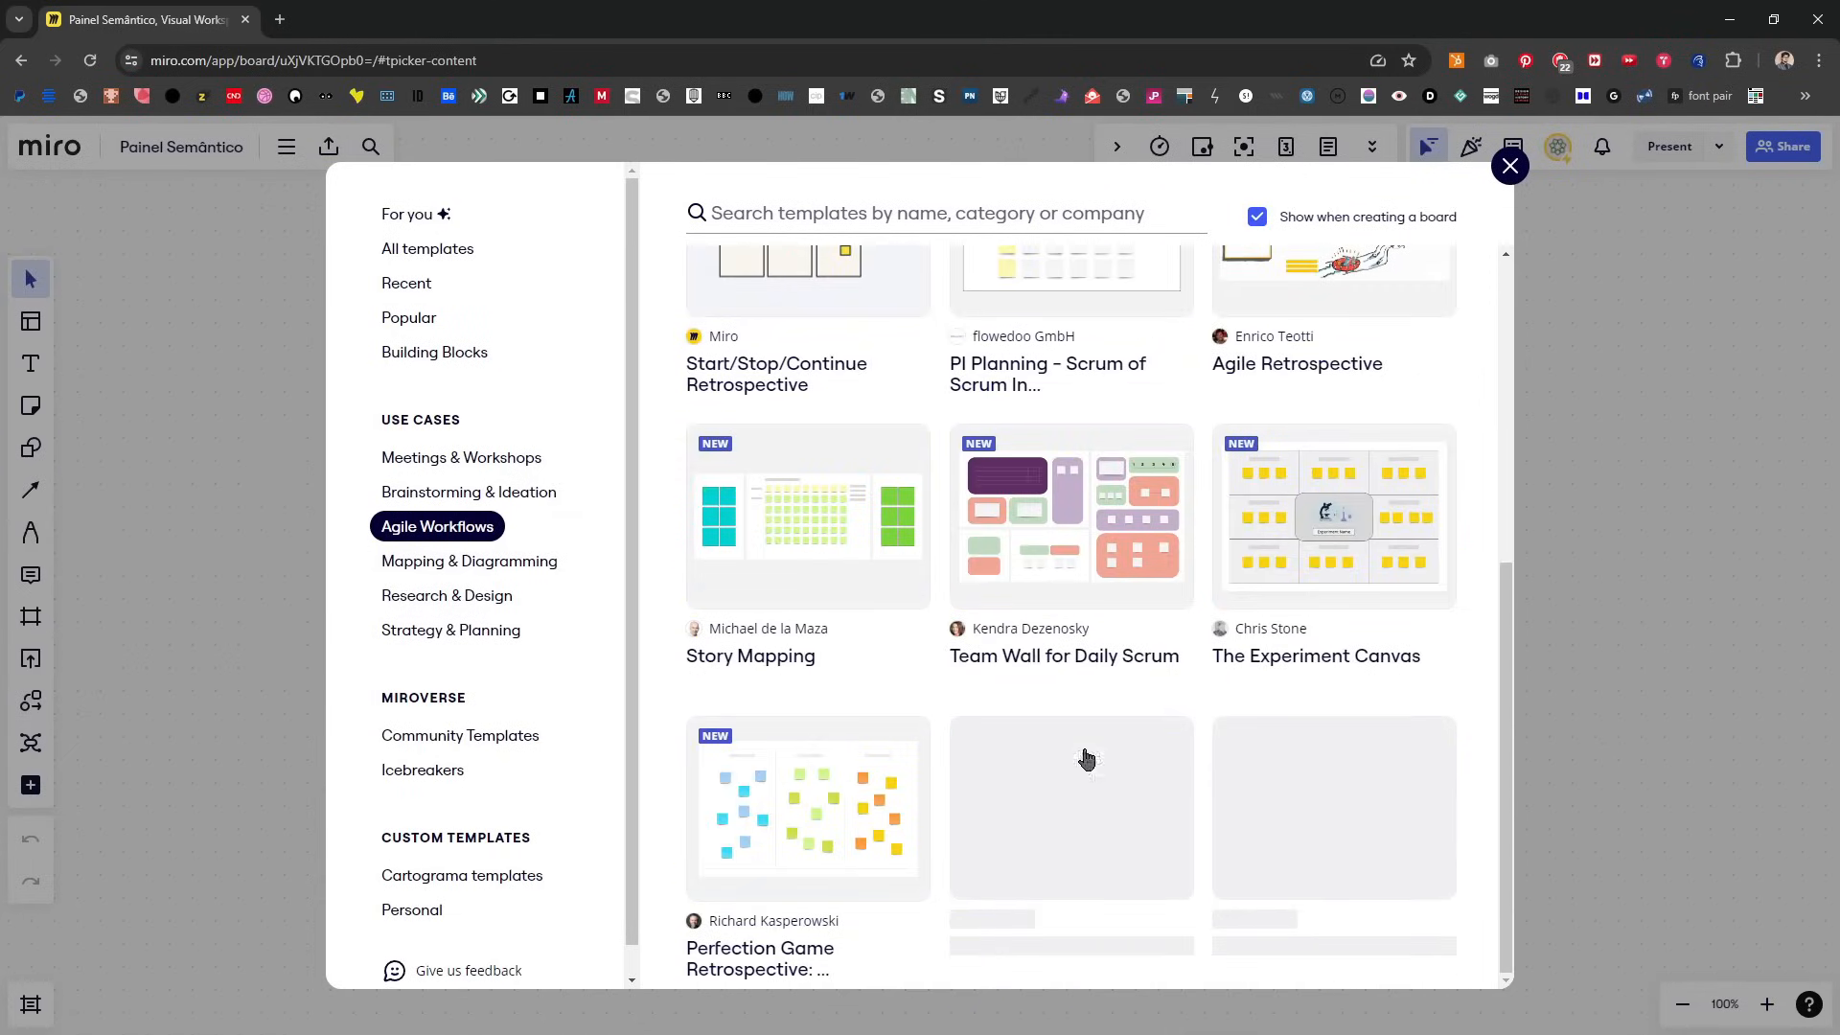
left_click(496, 632)
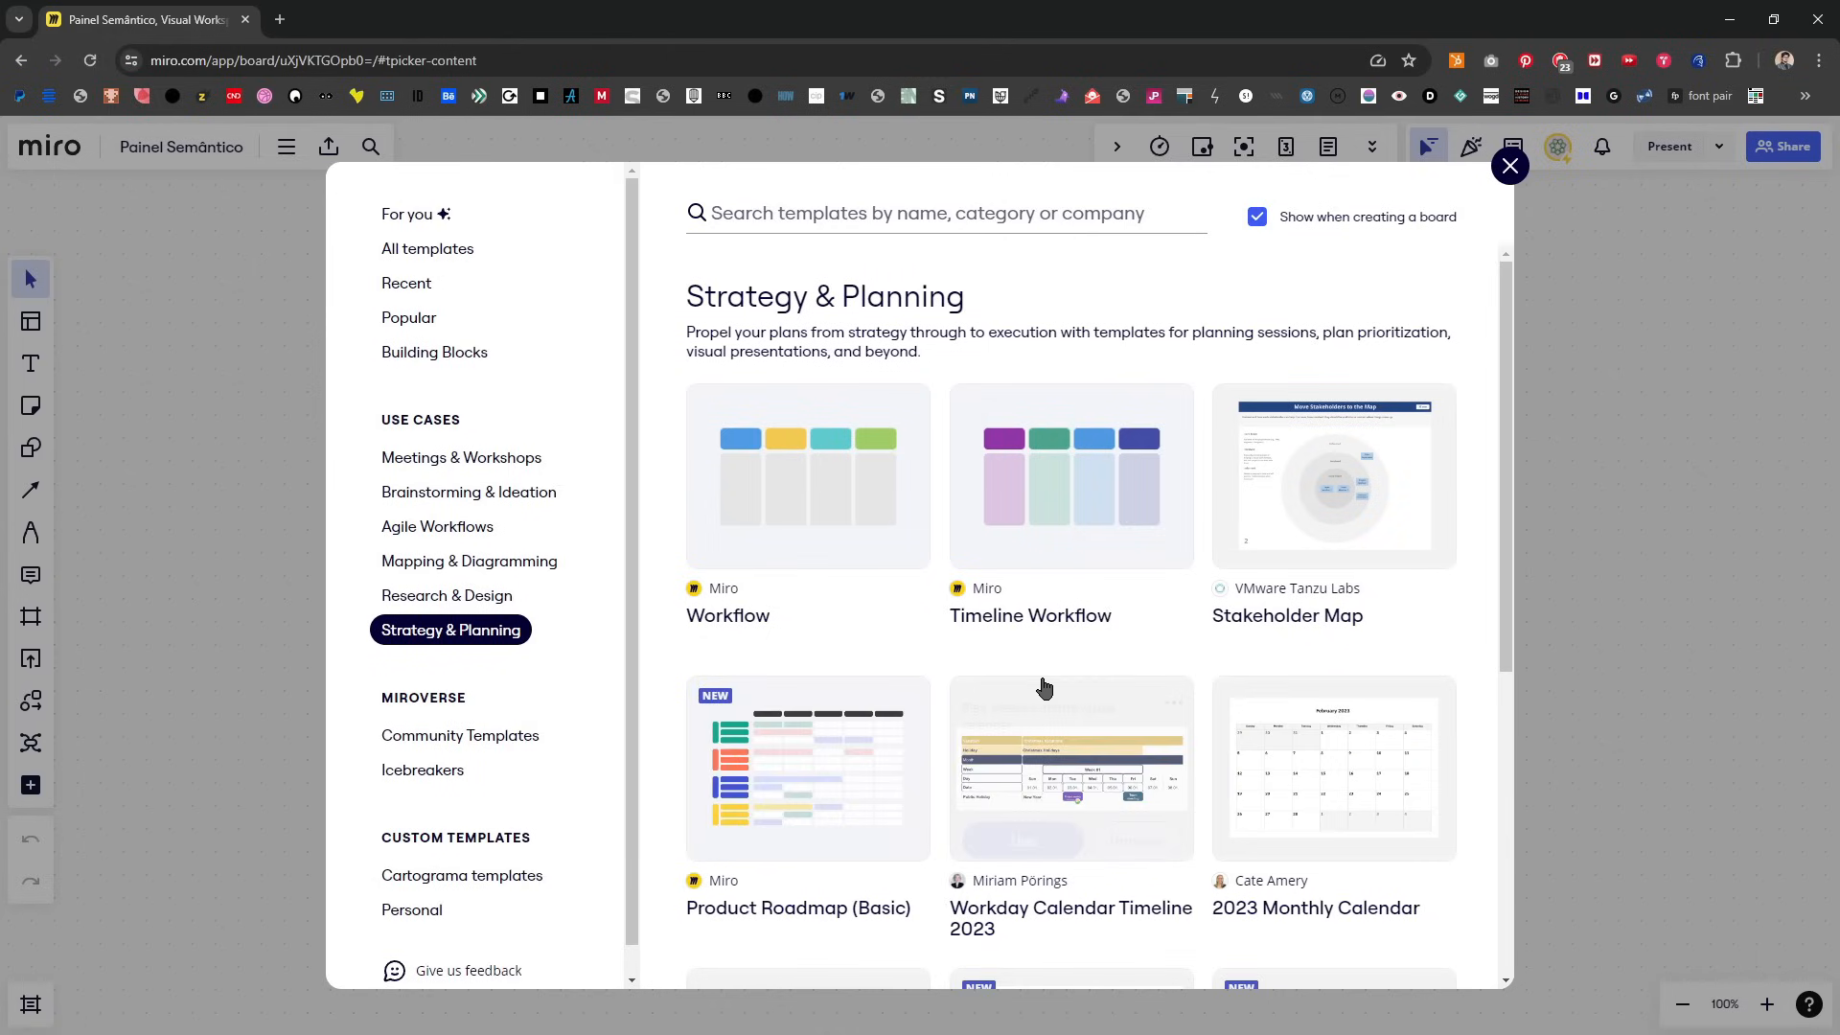
scroll(1039, 690, "down", 5)
scroll(1009, 692, "up", 5)
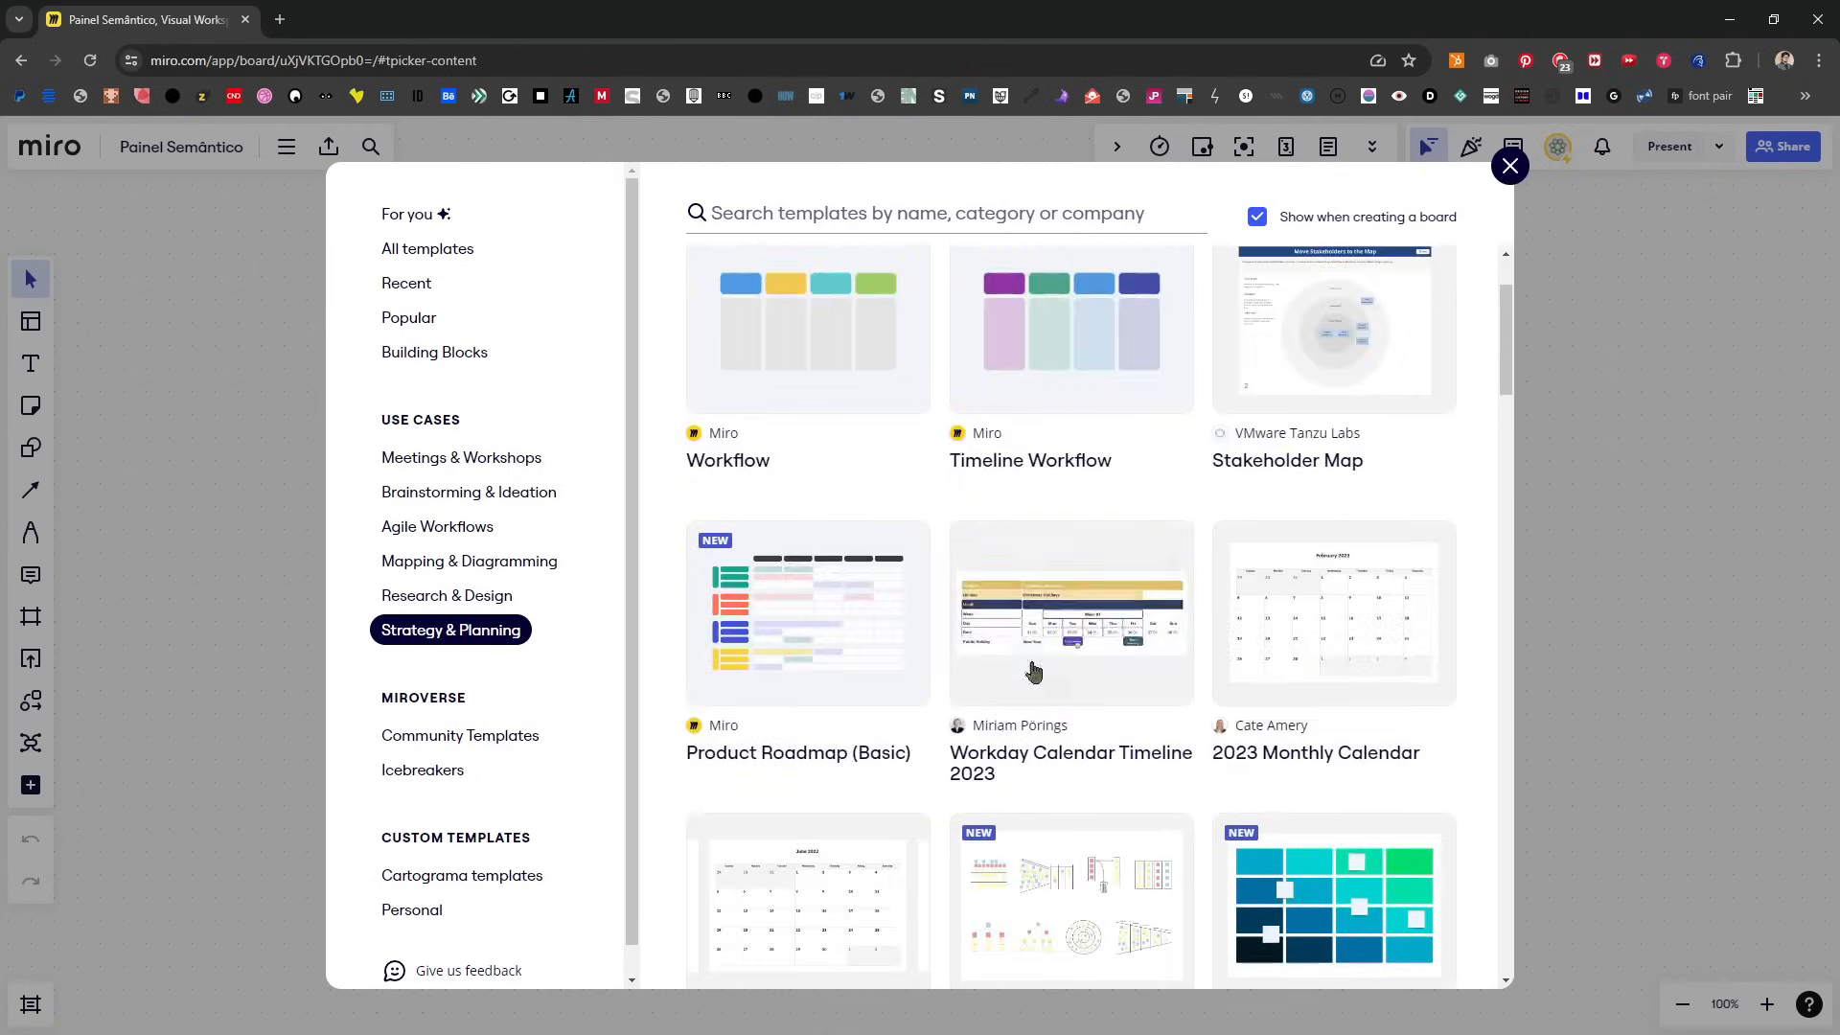
scroll(1092, 750, "up", 1)
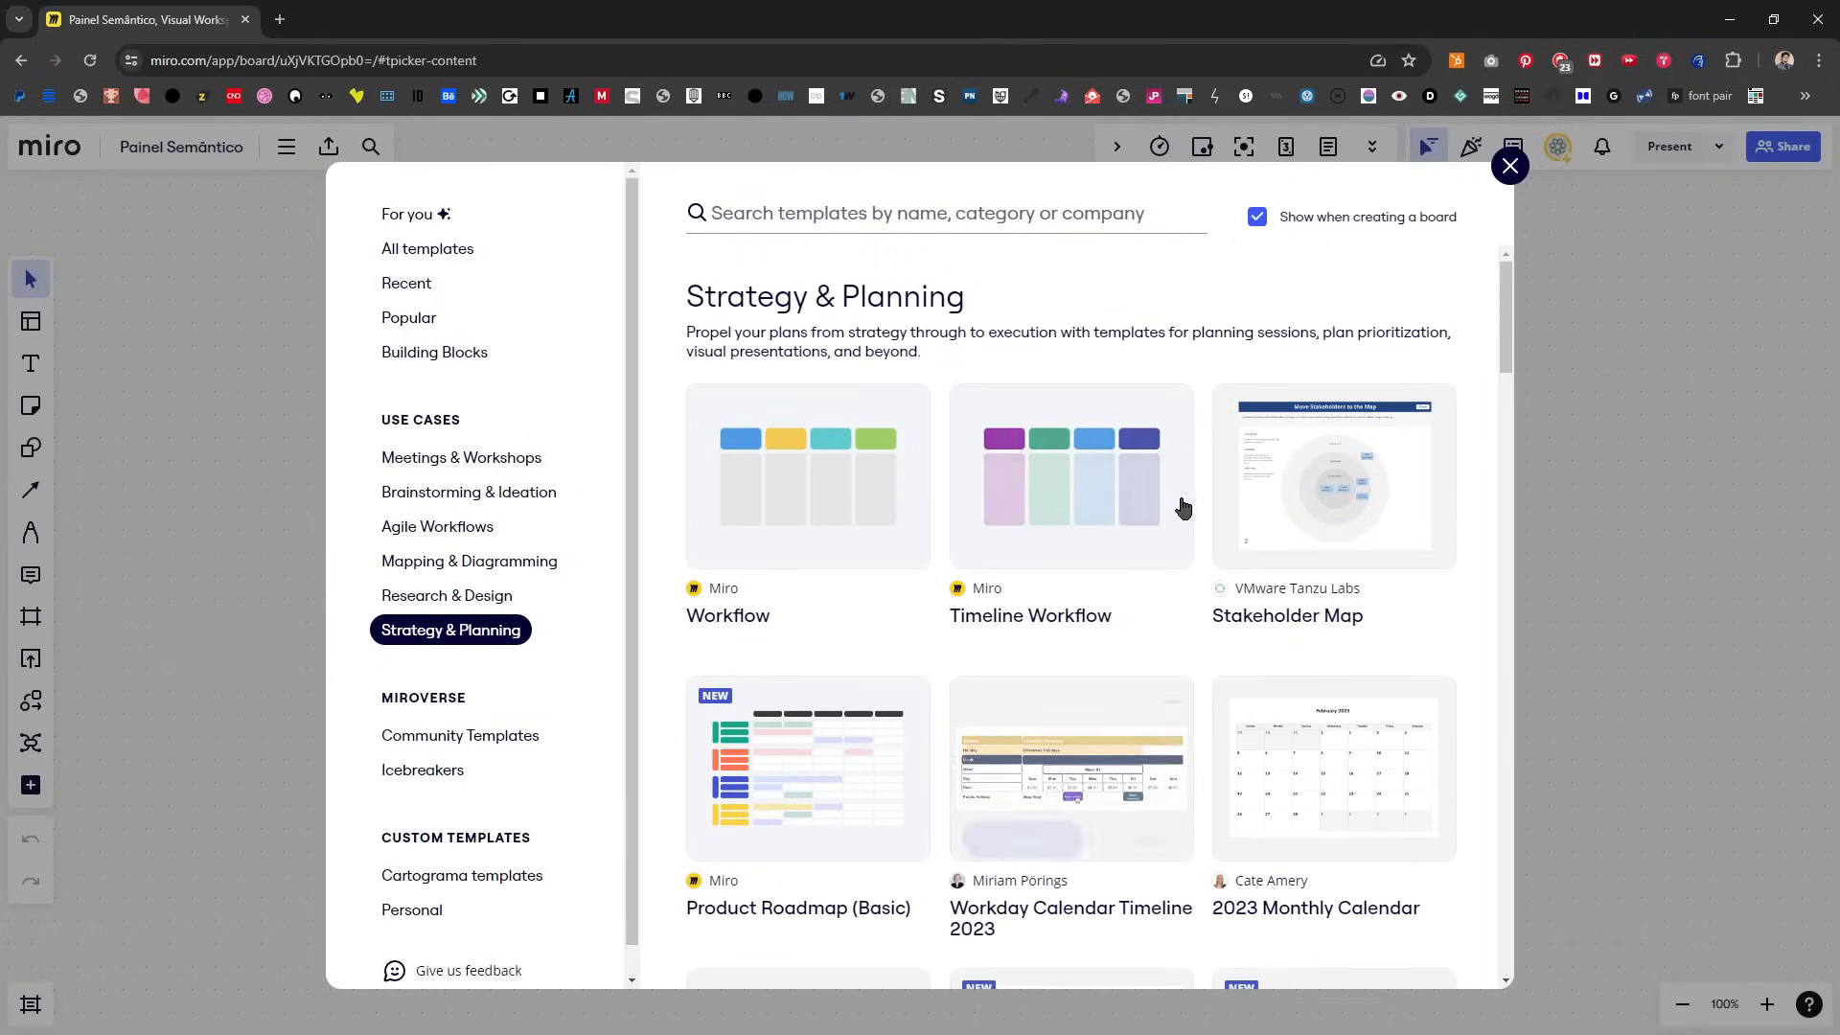
left_click(1509, 168)
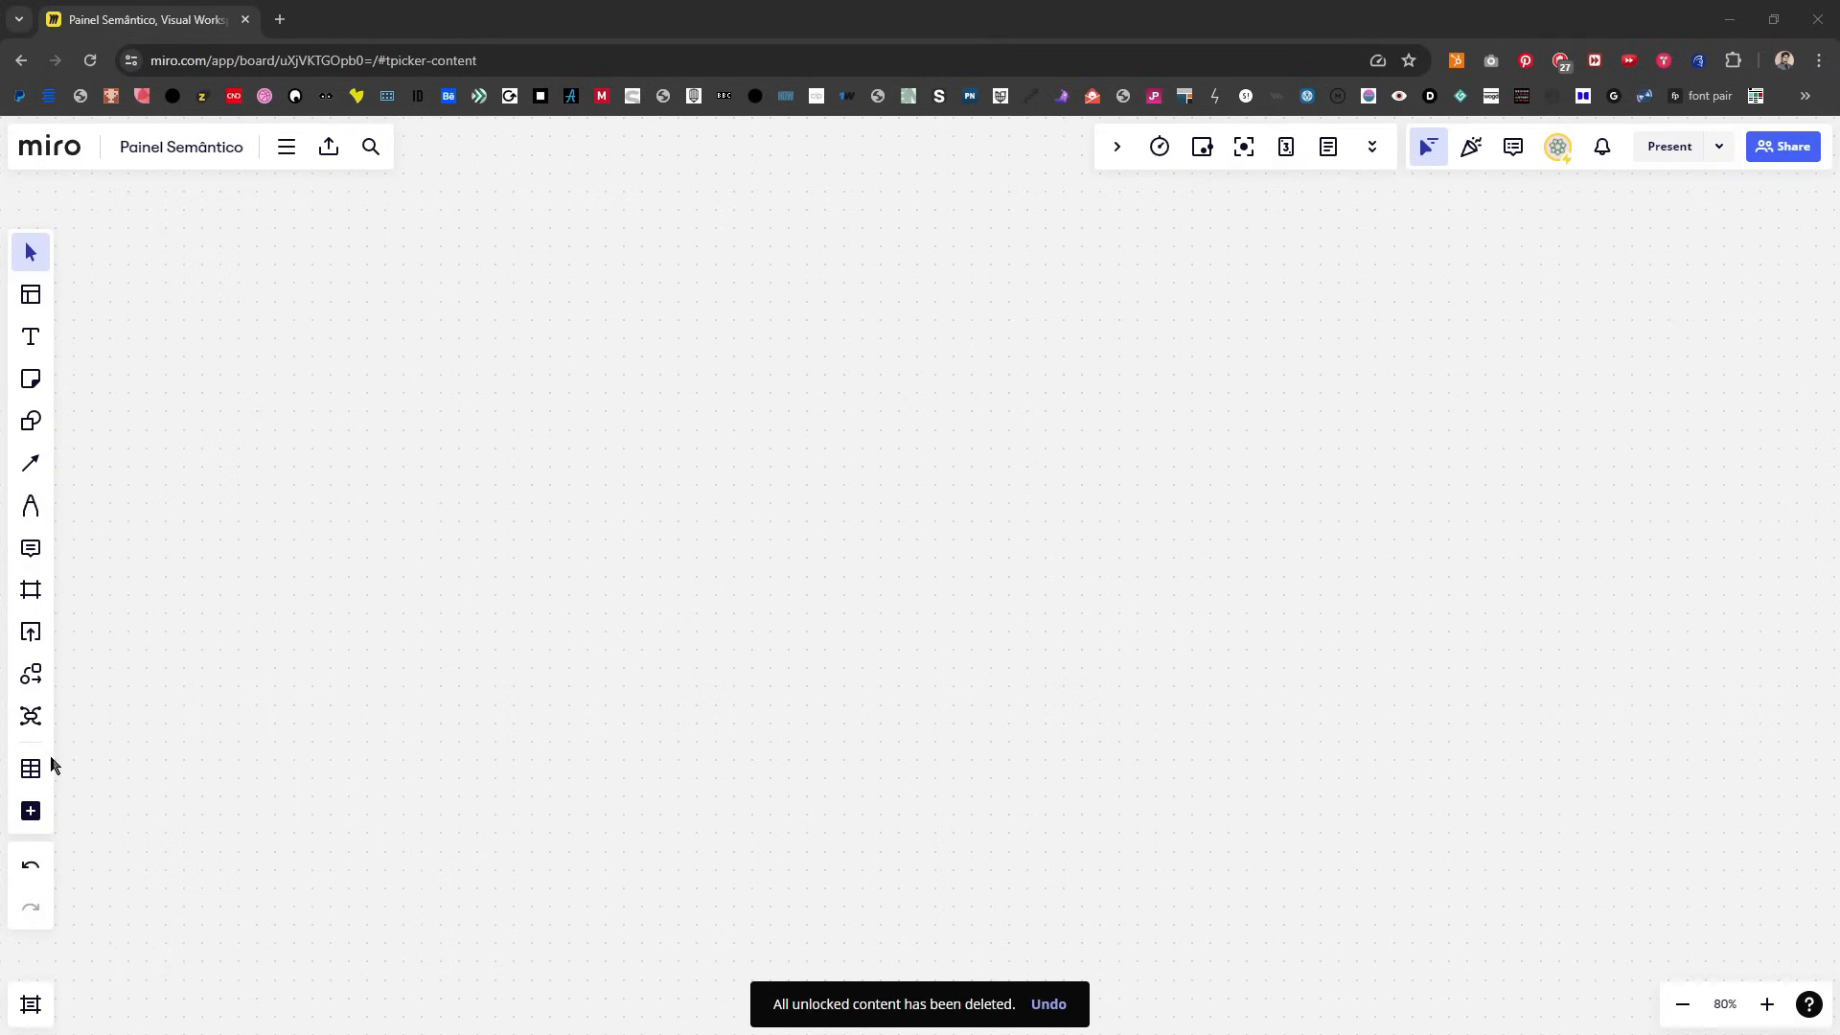
Step: Insert a table with 6 columns and 4 rows on the empty board
left_click(36, 770)
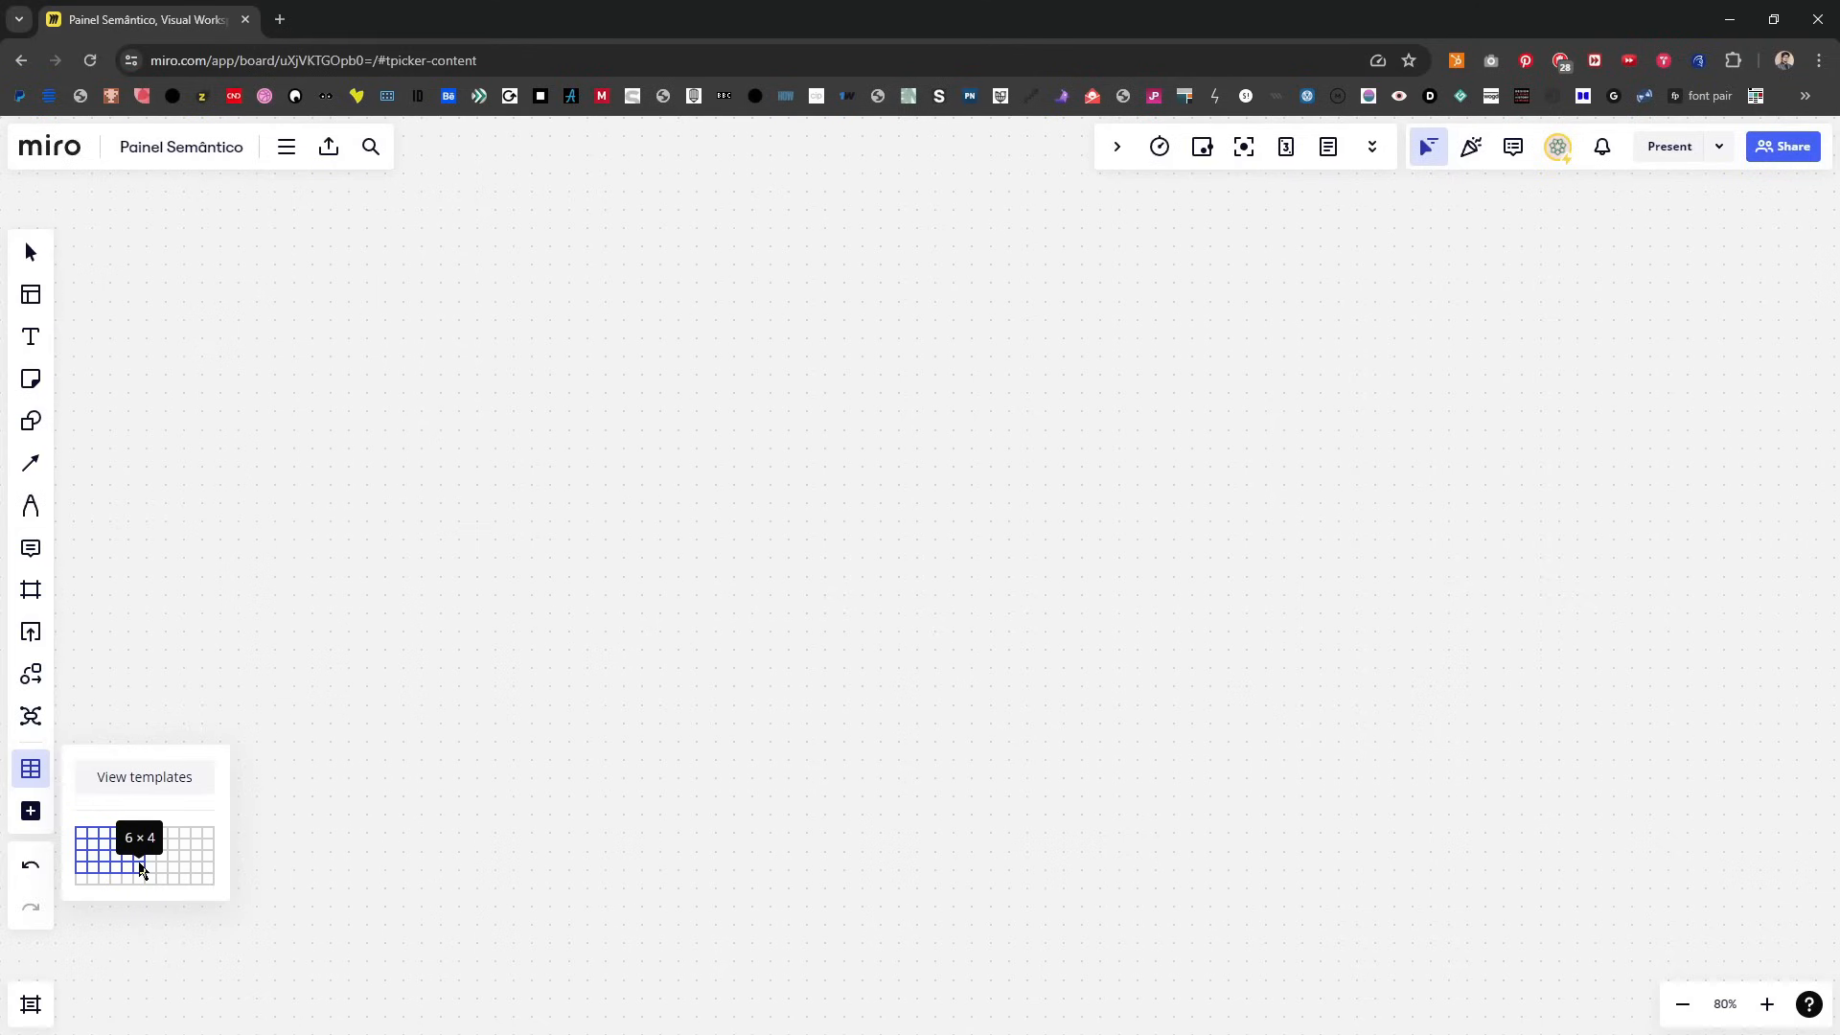
left_click(140, 867)
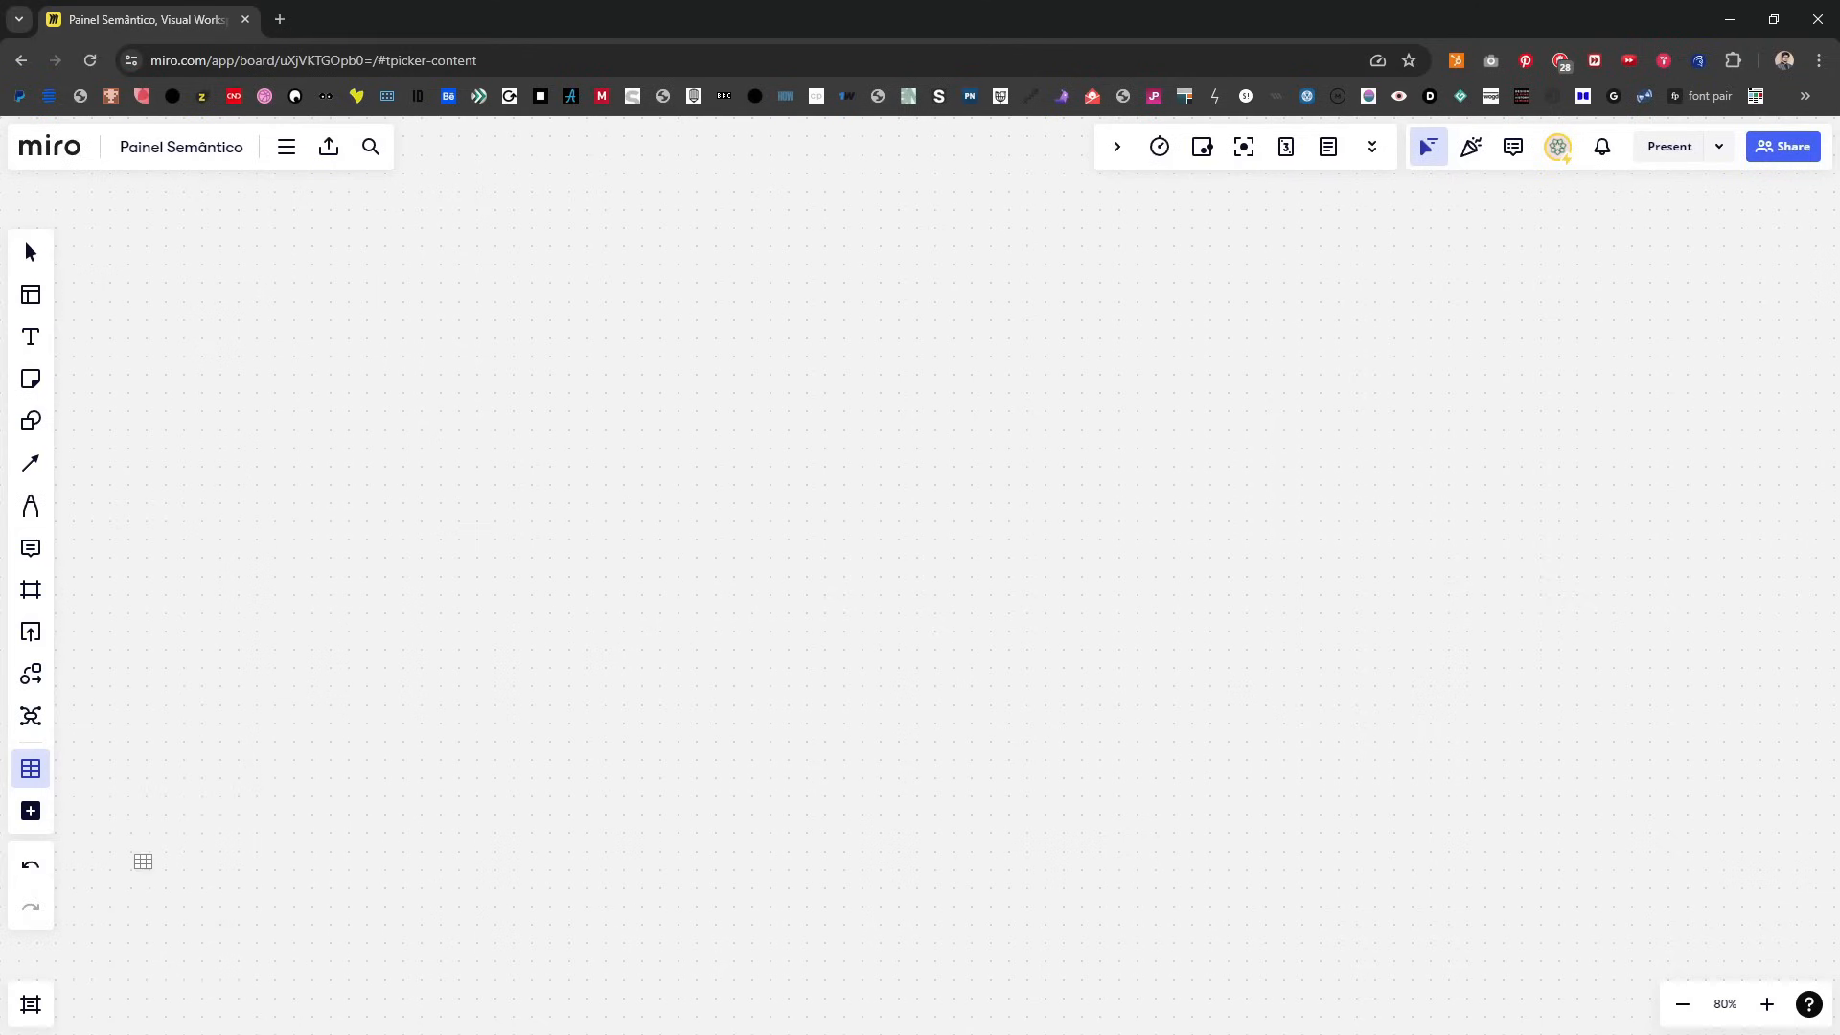
left_click(257, 247)
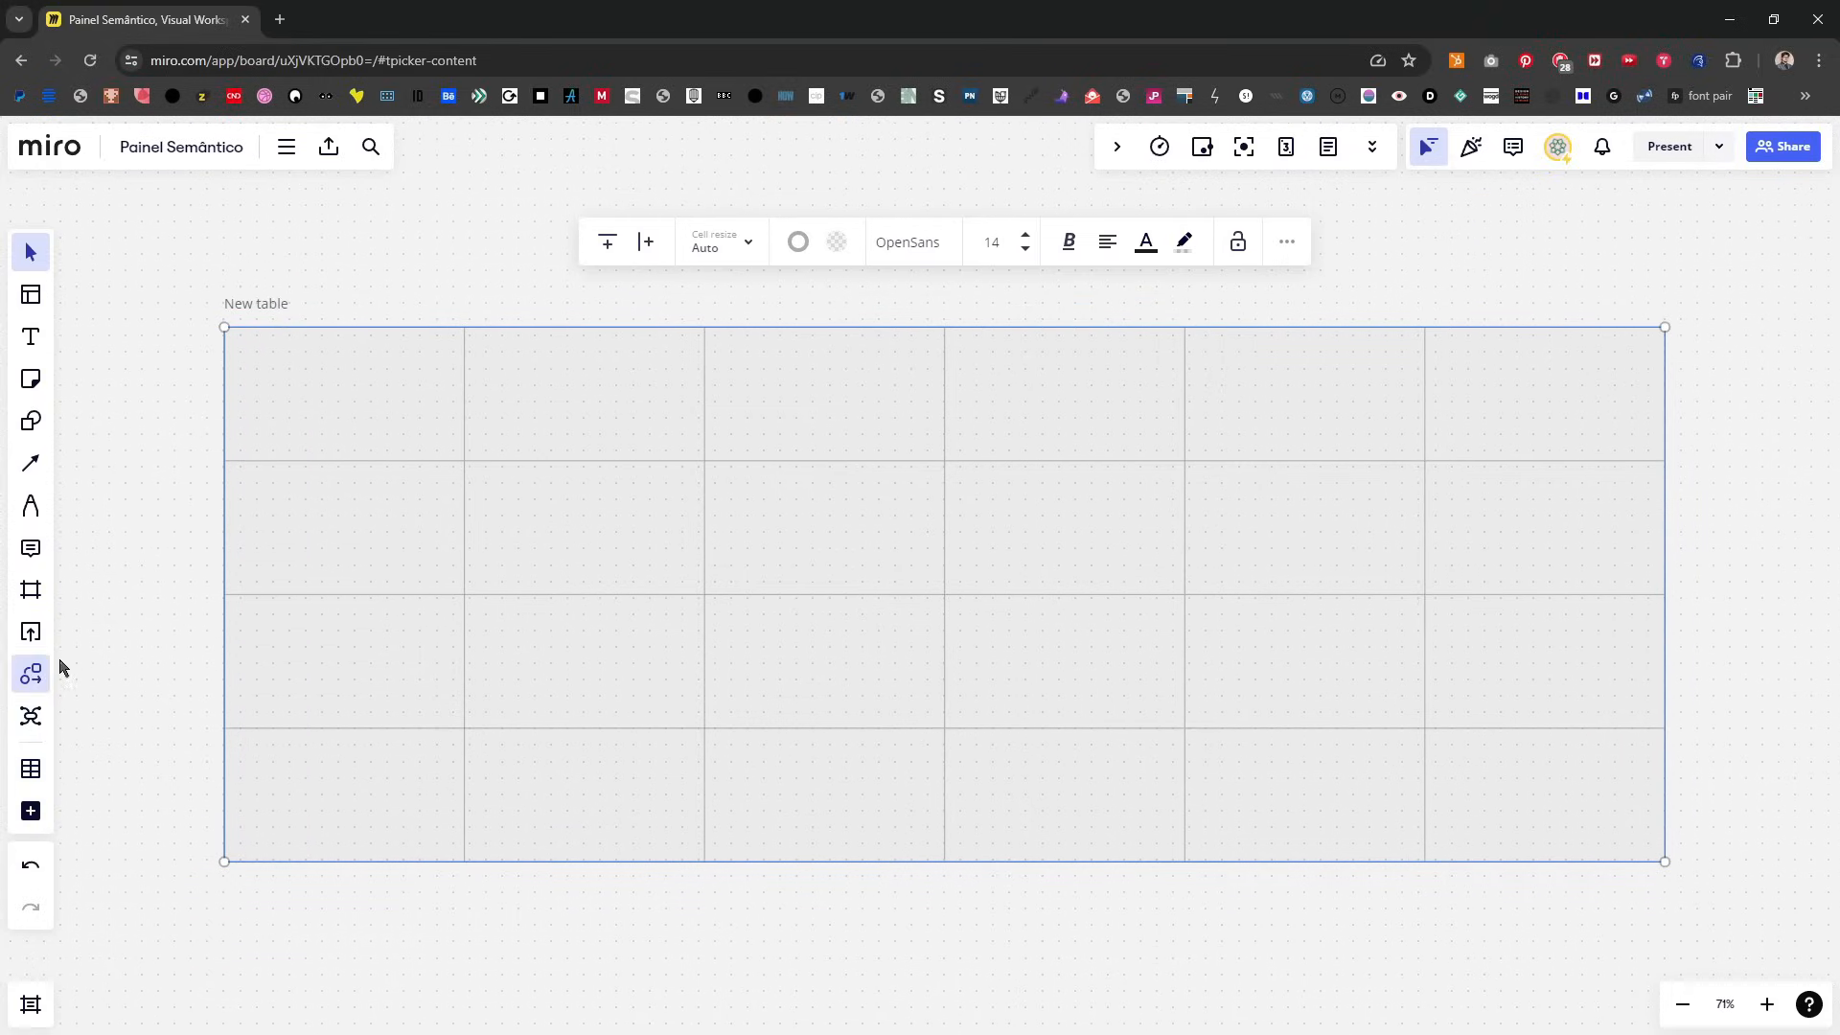
Step: Create a frame around the table and name the frame "Painel Semântico"
right_click(421, 430)
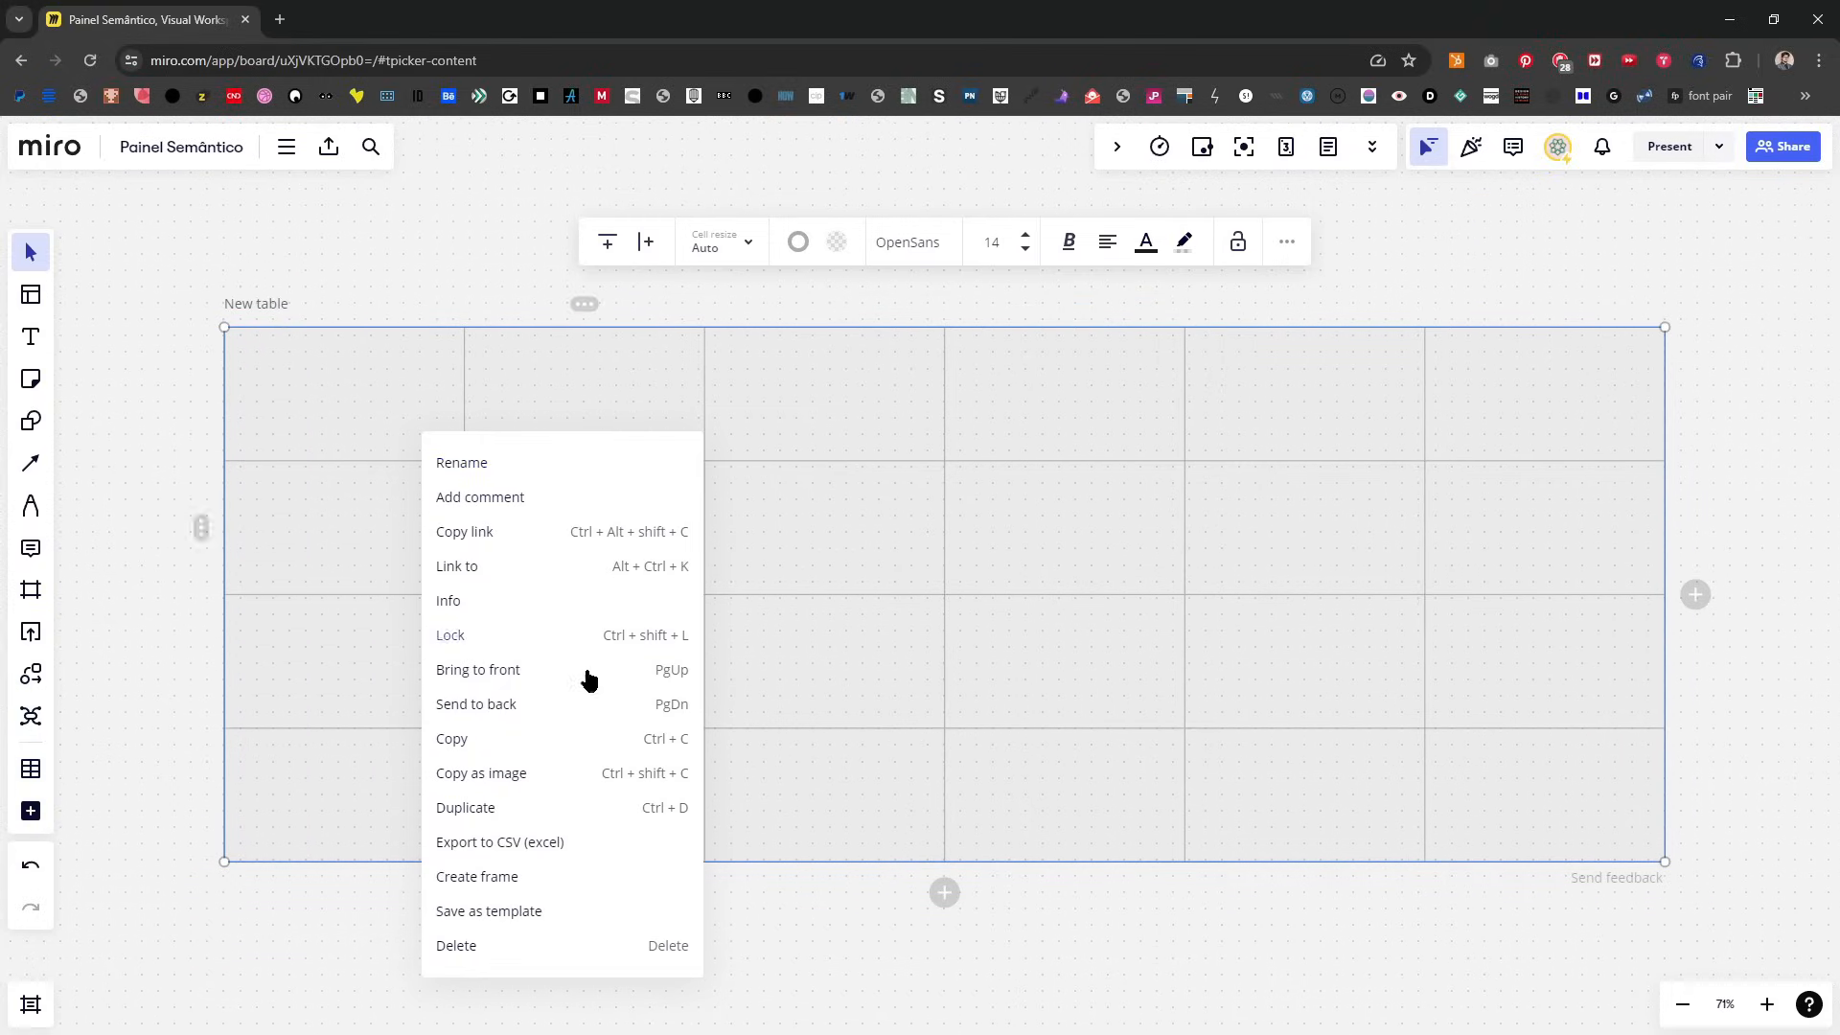
left_click(526, 876)
left_click_drag(231, 276, 232, 272)
double_click(232, 272)
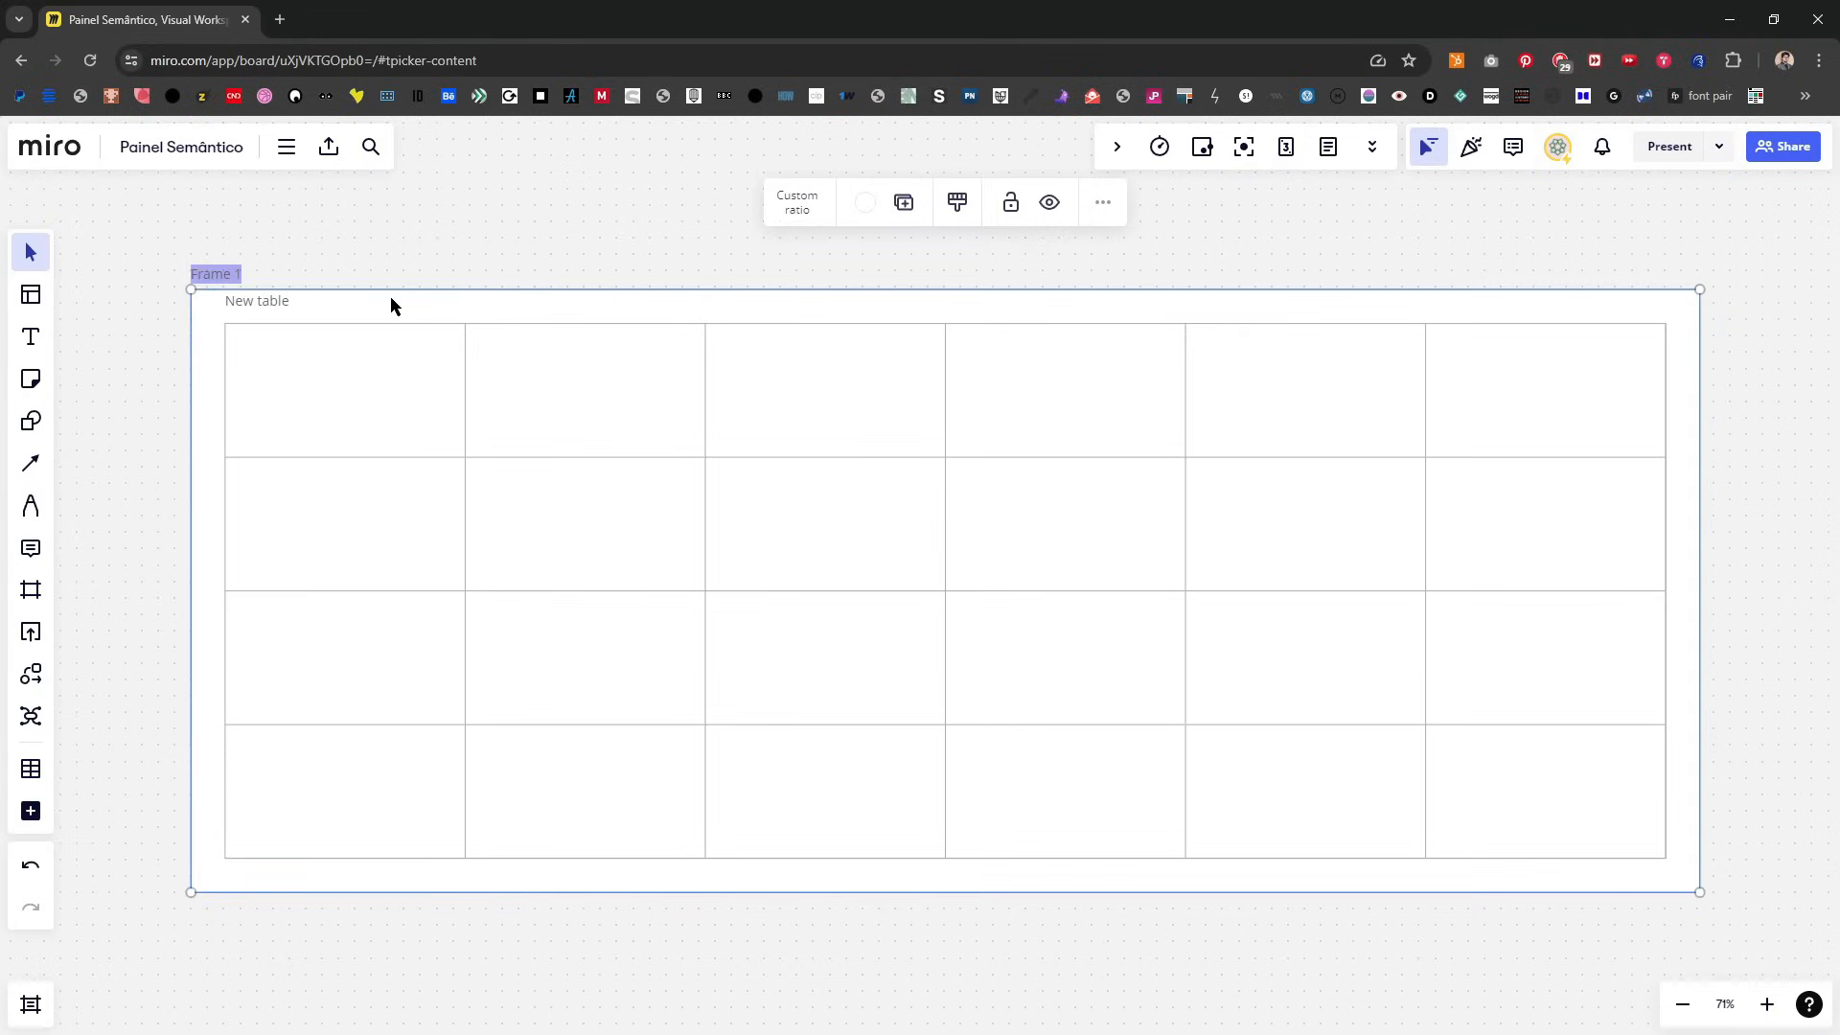
type("Painel Semântico")
left_click(600, 246)
left_click(288, 288)
left_click(1102, 205)
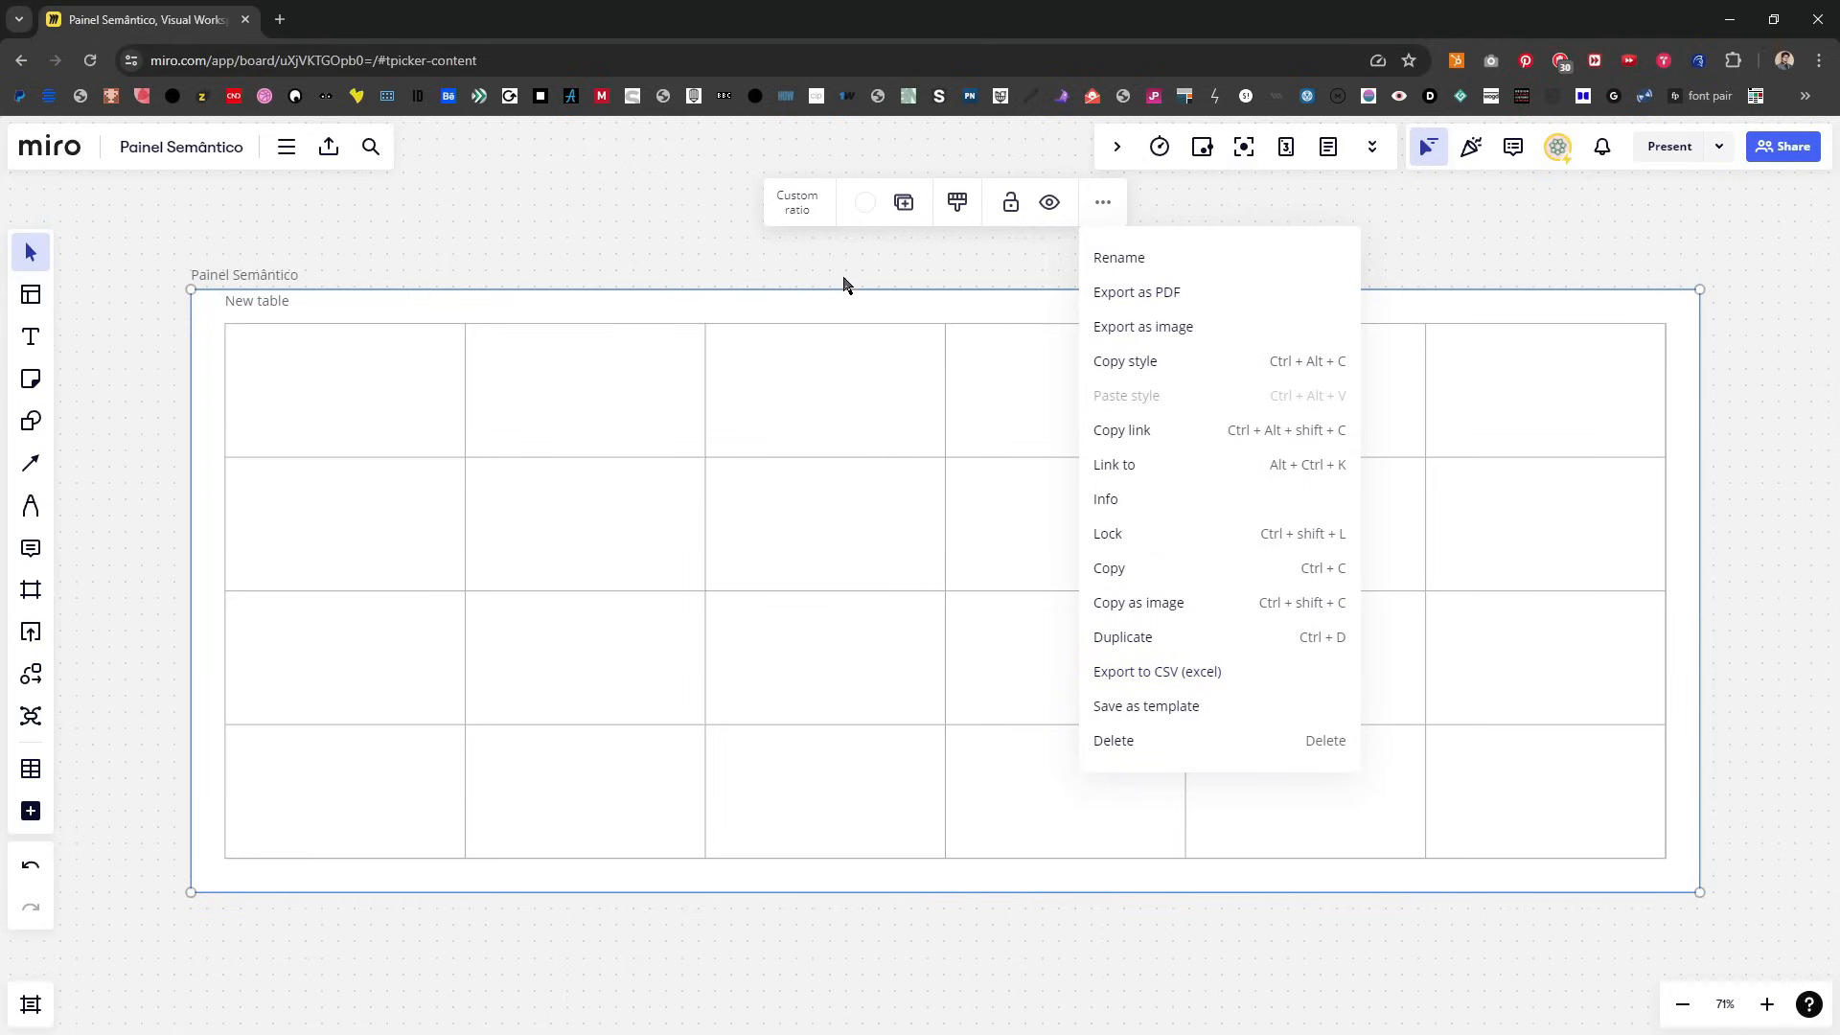
left_click(686, 243)
left_click_drag(1754, 958, 149, 233)
left_click(239, 276)
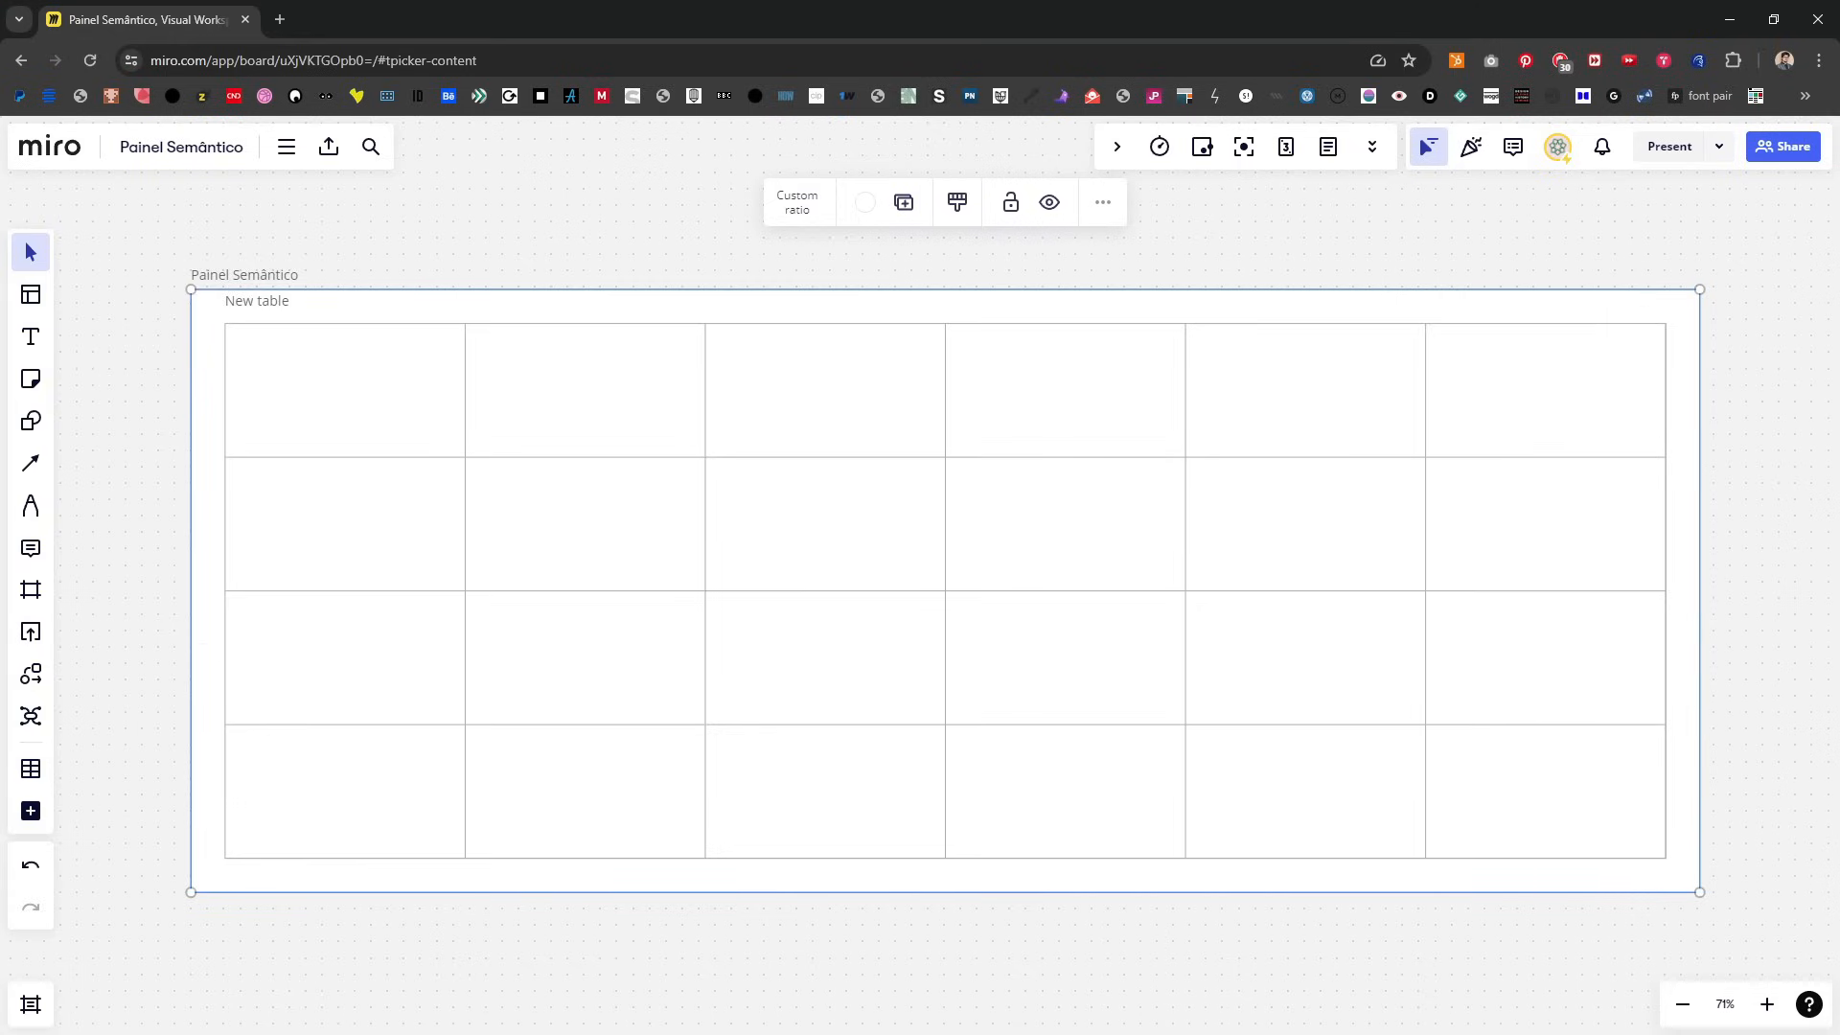
left_click(920, 958)
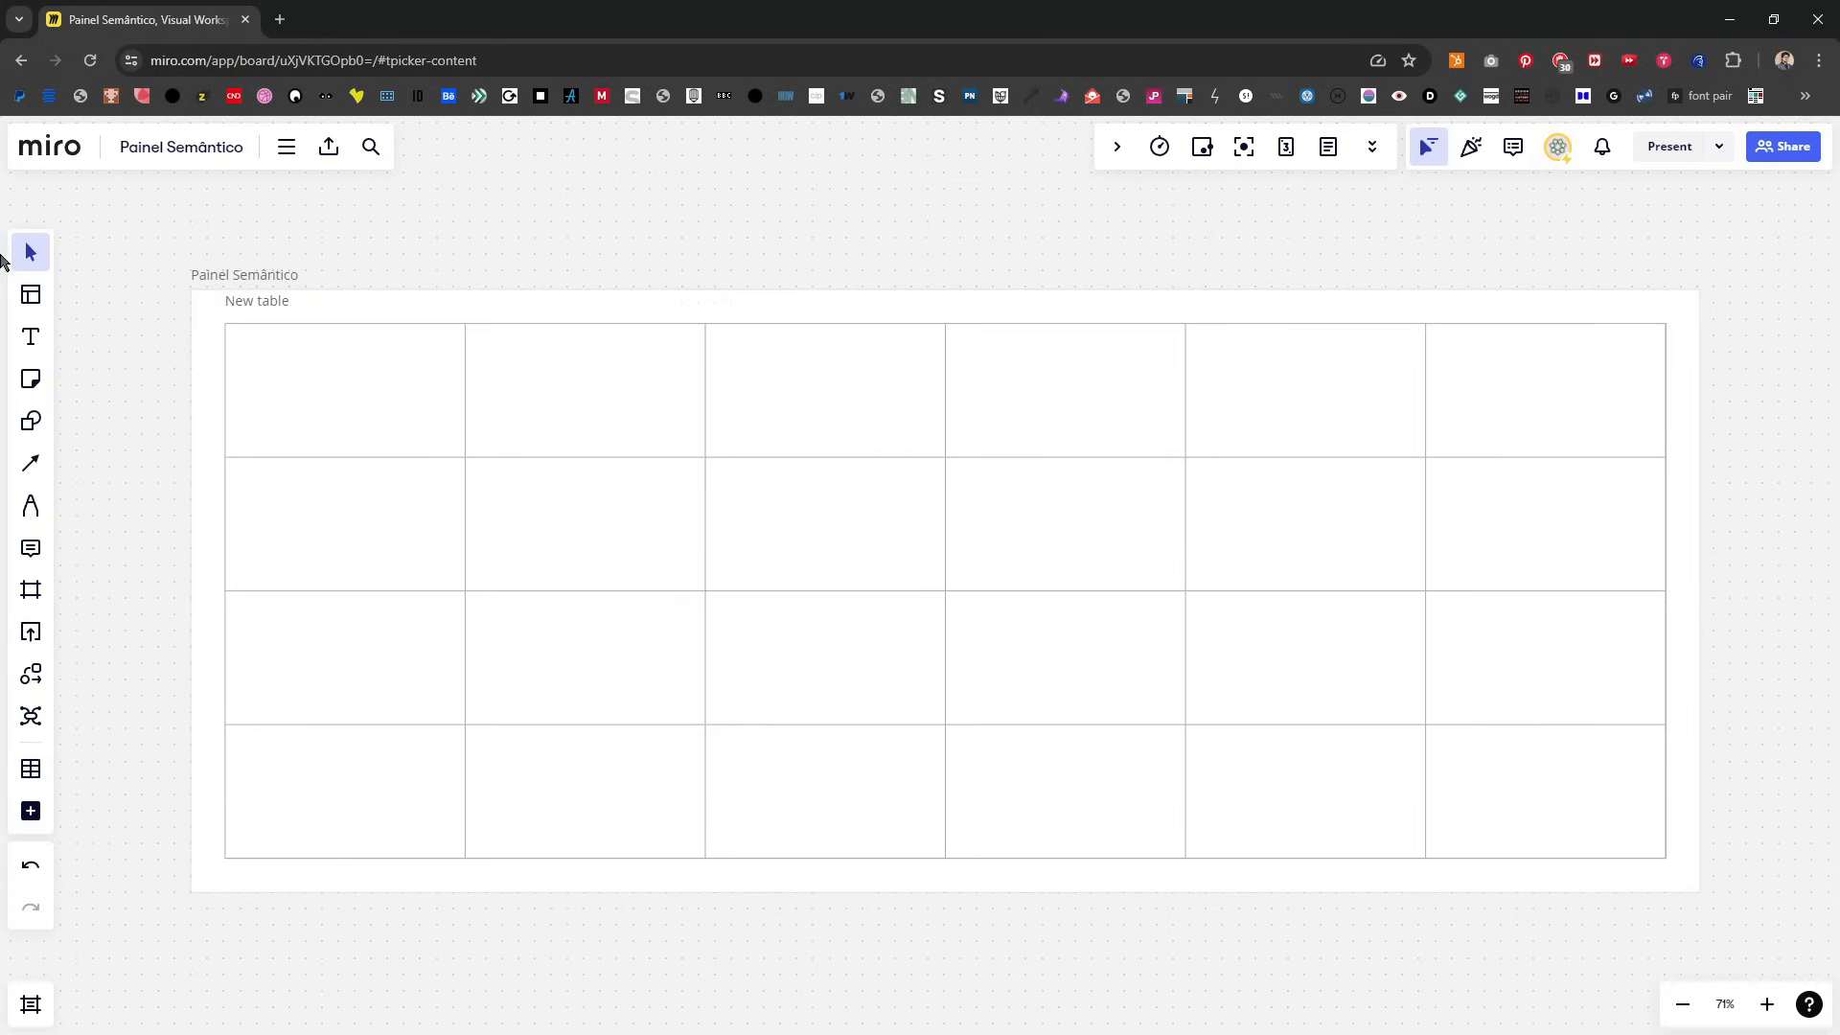
Step: Remove the "New table" title above the table
left_click(268, 308)
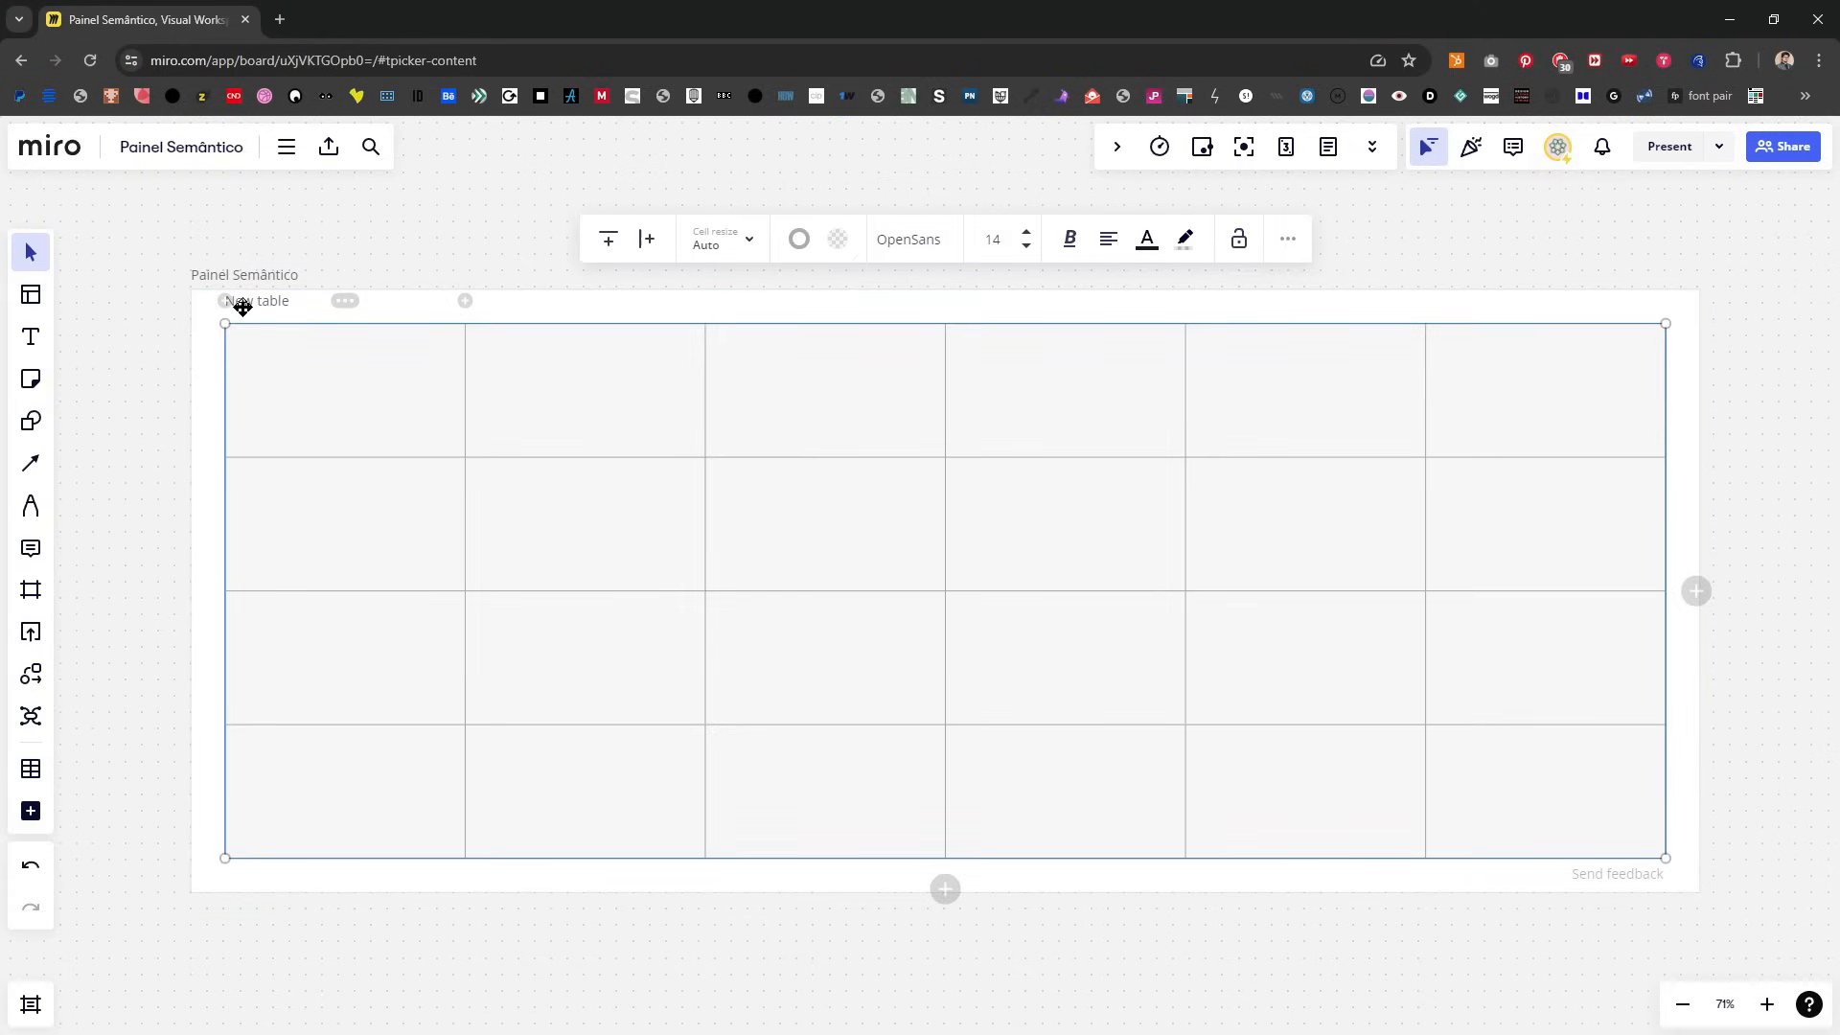
left_click(243, 306)
key("BackSpace")
key("BackSpace")
key("BackSpace")
key("BackSpace")
key("BackSpace")
key("BackSpace")
key("BackSpace")
key("BackSpace")
key("BackSpace")
left_click(106, 548)
Step: Fill the first three cells of the table's top row with the headings CONCEITO, ÍCONE and ÍNDICE
left_click(324, 376)
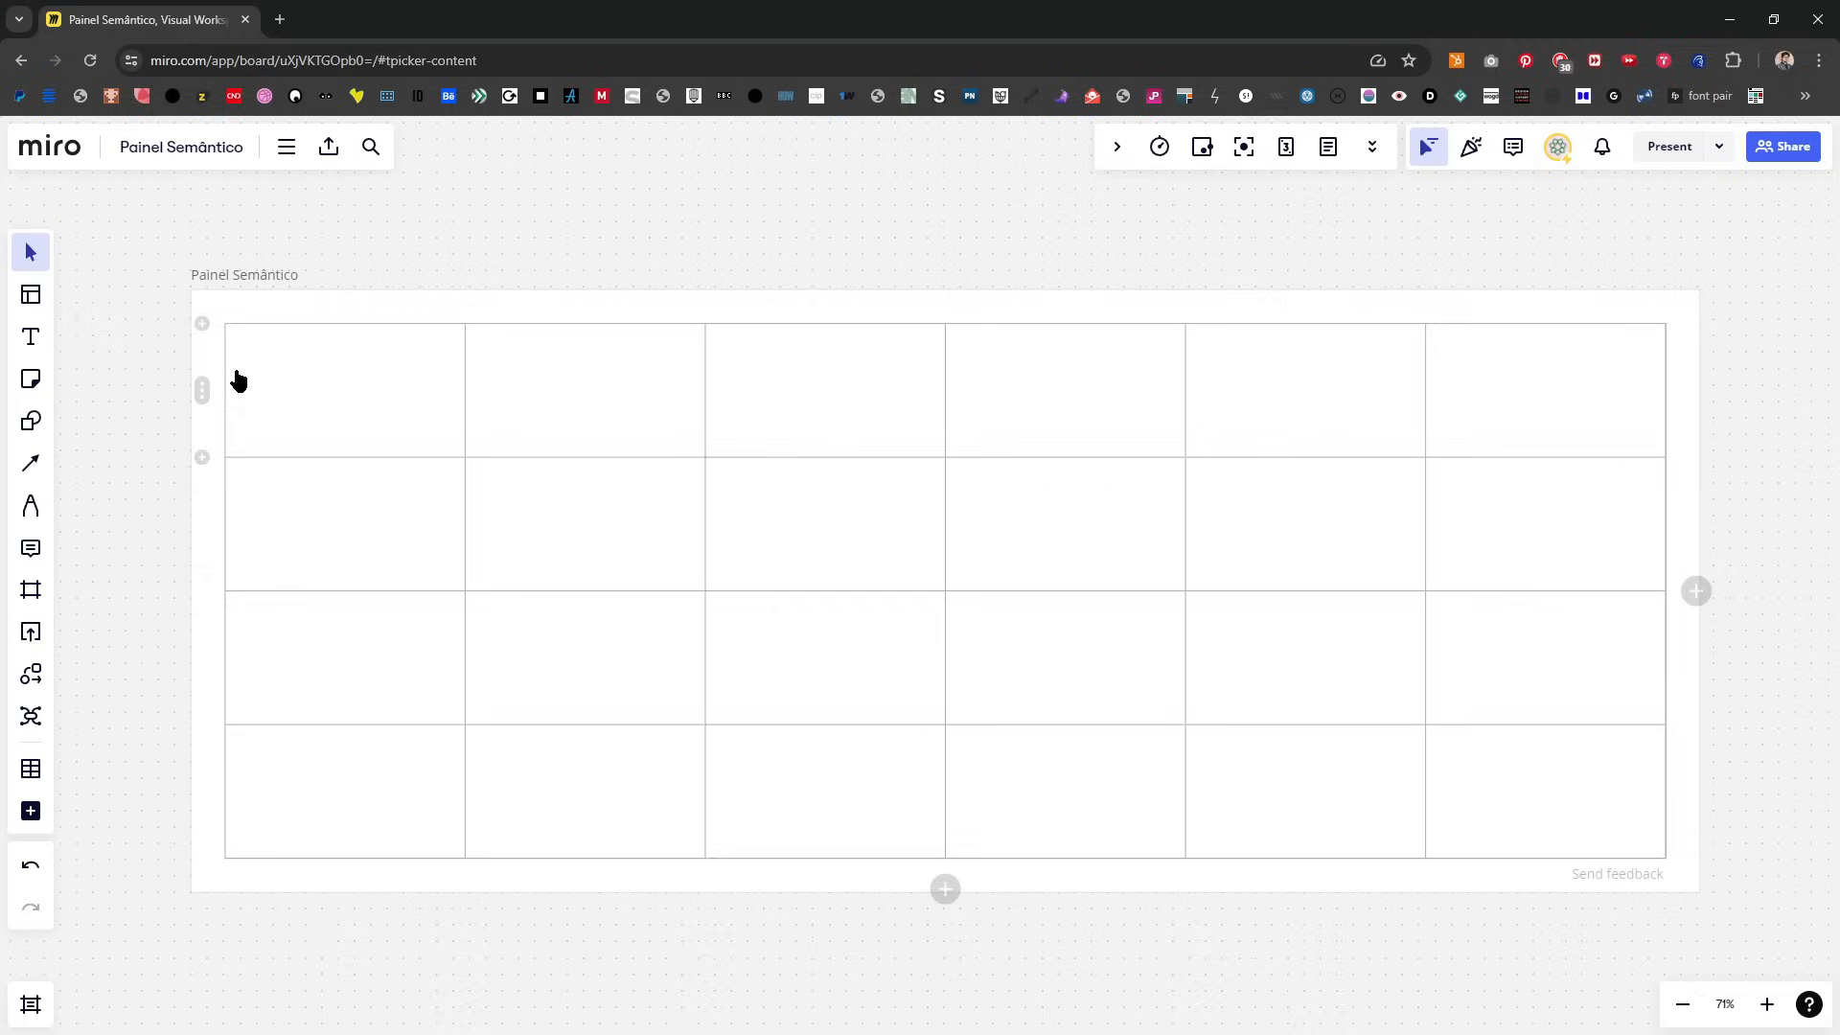
left_click(324, 376)
type("CONCEITO")
key("Tab")
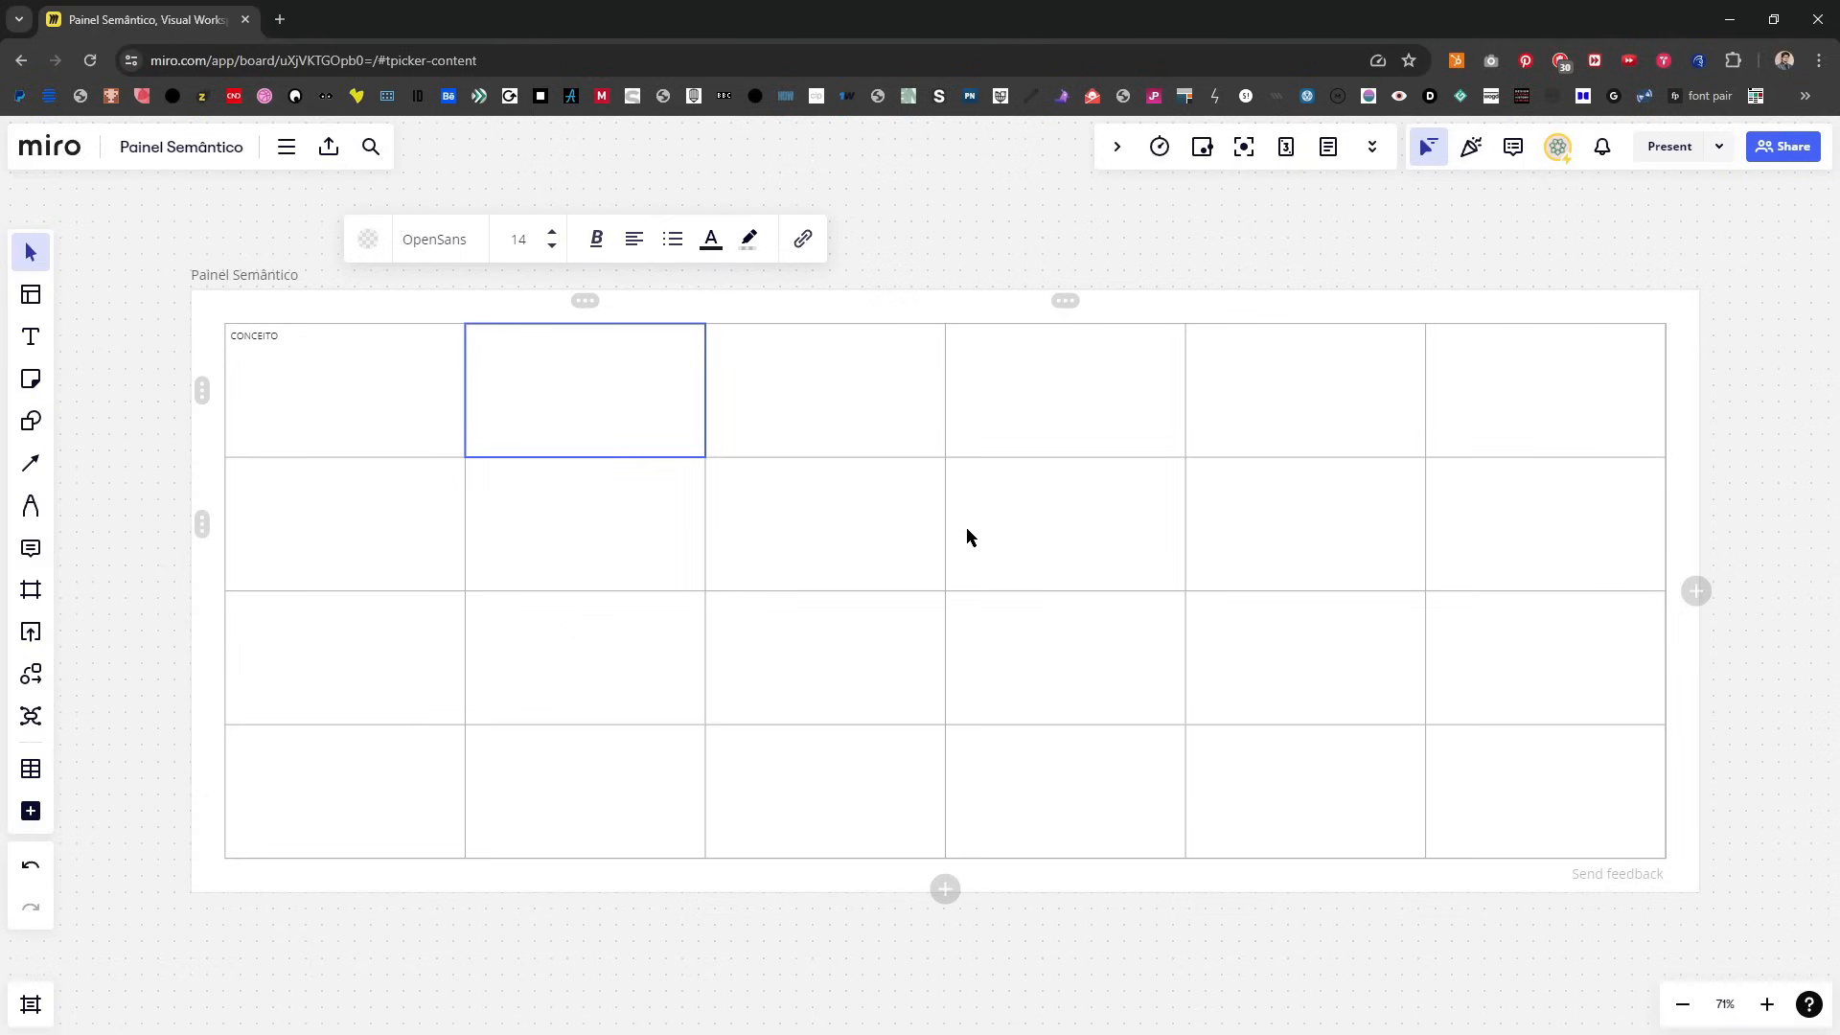
key("Return")
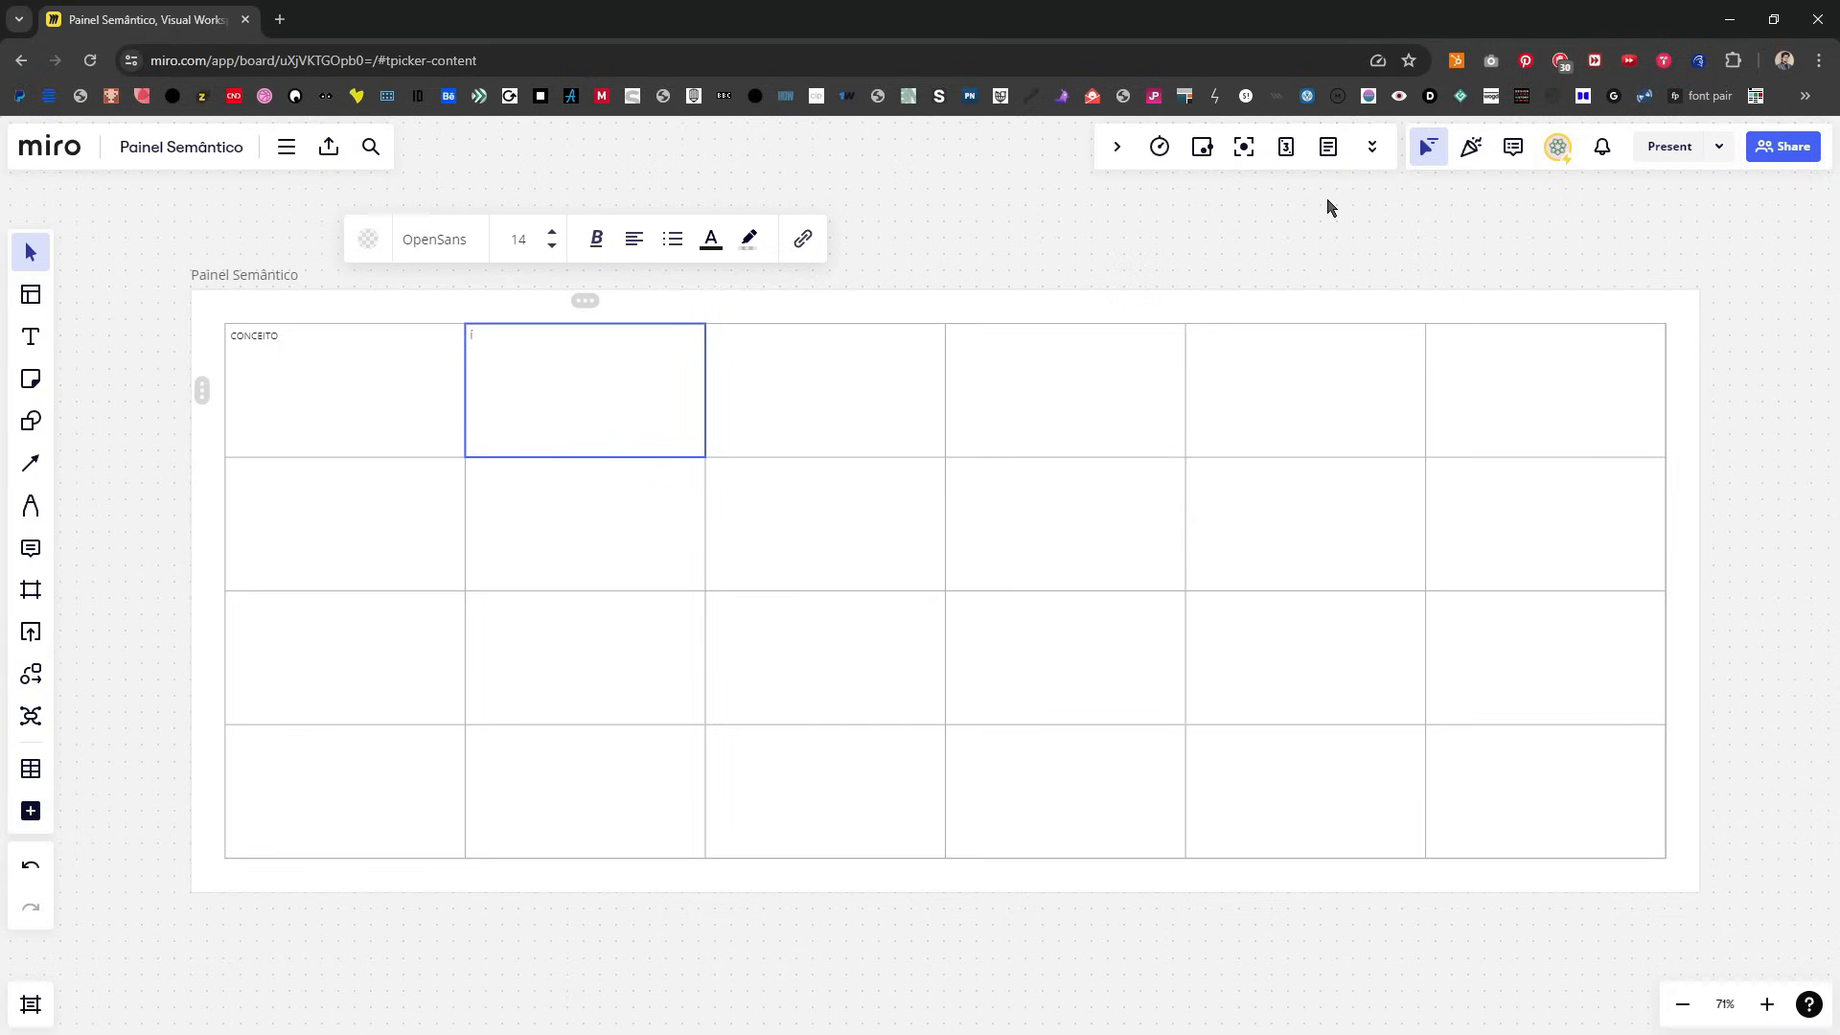
type("ÍCONE")
key("Tab")
type("ÍNDICE")
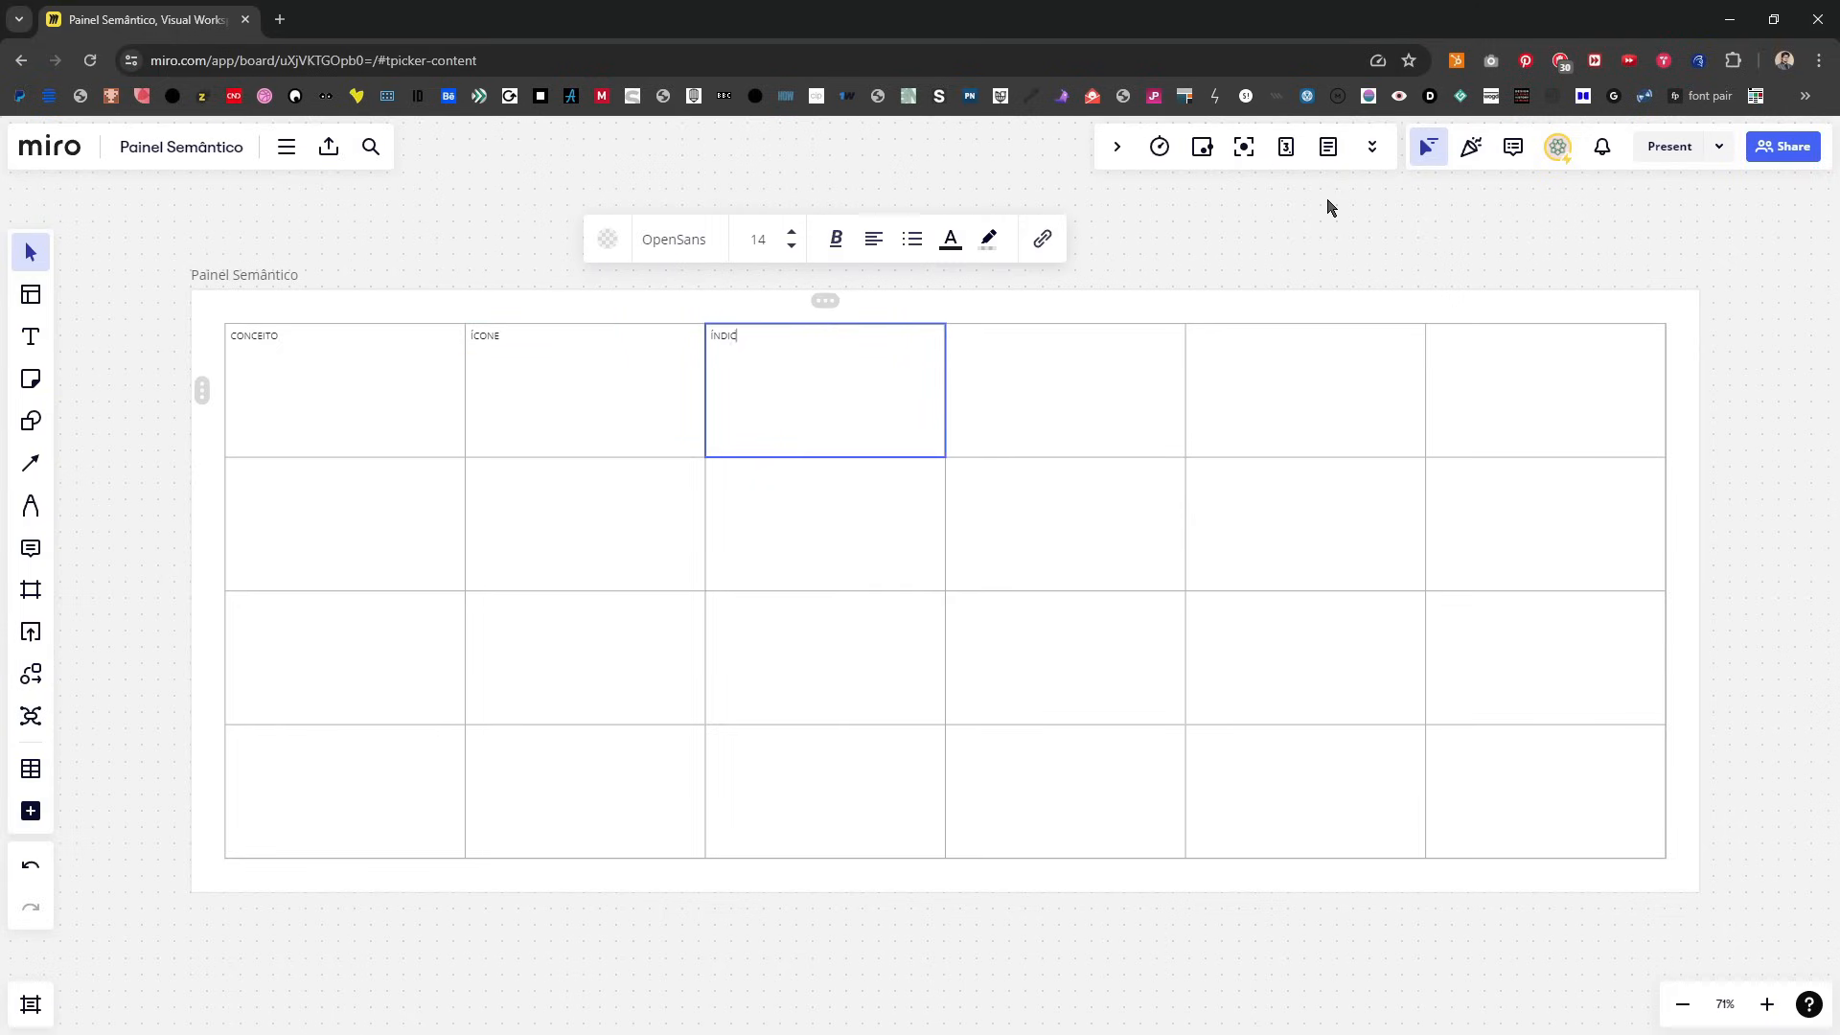
Step: Fill the fourth and fifth cells of the table's top row with the headings SÍMBOLO and DEFINIÇÃO SEMÂNTICA (DICIONÁRIO)
key("Tab")
type("SÍMBOLO")
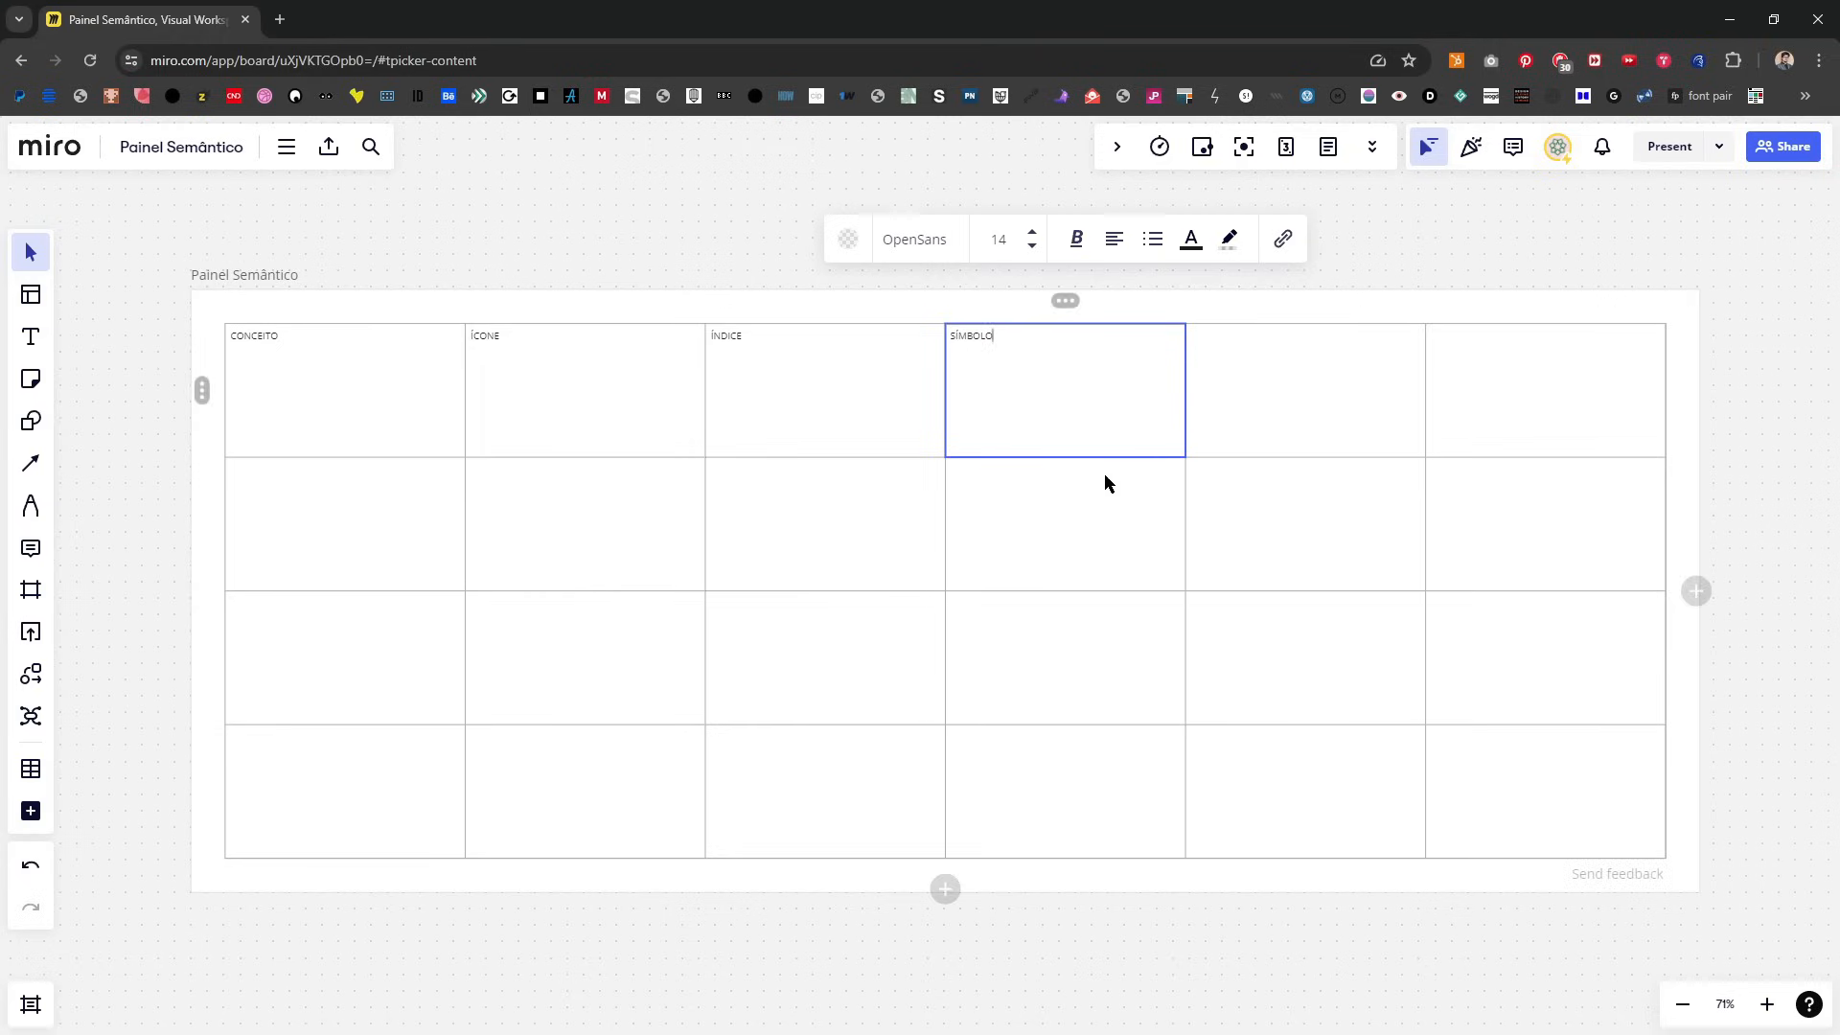
key("Tab")
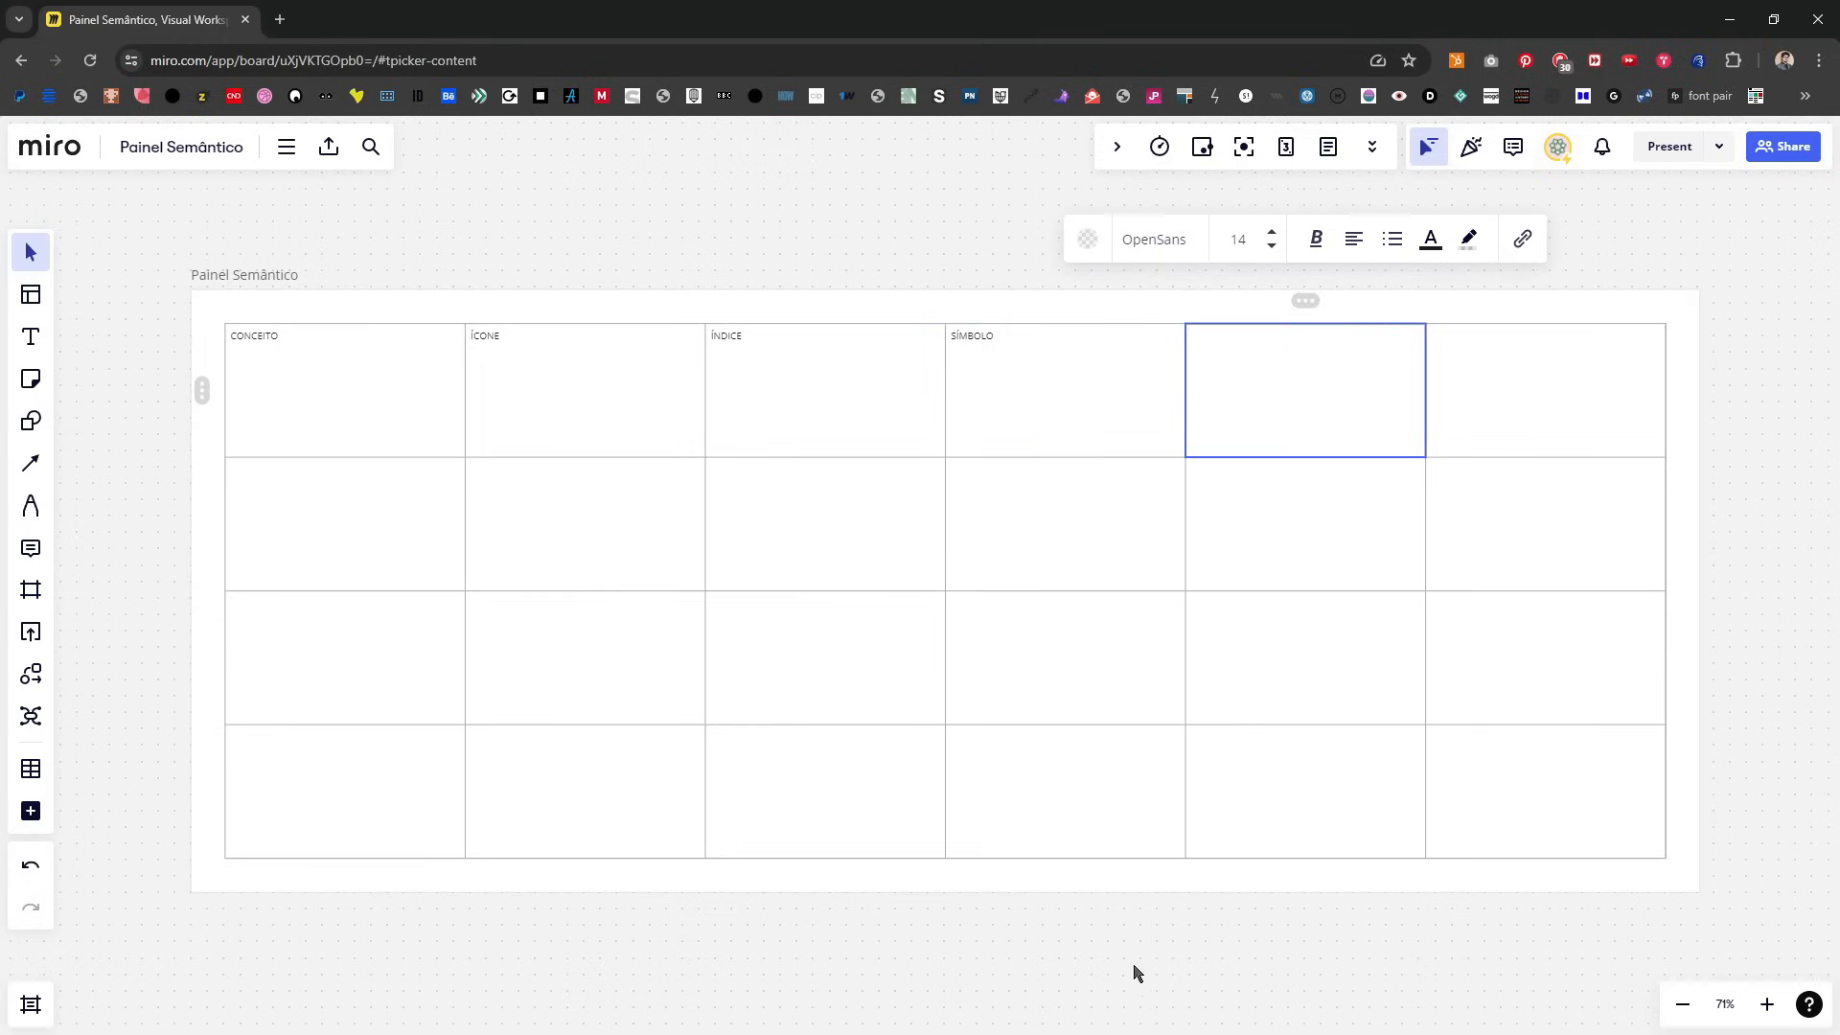
type("DEFINIÇÃO SEMÂNTICA (DICIONÁRIO")
key("Tab")
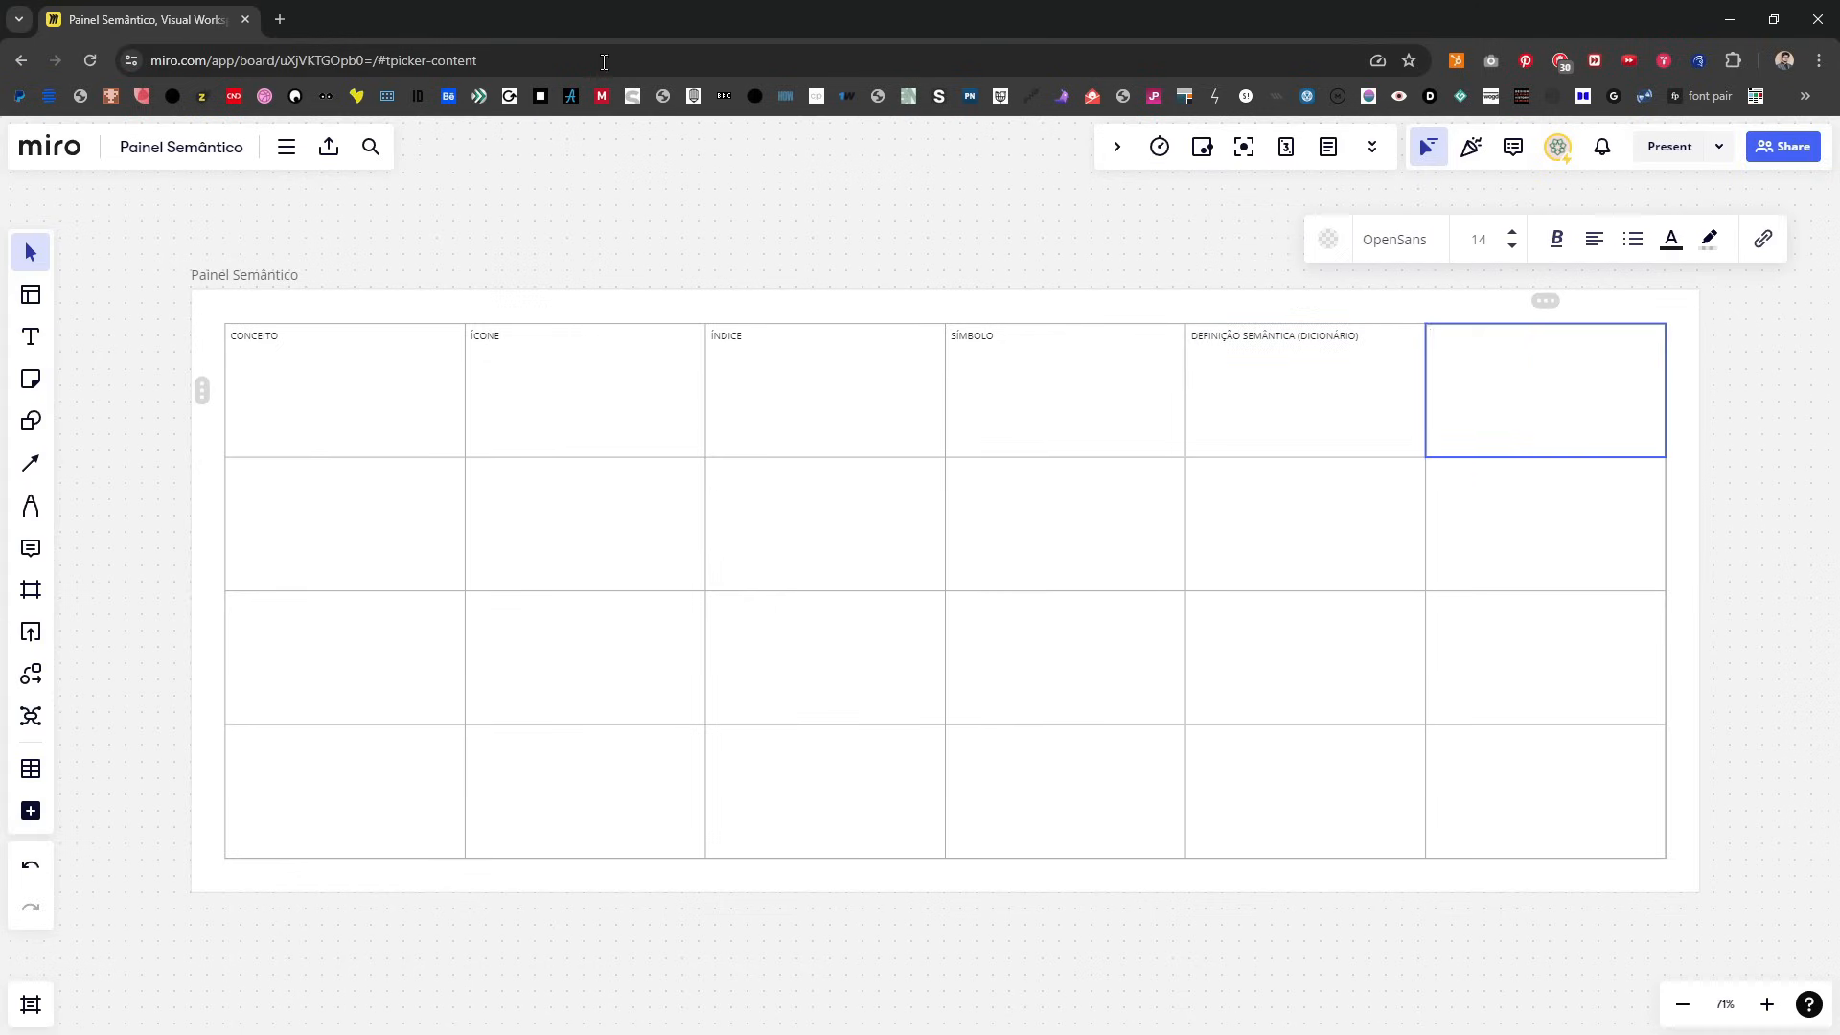
Step: Enter the heading PESQUISA DESSE CONCEITO APLICADO in the last cell of the table's top row
type("P")
key("BackSpace")
type("COR")
key("BackSpace")
key("BackSpace")
type("PESQUISA DE")
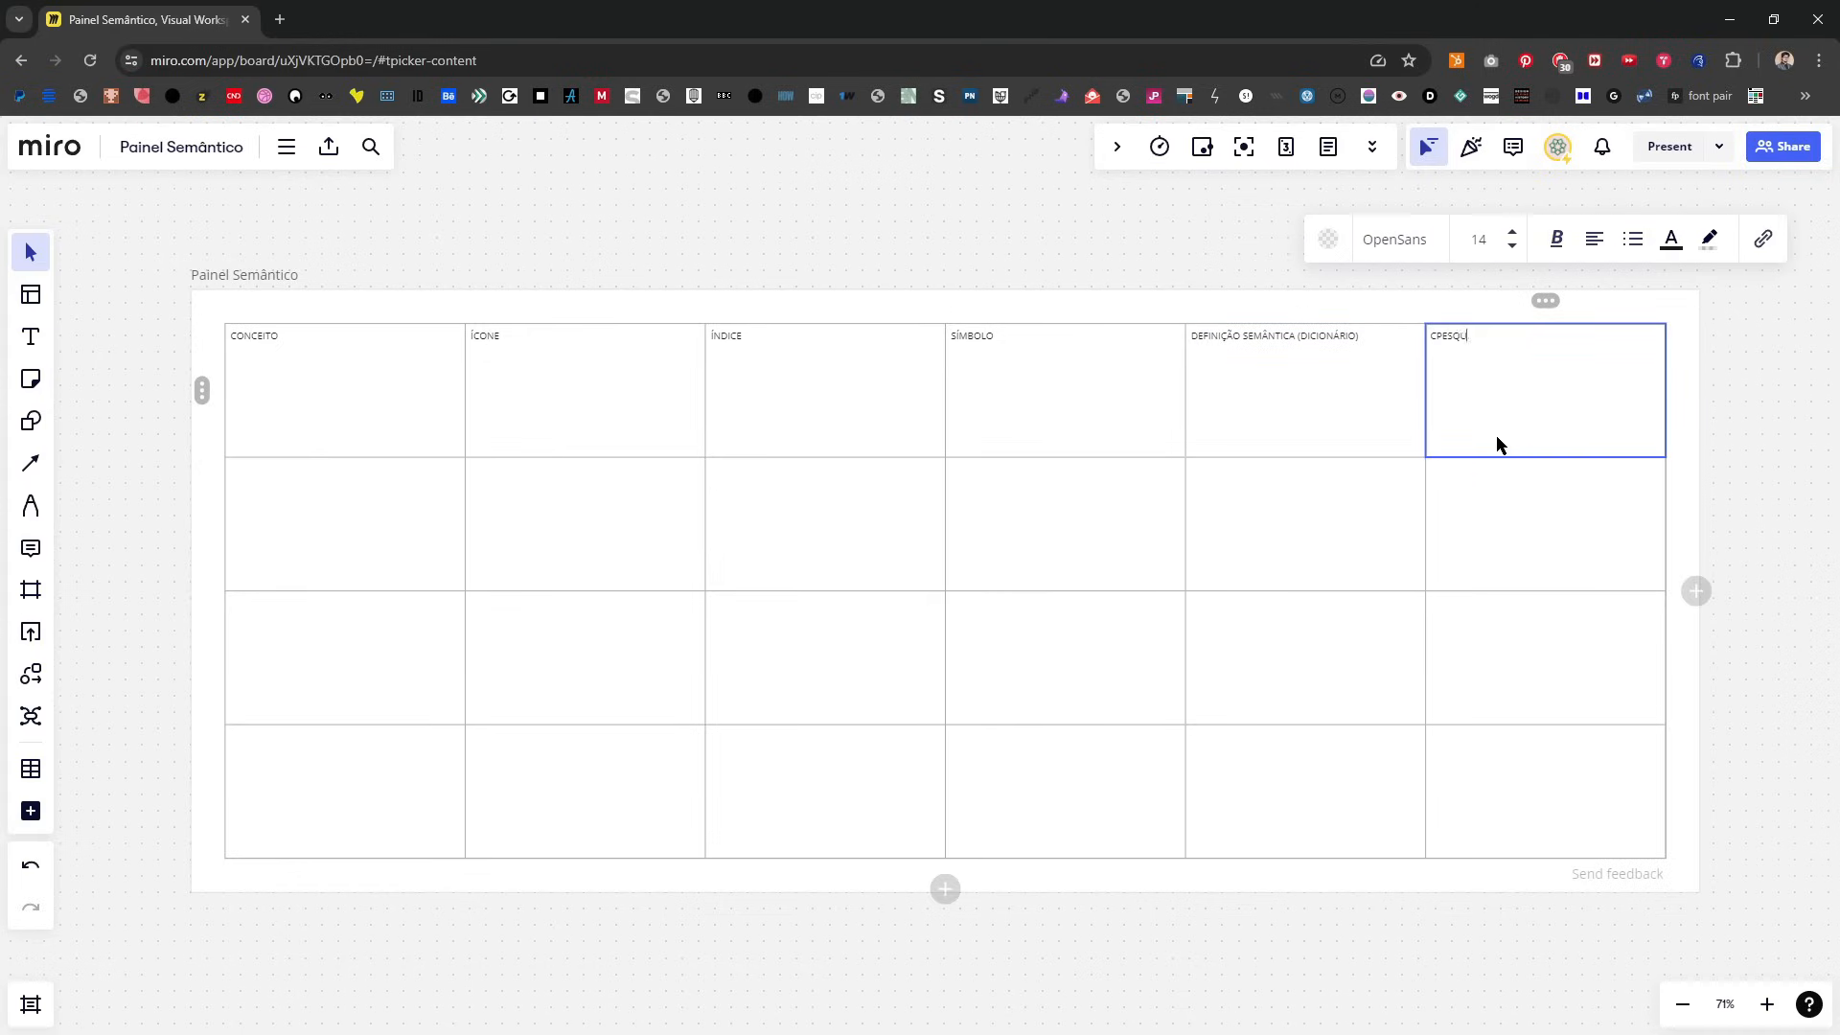
type("SSE CONCEITO")
key("Home")
key("Delete")
key("End")
type("APLICADO")
left_click(441, 252)
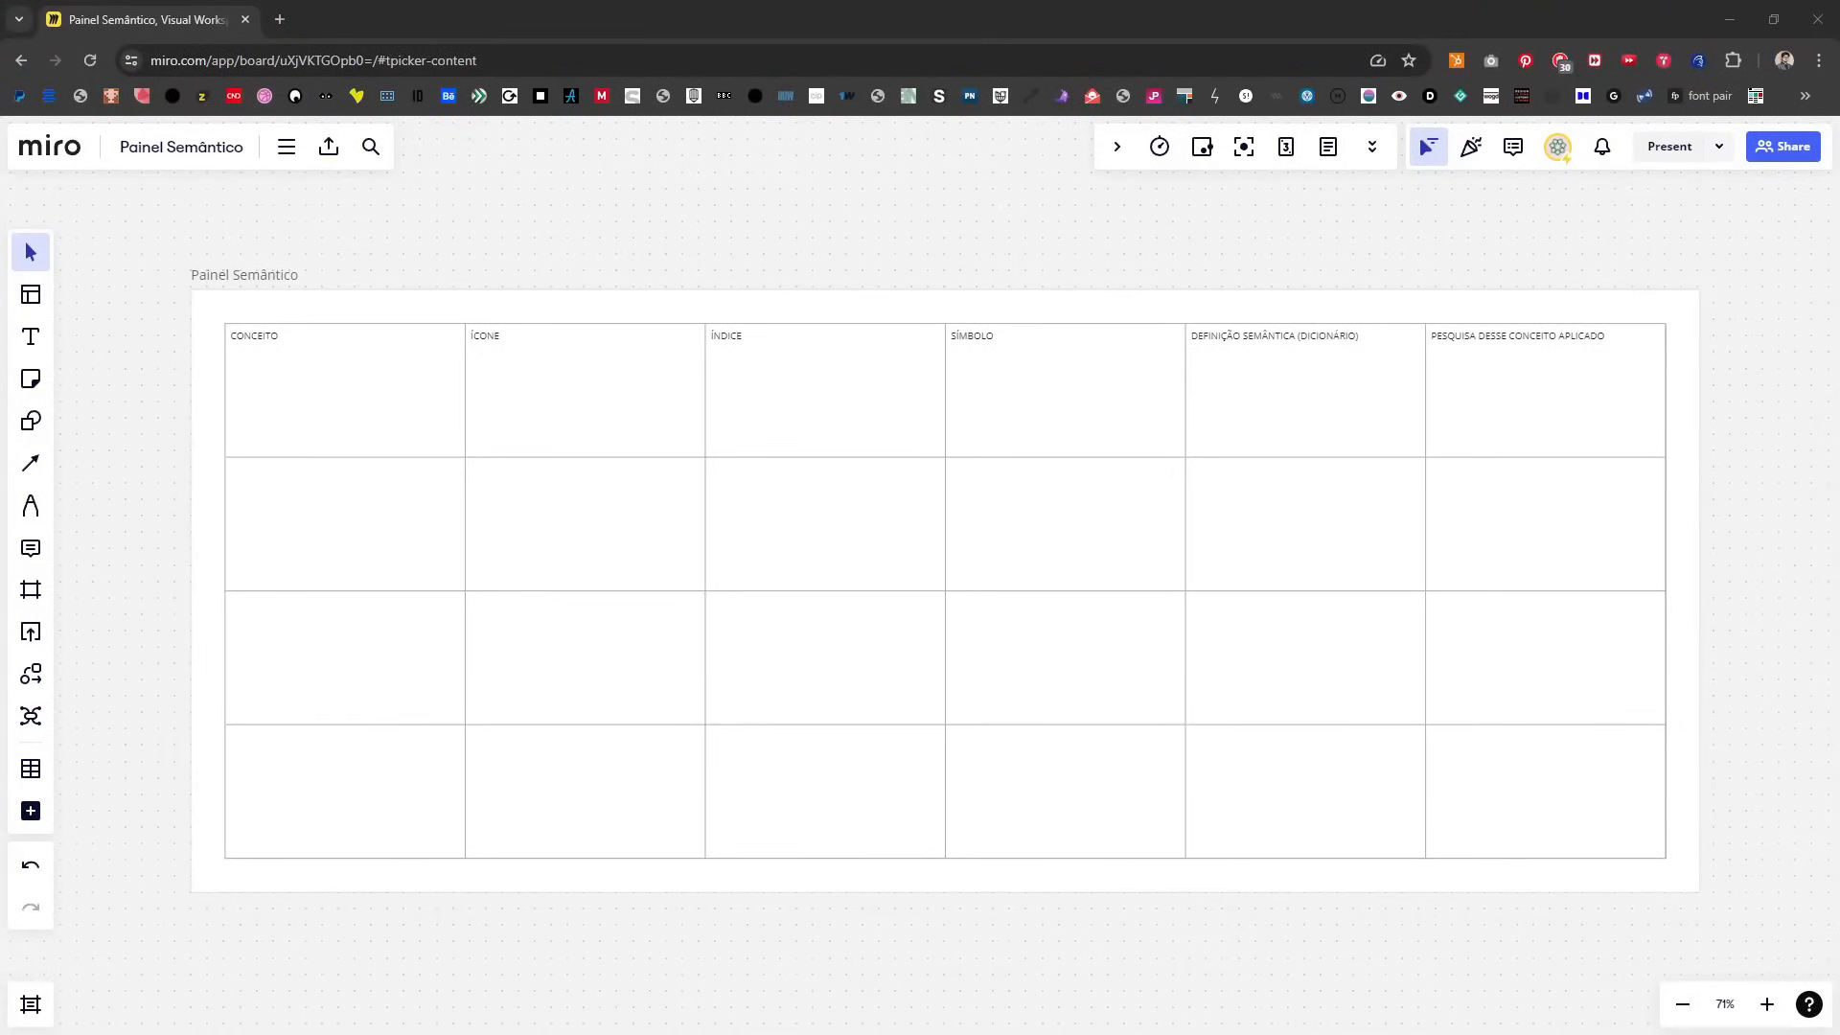
Step: Replace the ÍCONE heading in the second column with DEFINIÇÃO
left_click(489, 321)
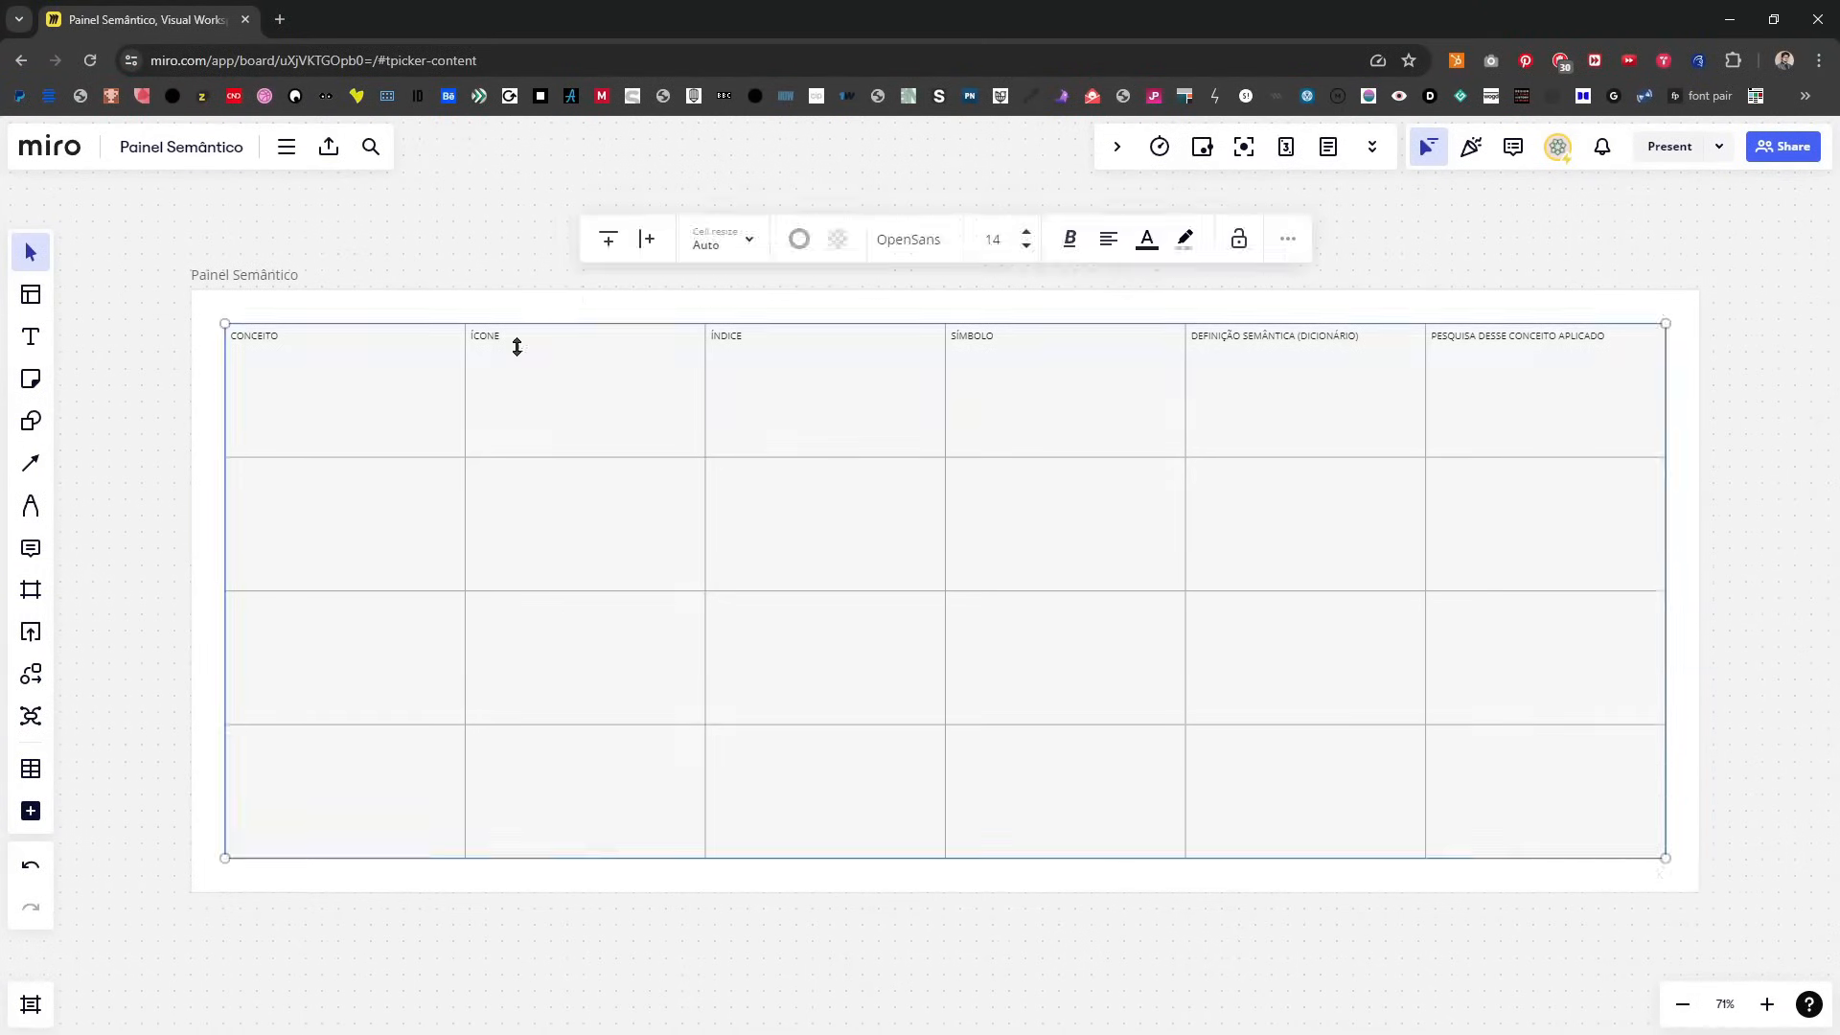
left_click(555, 394)
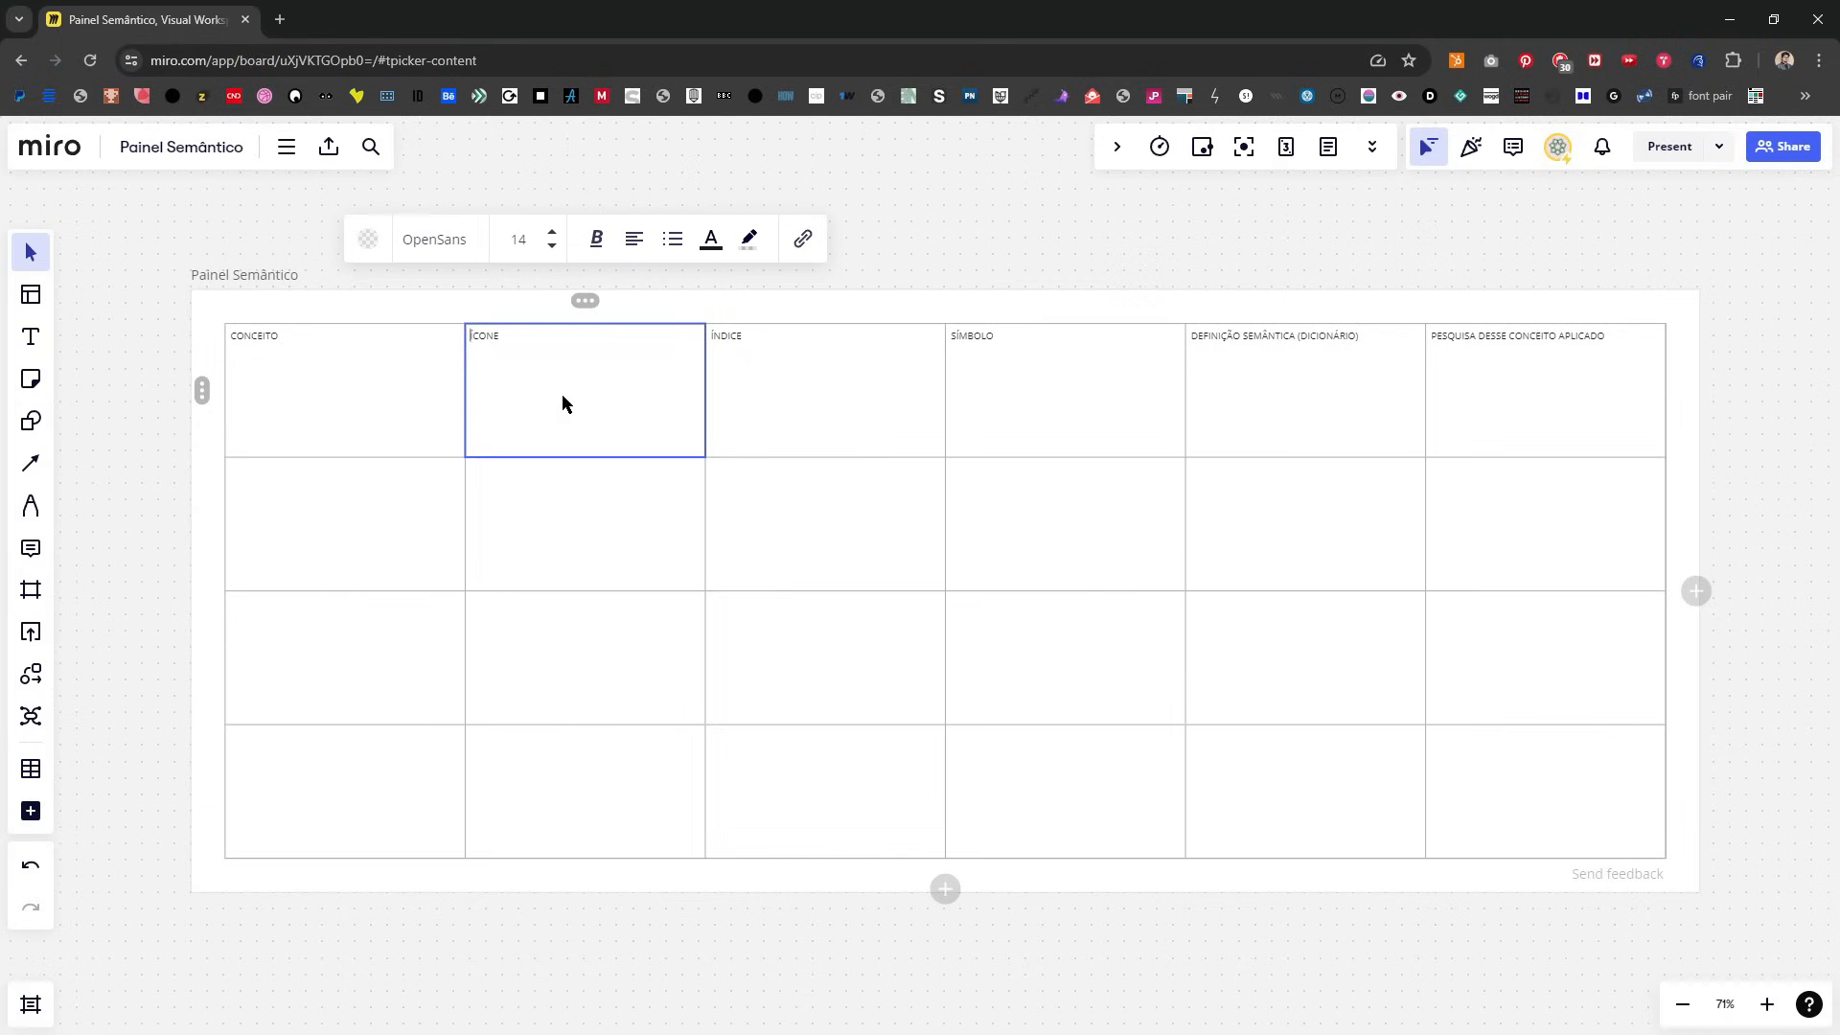
double_click(563, 395)
type("DEFINIÇ~QOÃO")
Step: Replace the ÍNDICE heading in the third column with LEVANTAMENTO DE INFORMAÇÕES
left_click(804, 422)
left_click(804, 428)
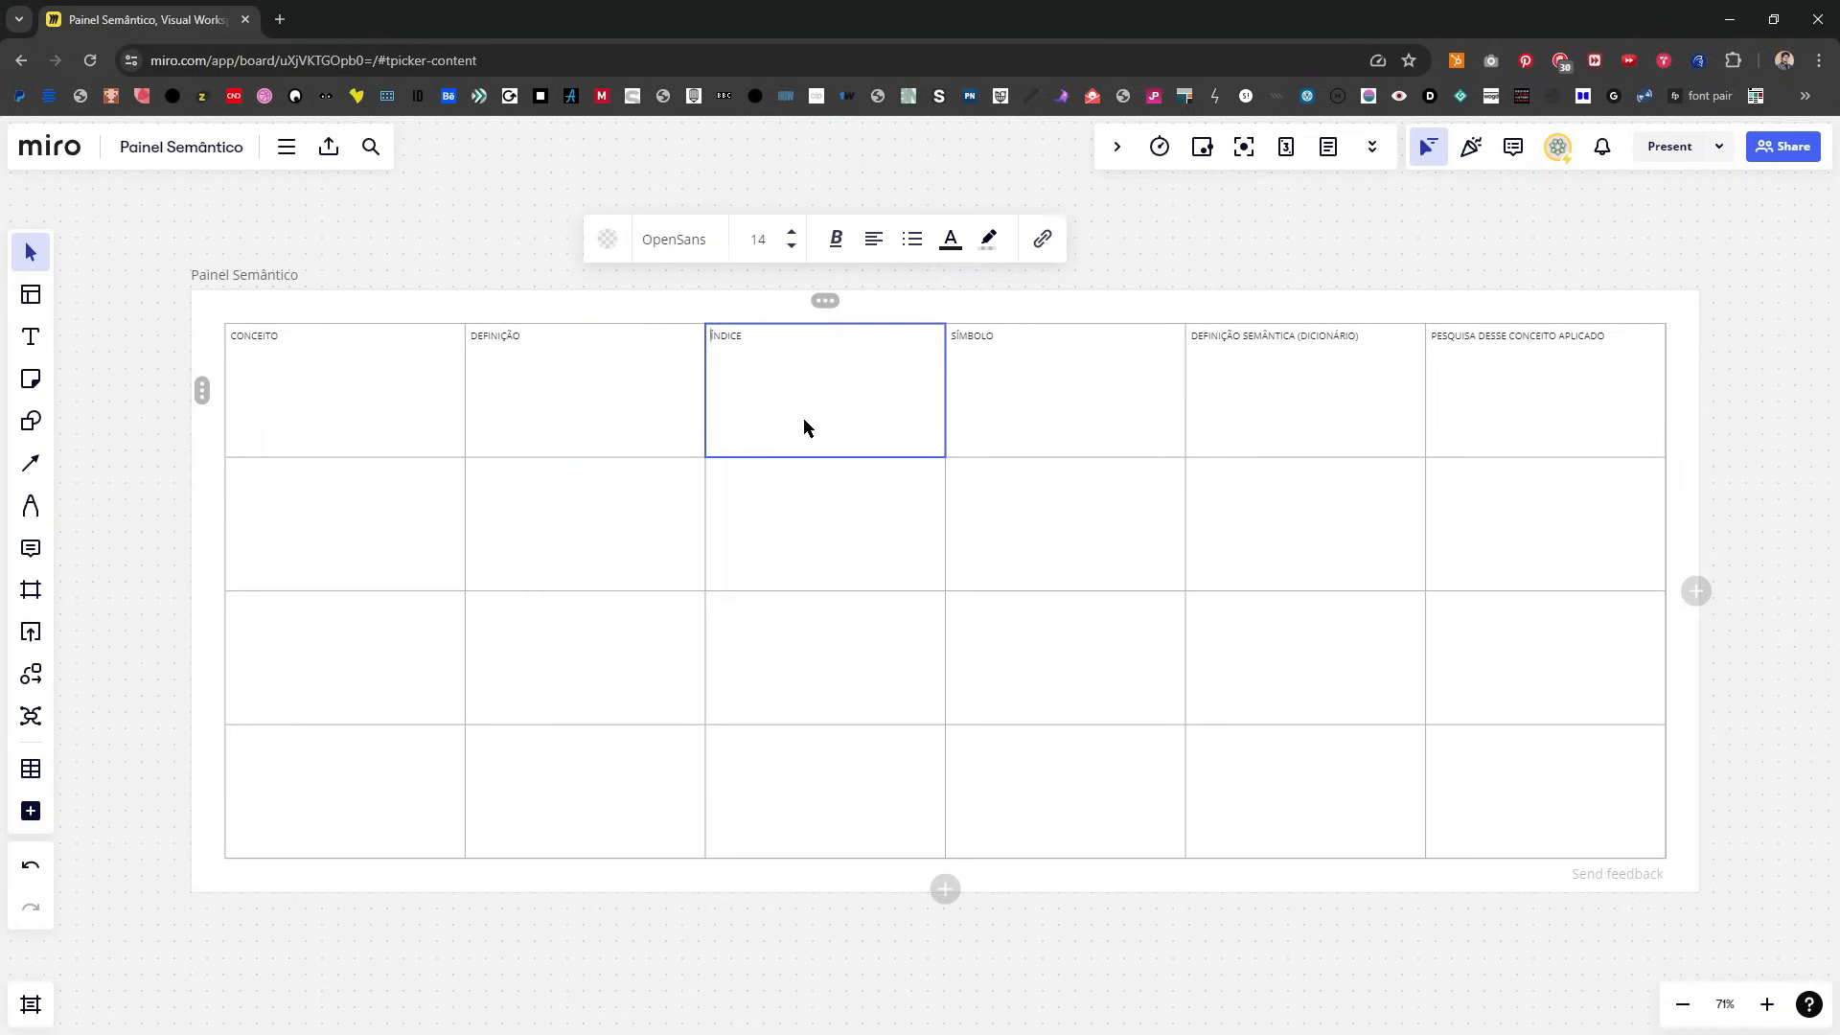
scroll(737, 456, "up", 2)
left_click_drag(1084, 267, 1023, 254)
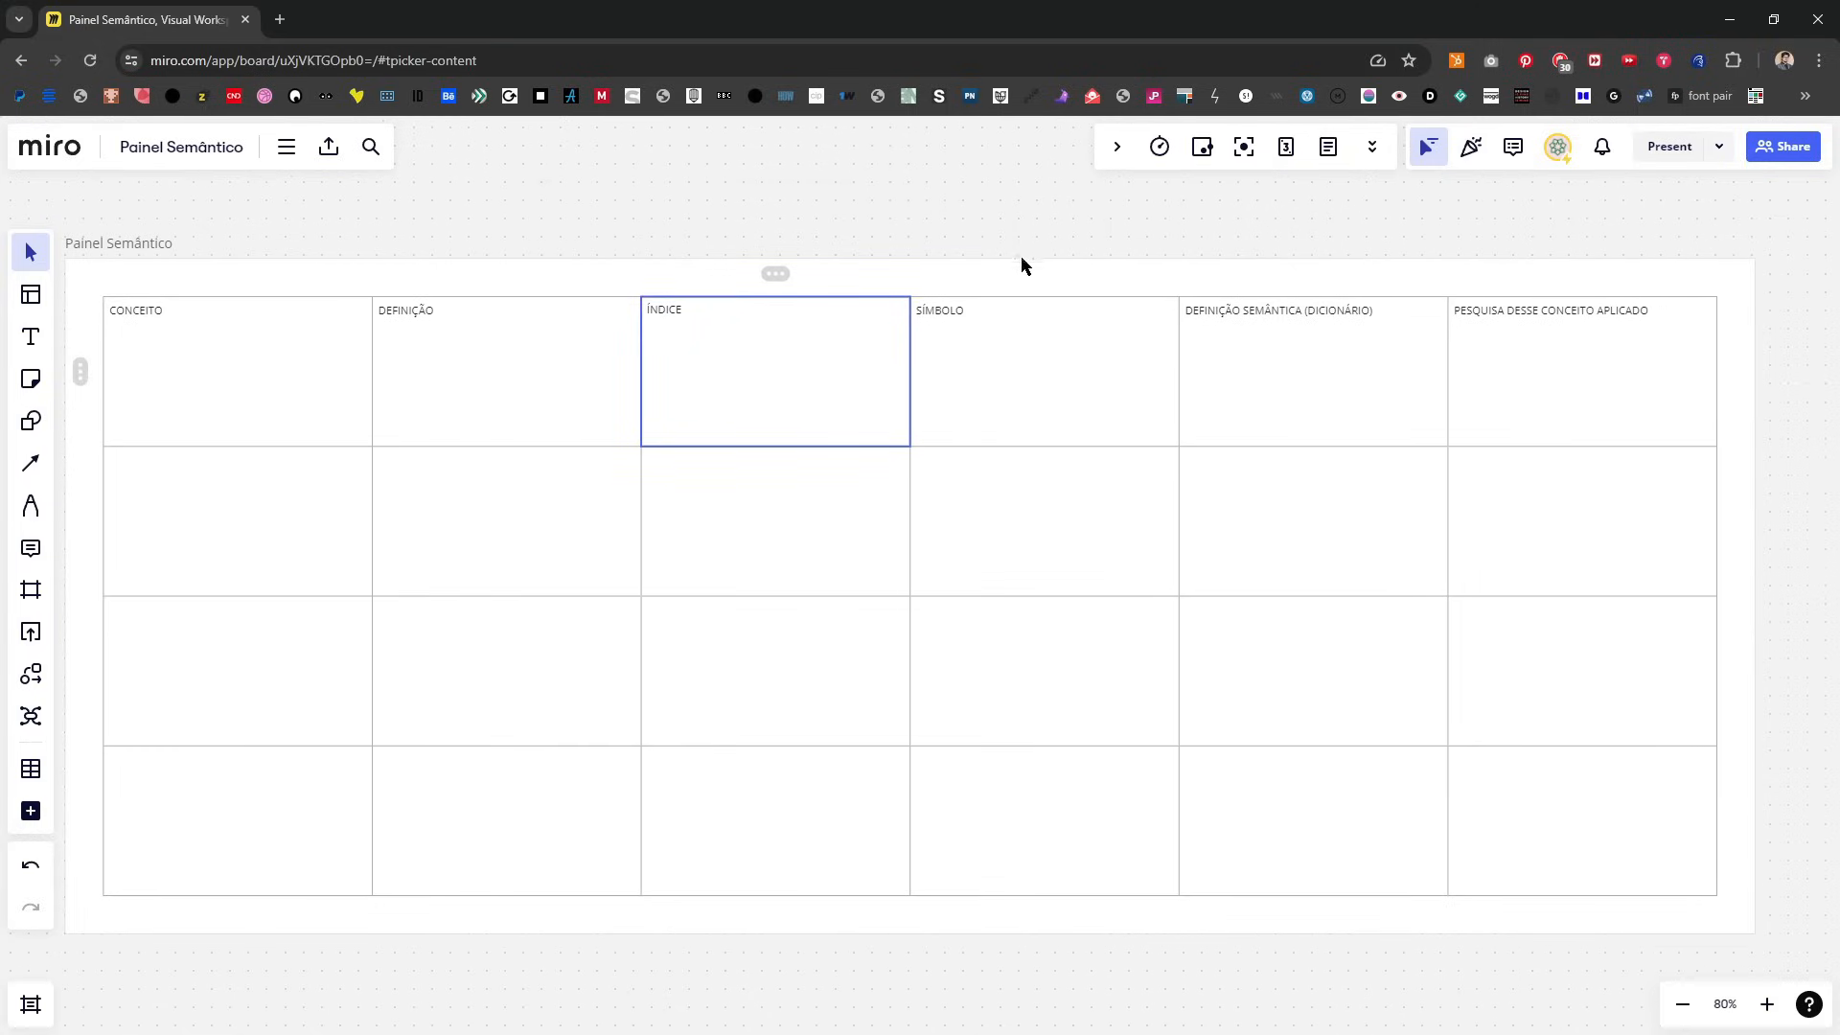
key("ctrl+a")
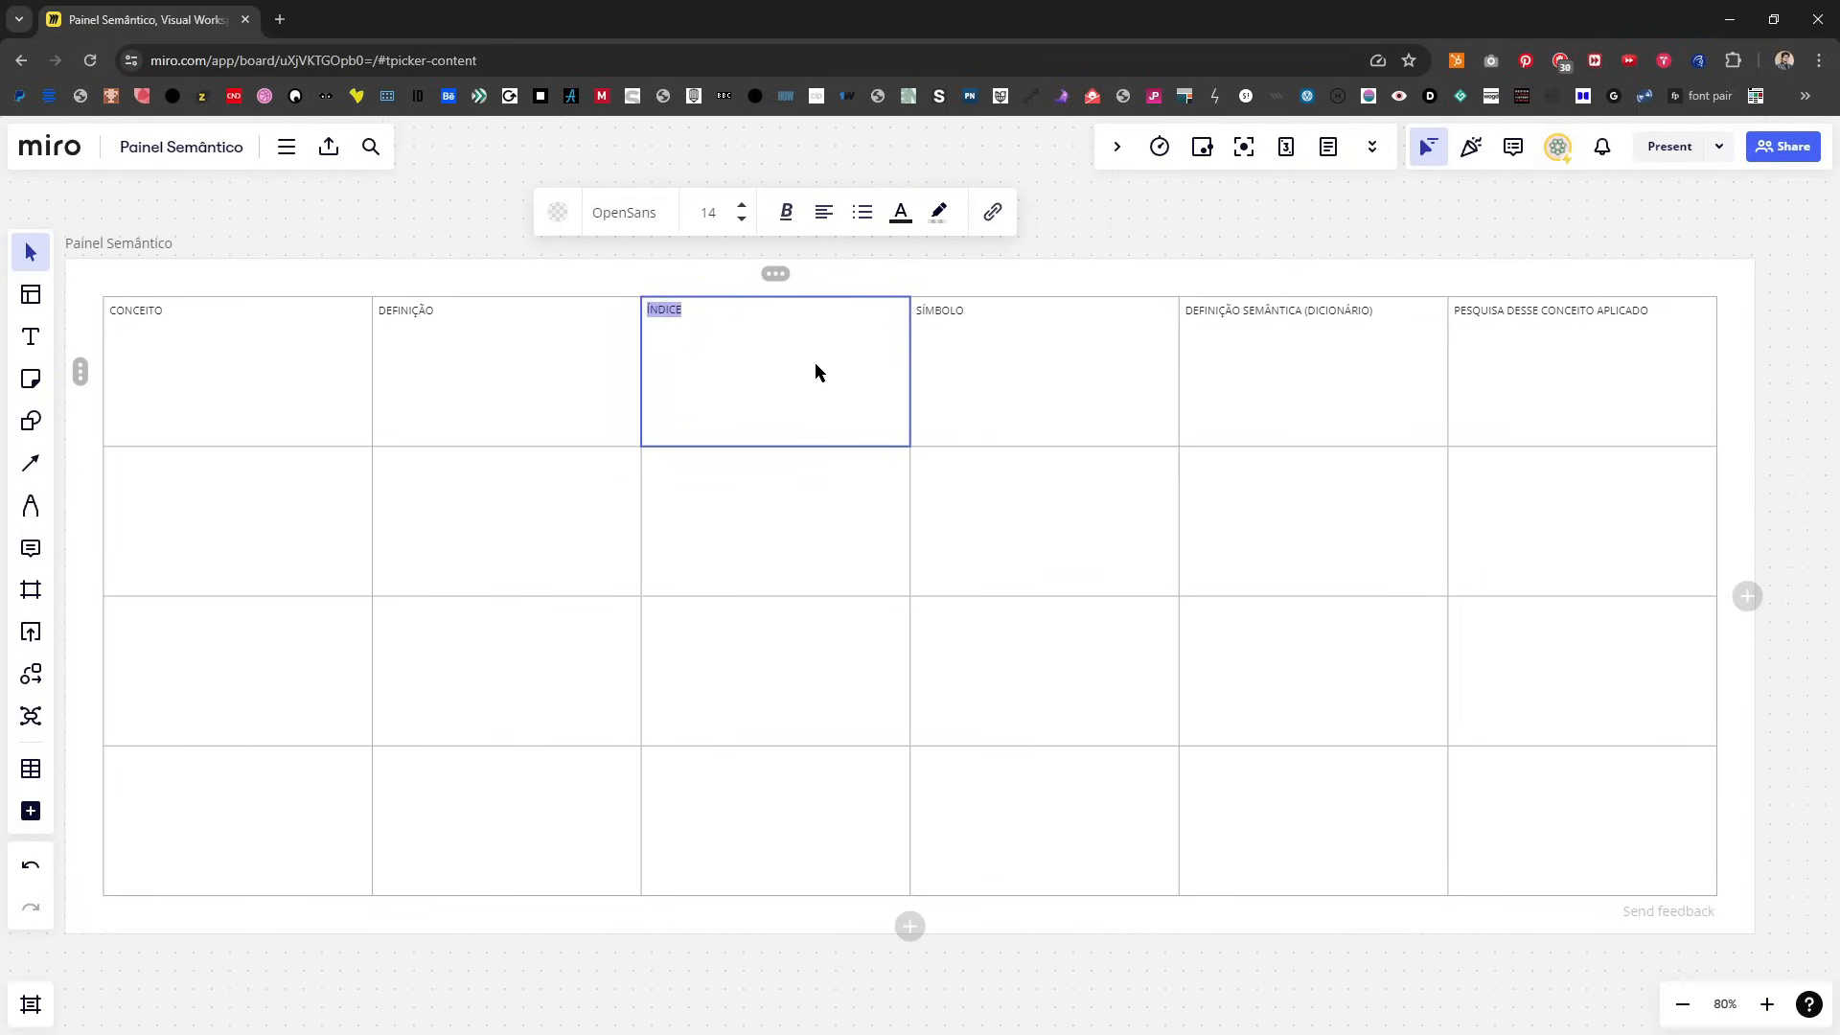
type("LEVANTAMENTO DE INFORMAÇÕES")
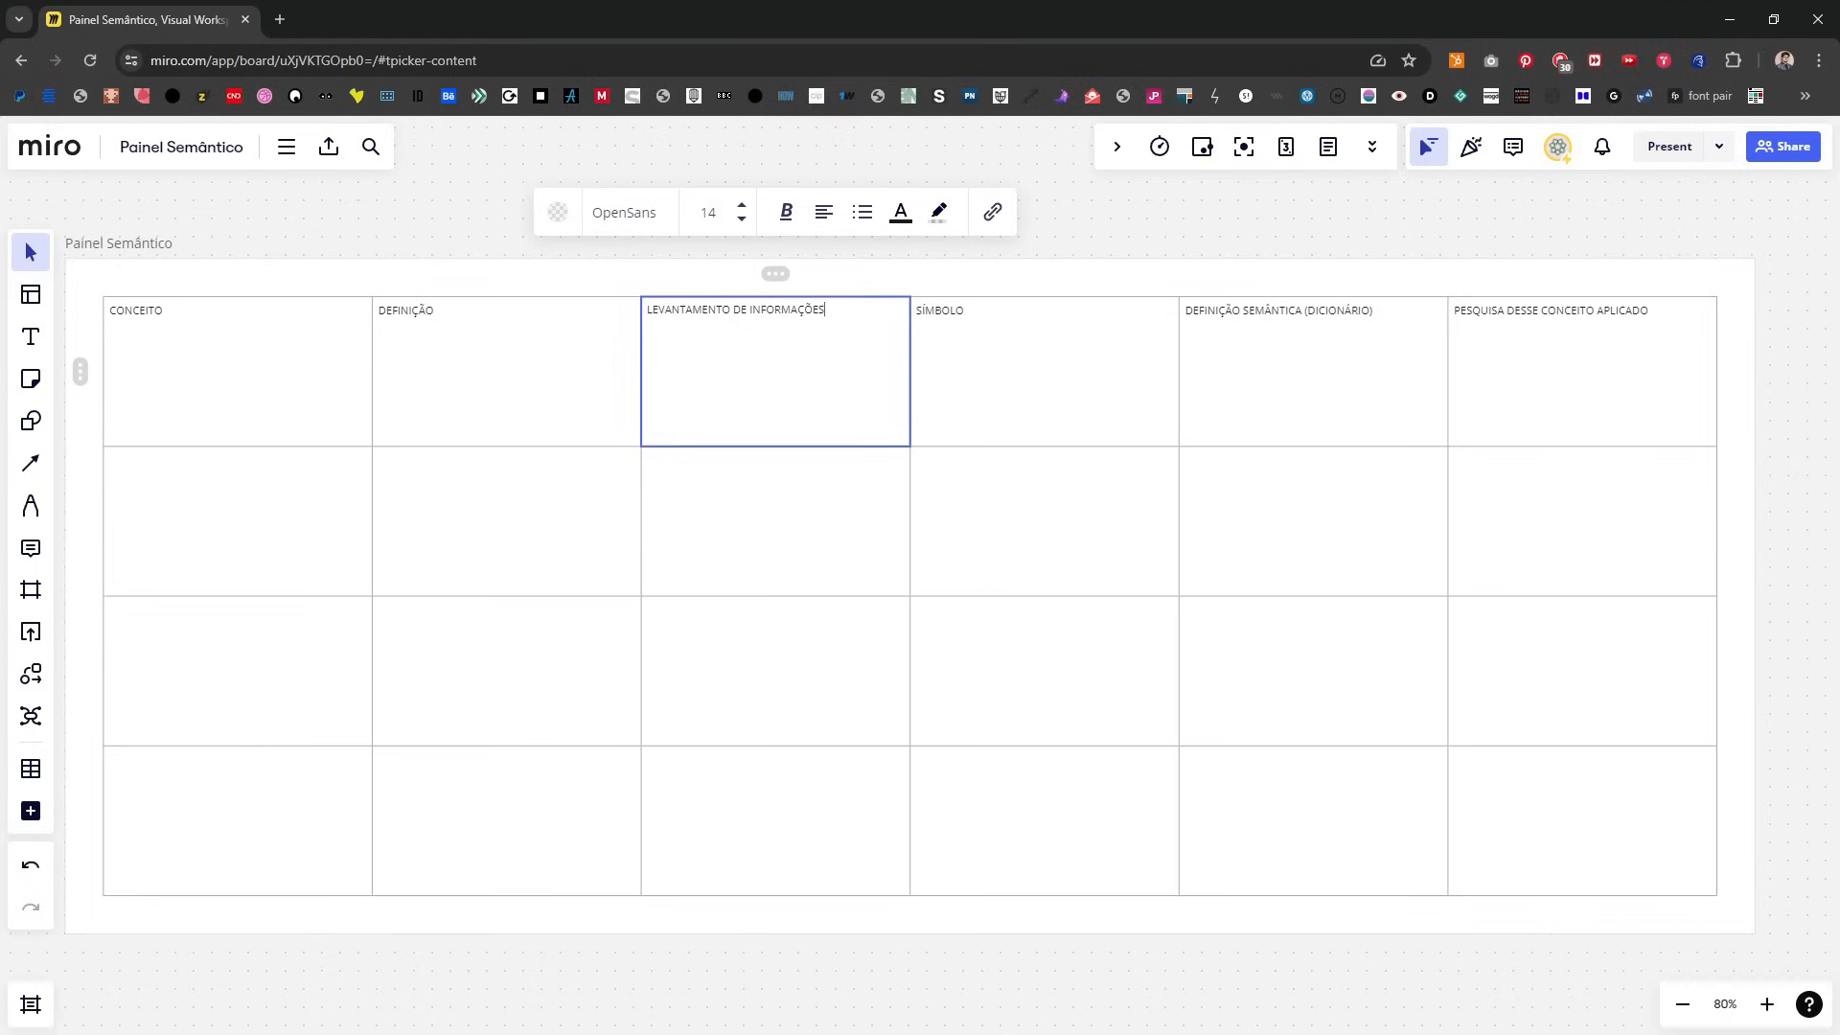
Step: Change the fourth column heading to ANÁLISE E INTERPRETAÇÃO and the fifth to VISUALIZAÇÃO E COMUNICAÇÃO
left_click(1058, 389)
left_click(1061, 389)
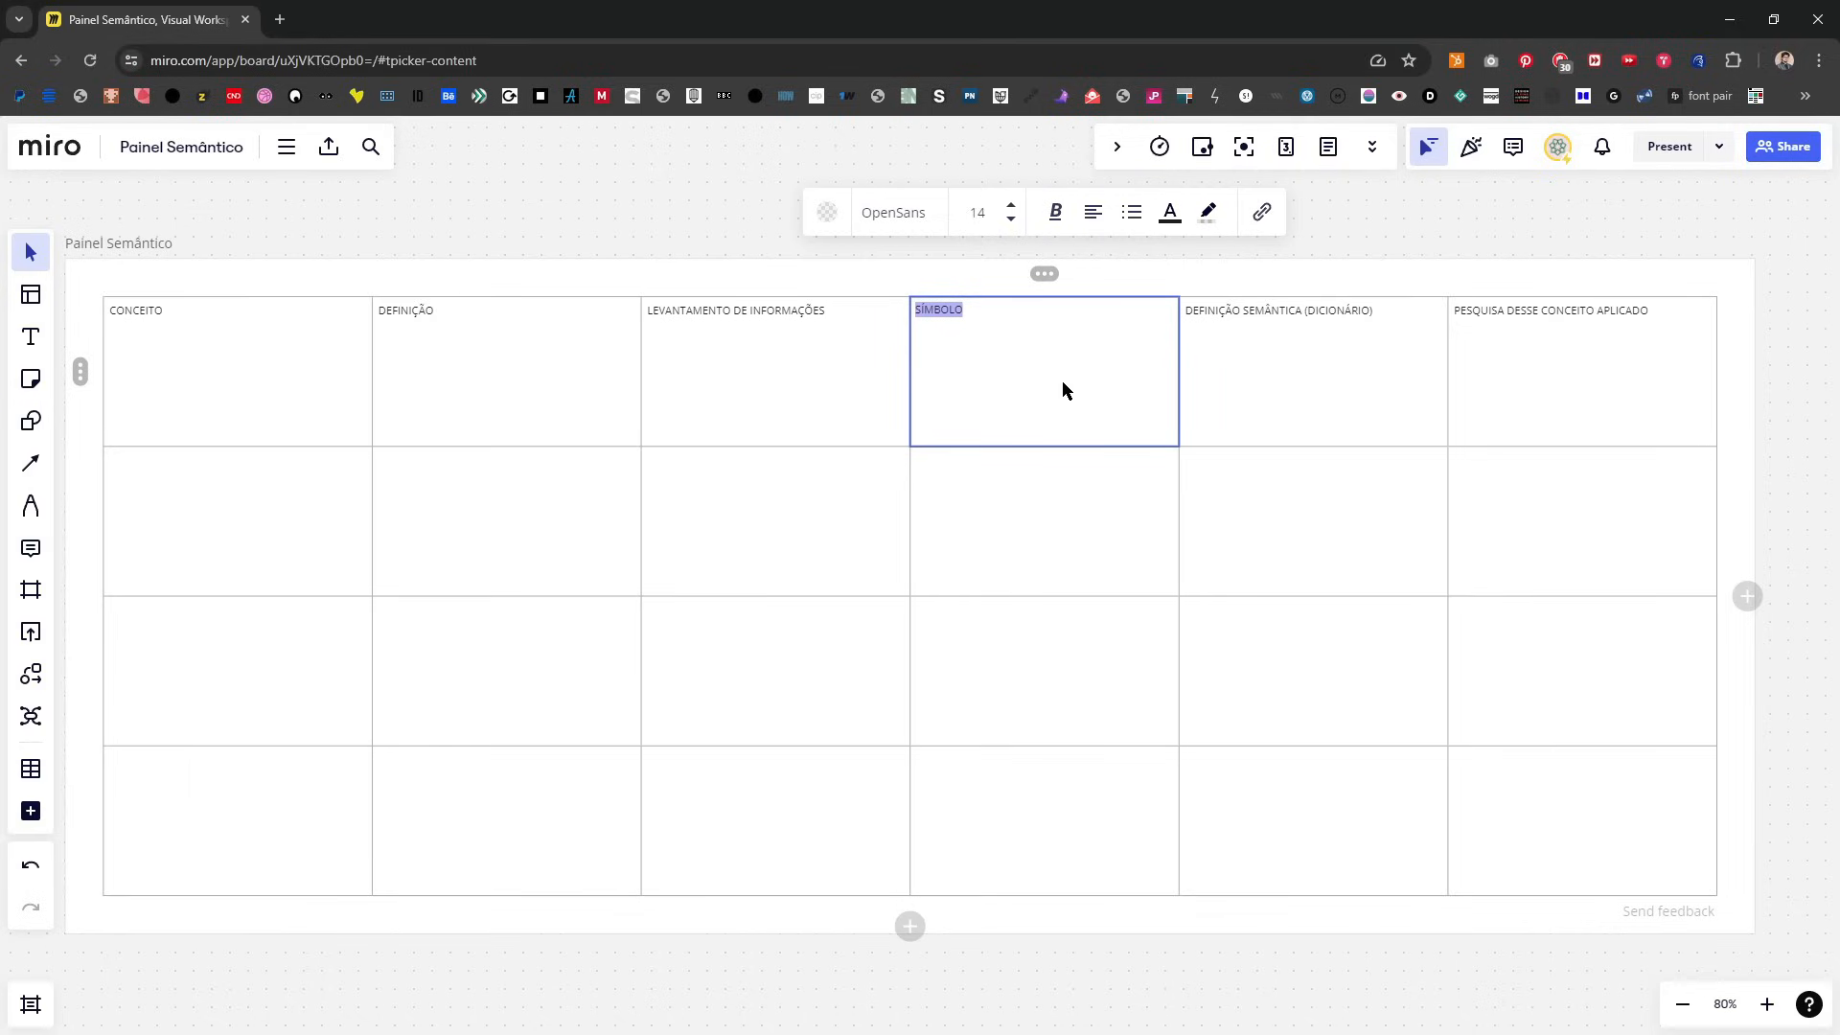
type("ANÁLISE E INTERPRETAÇÃO")
left_click(1319, 430)
key("ctrl+a")
type("VISUALIZAÇÃO E COMUNICAÇÃO")
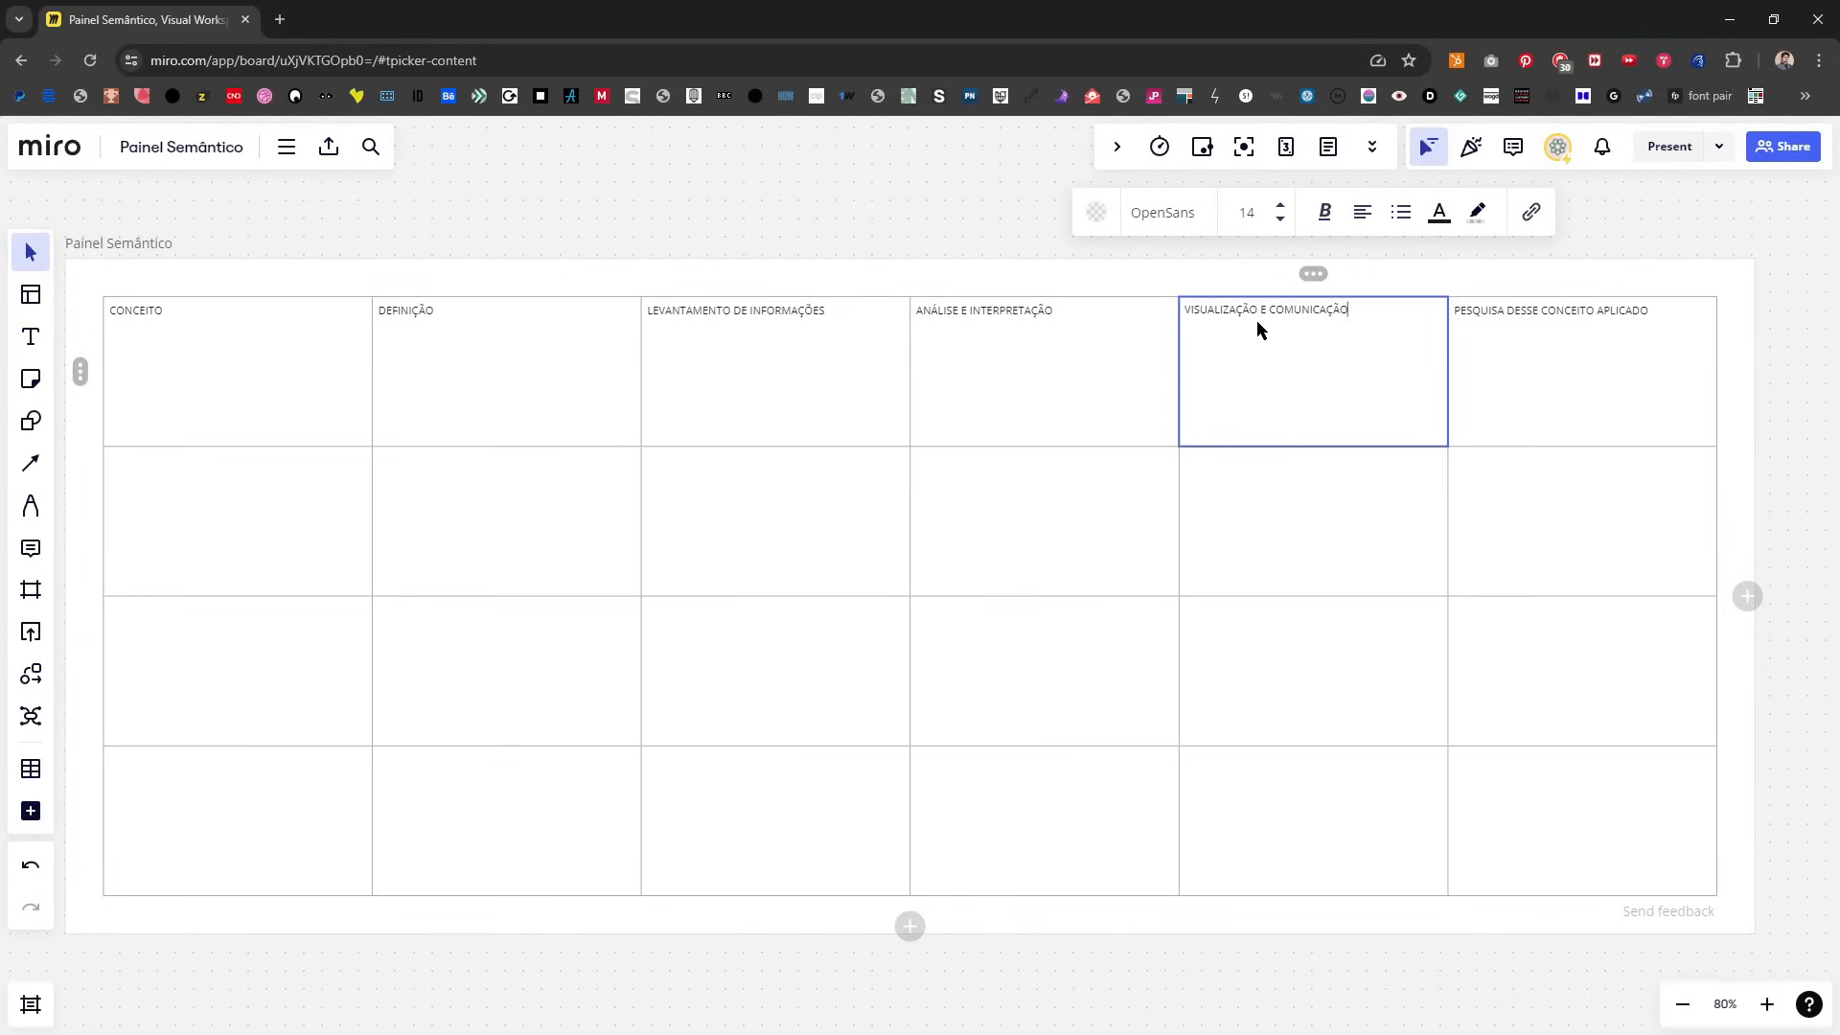
Step: Replace the heading in the sixth column with SIMBOLISMO
left_click(1585, 438)
left_click(1650, 374)
key("ctrl+a")
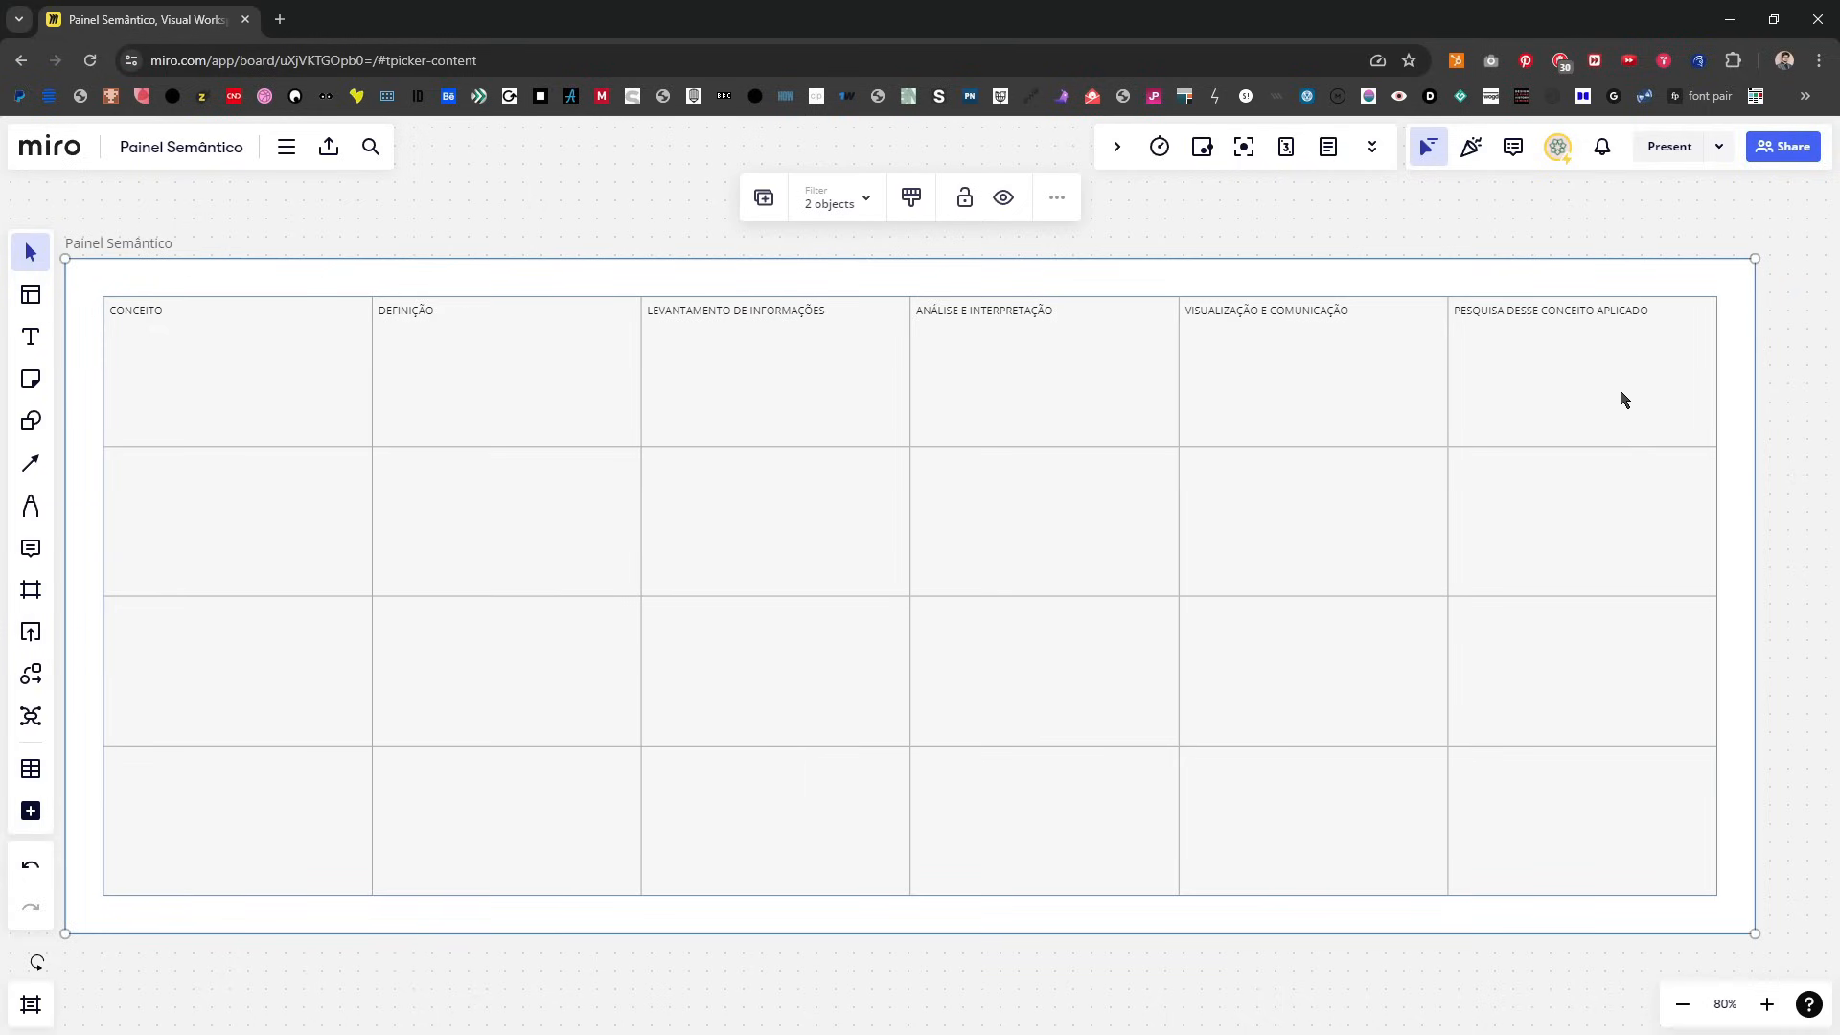
double_click(1621, 393)
key("ctrl+a")
type("SIMBOLISMO")
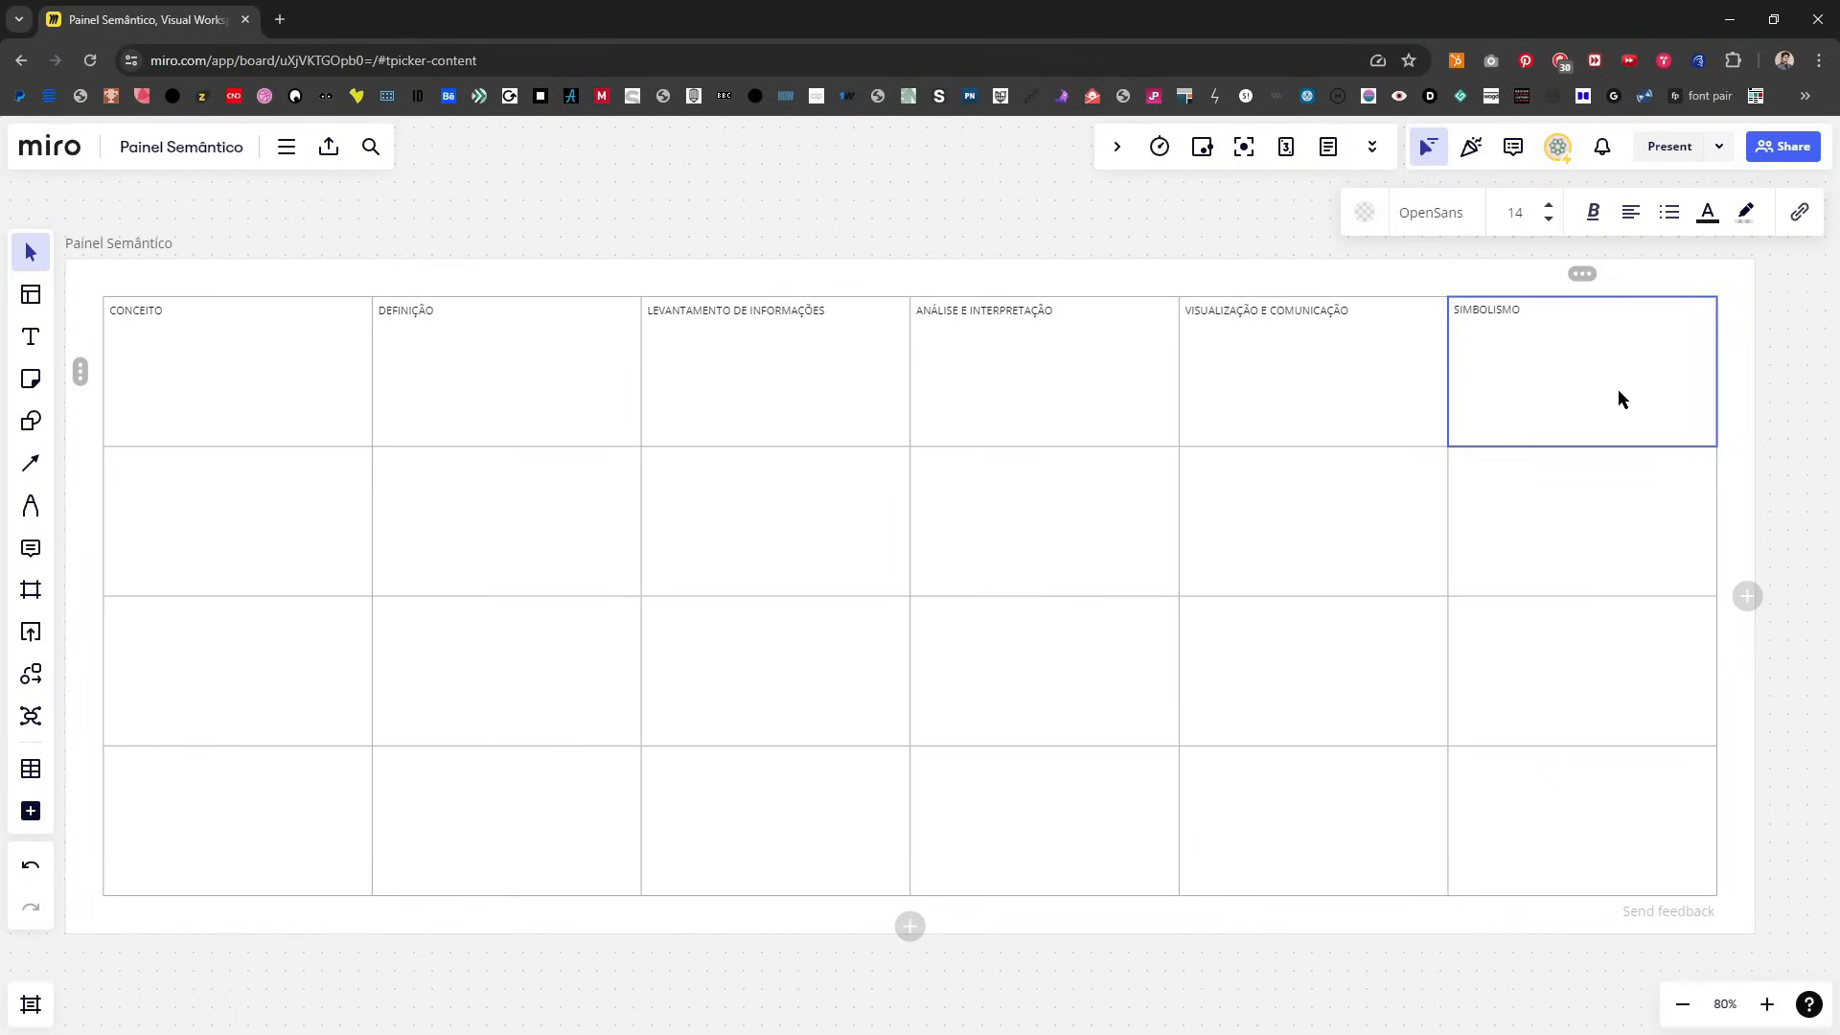
Step: Delete the sixth column from the table
left_click(1581, 274)
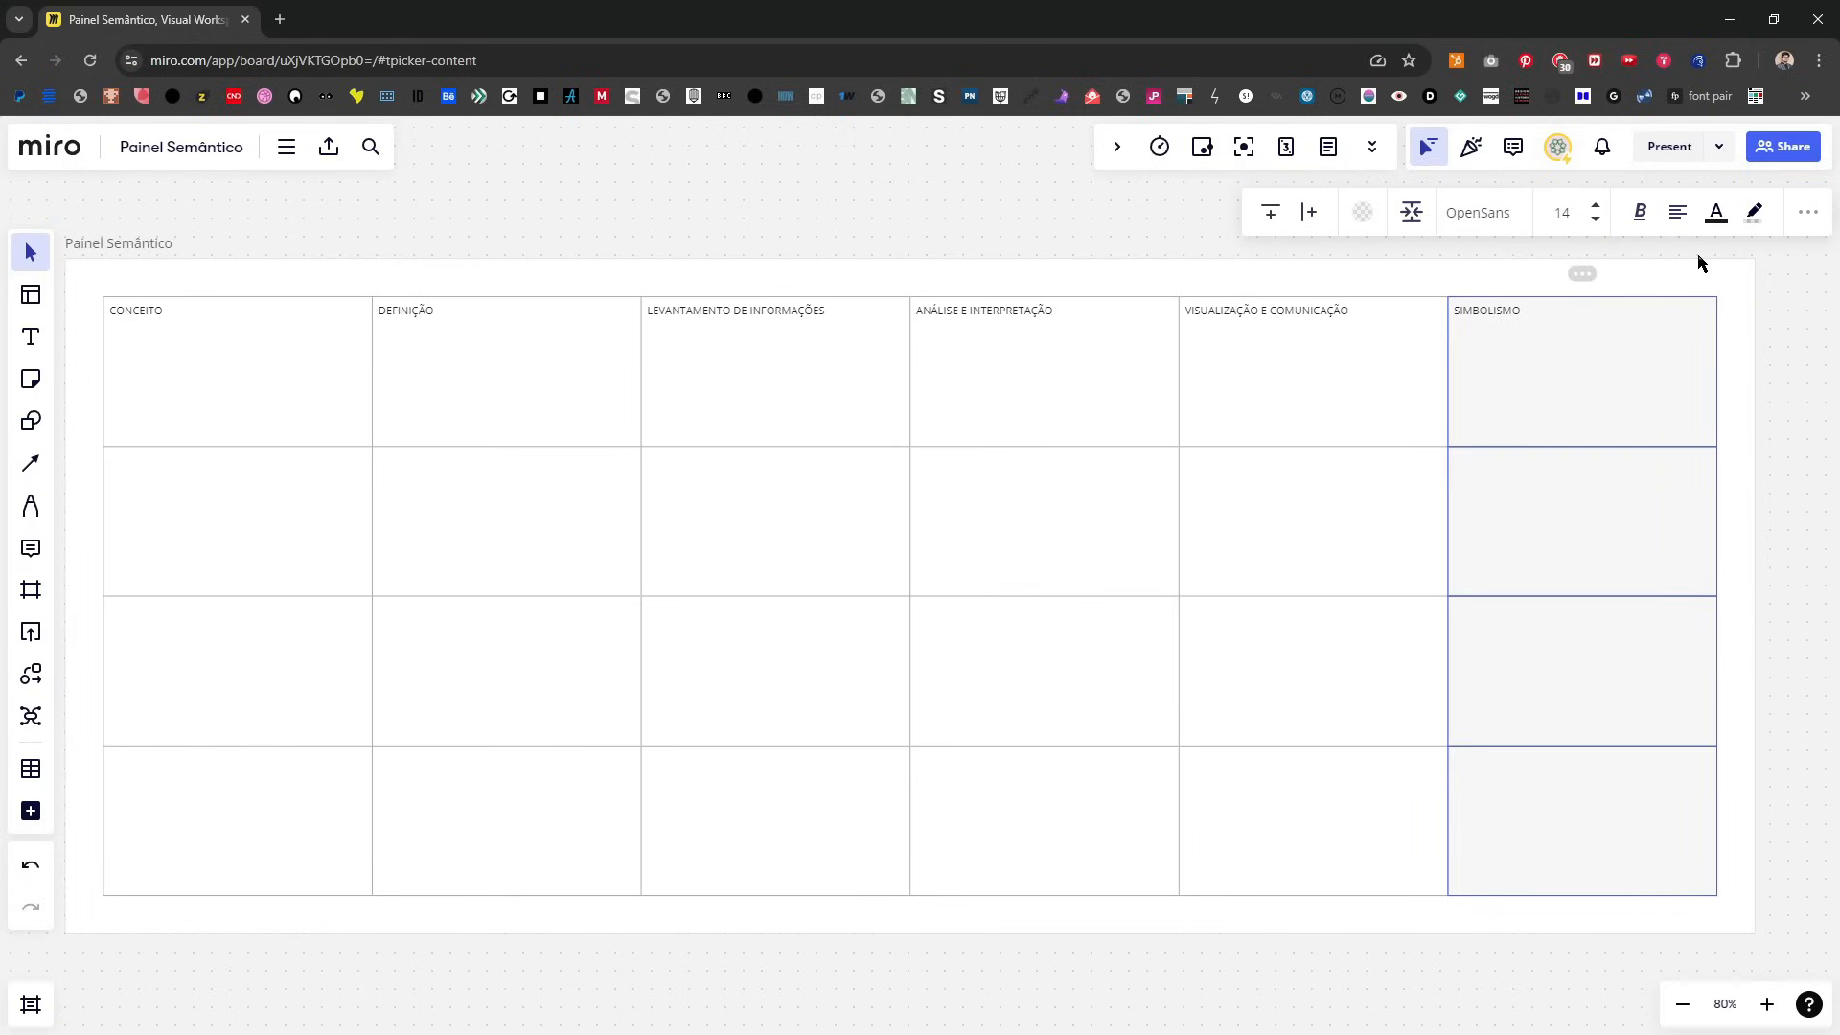
key("Delete")
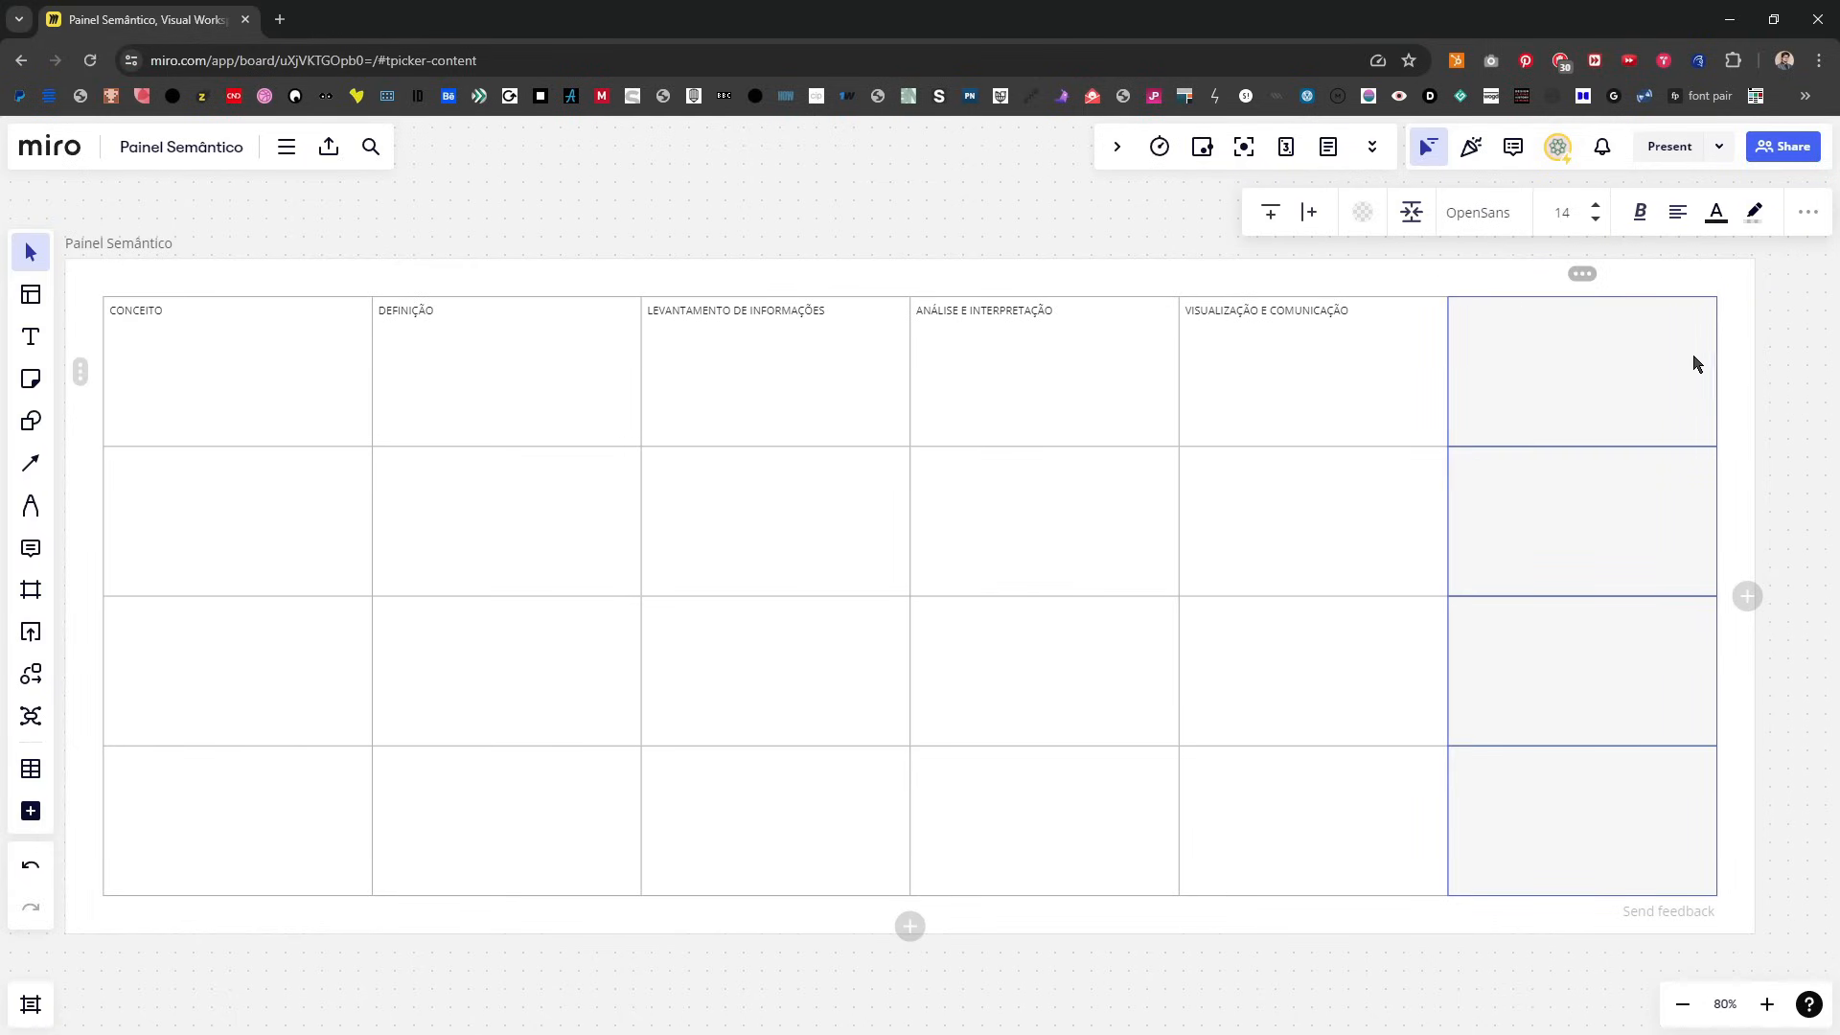
left_click(1581, 275)
left_click(1761, 221)
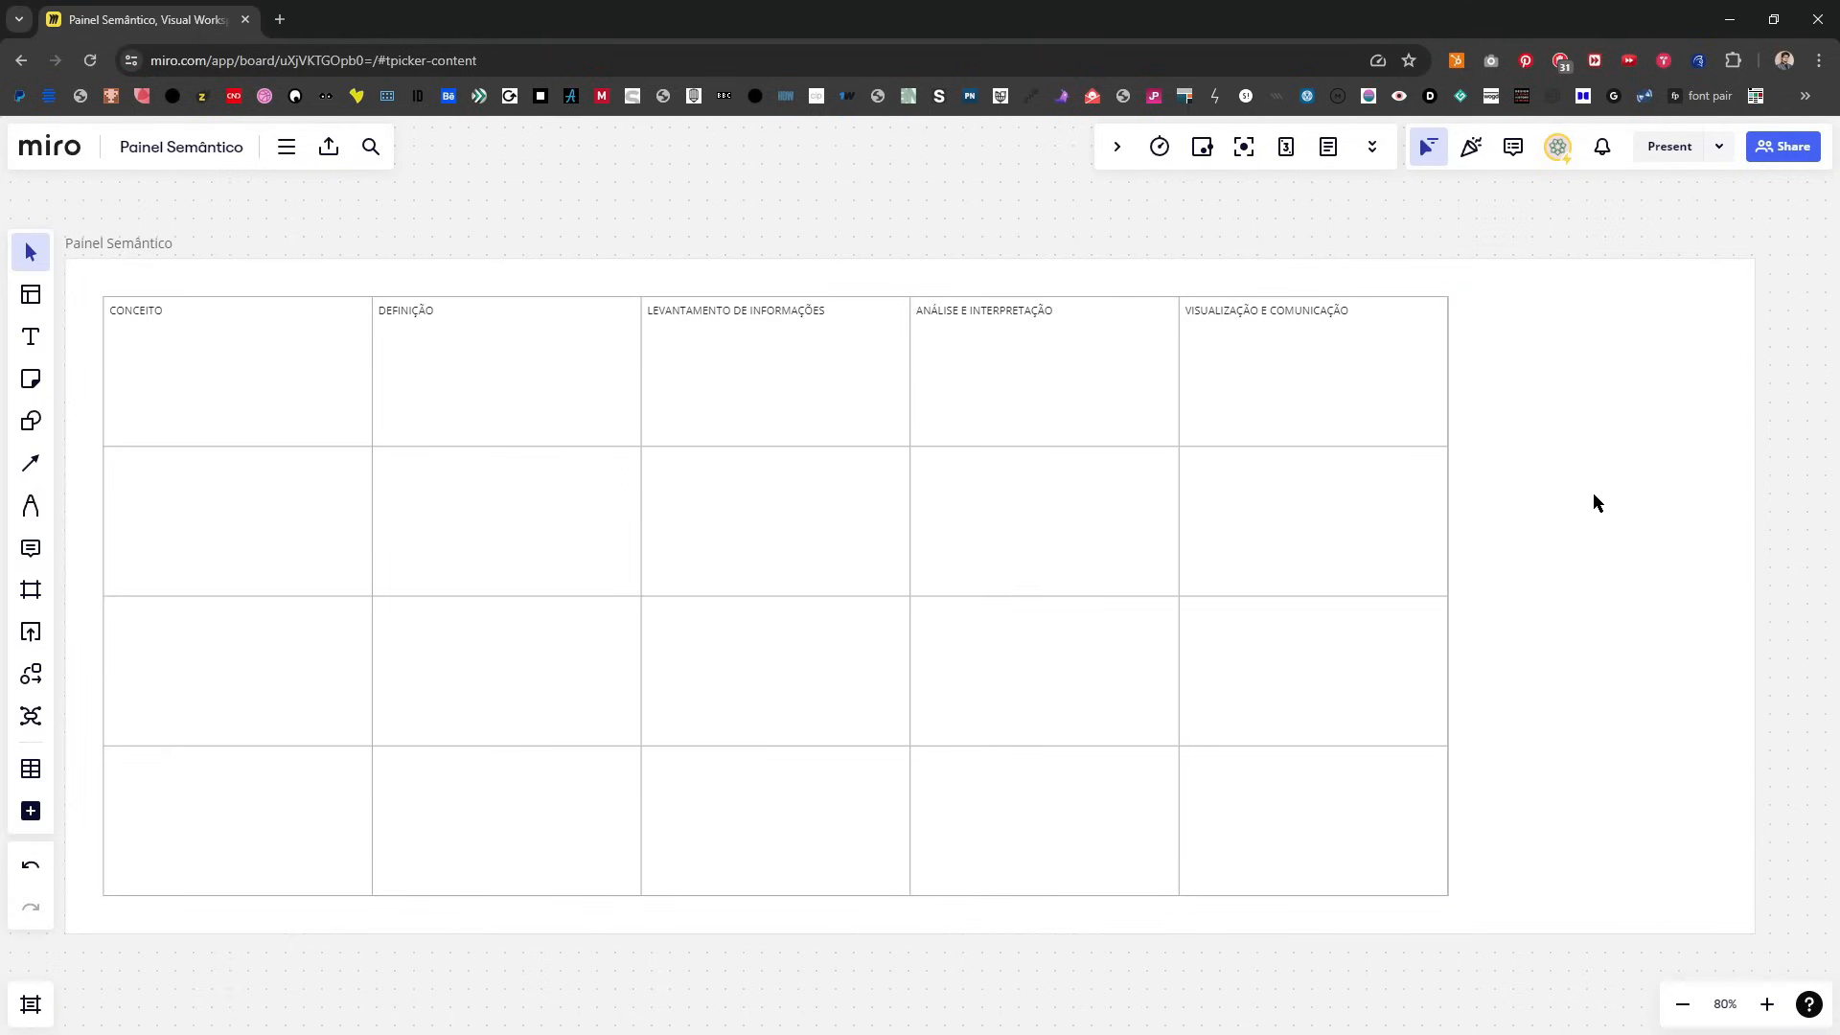
Step: Narrow the Painel Semântico frame to about 1848 × 884 so it fits around the five-column table
left_click(1629, 479)
left_click_drag(1760, 558, 1479, 550)
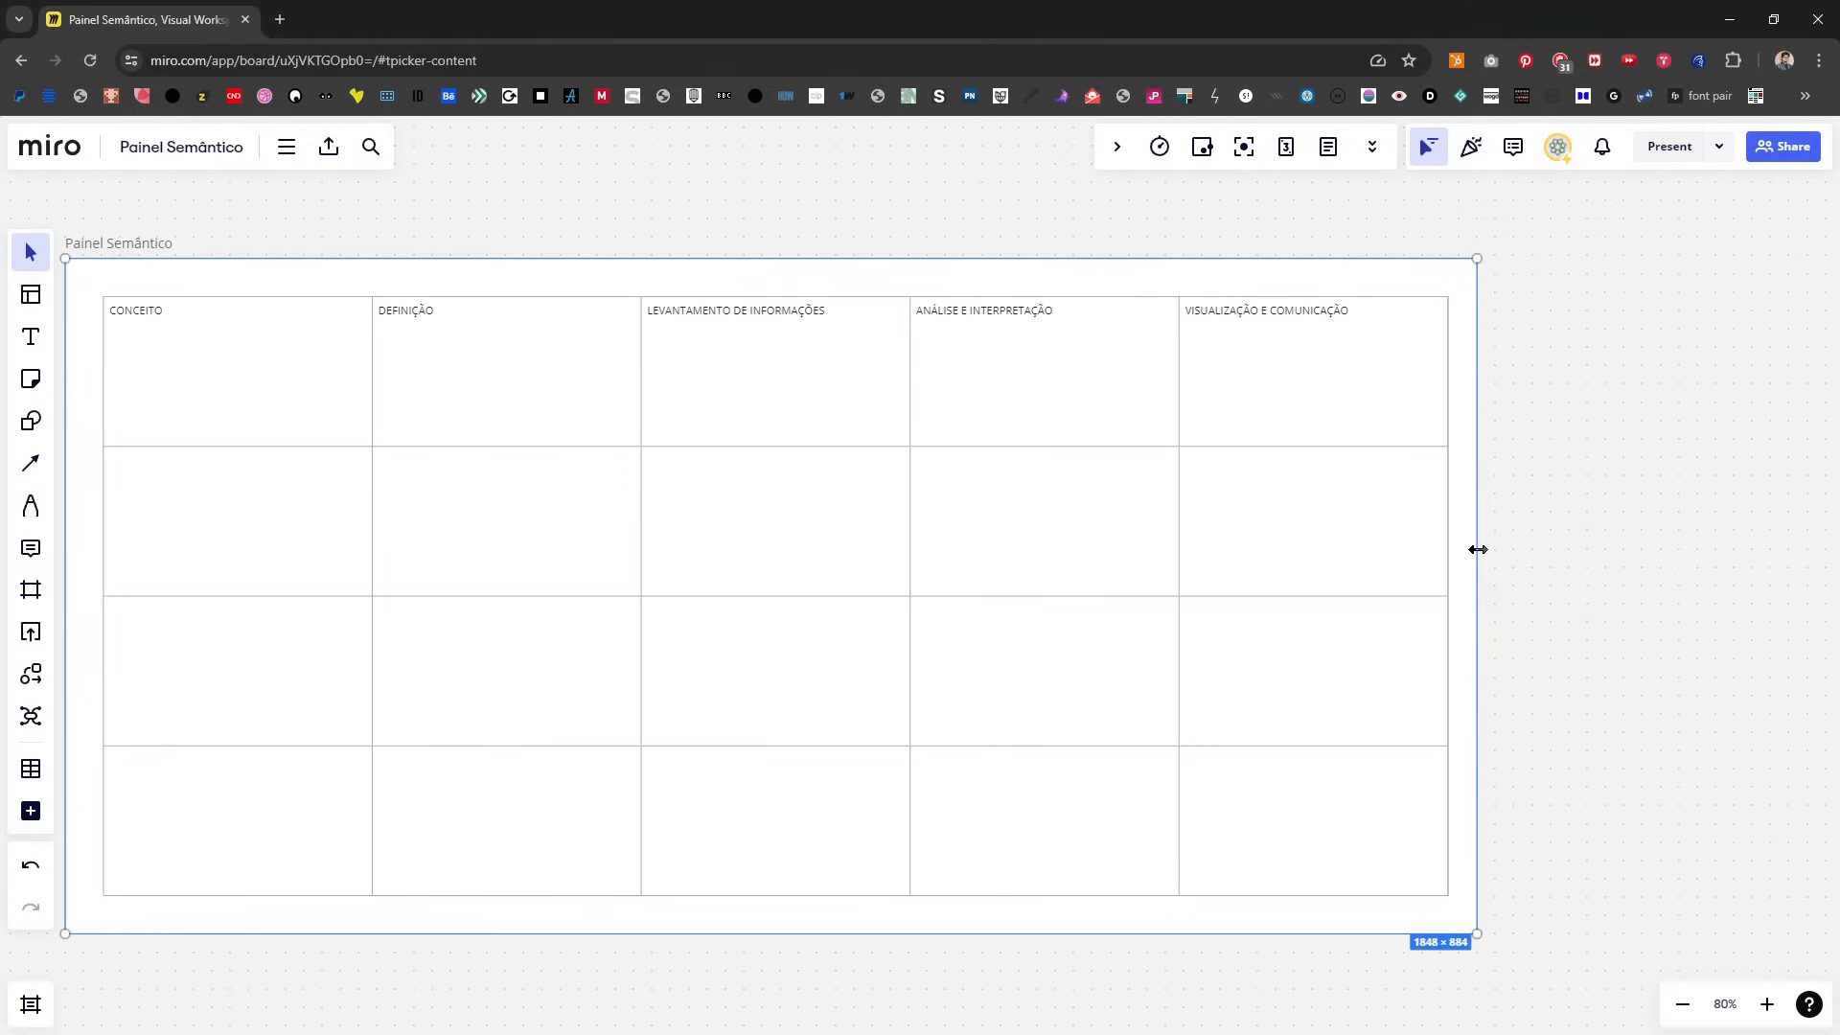
left_click(1584, 522)
Step: Format all headings in the table's top row as bold with font size 24
left_click_drag(1016, 313, 1175, 295)
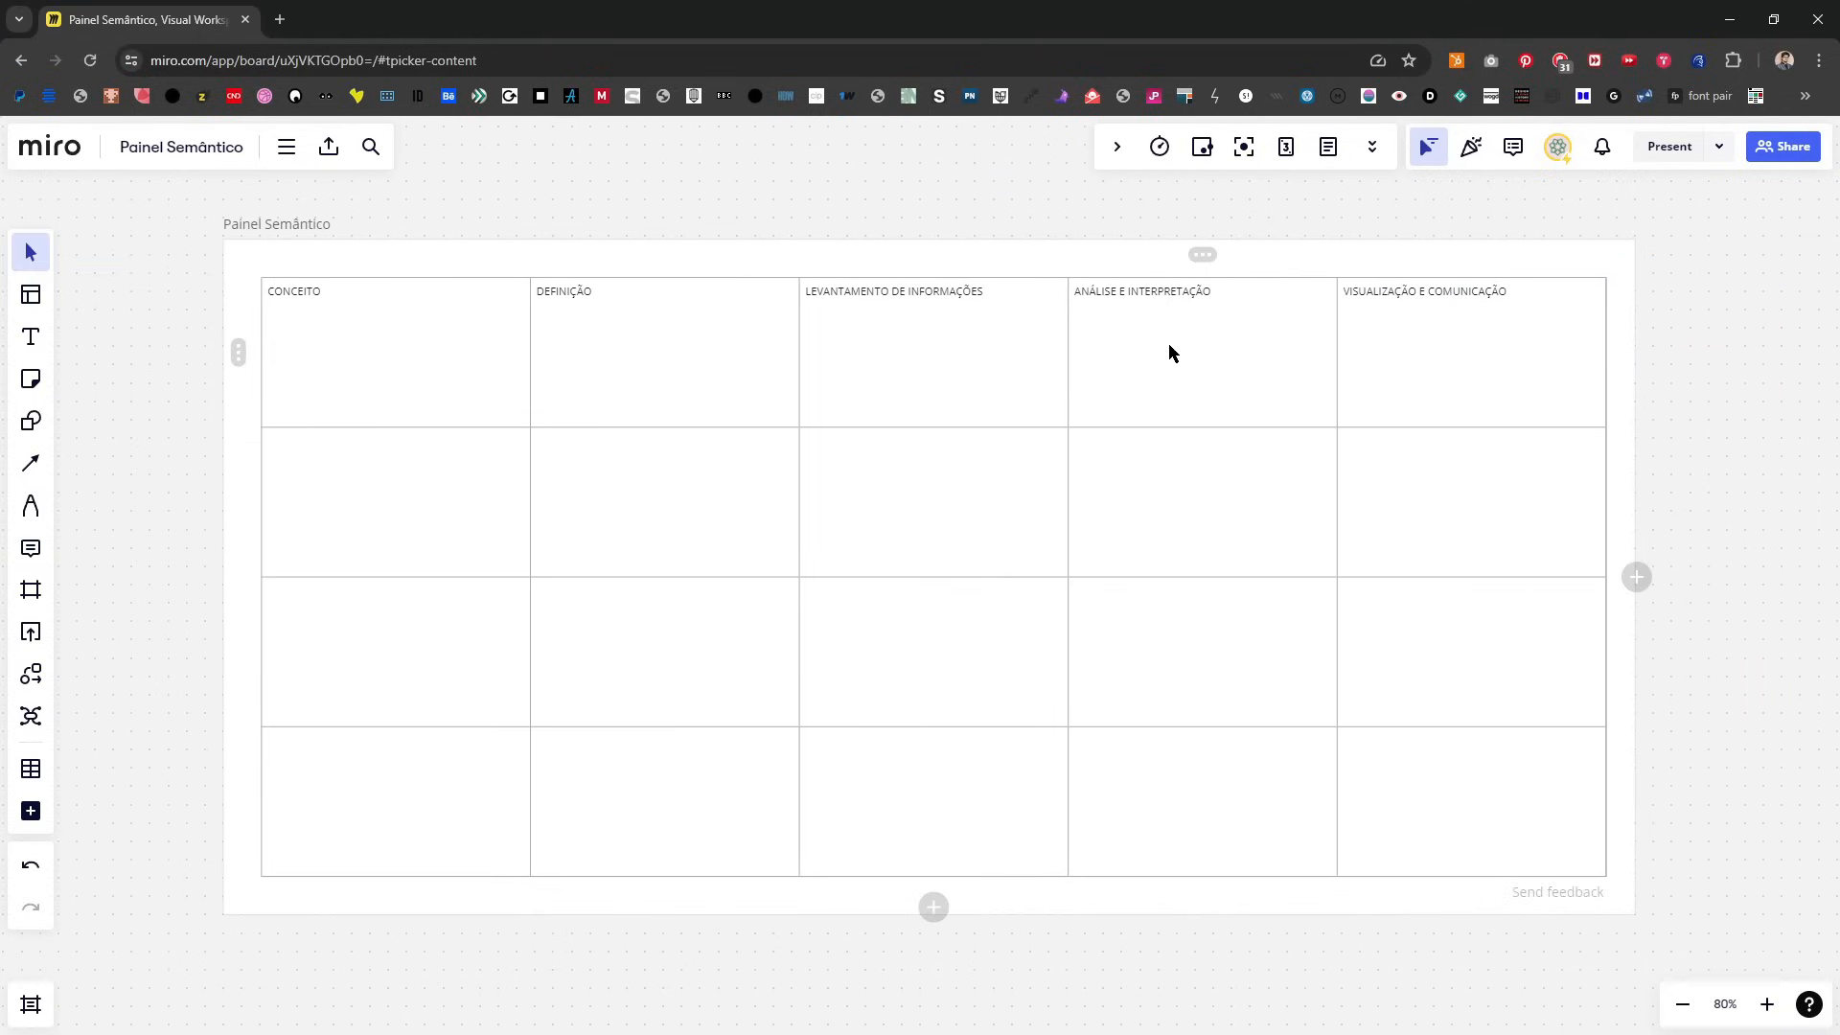
scroll(1064, 462, "up", 2)
left_click(283, 316)
left_click_drag(284, 316, 1495, 356)
left_click(983, 494)
left_click(984, 493)
left_click(984, 493)
left_click(1025, 499)
left_click(966, 551)
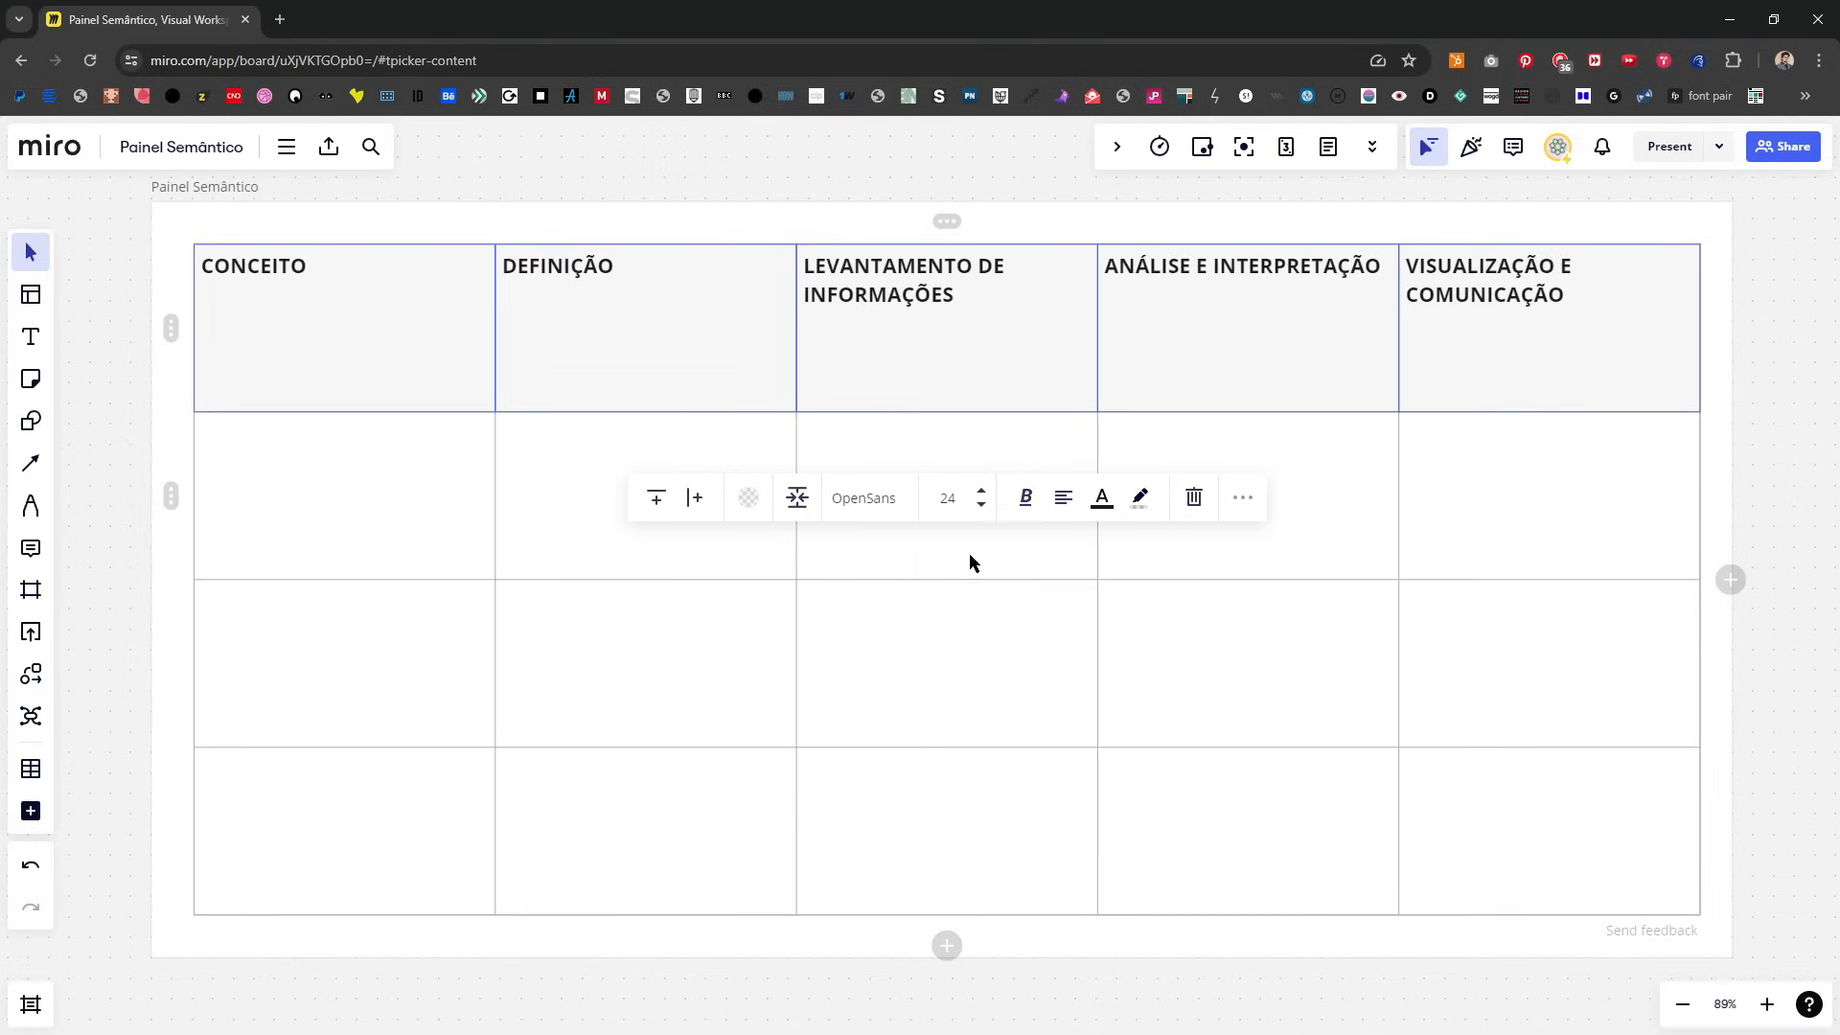
Step: Center the header row's text horizontally and vertically, and reduce the row's height by about a third
left_click(1061, 500)
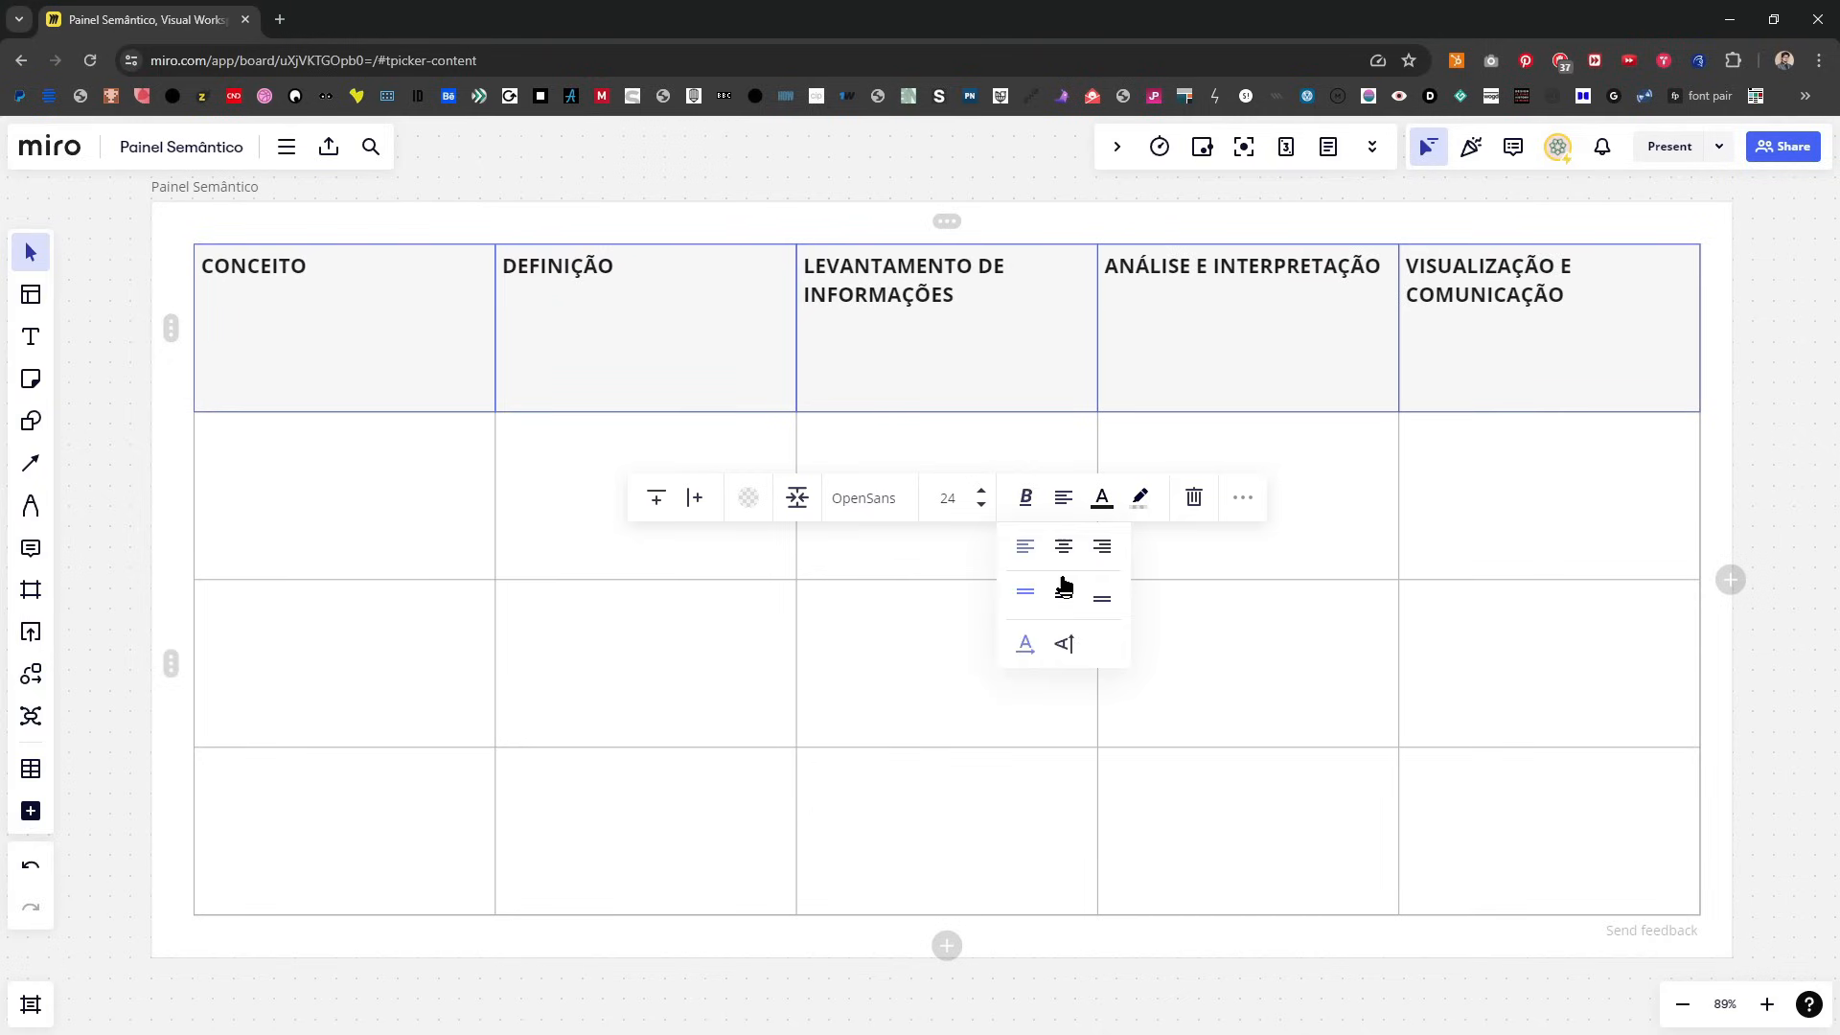
left_click(1062, 546)
left_click(1063, 497)
left_click(1062, 597)
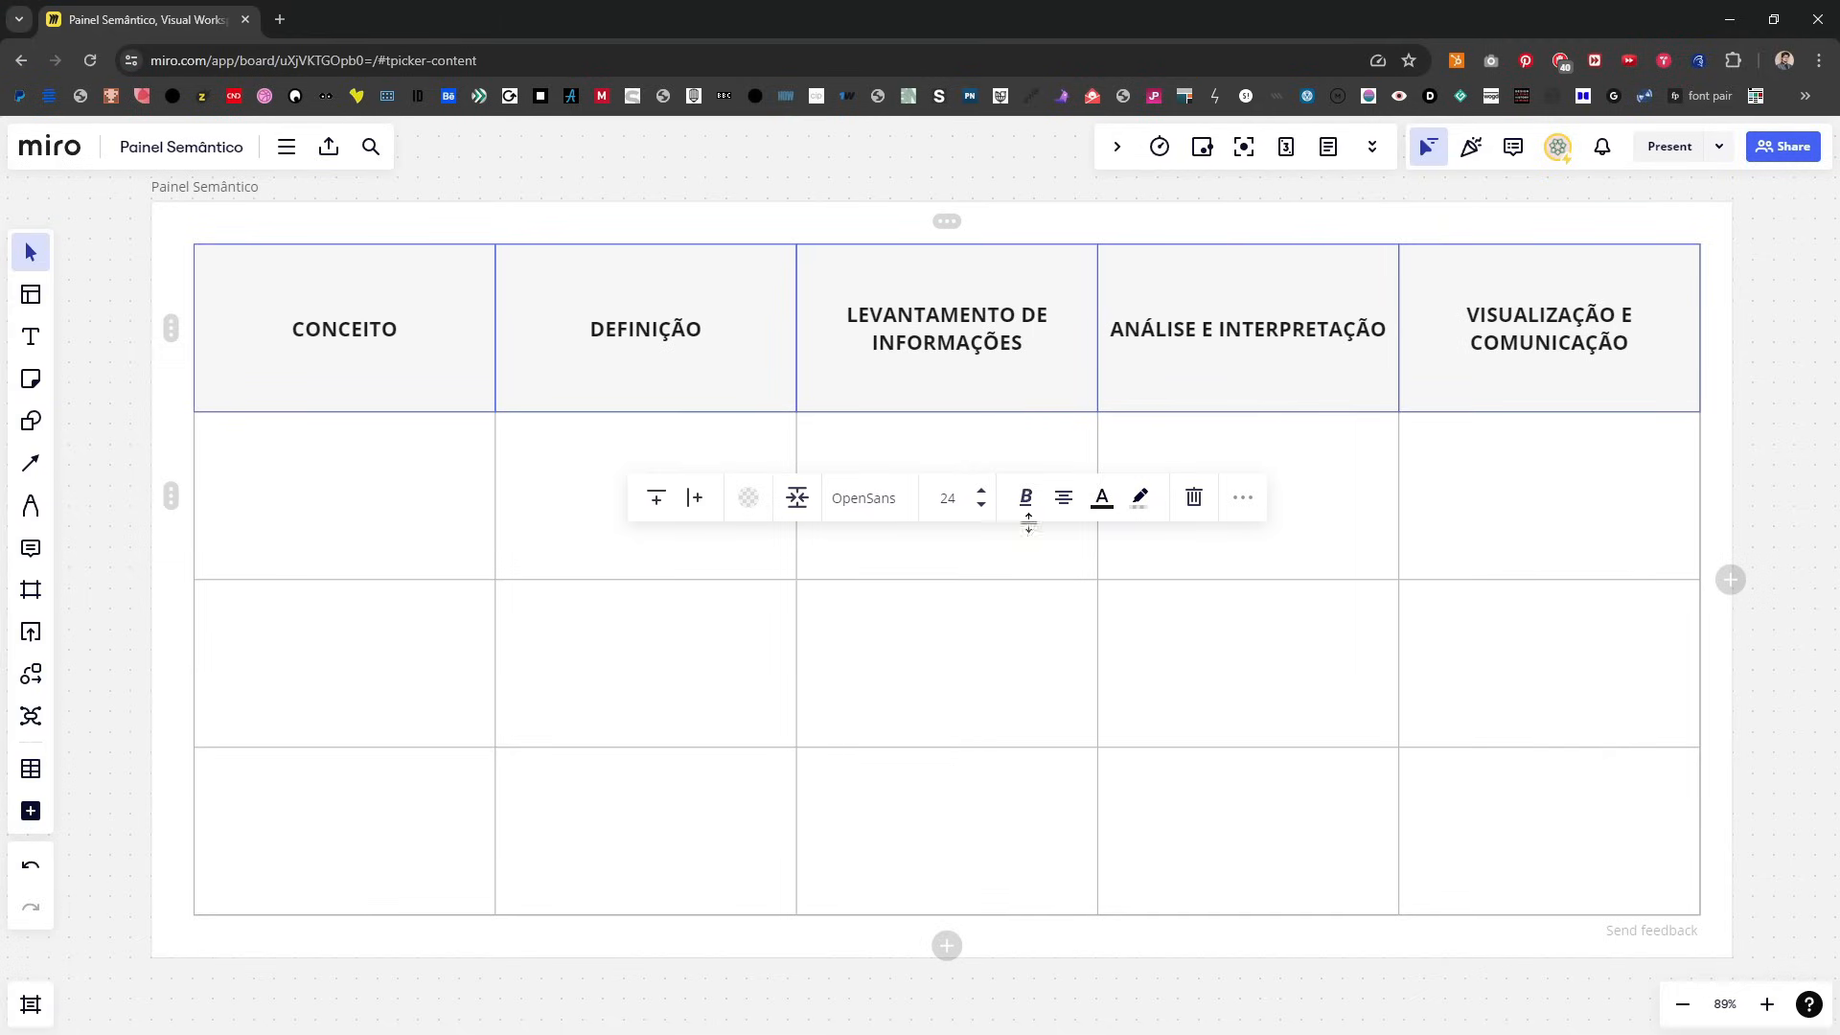
left_click_drag(985, 412, 983, 355)
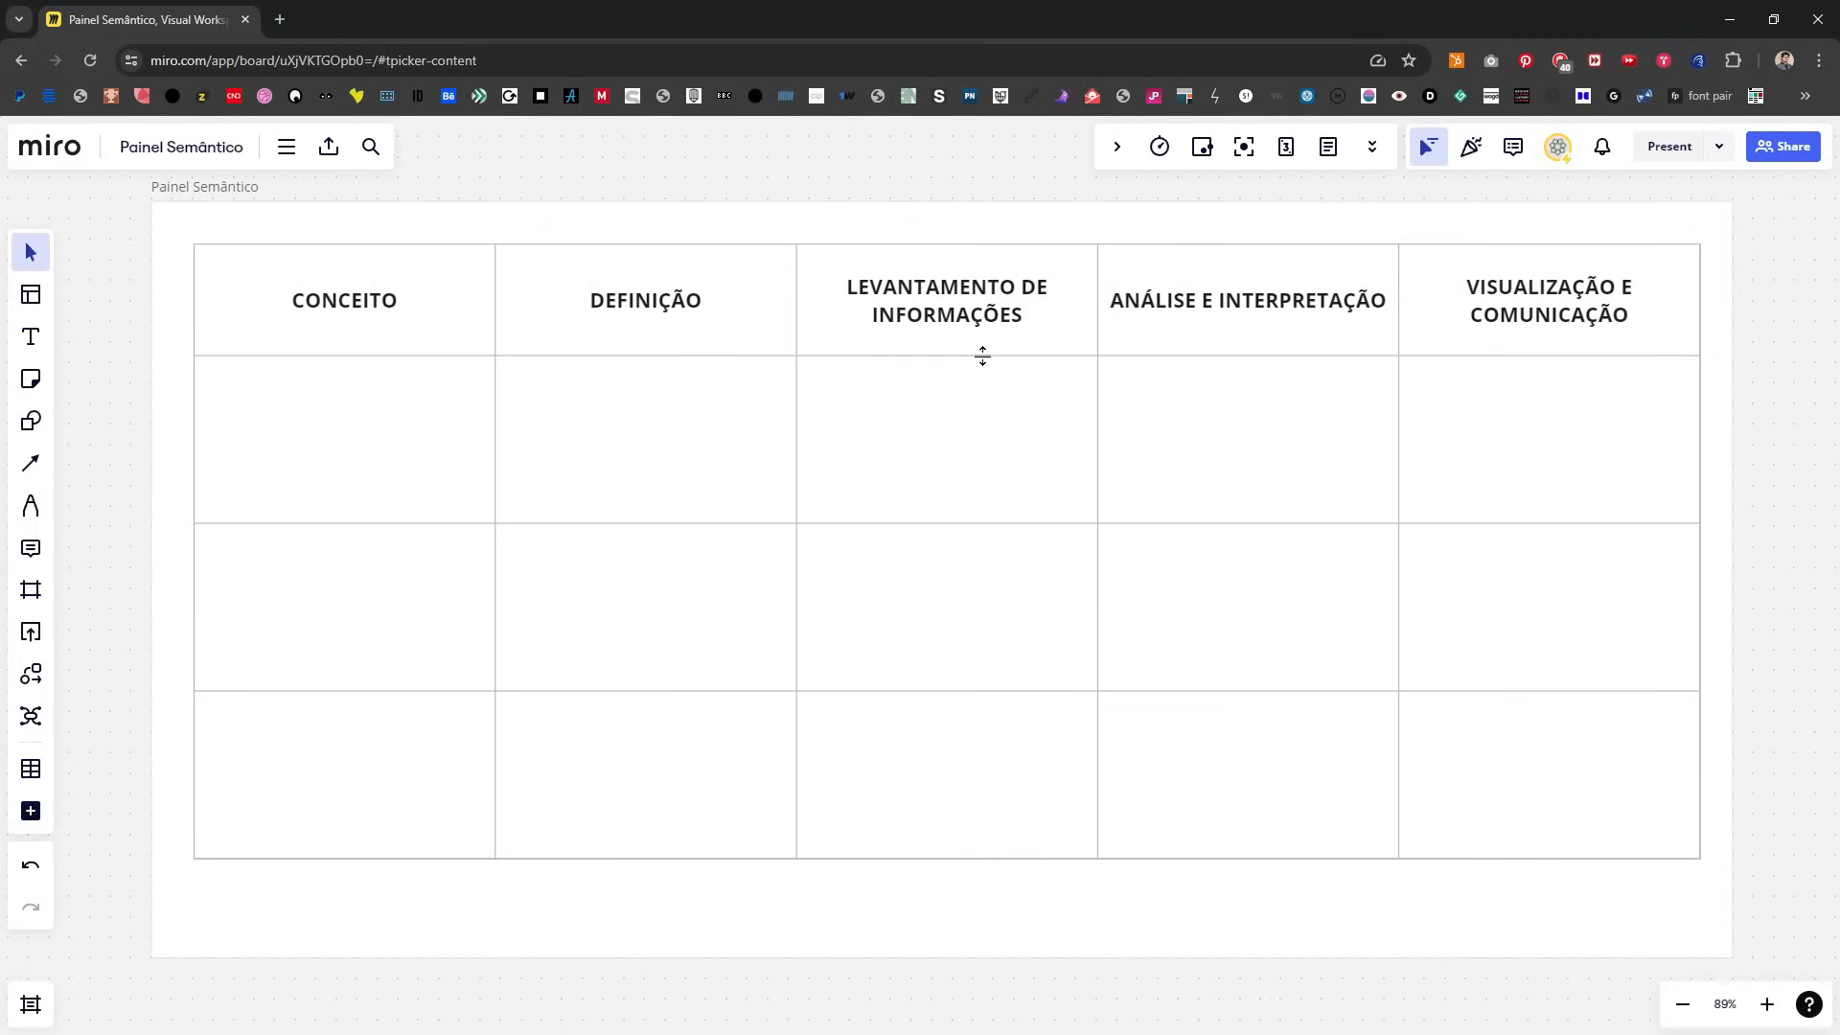
Step: Enter "Inteligência artificial na educação" in the first cell below the CONCEITO heading
left_click(341, 479)
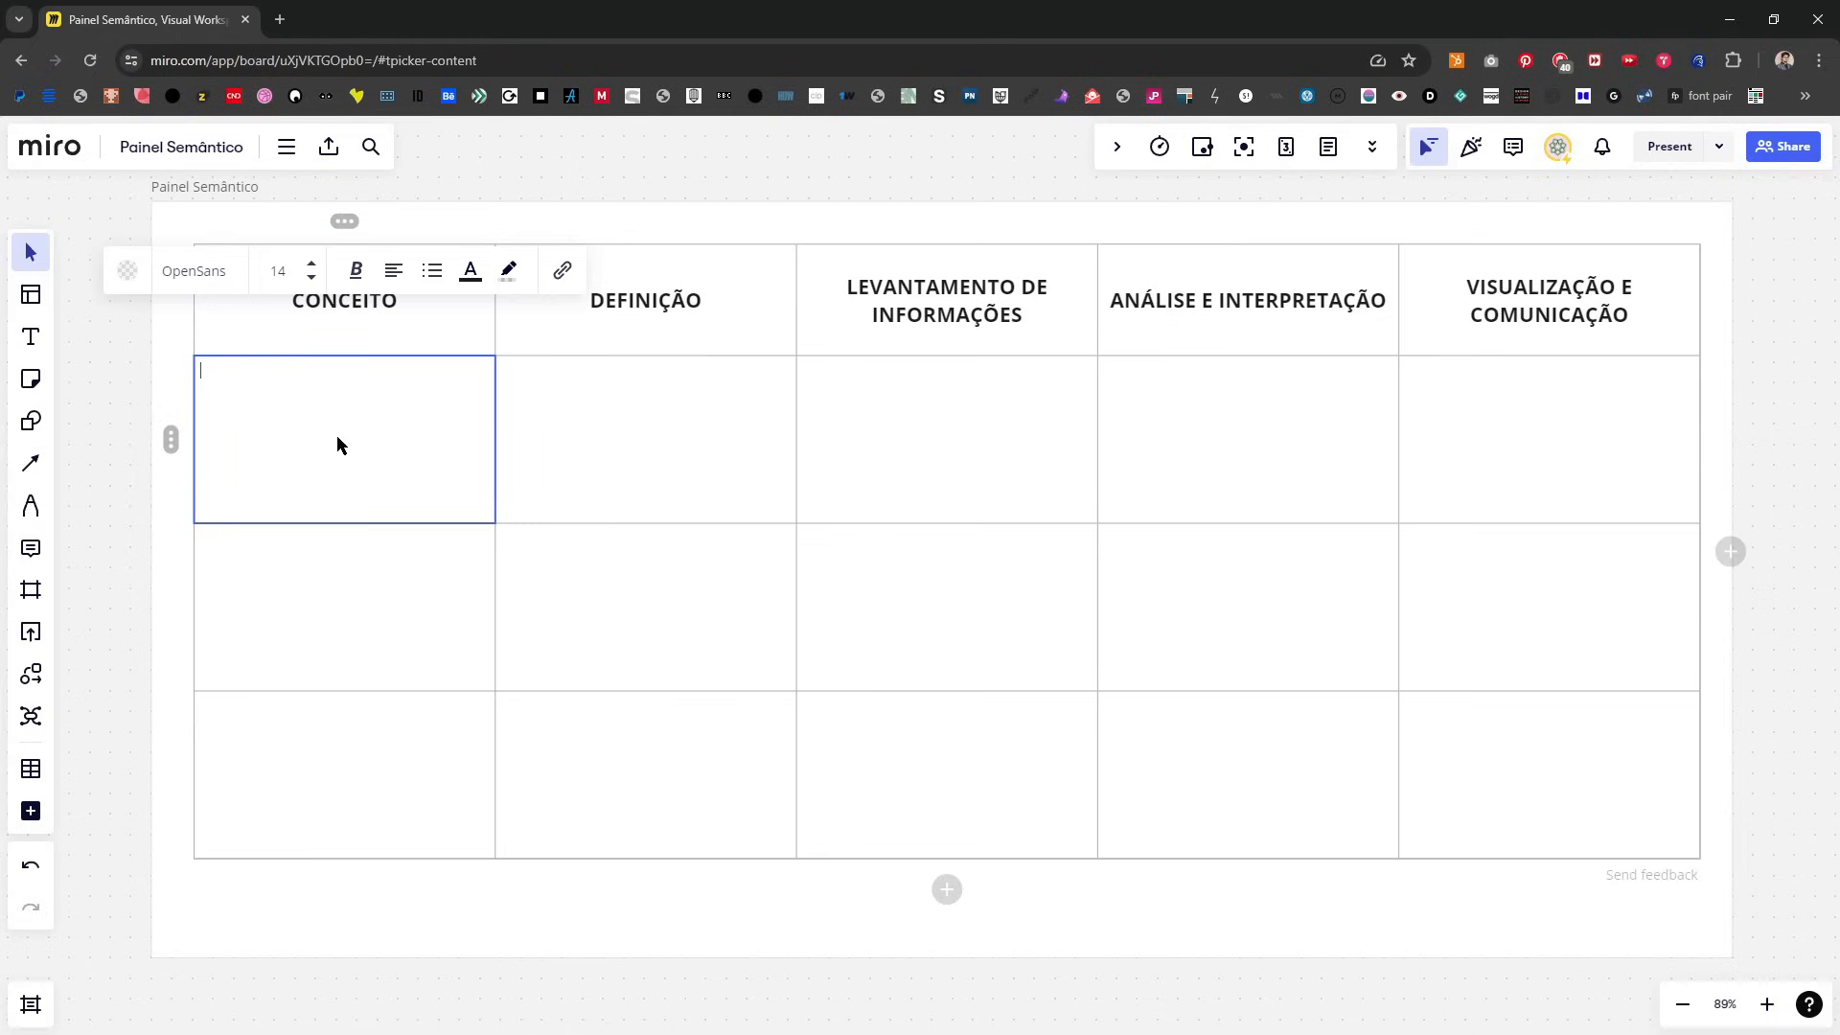
type("INTELIGÊNCIA")
key("ctrl+a")
type("Inteligência artificial na educação")
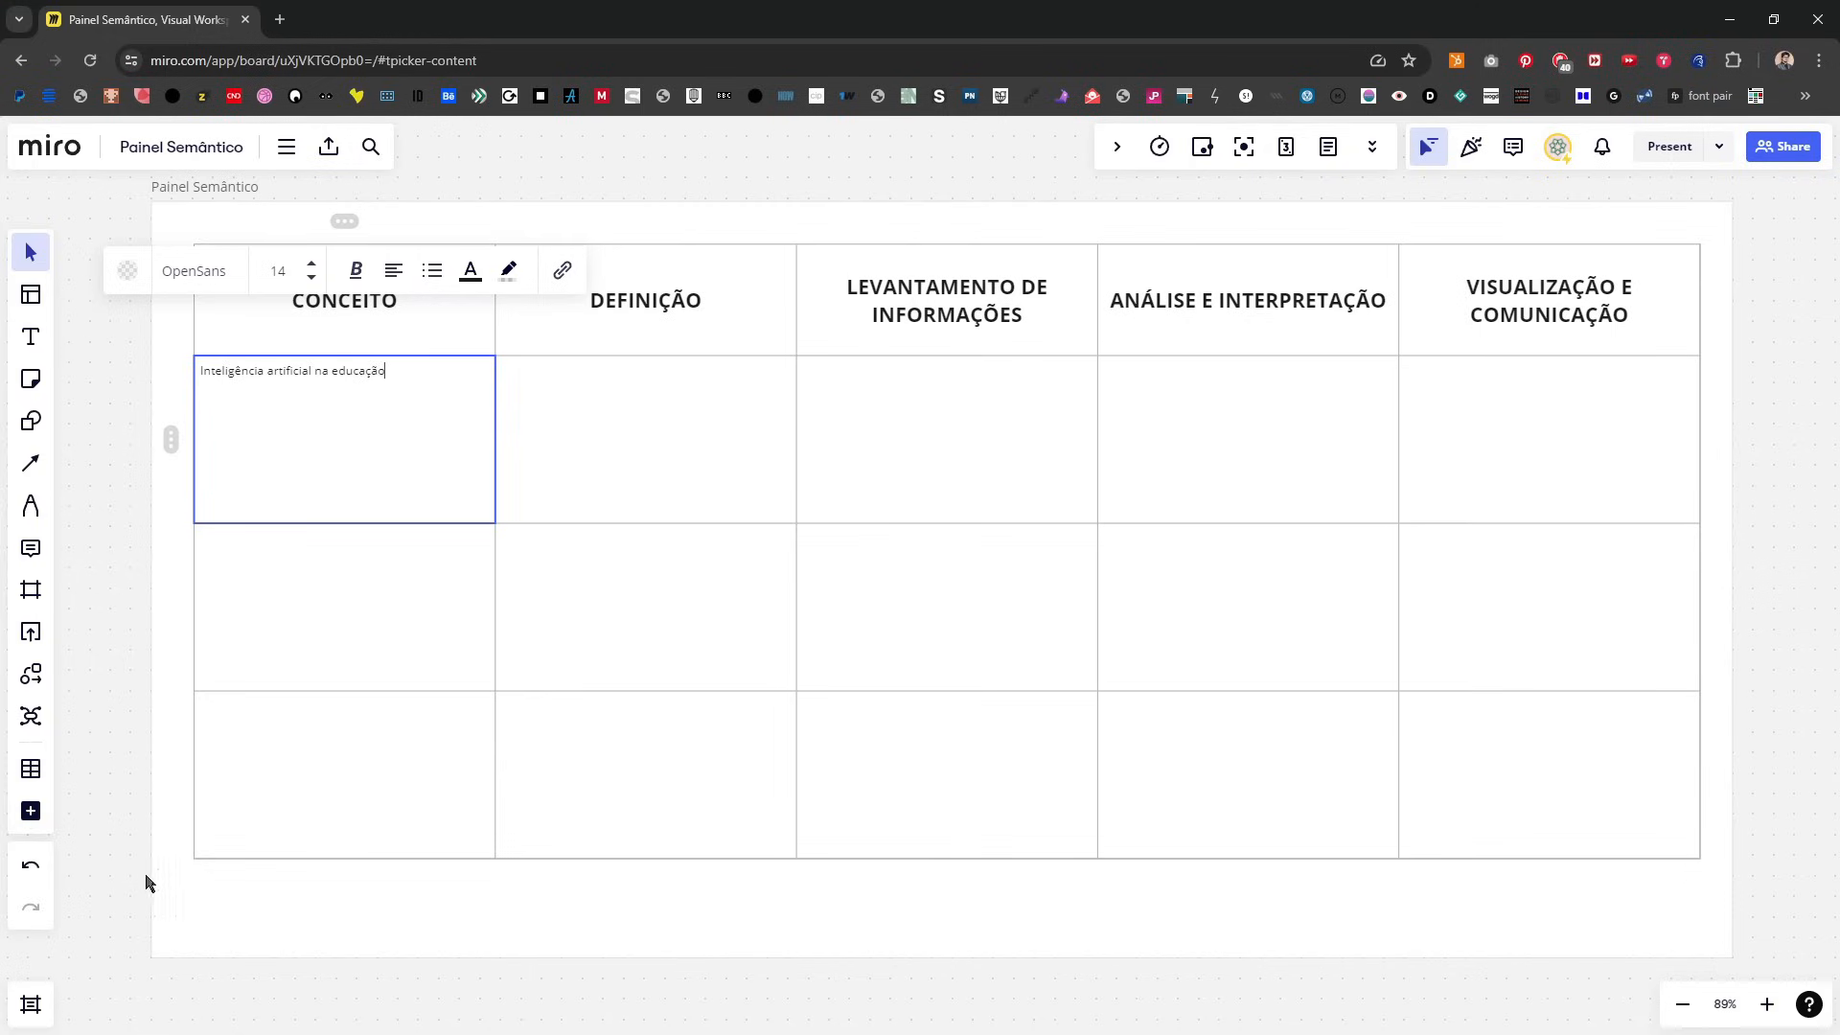
Step: Set the font size of all cells in the three rows below the header to 18
left_click_drag(112, 900, 1745, 382)
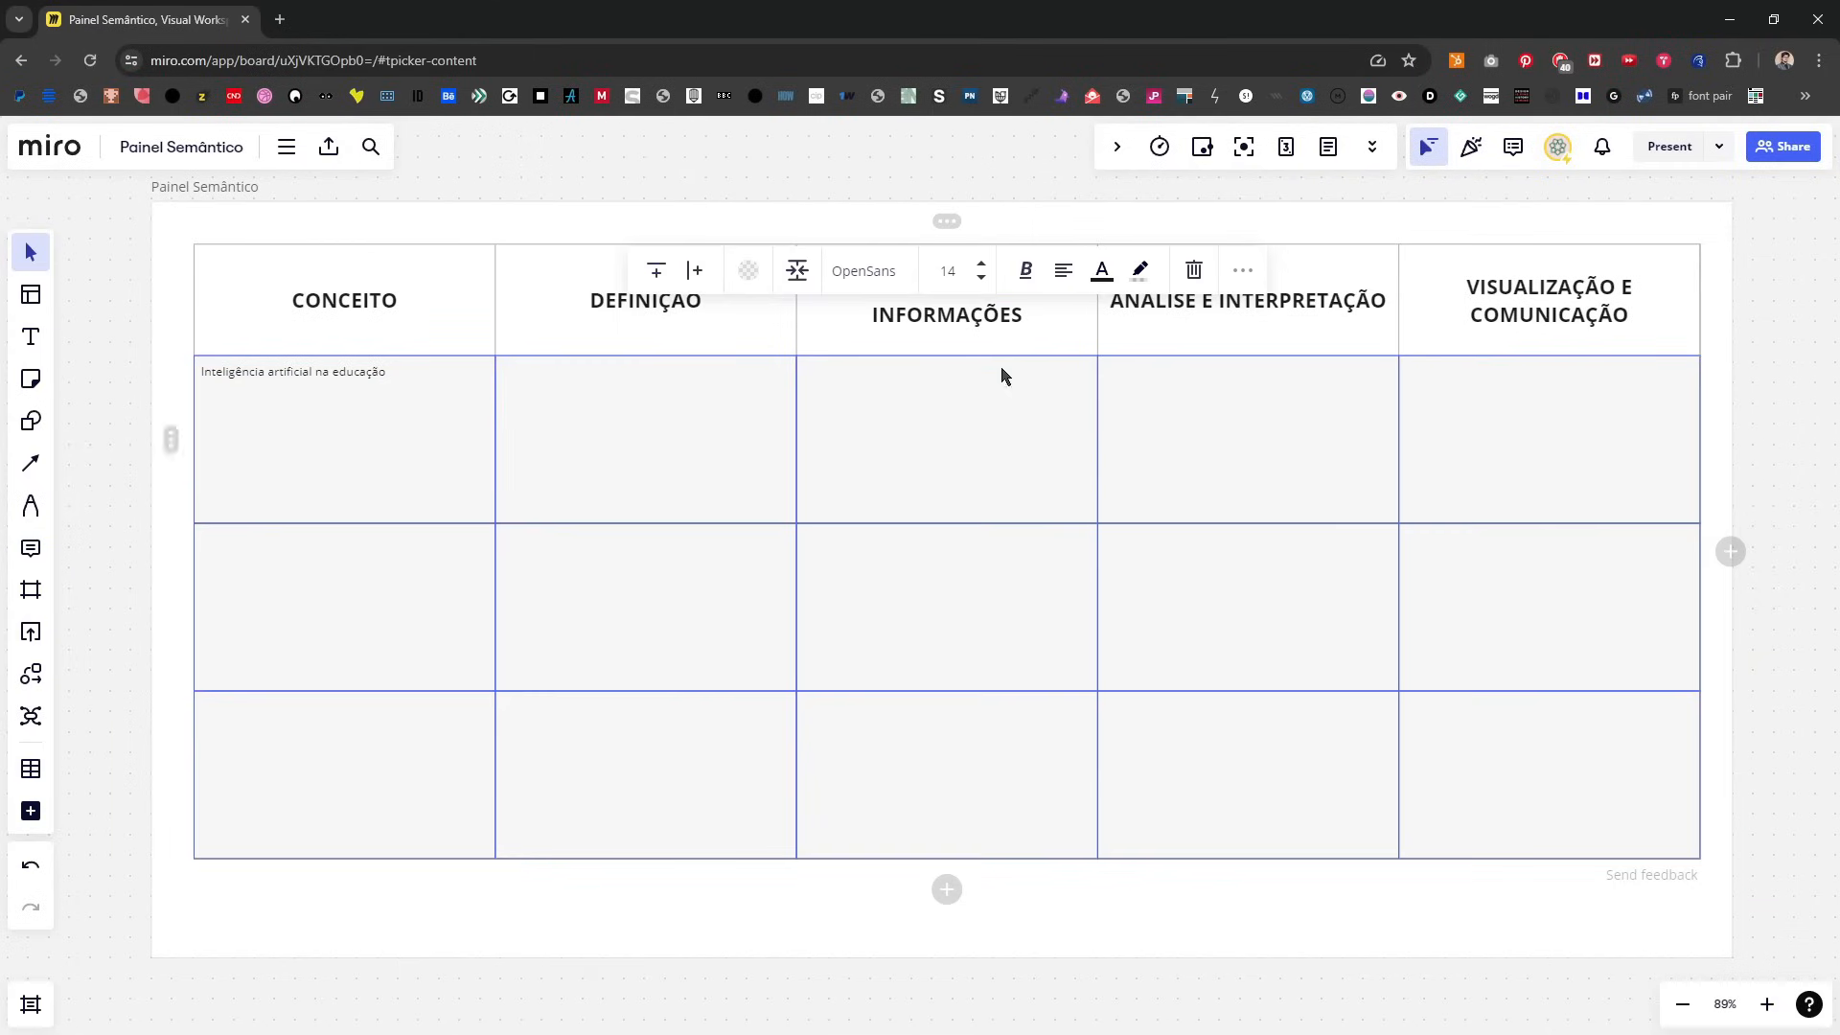
left_click(981, 263)
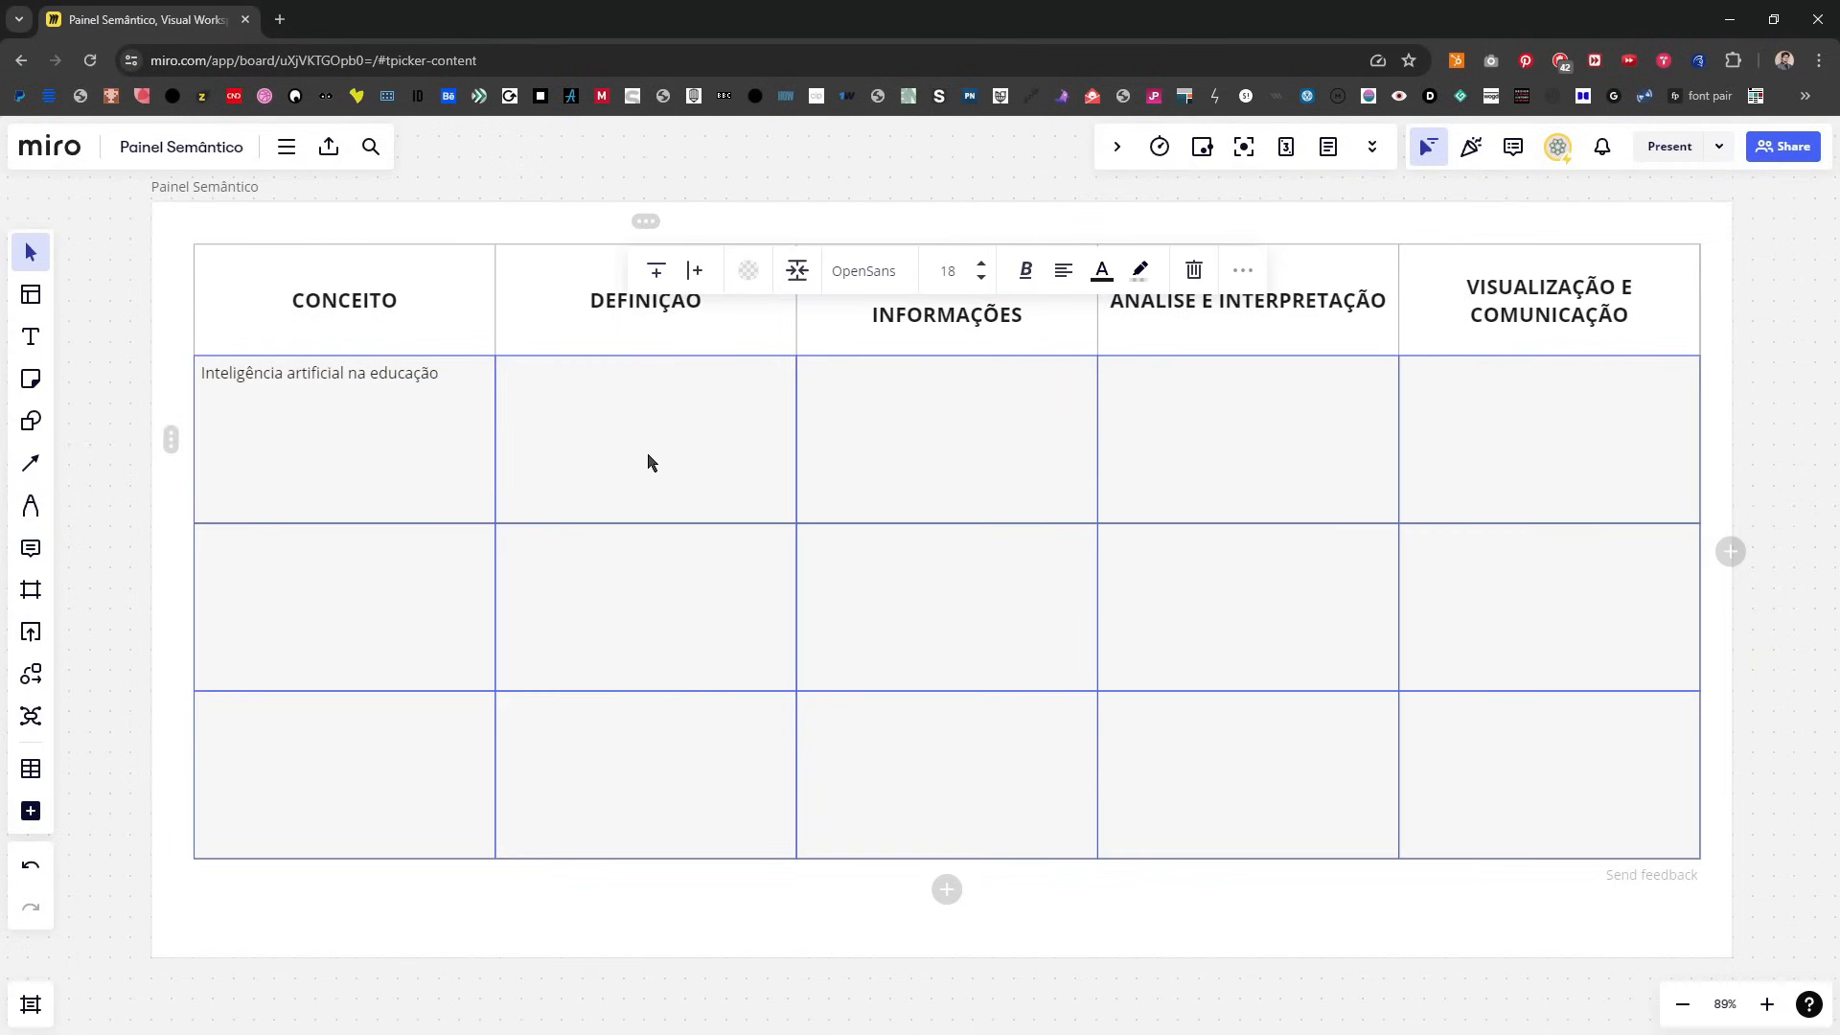
left_click(1277, 738)
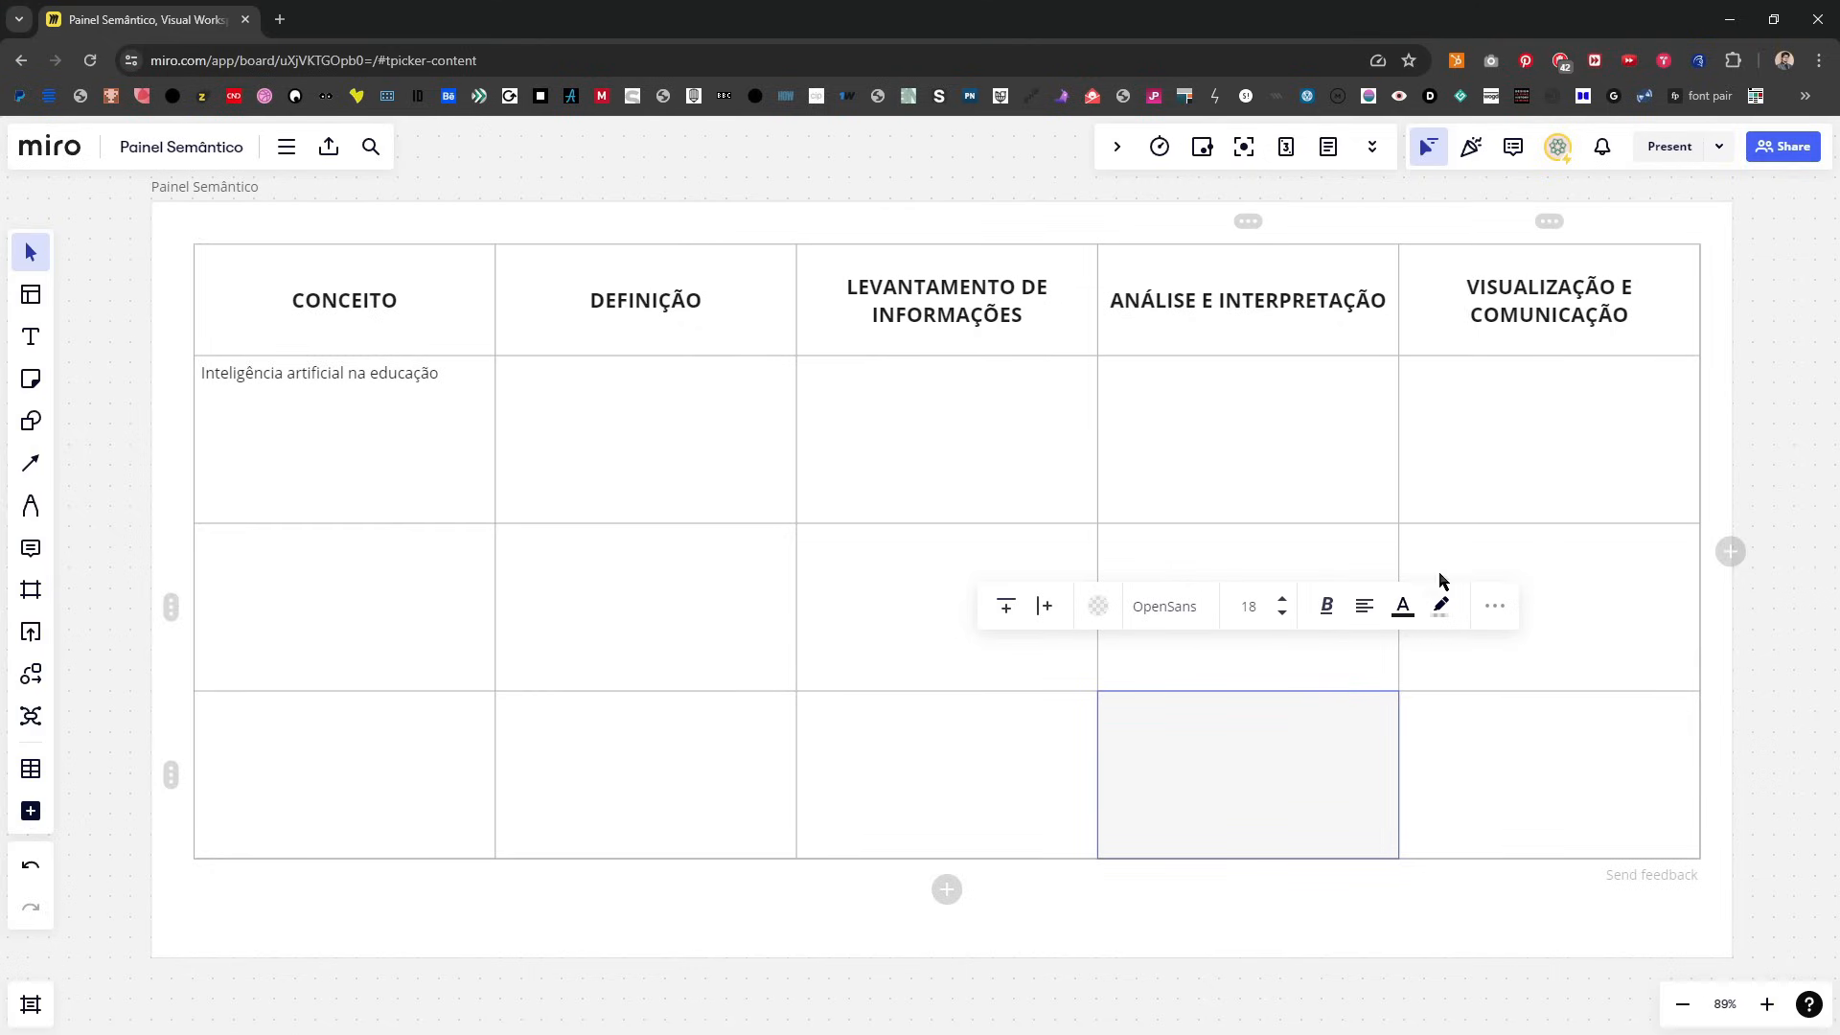
left_click(542, 991)
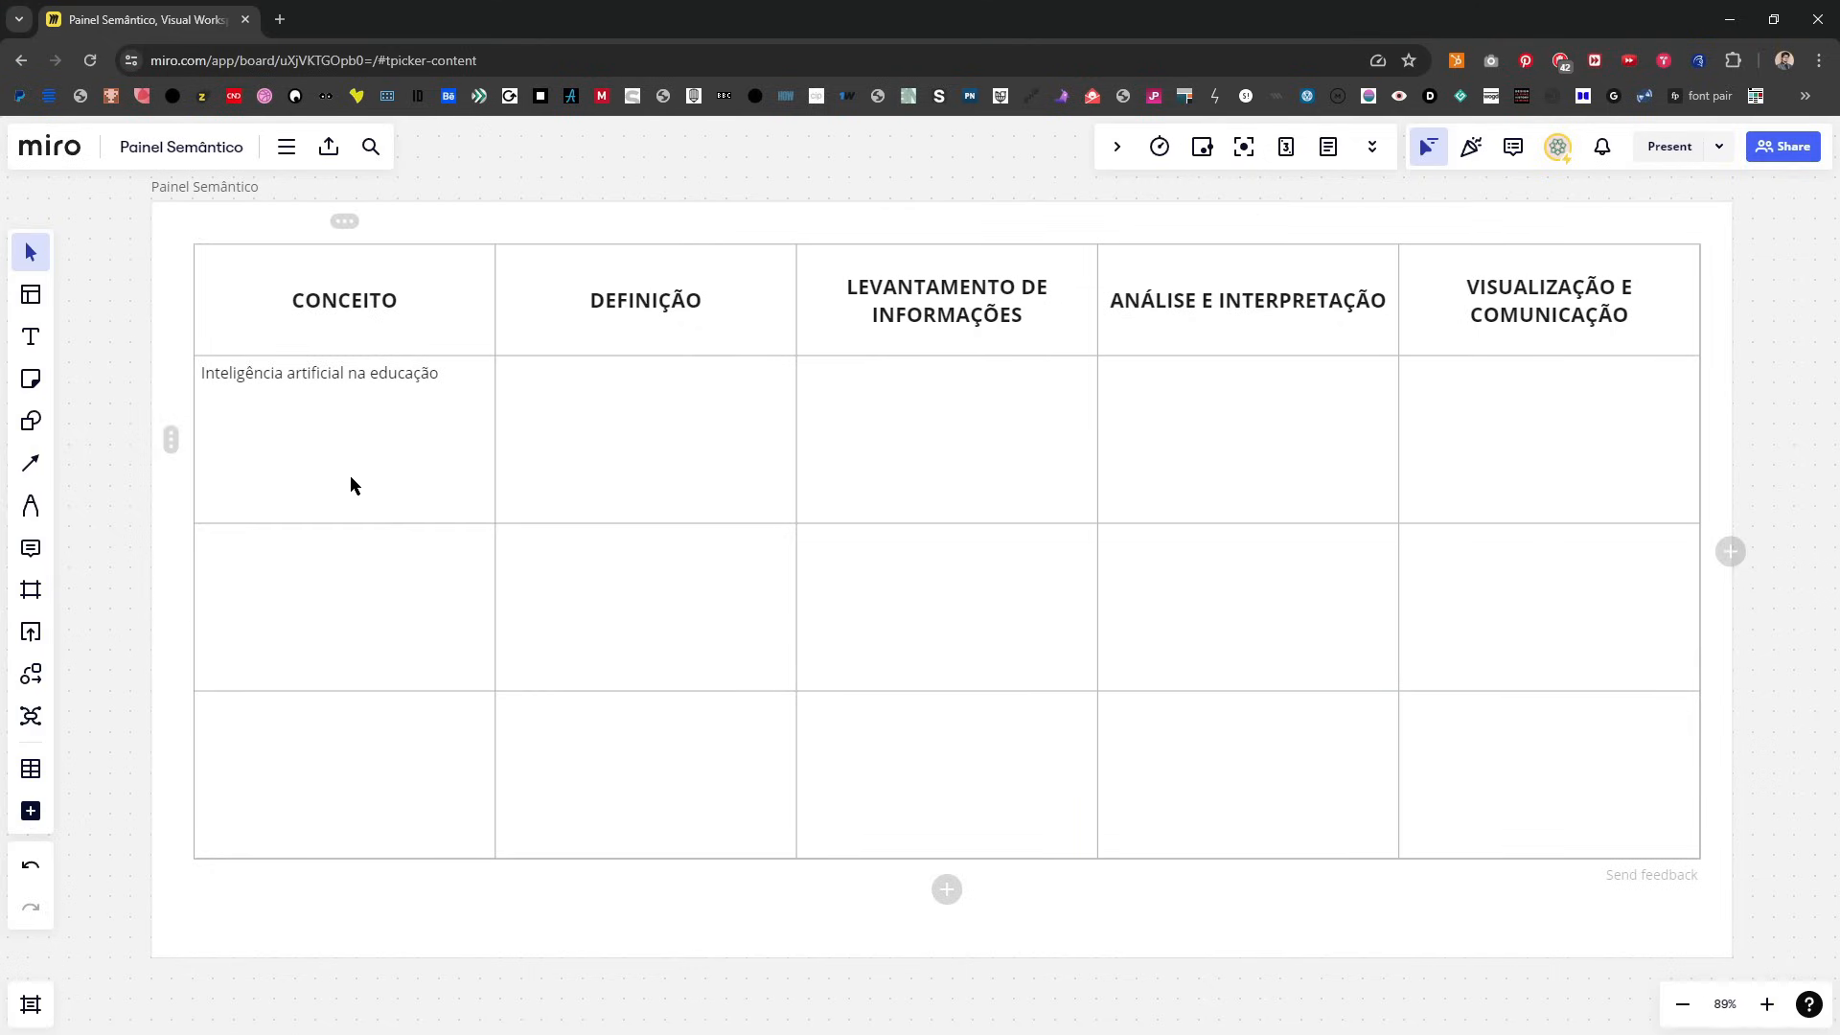
Step: Clear the sample text from the first cell below the CONCEITO heading
left_click(351, 475)
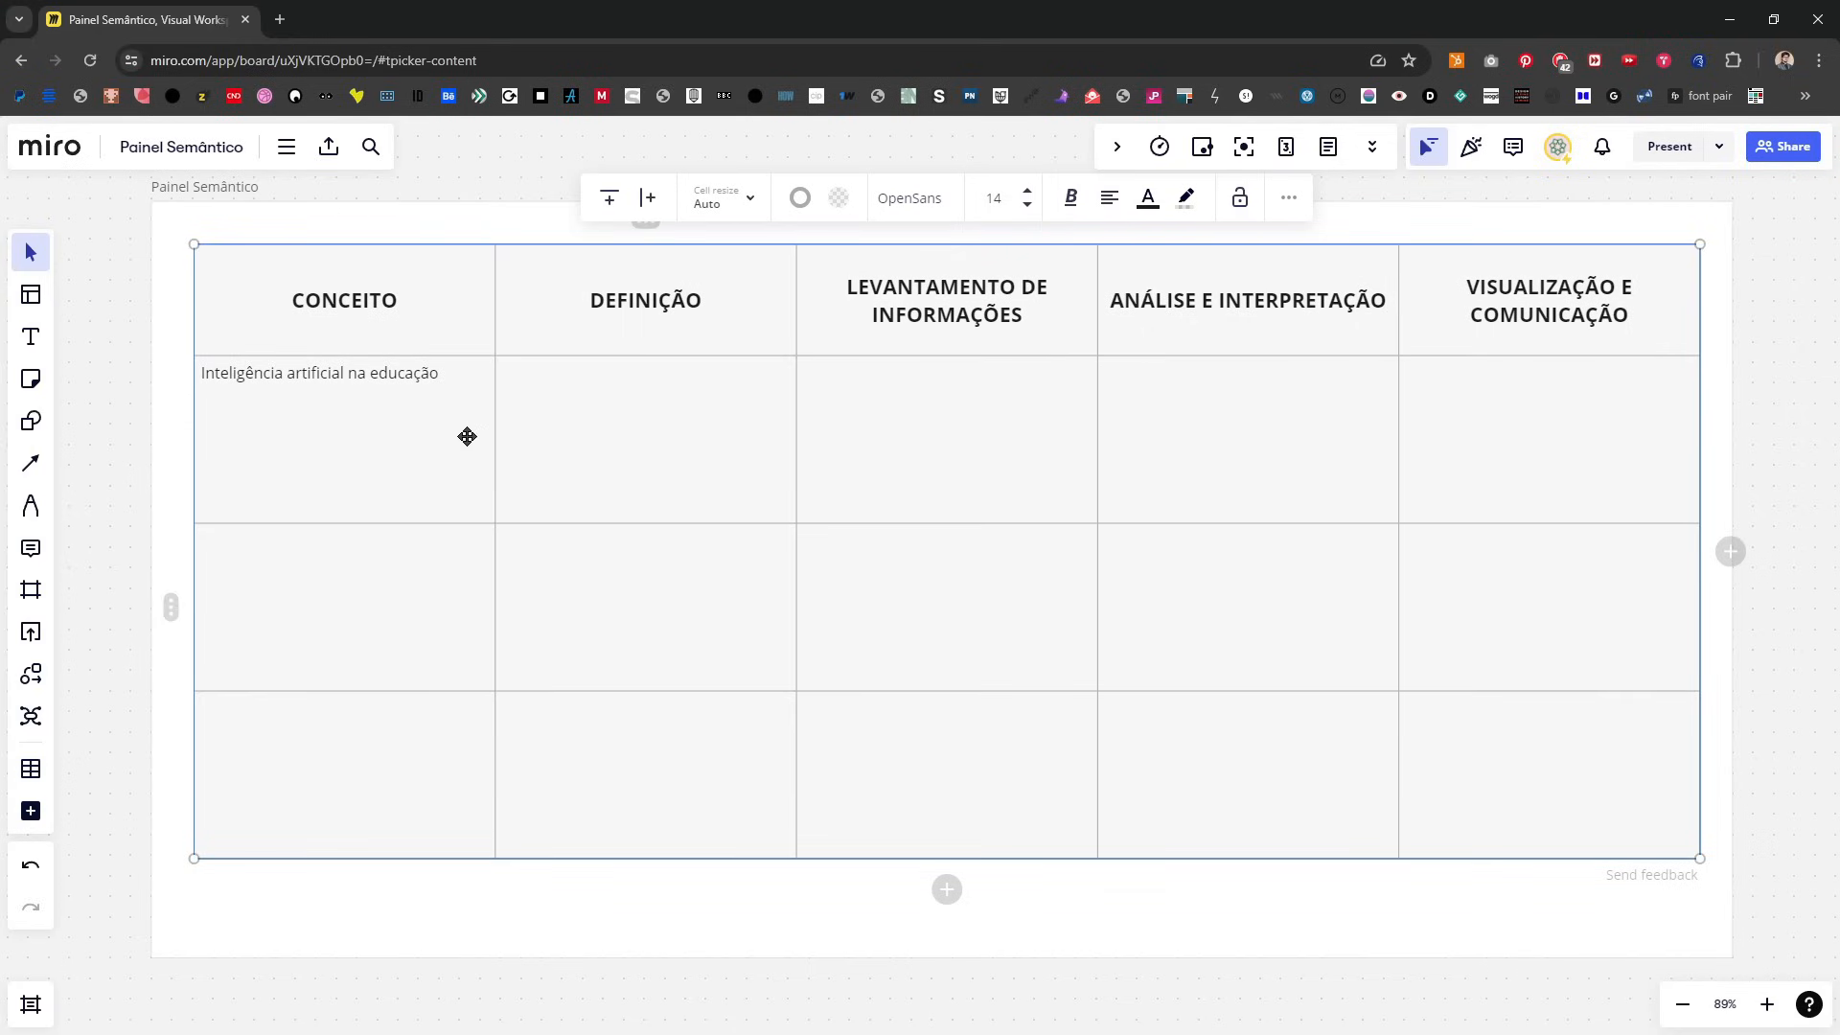
left_click(399, 411)
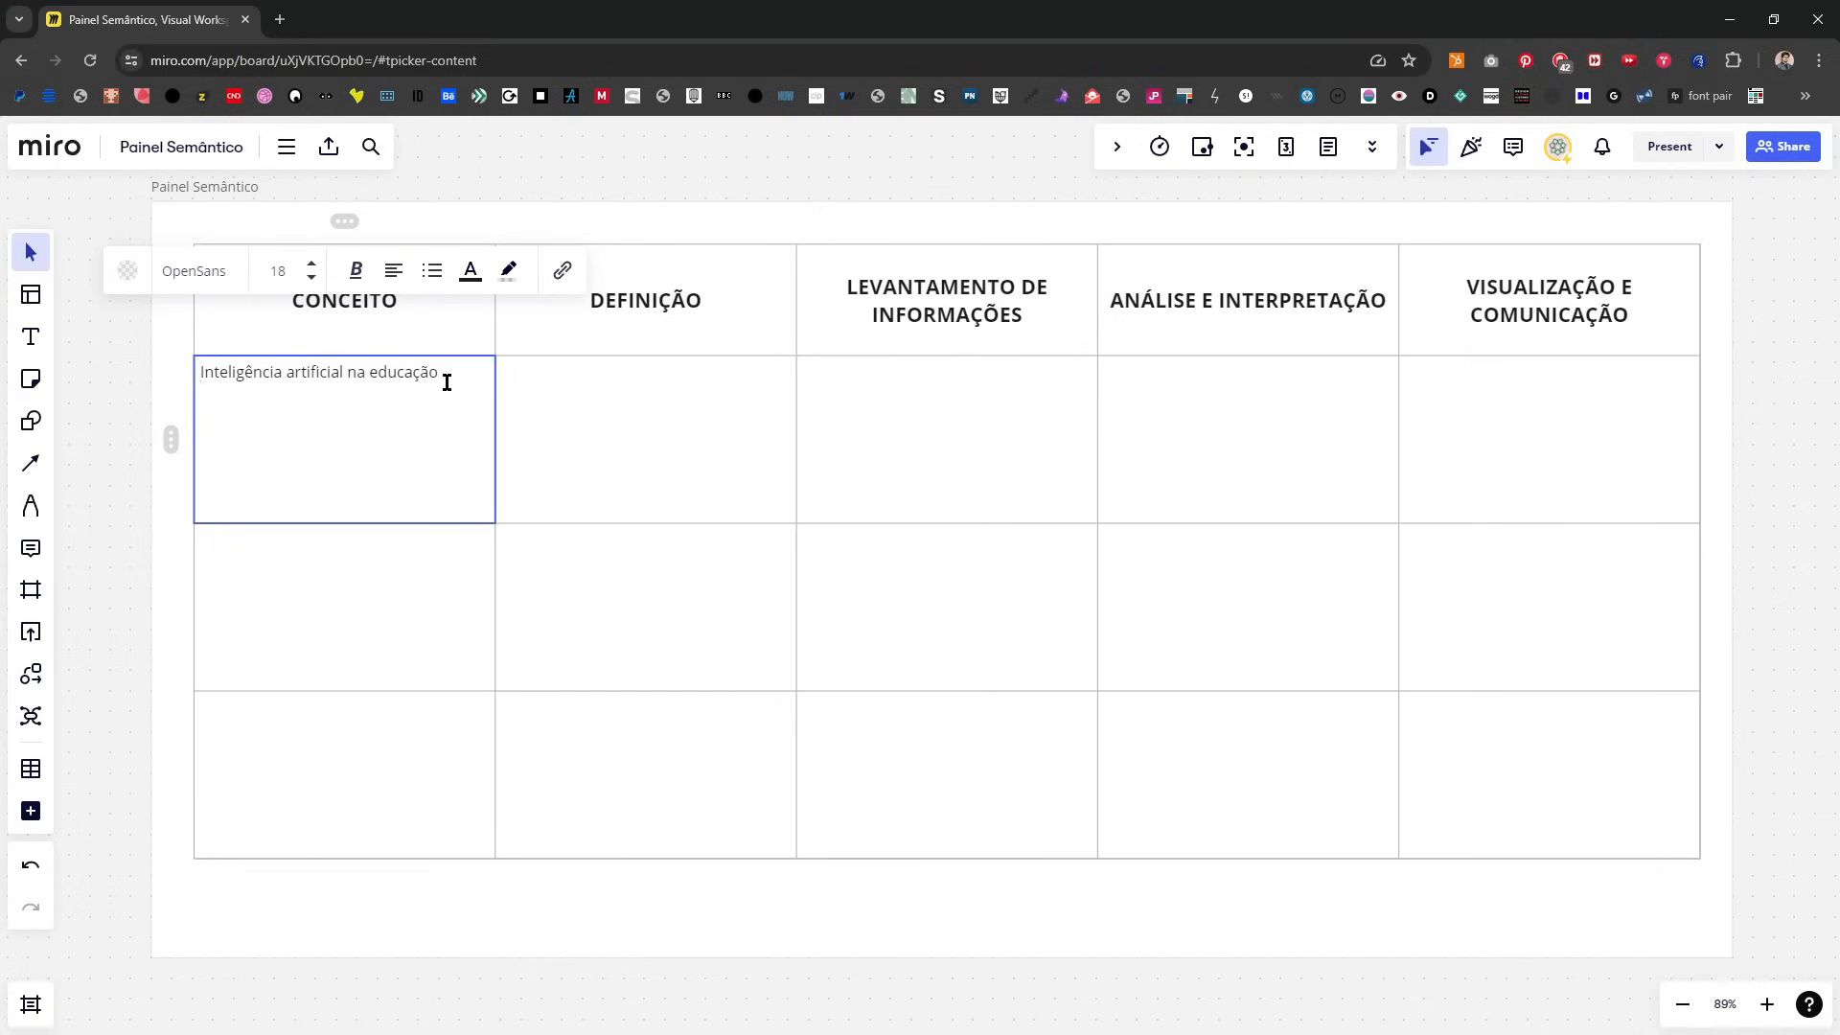
left_click_drag(452, 374, 188, 384)
key("BackSpace")
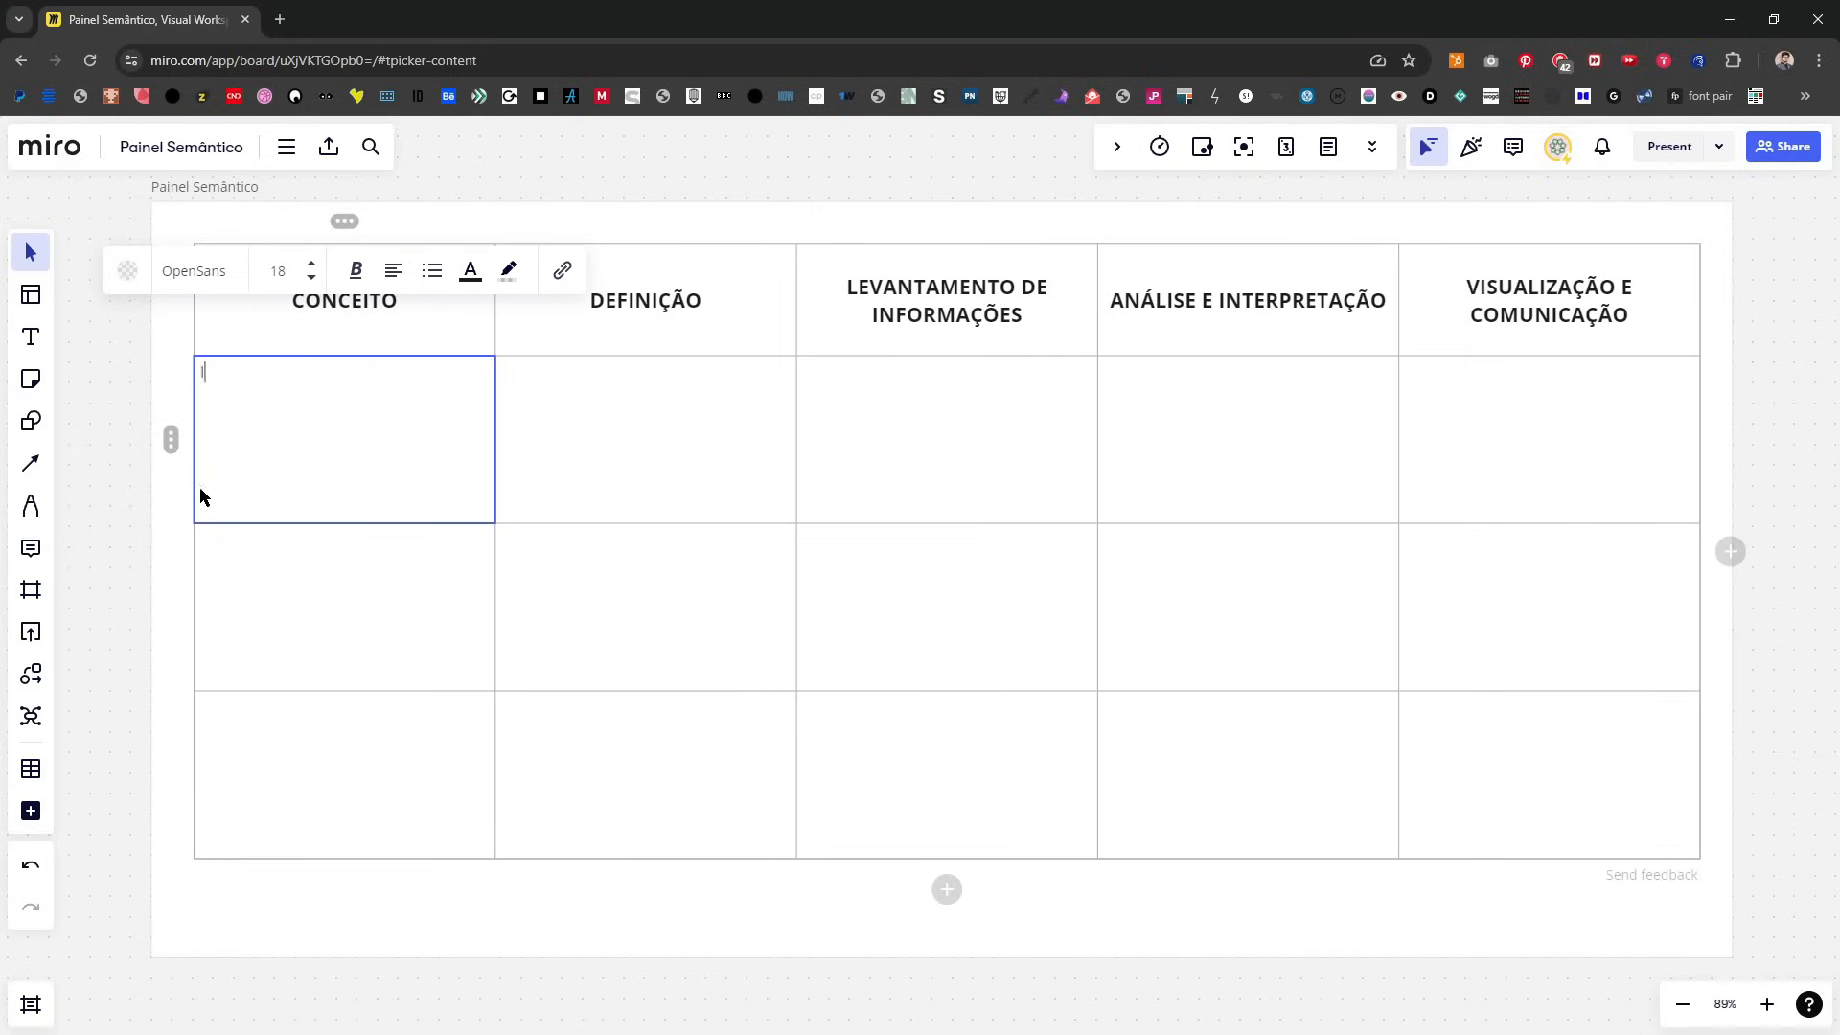
left_click(137, 575)
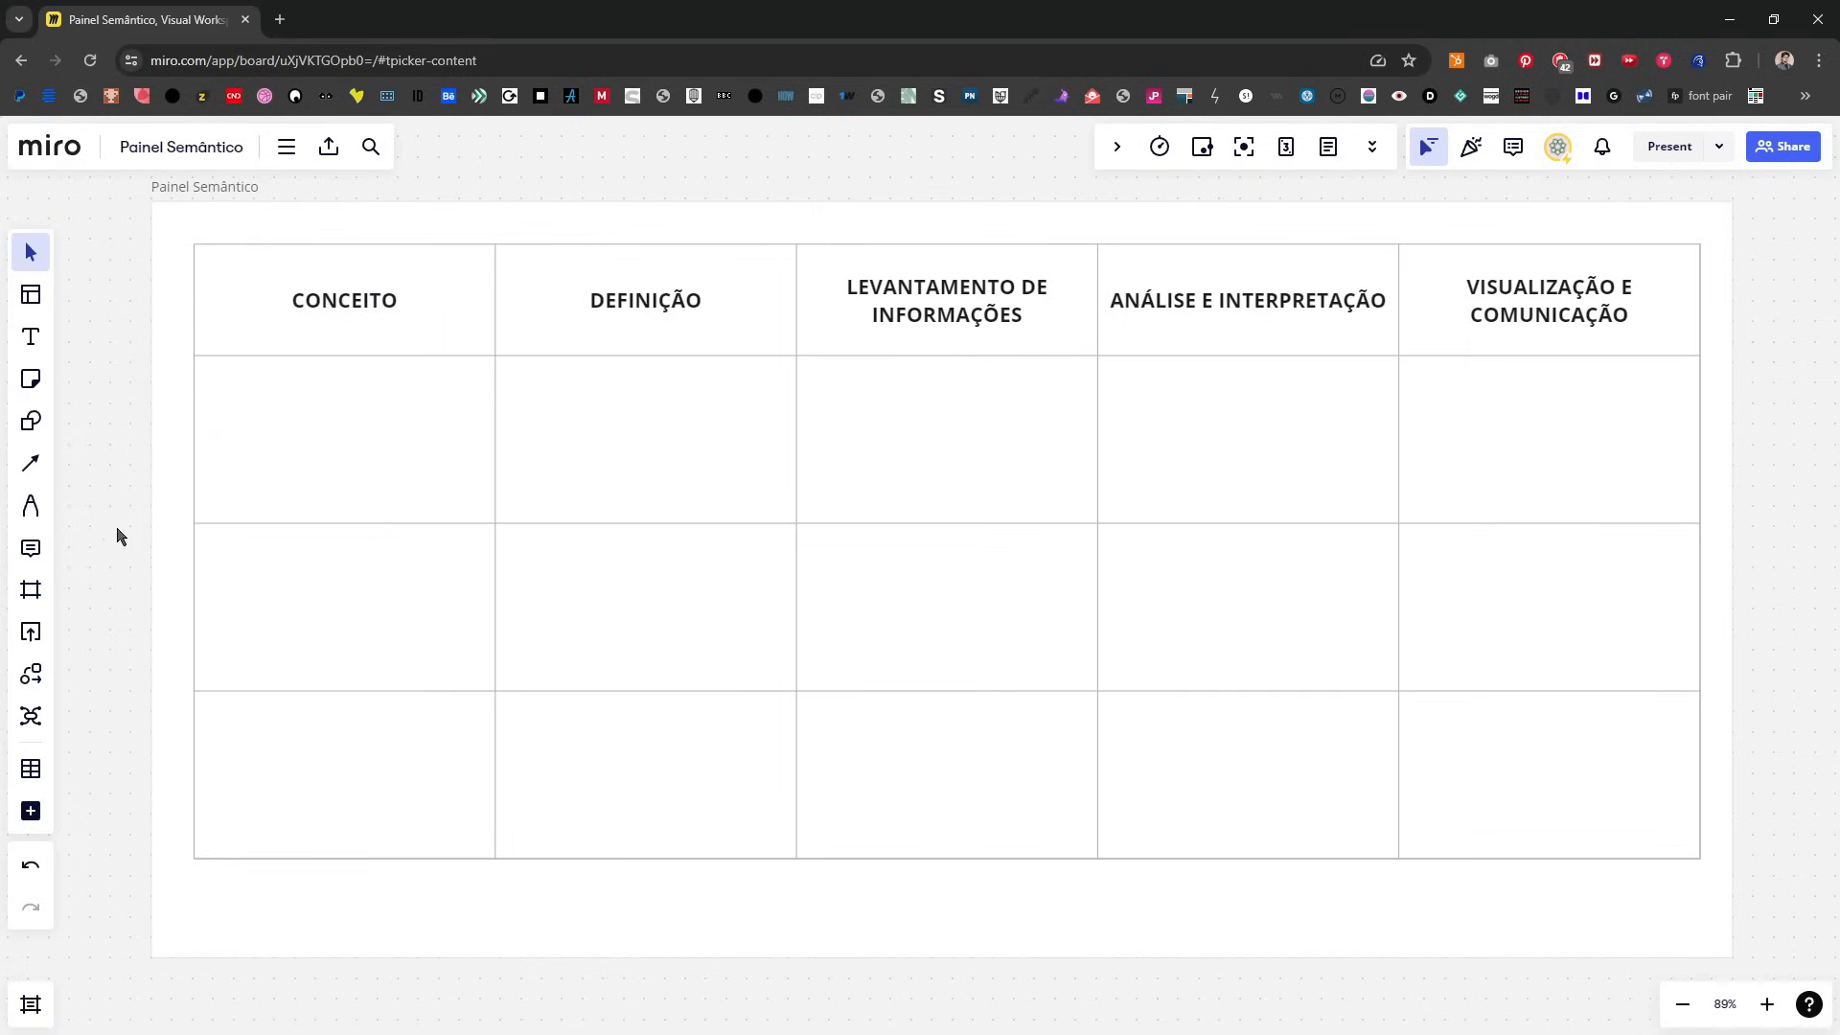
left_click_drag(339, 582, 352, 585)
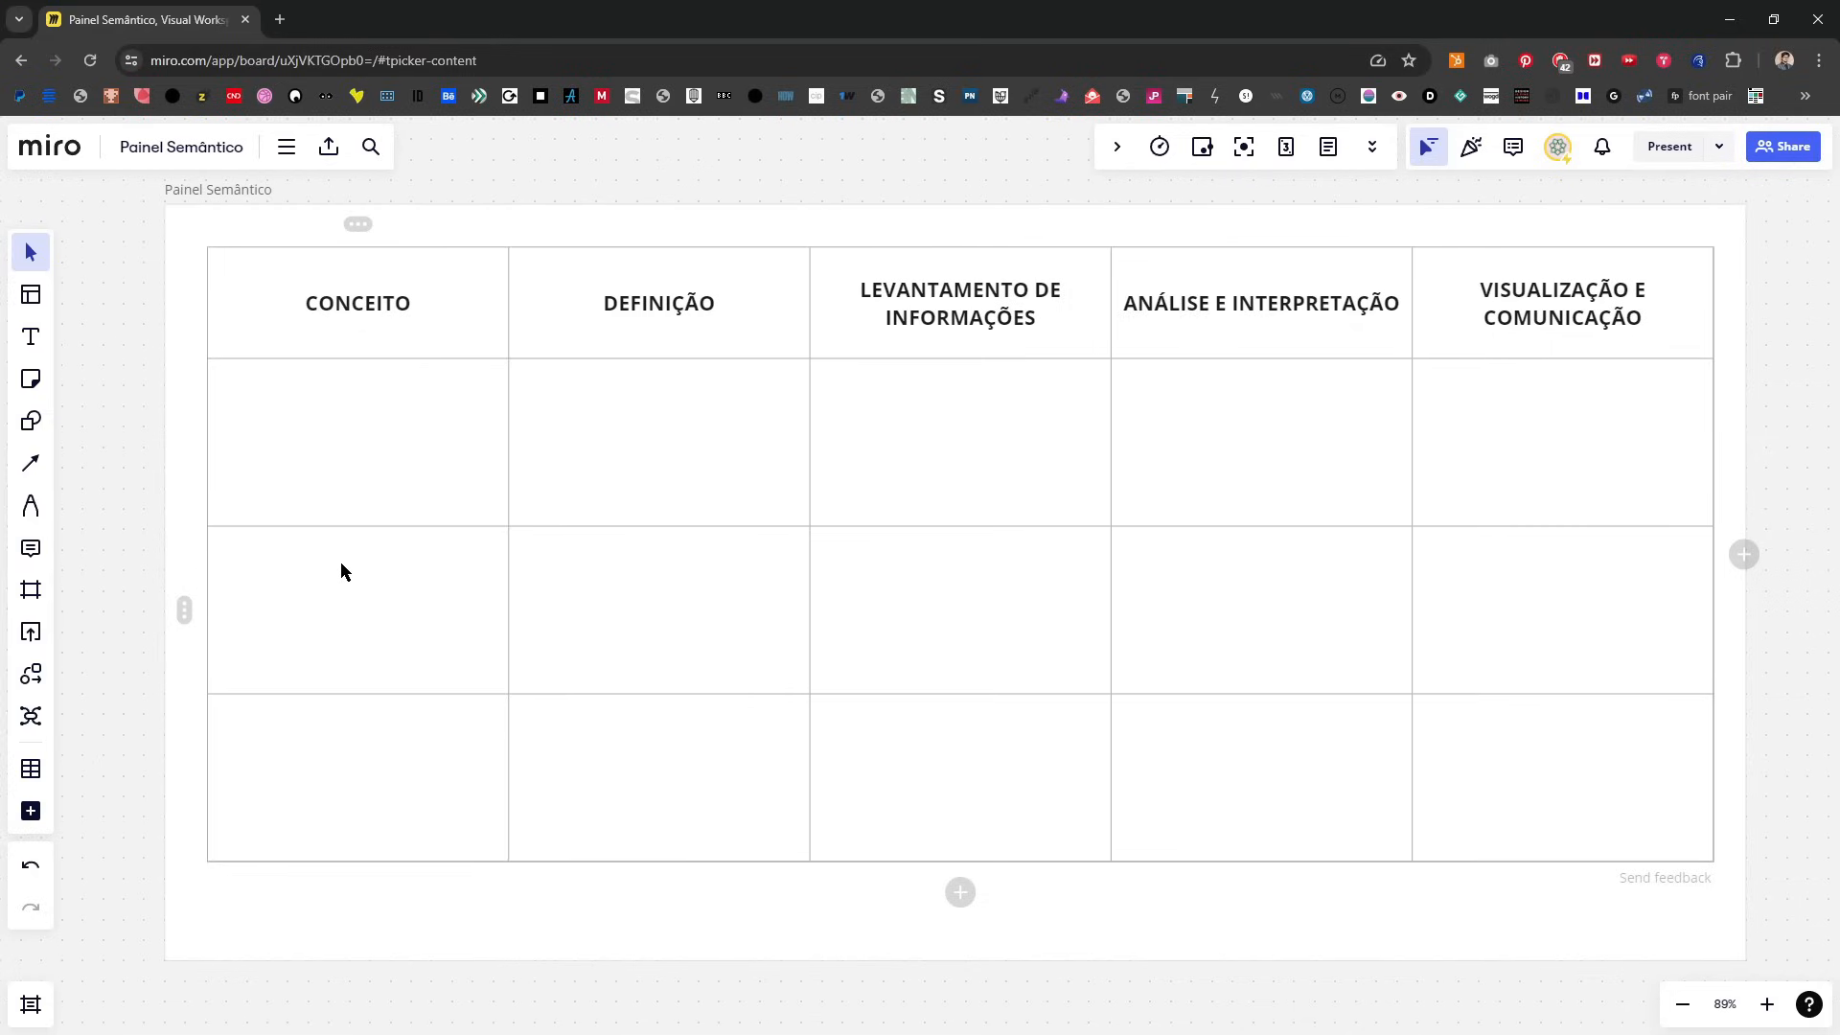
Step: Shorten the Painel Semântico frame so its lower edge sits closer to the table
left_click(358, 929)
left_click_drag(357, 960, 362, 920)
left_click(350, 961)
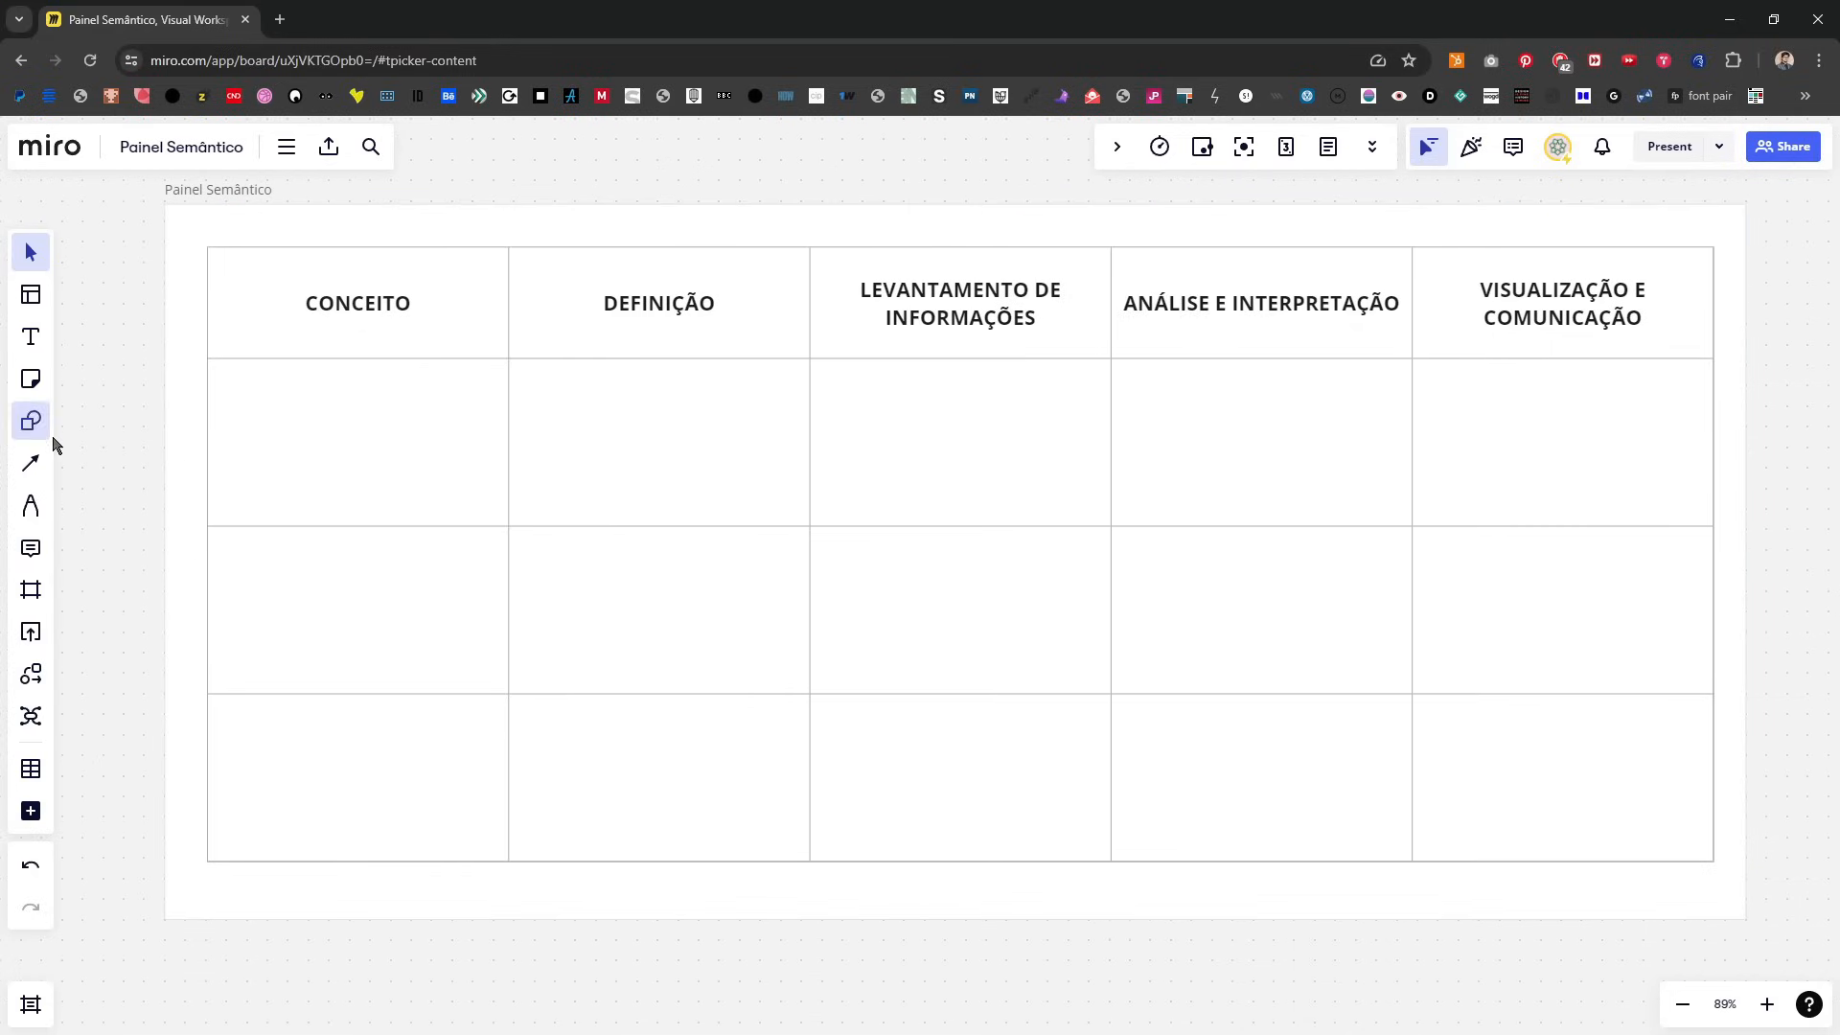
Step: Add a dark yellow sticky note reading "inteligência artificial na educação" in the first cell below CONCEITO
left_click(30, 379)
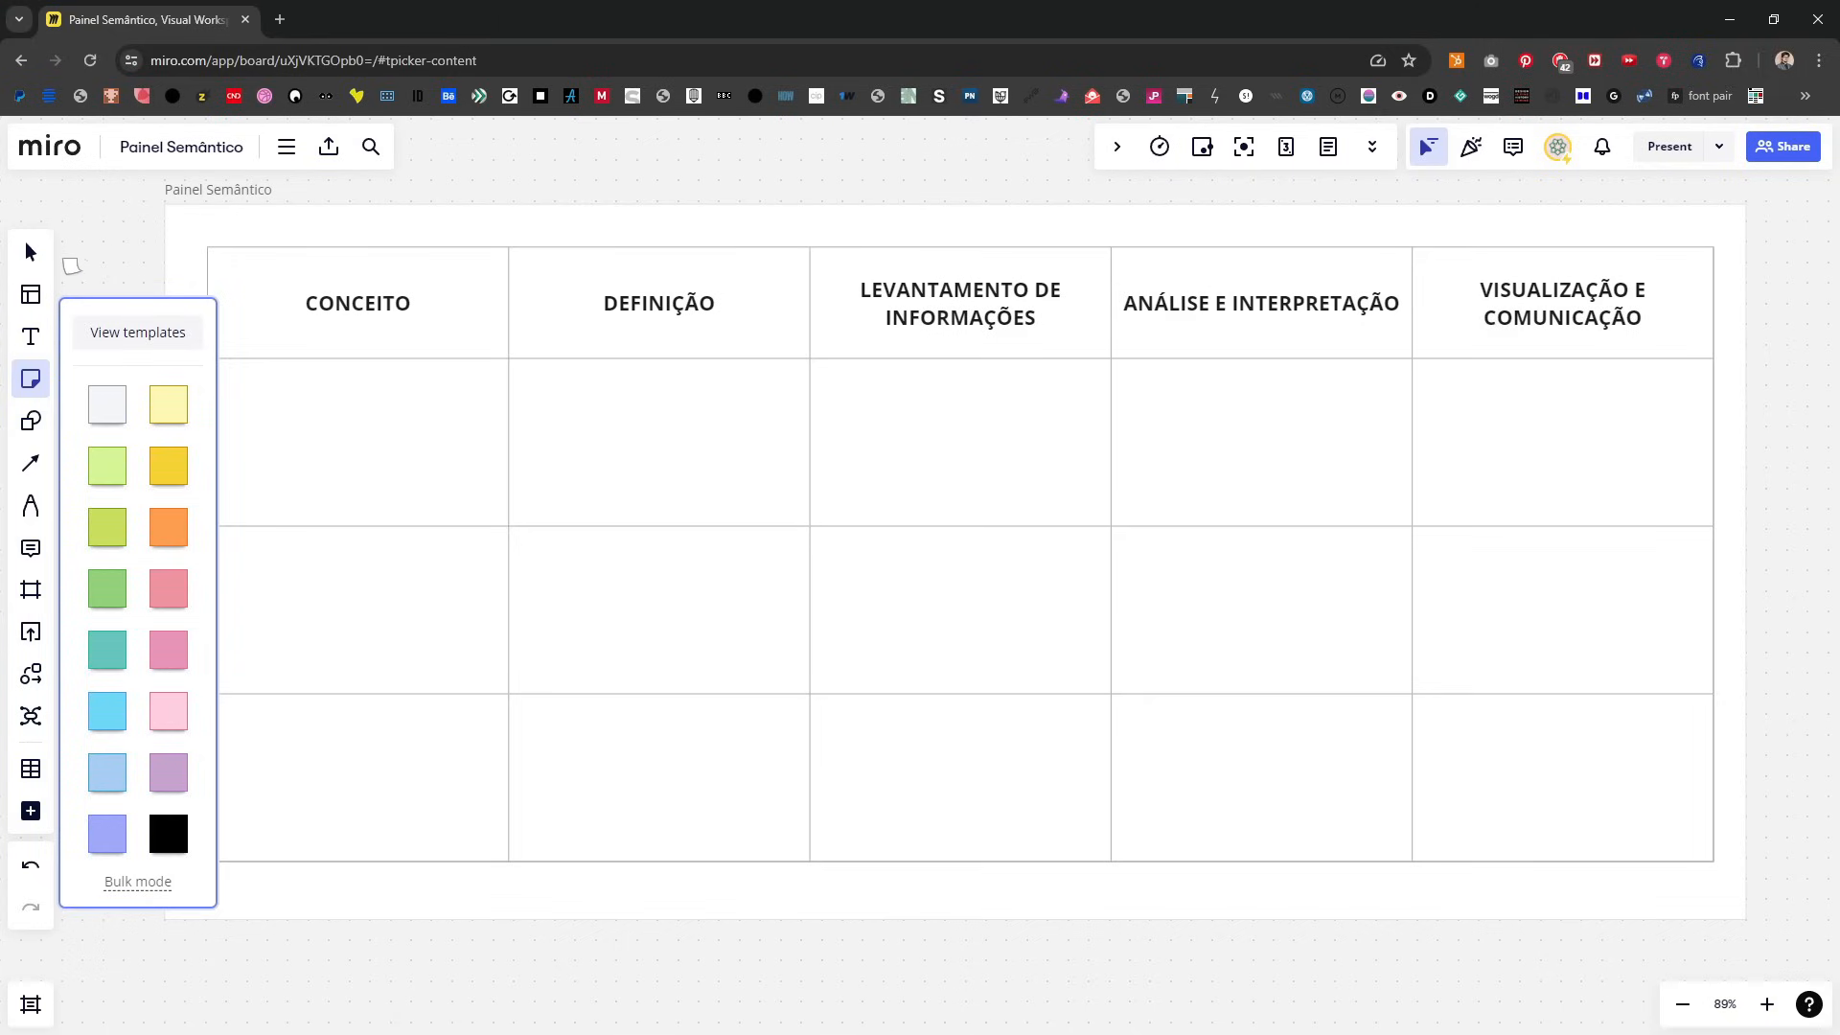
left_click(42, 266)
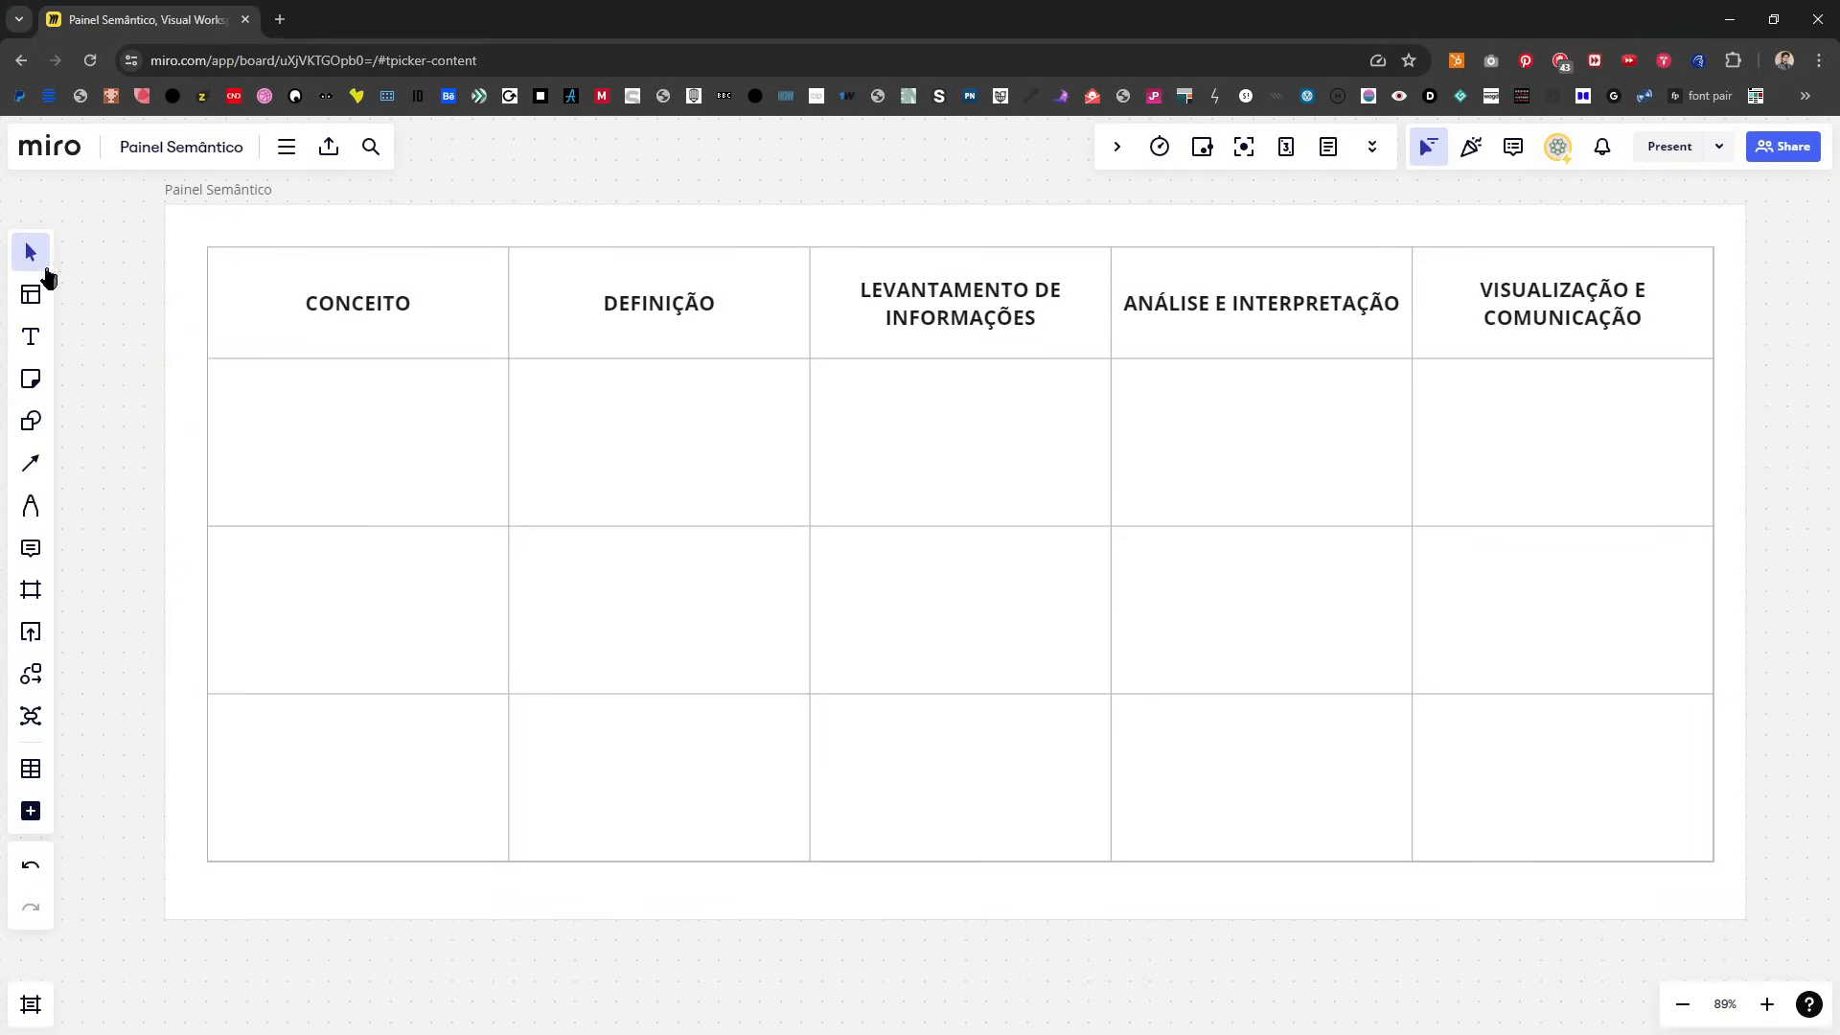
left_click(44, 384)
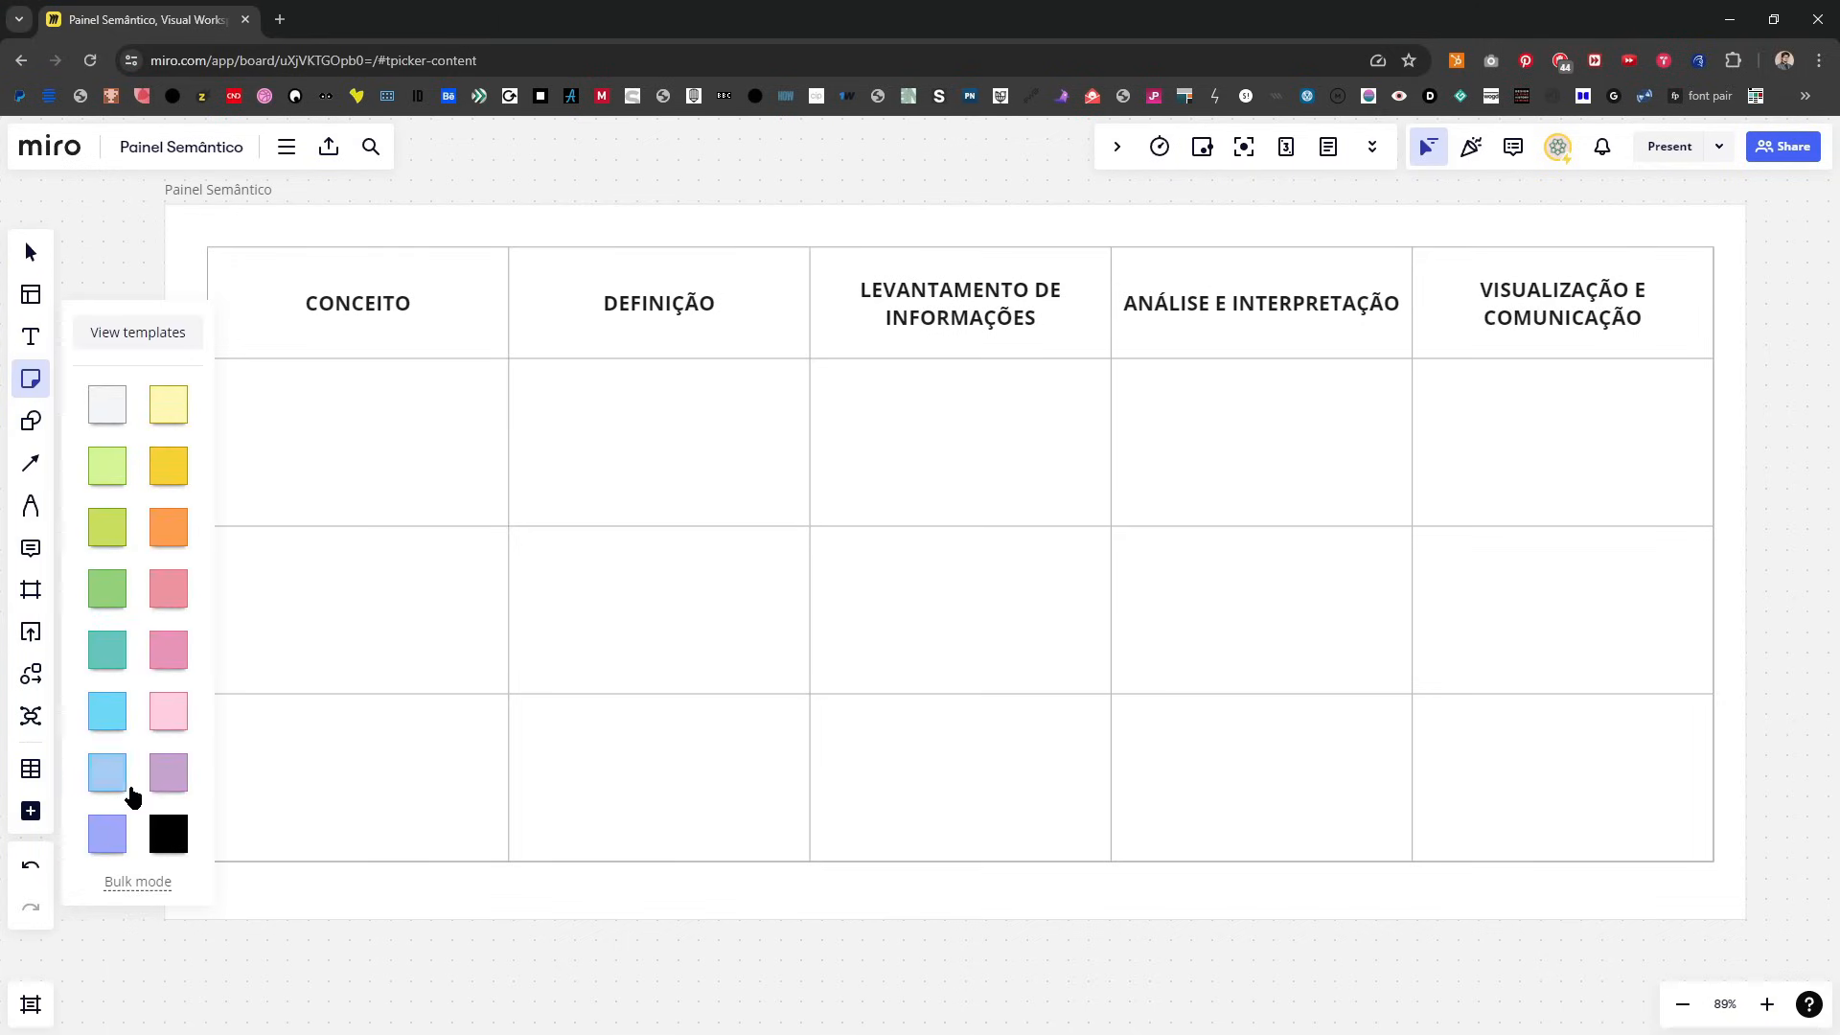
left_click(177, 479)
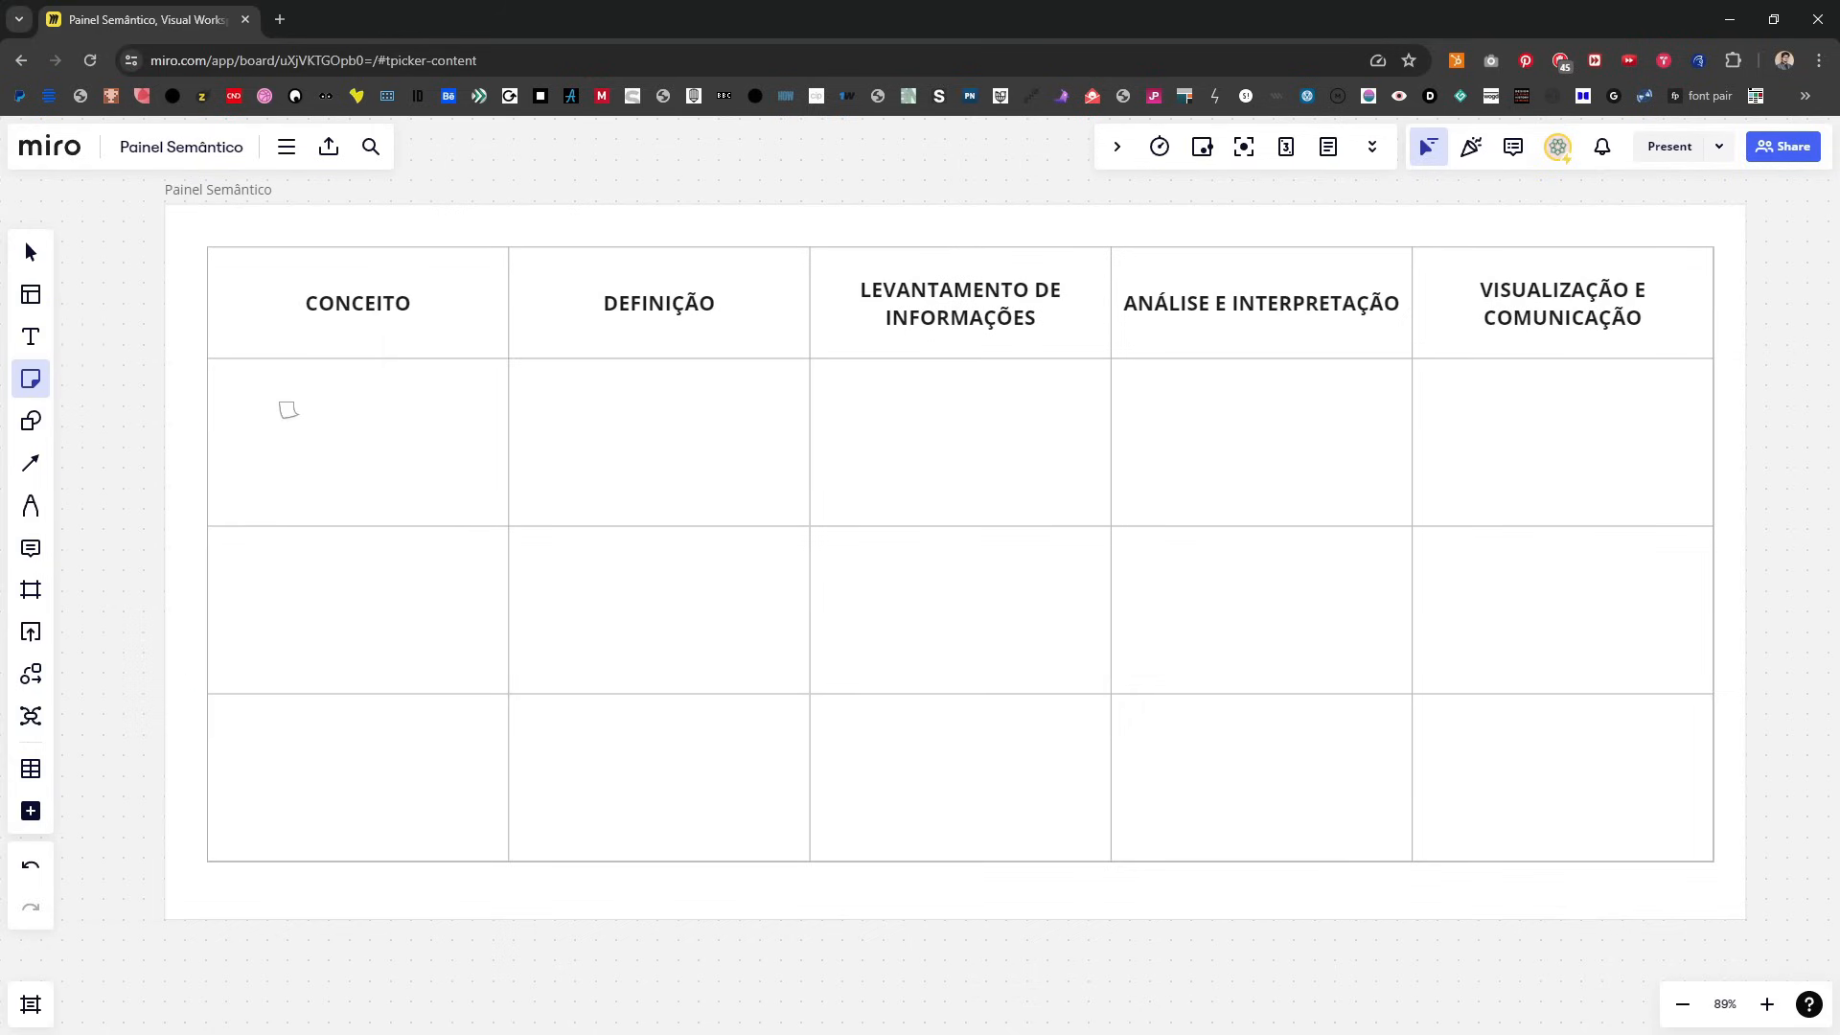
left_click(288, 412)
type("inteligência artificial na educação")
Step: Make the CONCEITO sticky note a wide rectangle and center it within its cell
left_click(197, 491)
left_click_drag(305, 416, 391, 462)
left_click(398, 466)
left_click(93, 535)
Step: Add a wide yellow sticky note reading "utilização da IA no aprimoramento do processo de ensino" in the first cell below DEFINIÇÃO
key("n")
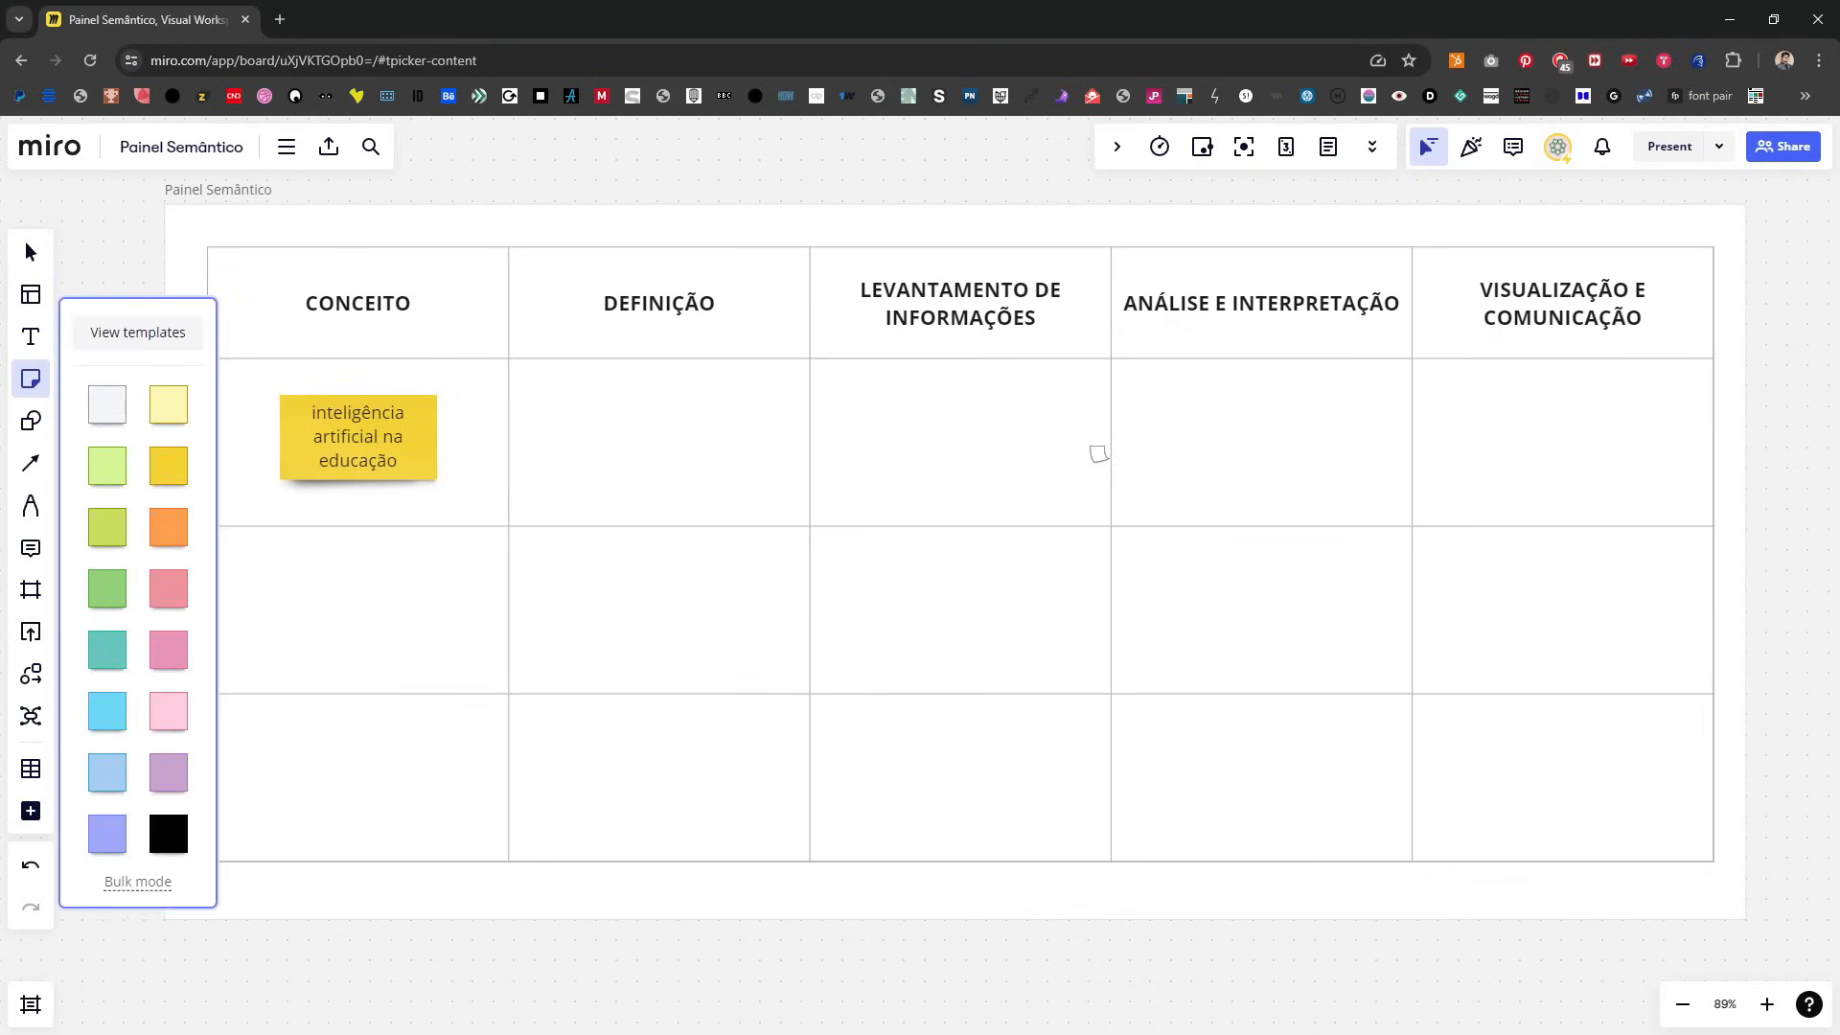
left_click(565, 385)
left_click_drag(575, 410, 600, 463)
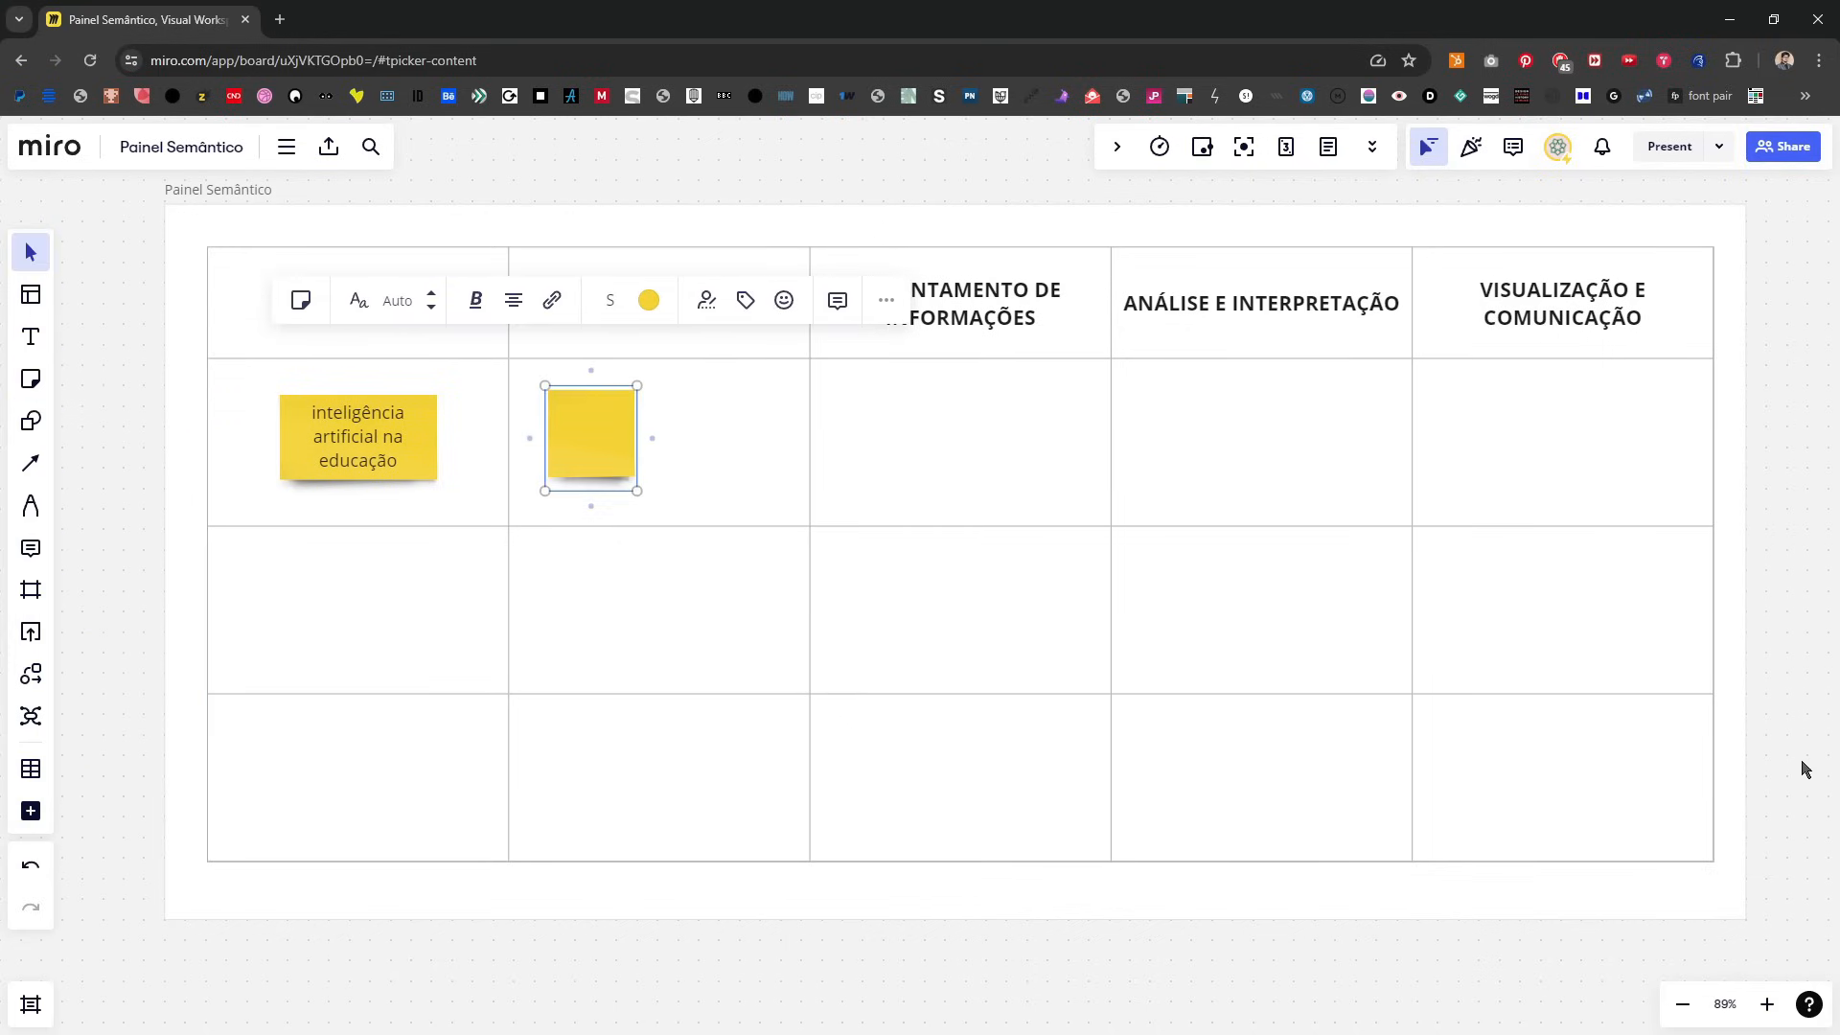
left_click(599, 436)
type("ki")
type("iza")
type("ção da IA")
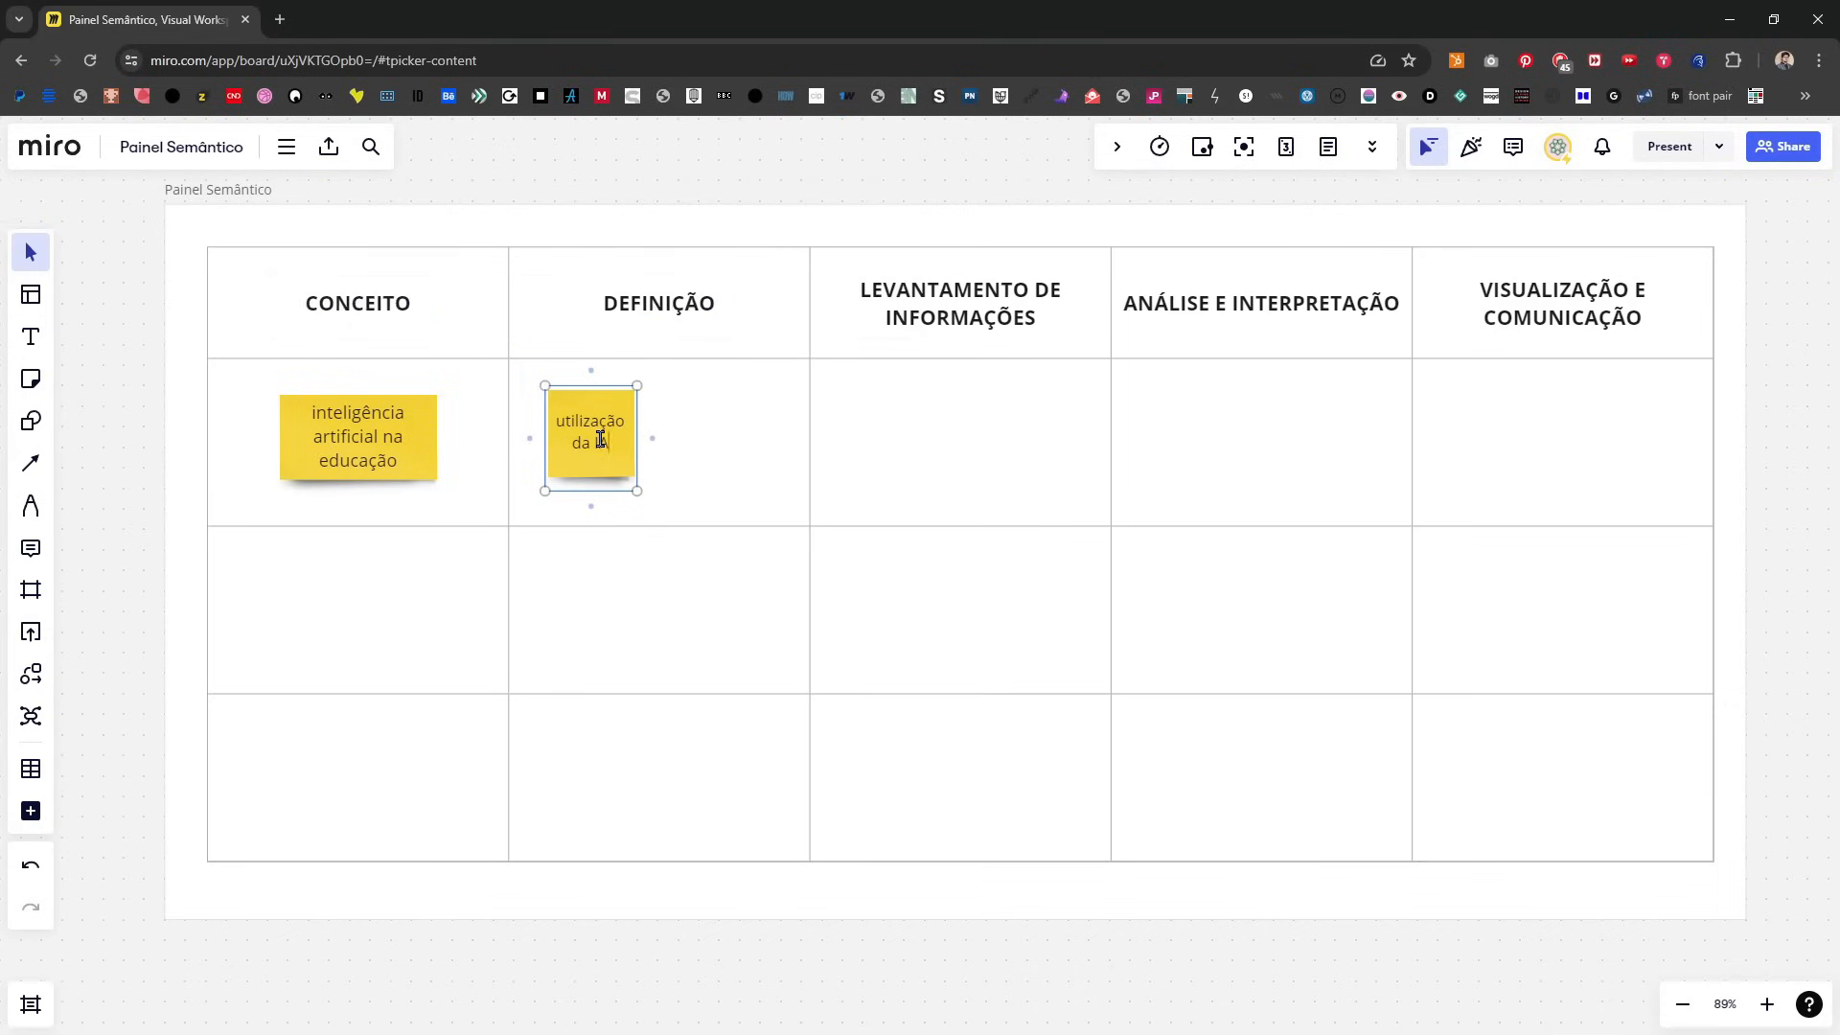
type(" no aprimoramento do")
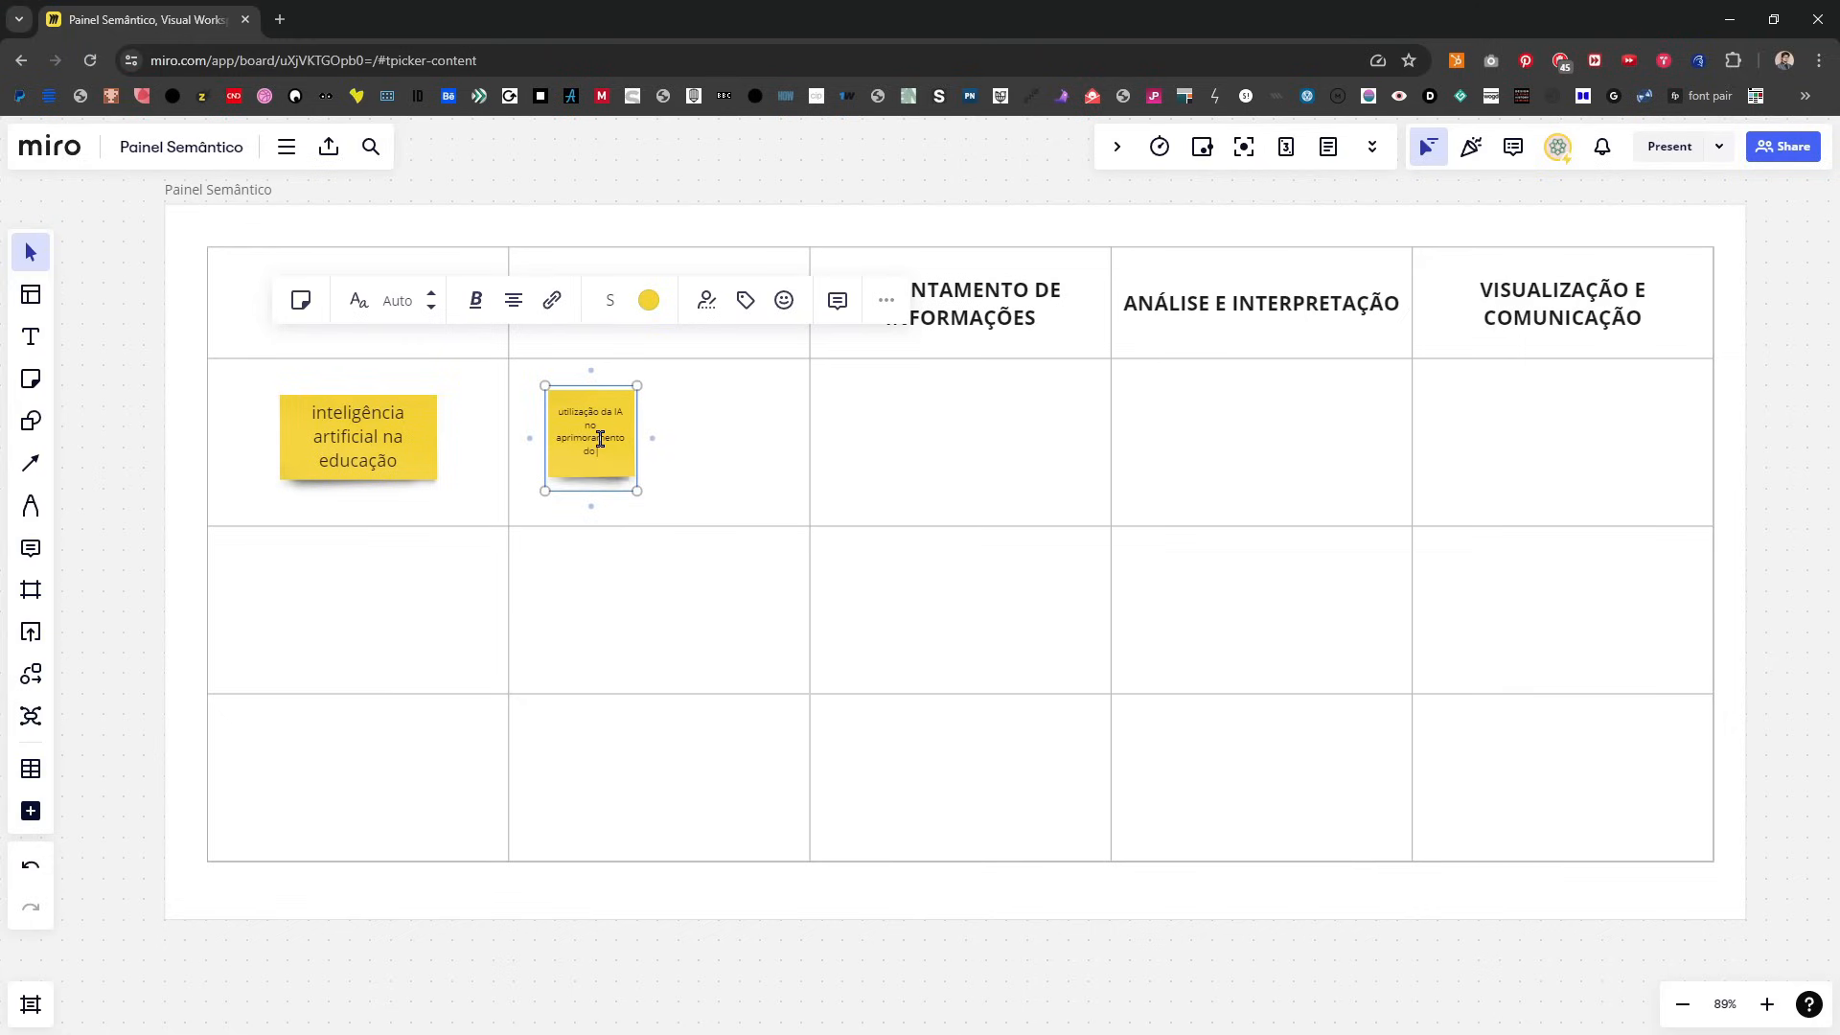
type(" processo de ensino")
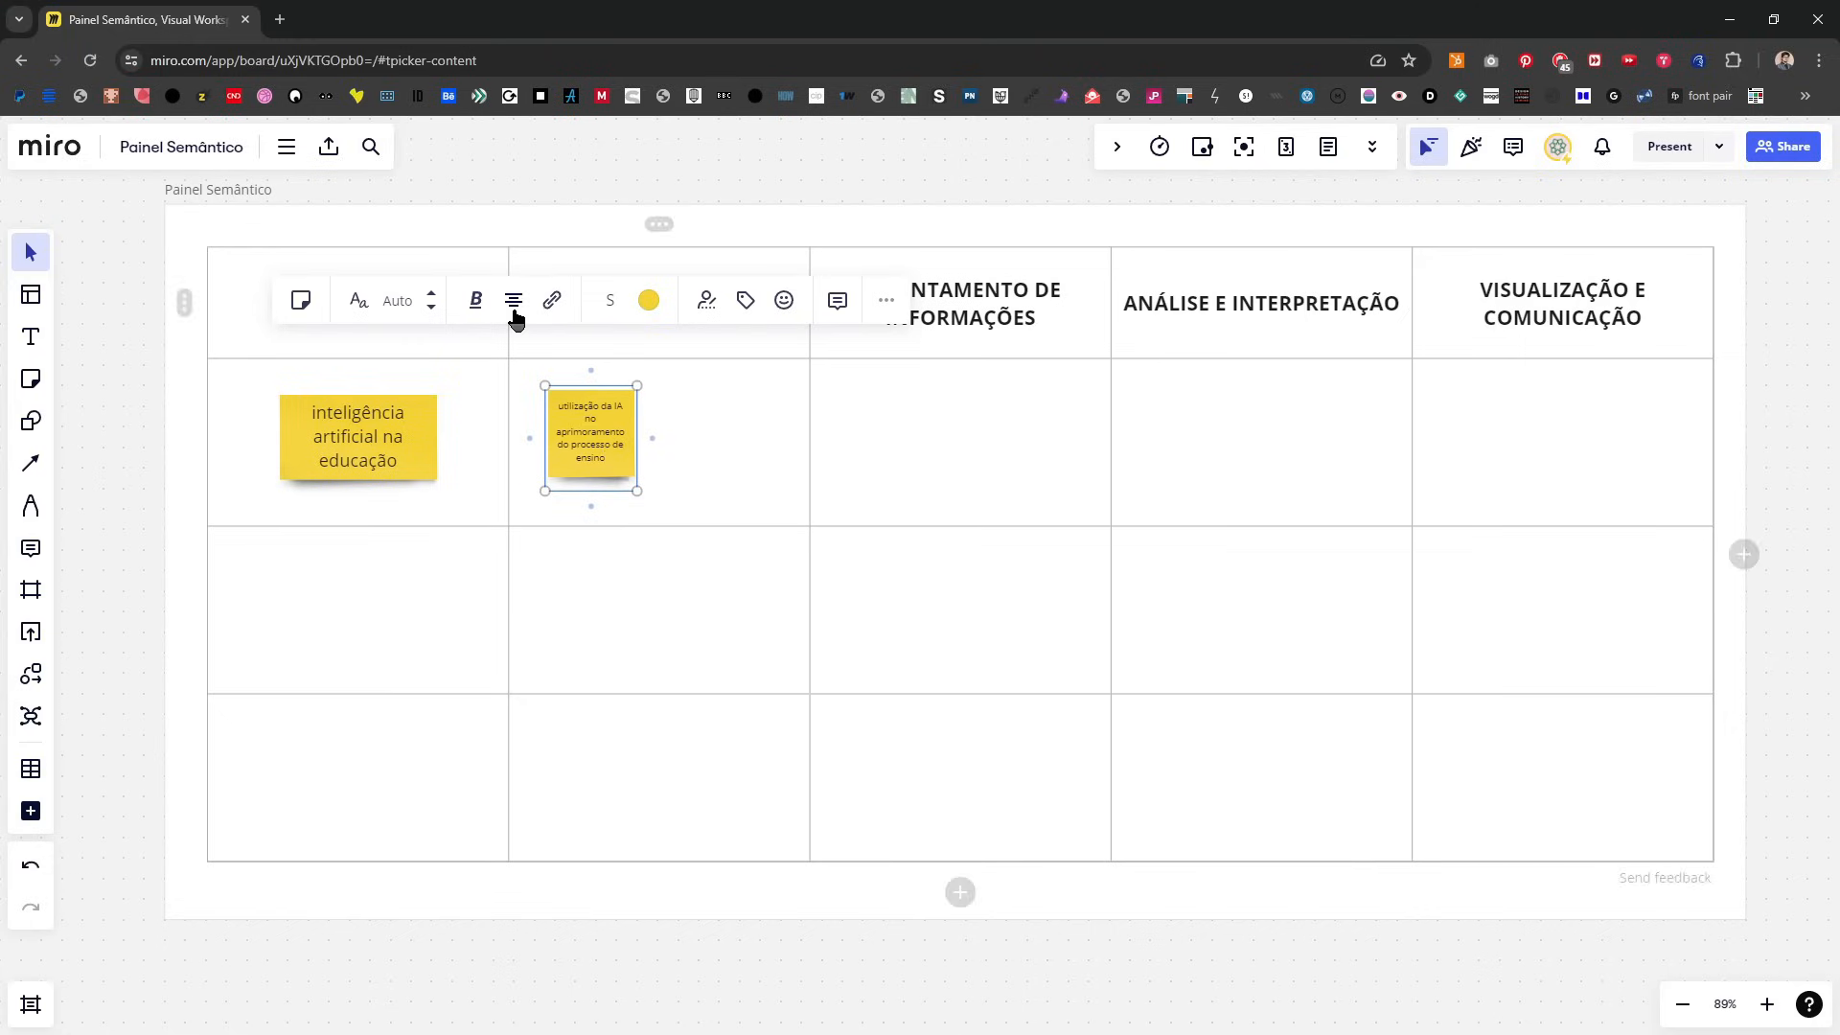
left_click_drag(637, 464, 640, 410)
left_click(627, 999)
Step: Duplicate the DEFINIÇÃO note, placing the original in the cell's upper-left corner and the copy in its lower-right part
left_click(644, 421)
key("ctrl+d")
left_click_drag(794, 472, 712, 479)
left_click(709, 968)
left_click_drag(588, 400, 571, 397)
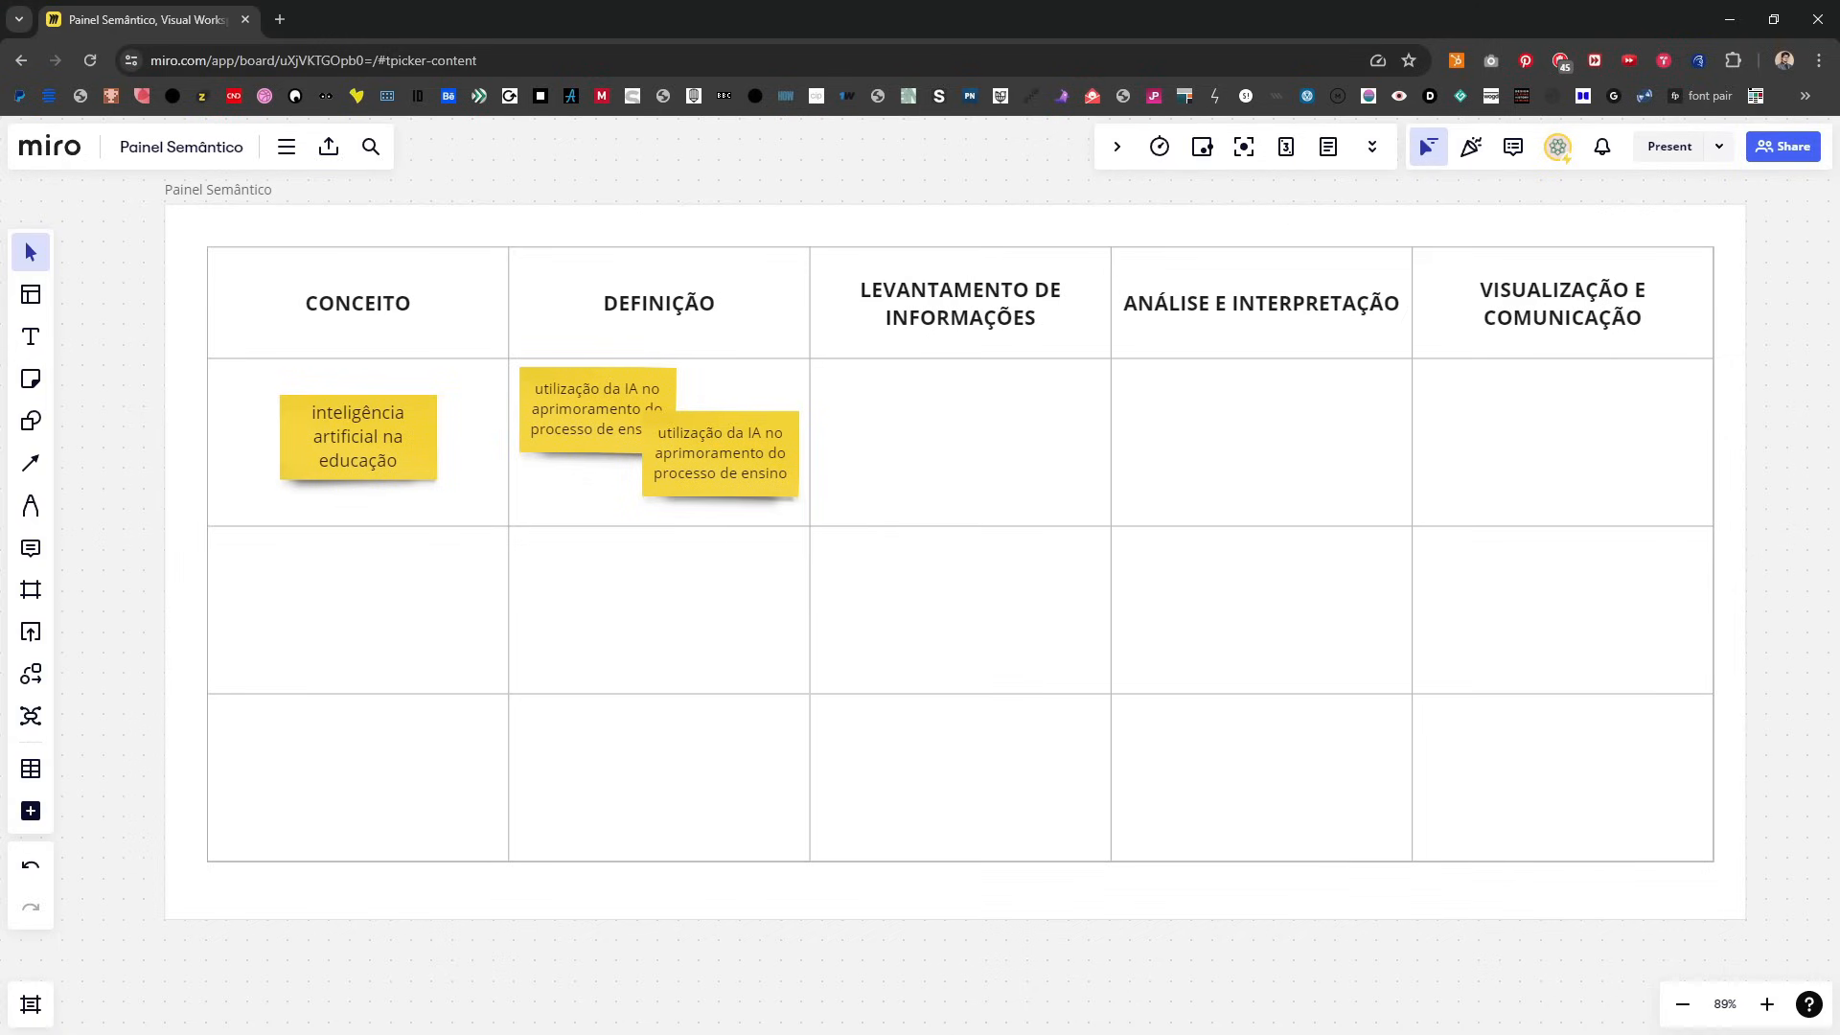
Step: Replace the duplicated note's text with "personalização da aprendizagem"
double_click(722, 447)
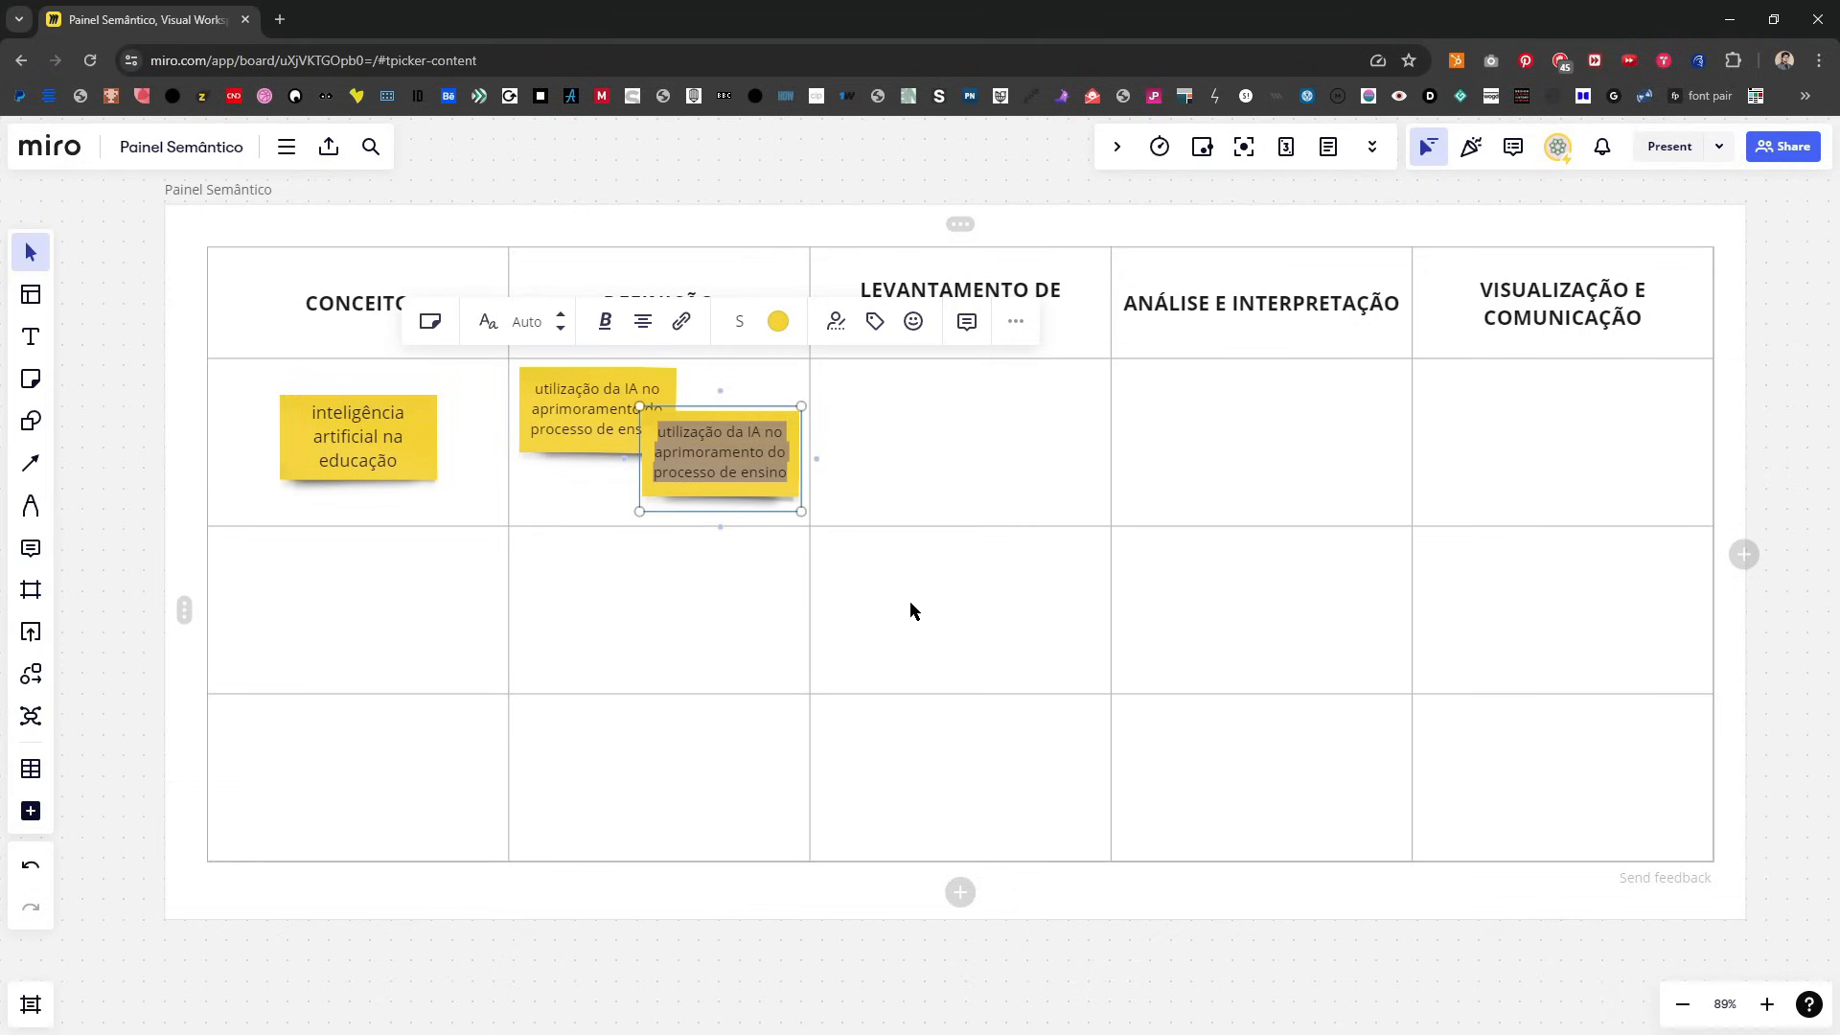
type("personalização da aprendiuz")
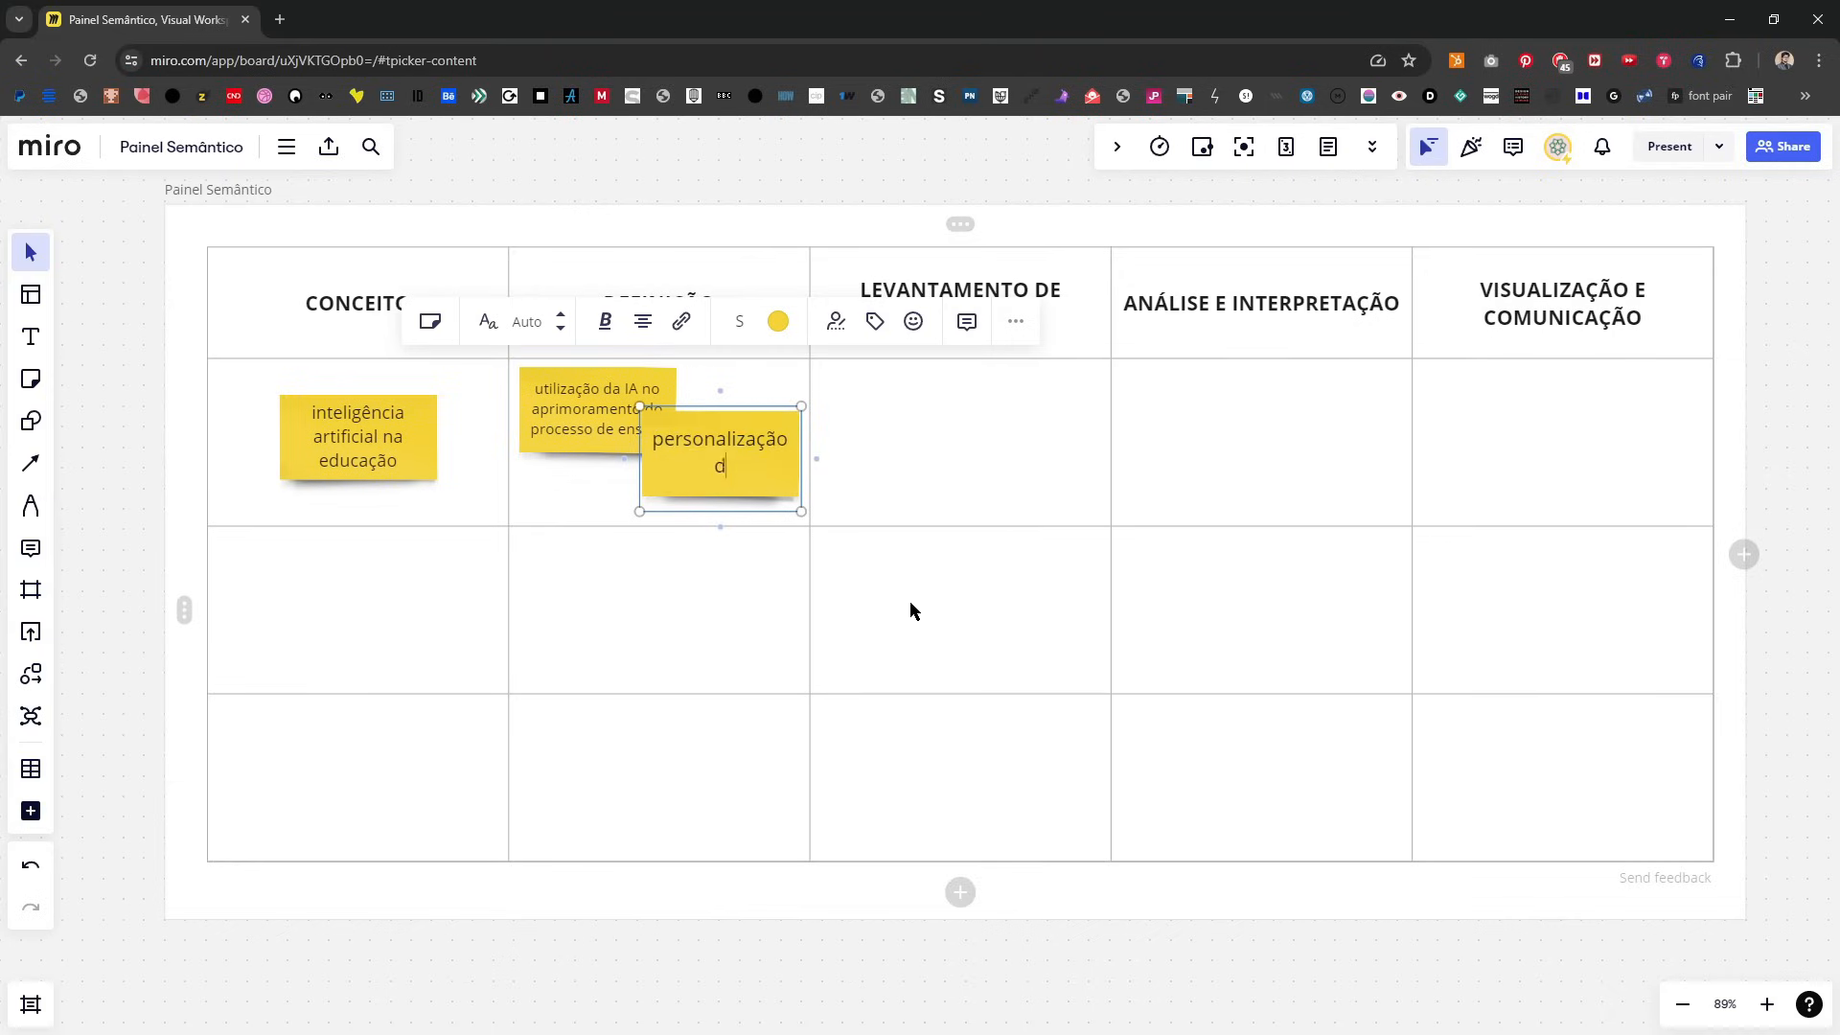
key("BackSpace")
key("BackSpace")
type("zagem")
Step: Make the "personalização da aprendizagem" note square and move it beside the first DEFINIÇÃO note
left_click_drag(639, 483, 730, 478)
left_click(710, 968)
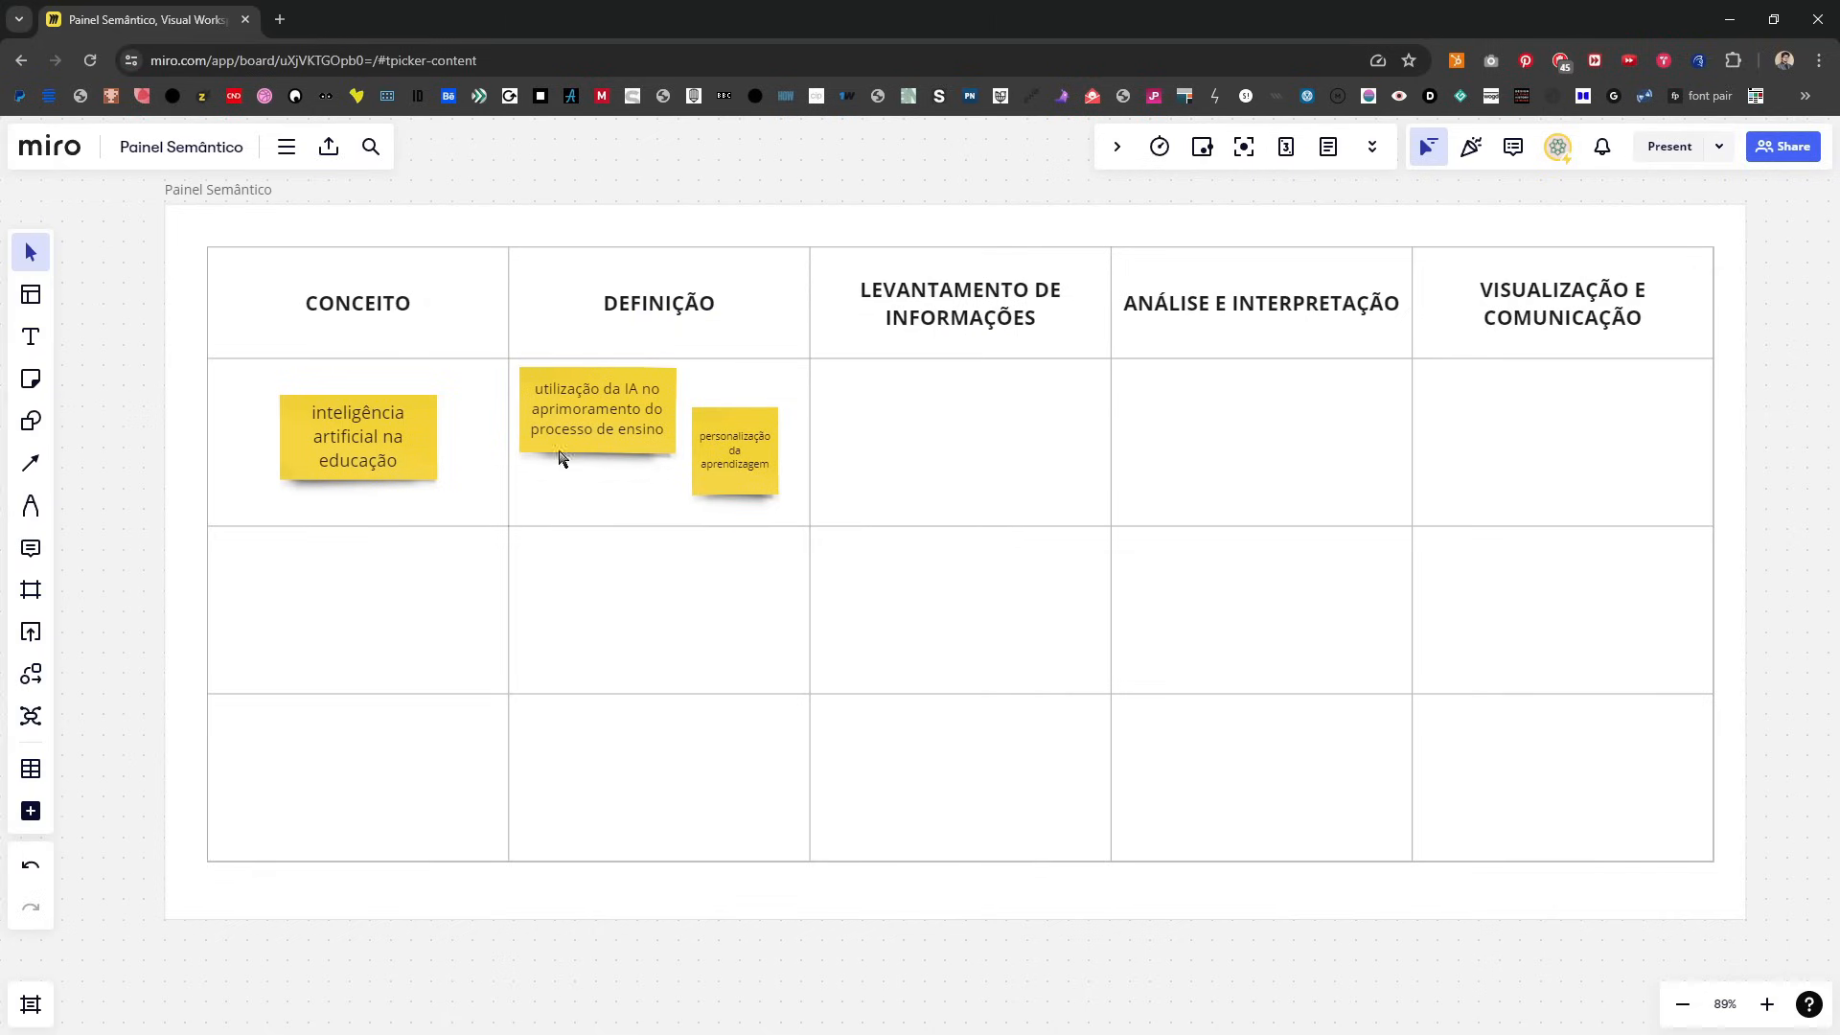
left_click(625, 436)
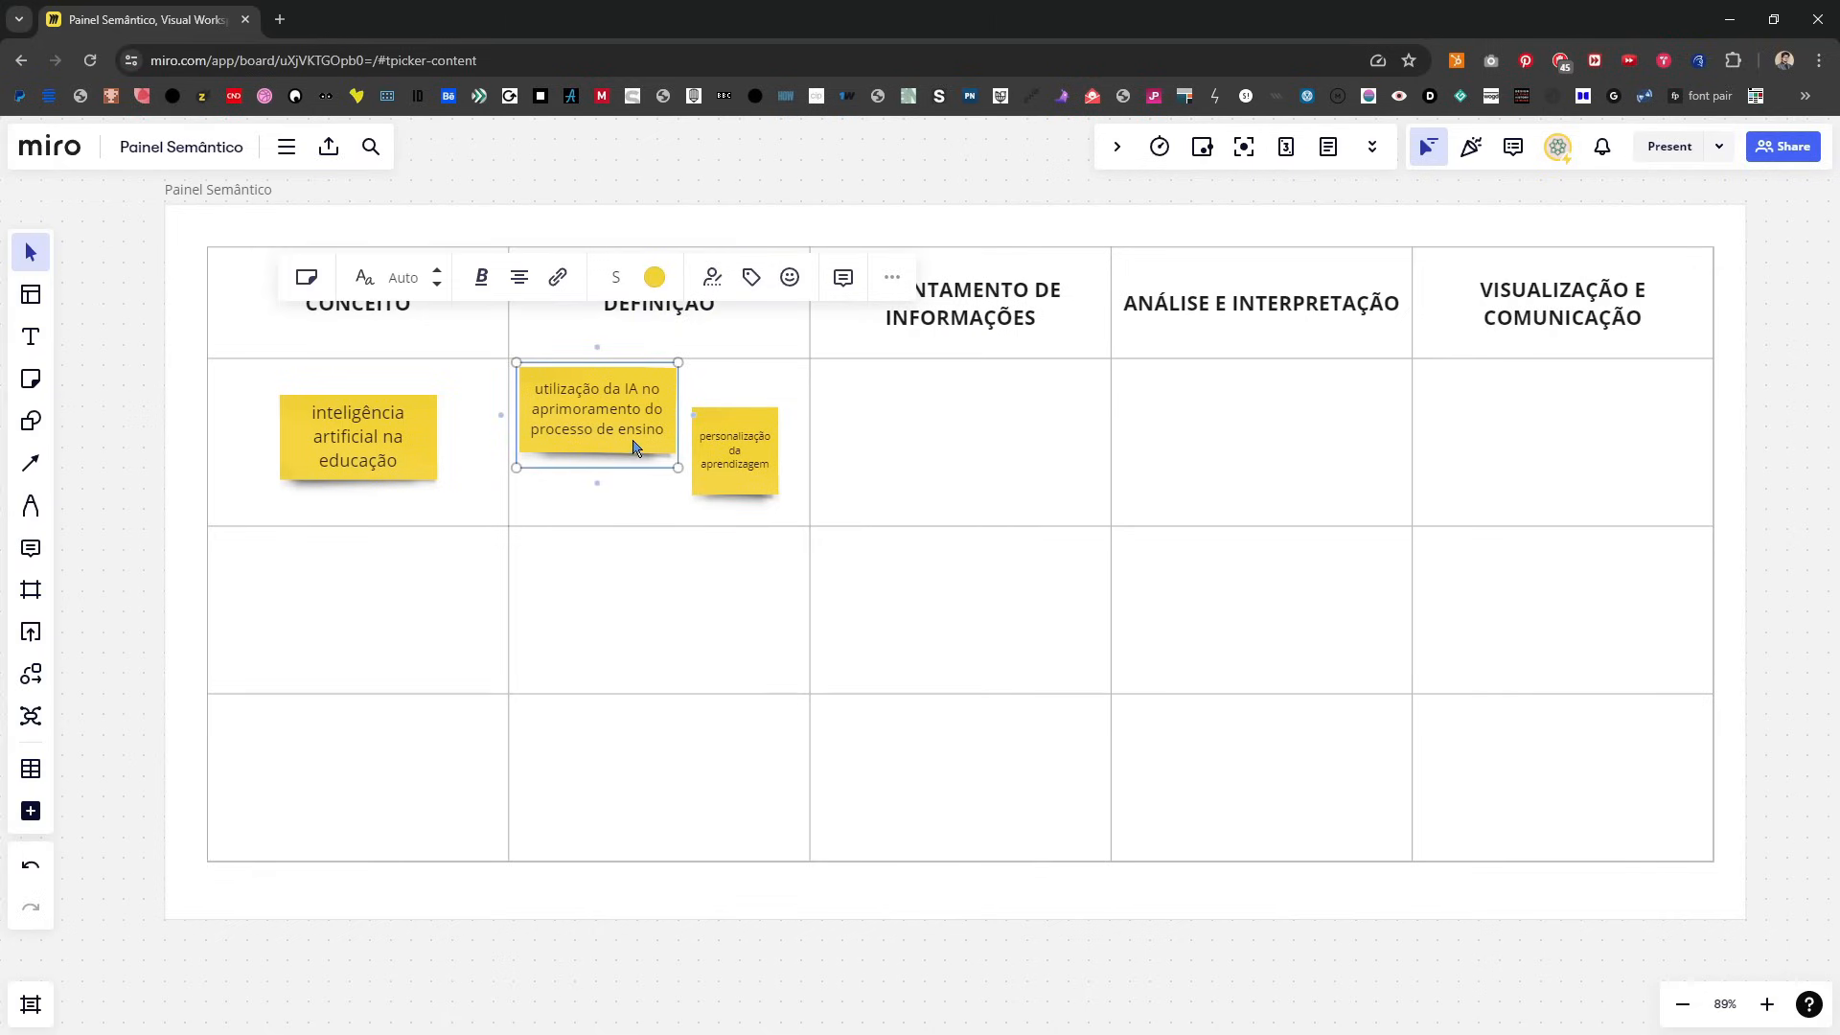
left_click_drag(767, 442, 791, 403)
key("n")
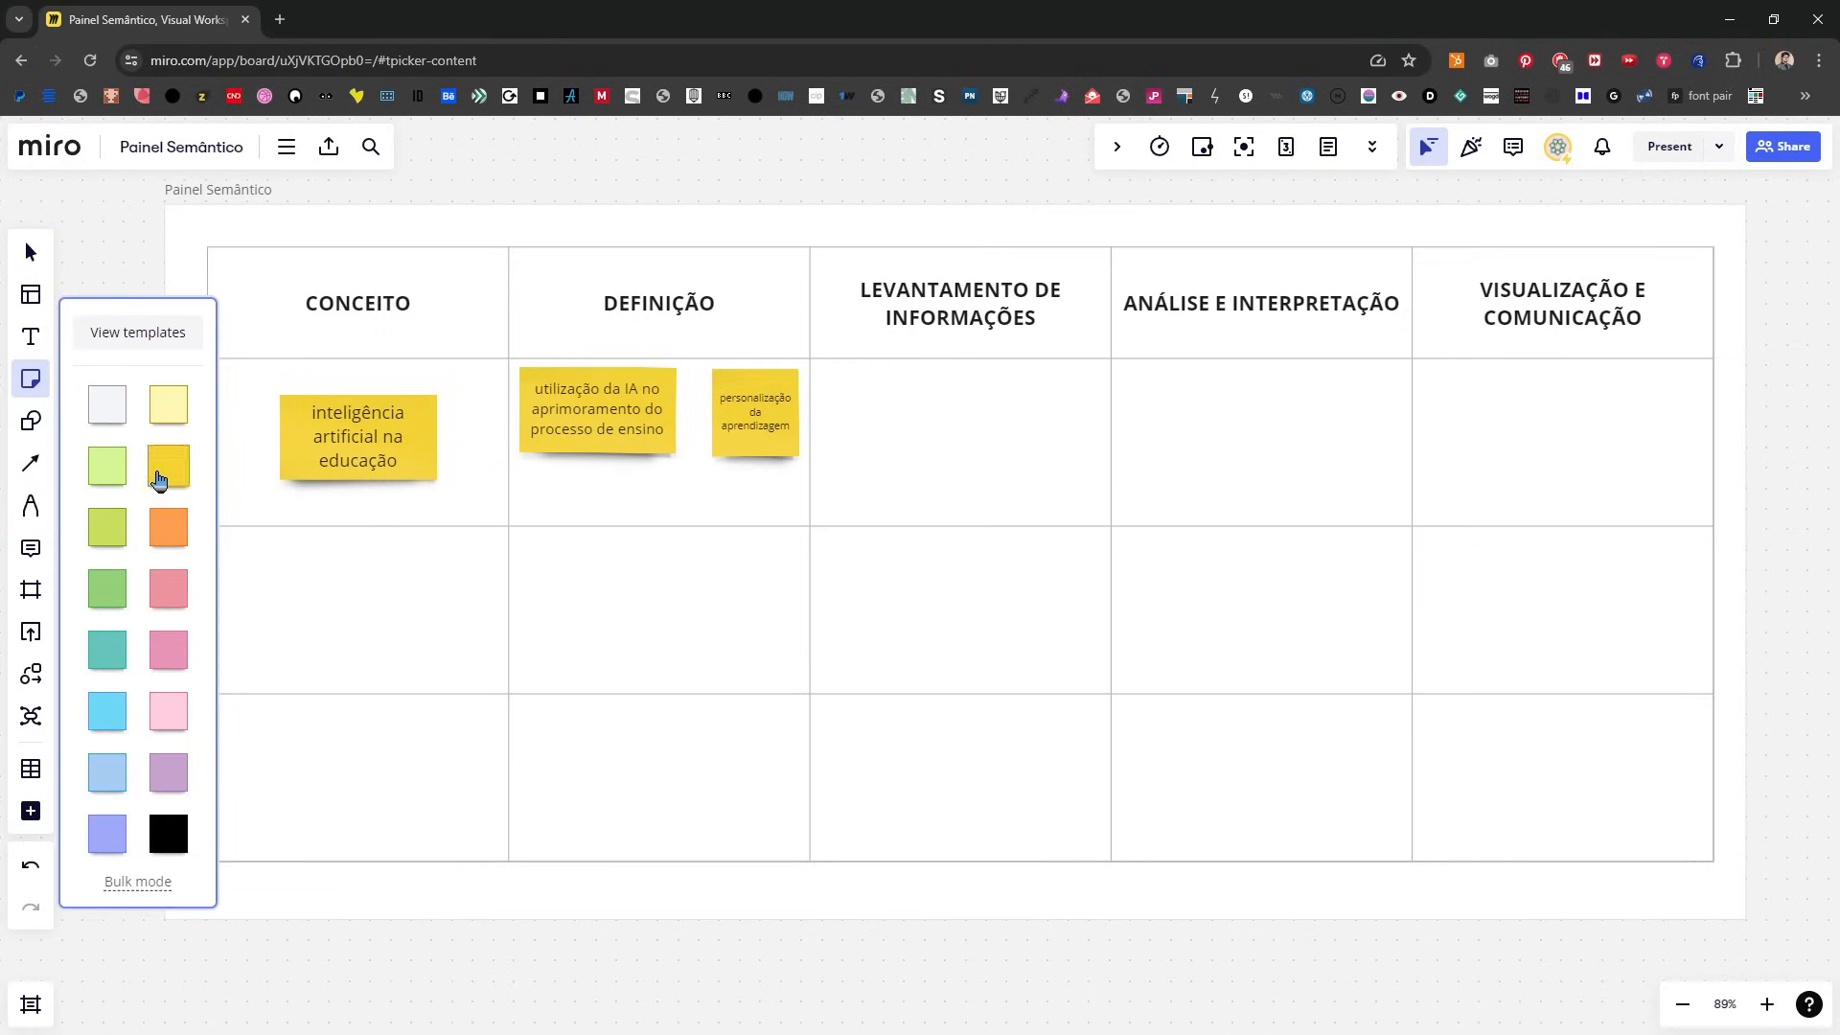
key("v")
left_click(656, 456)
left_click(694, 510)
type("n")
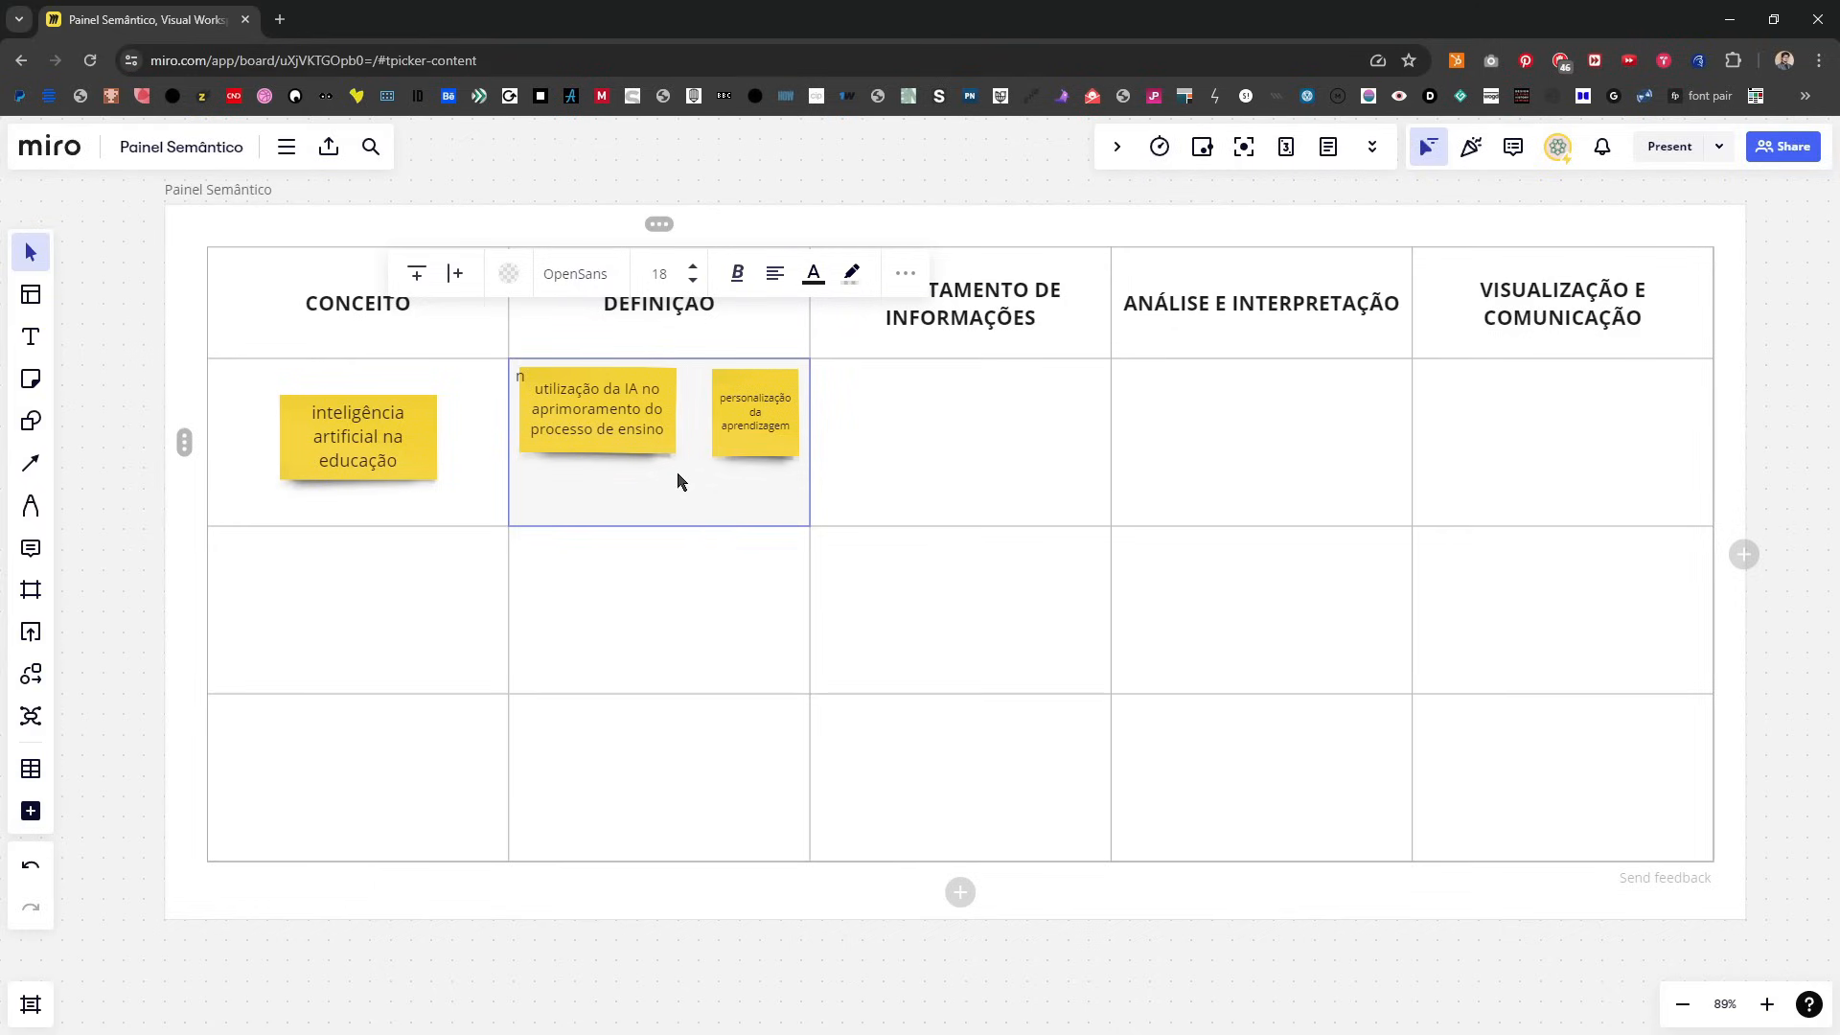
left_click(522, 383)
key("ctrl+z")
left_click(665, 995)
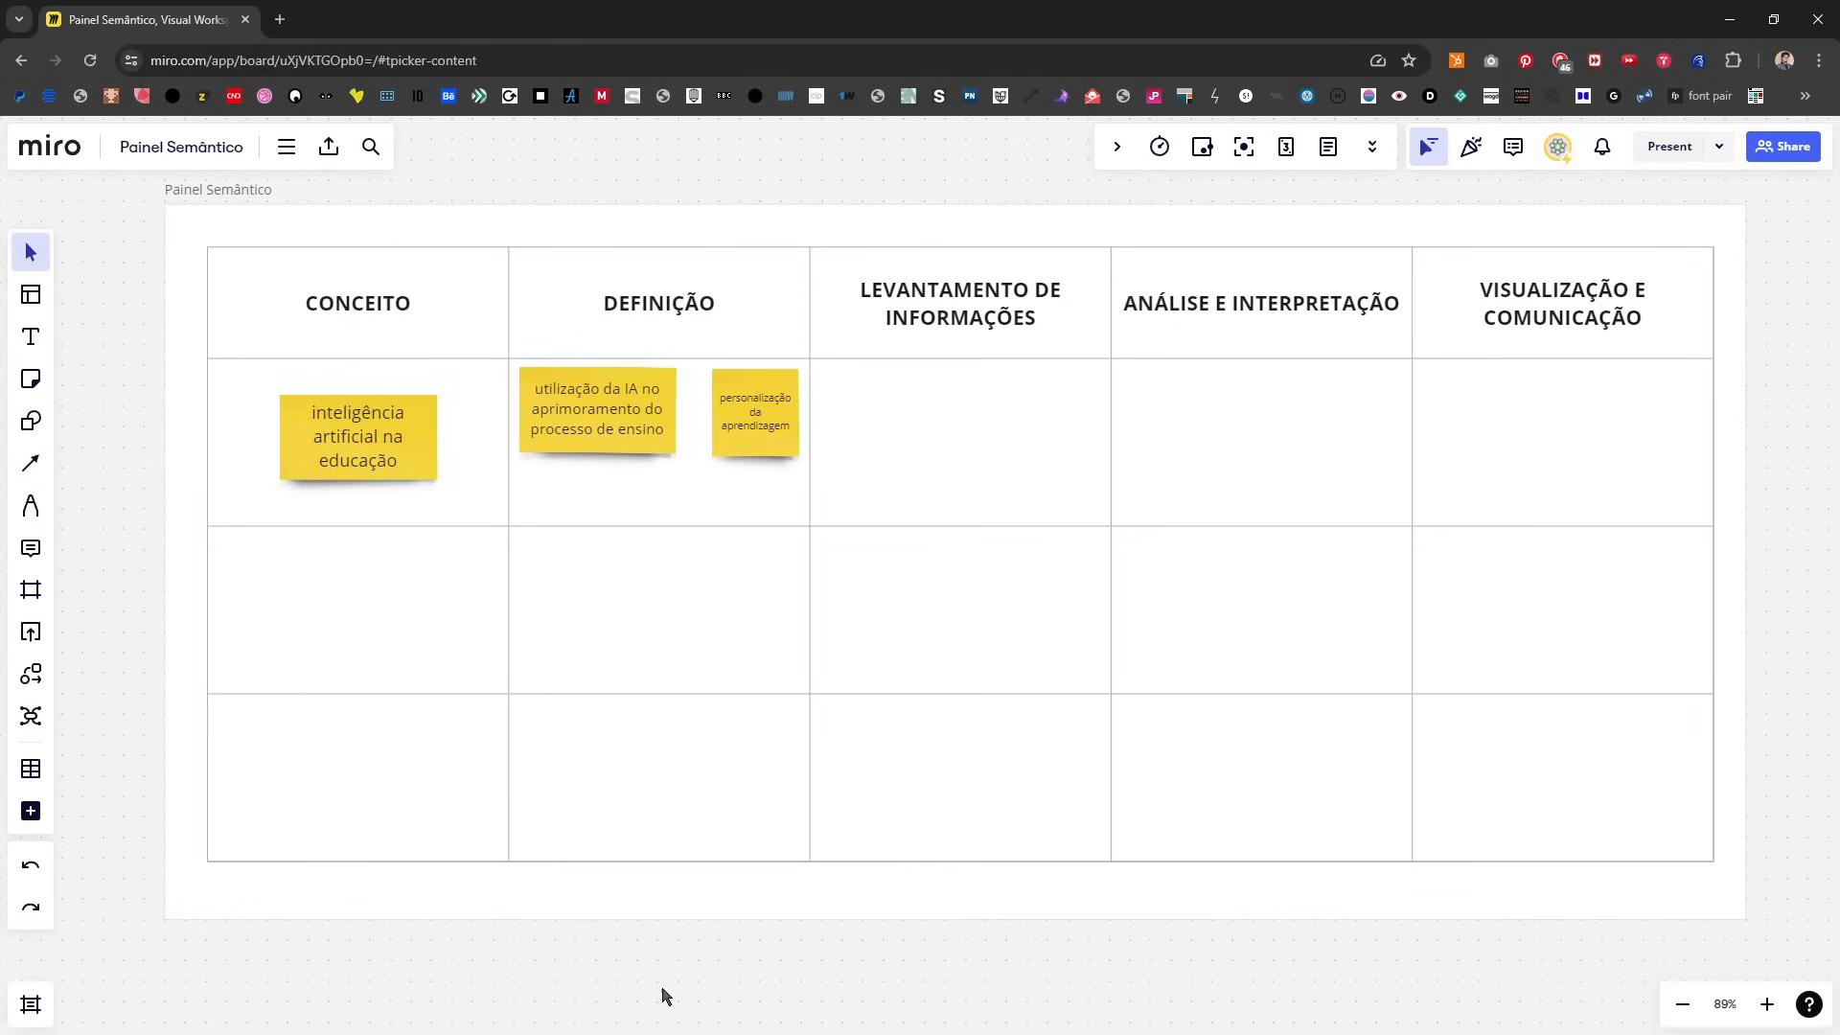
Step: Add a third yellow sticky note reading "ferramentas pedagógicas inovadoras" in the first DEFINIÇÃO cell
key("n")
left_click(679, 438)
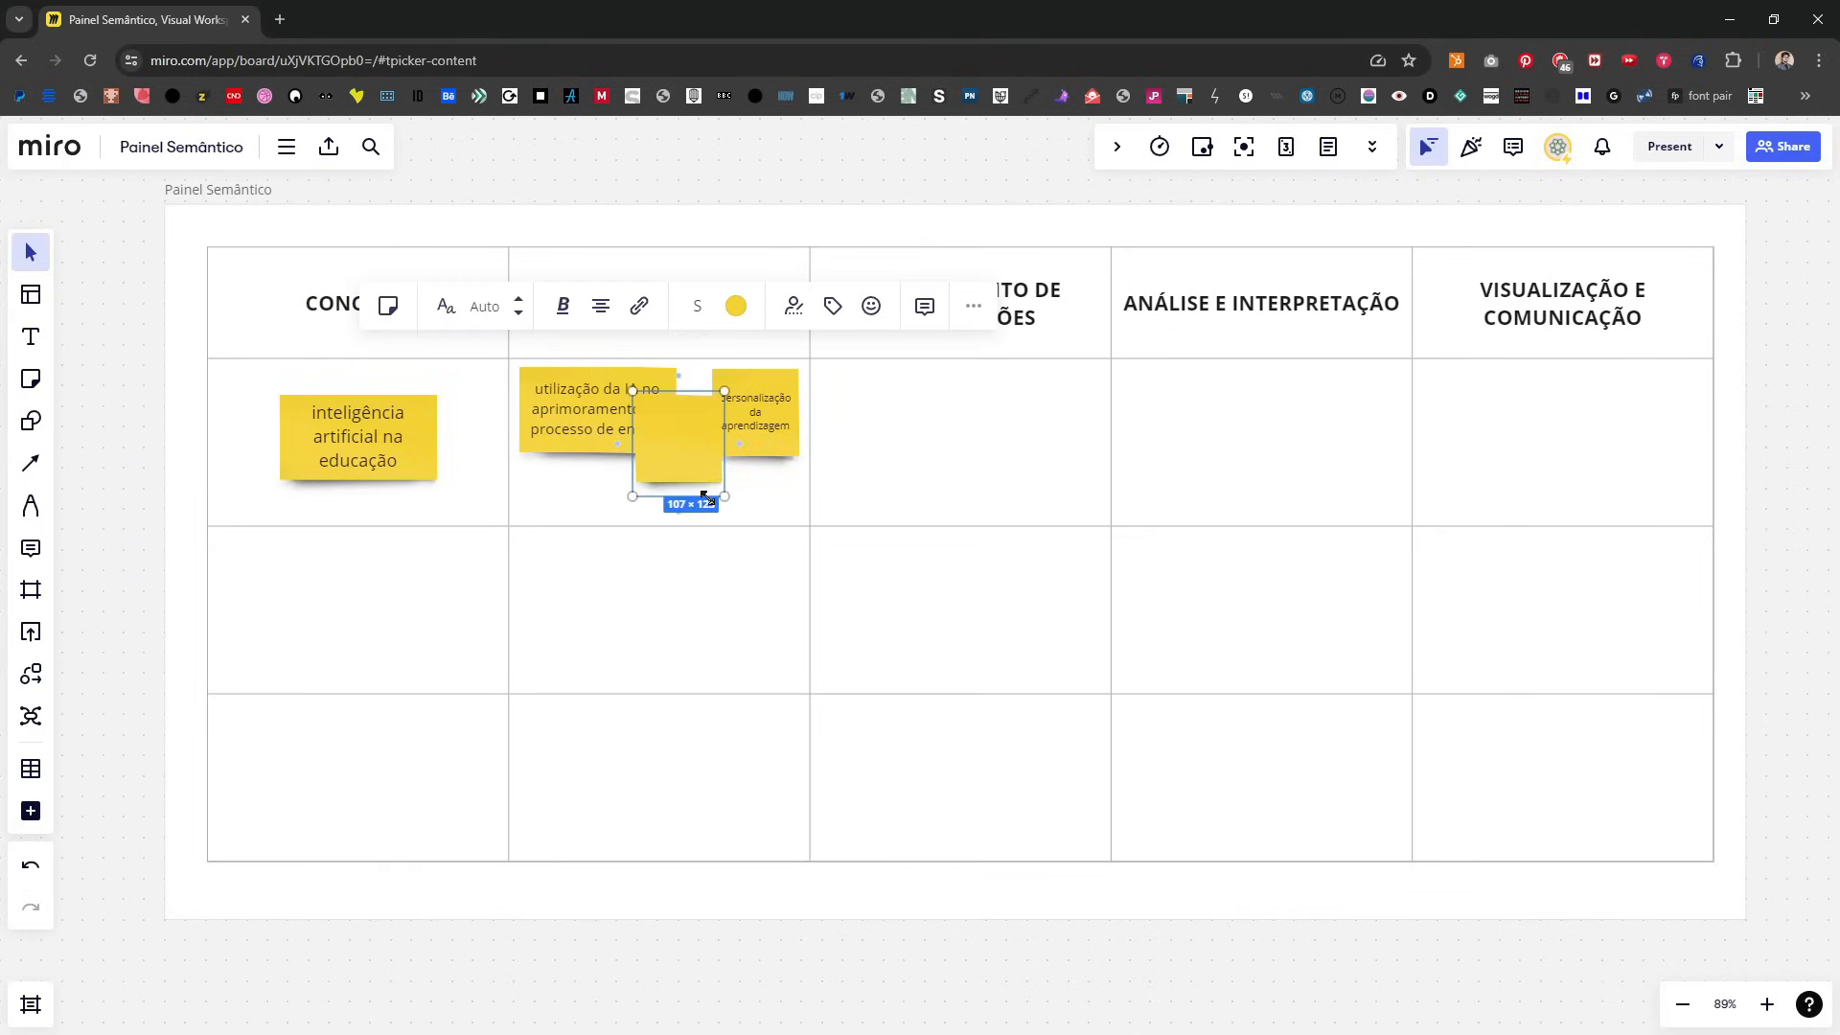
type("automação de tarefas")
key("ctrl+a")
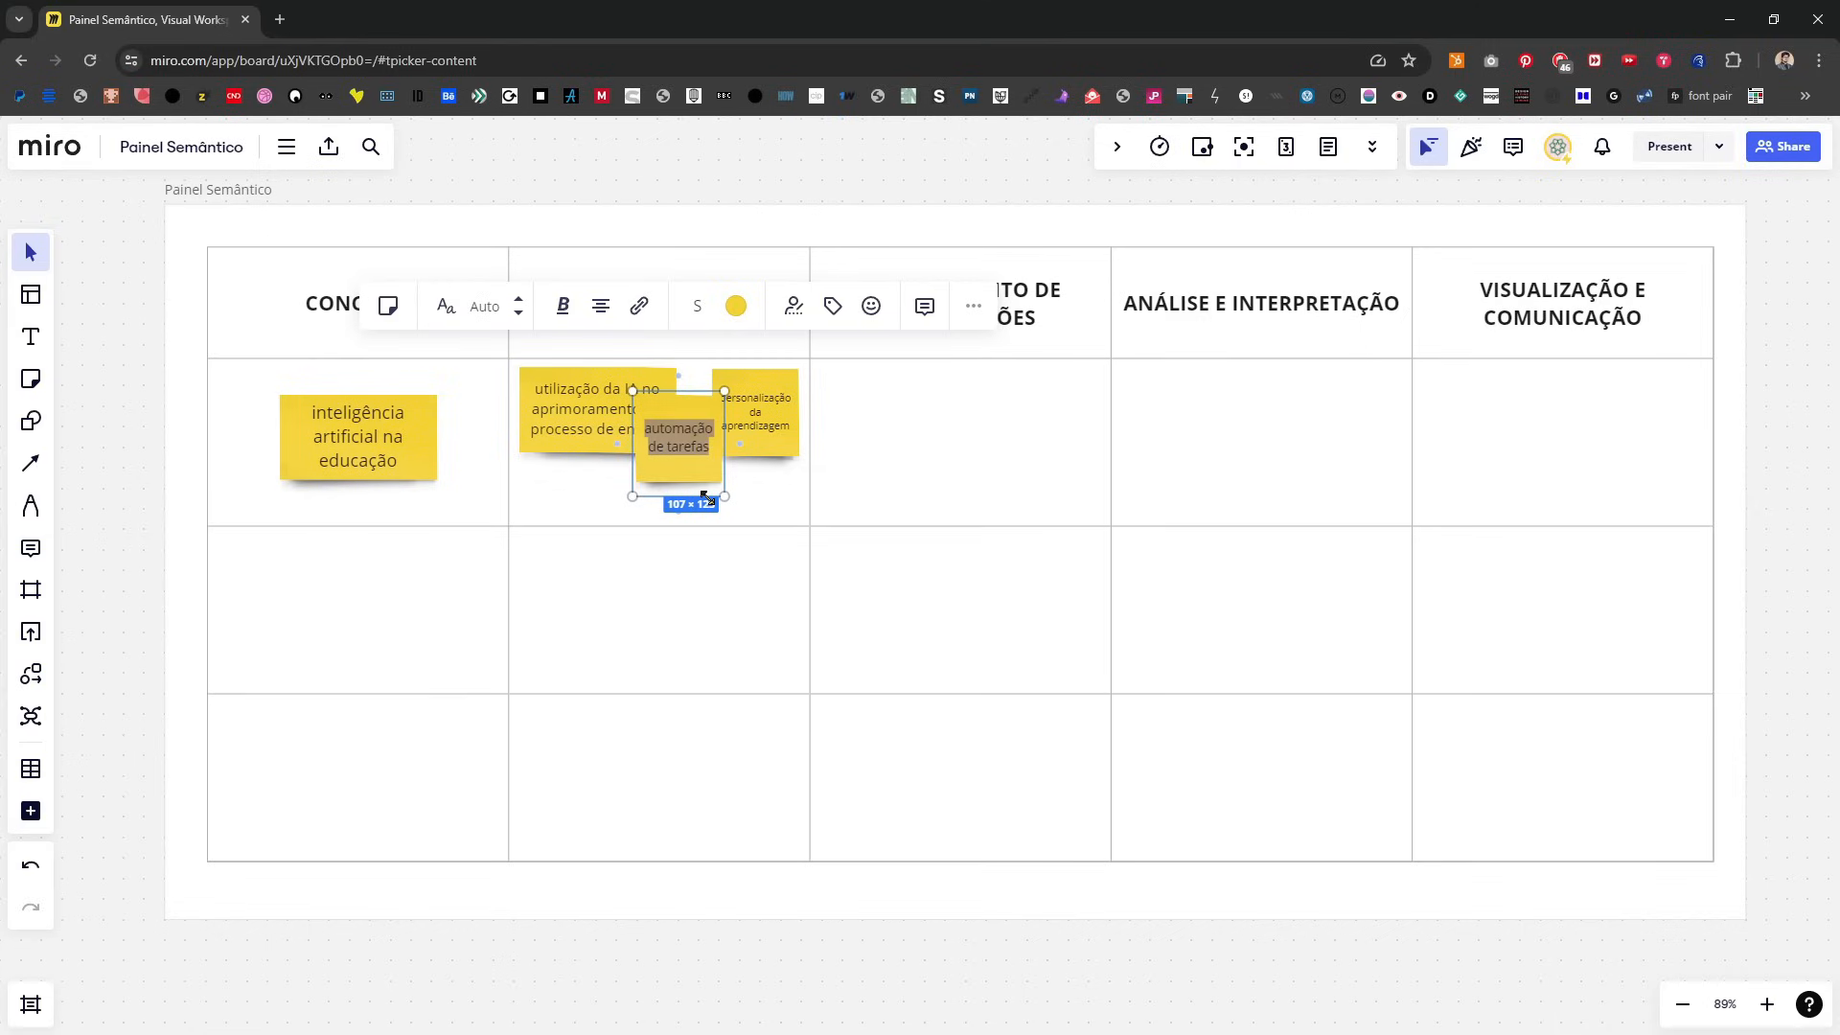
type("ferramentas")
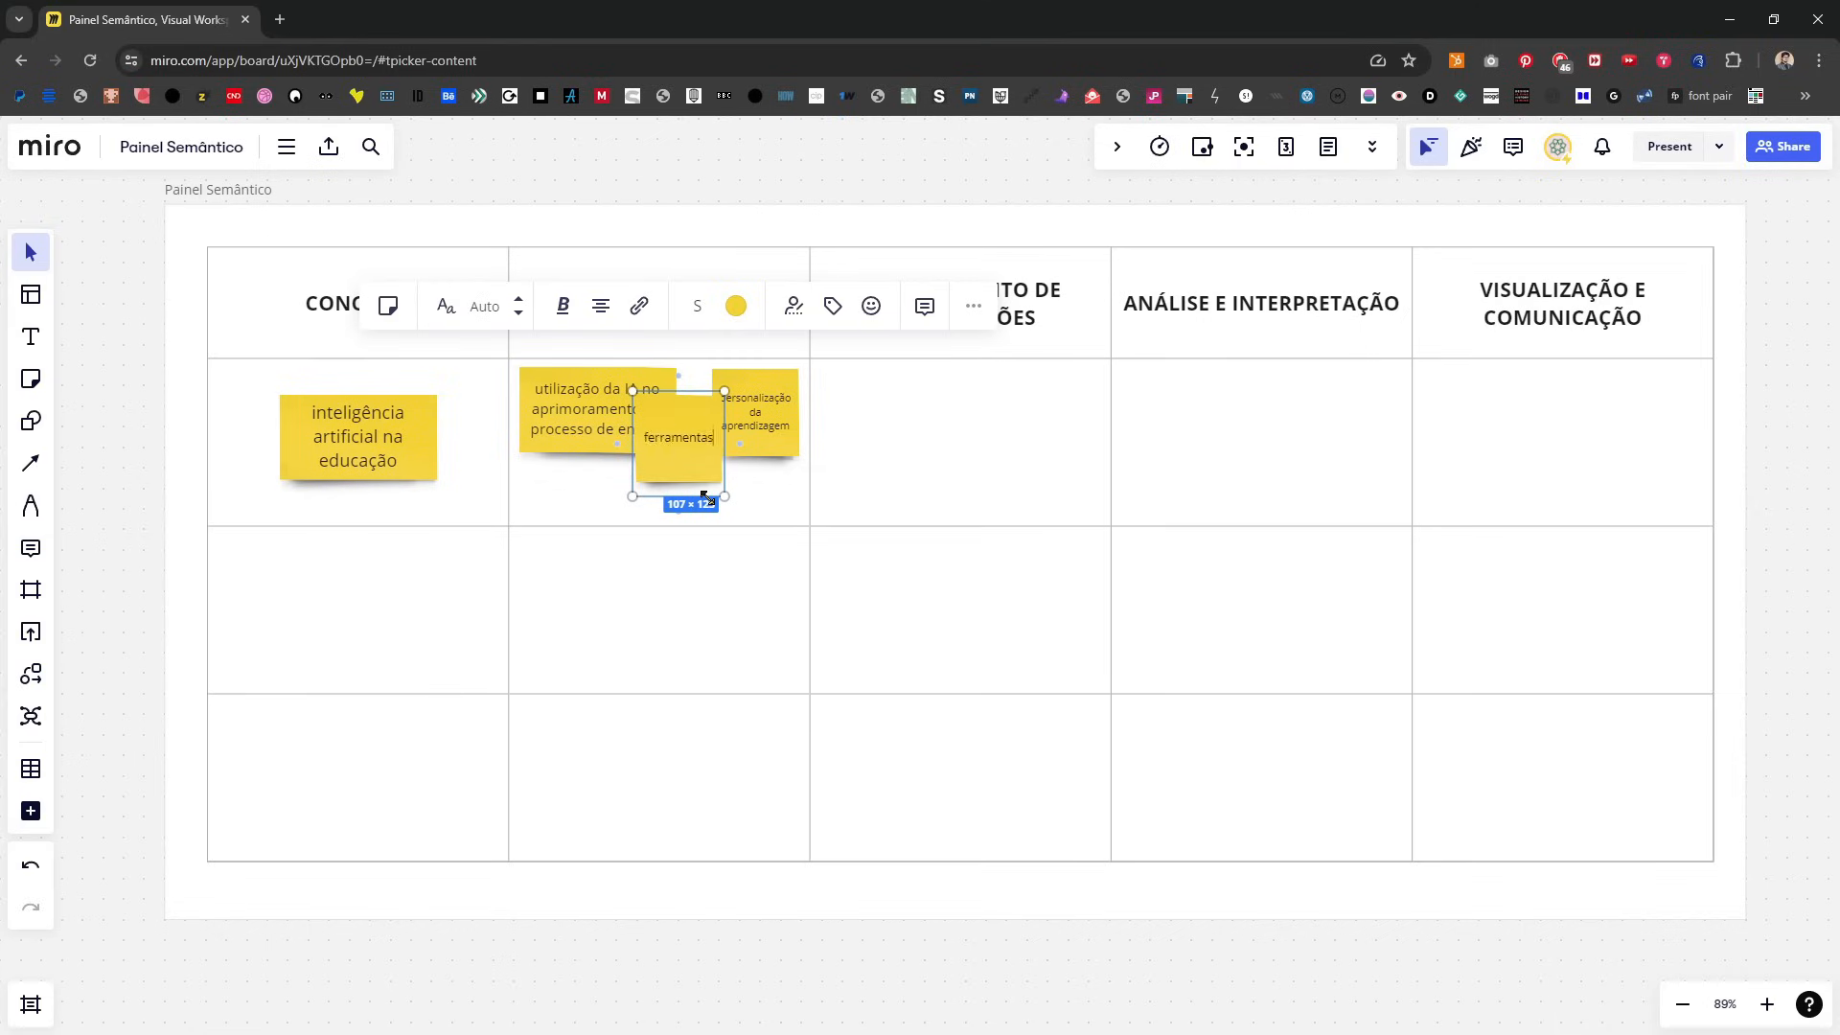
type(" pedagógicas inovadoras")
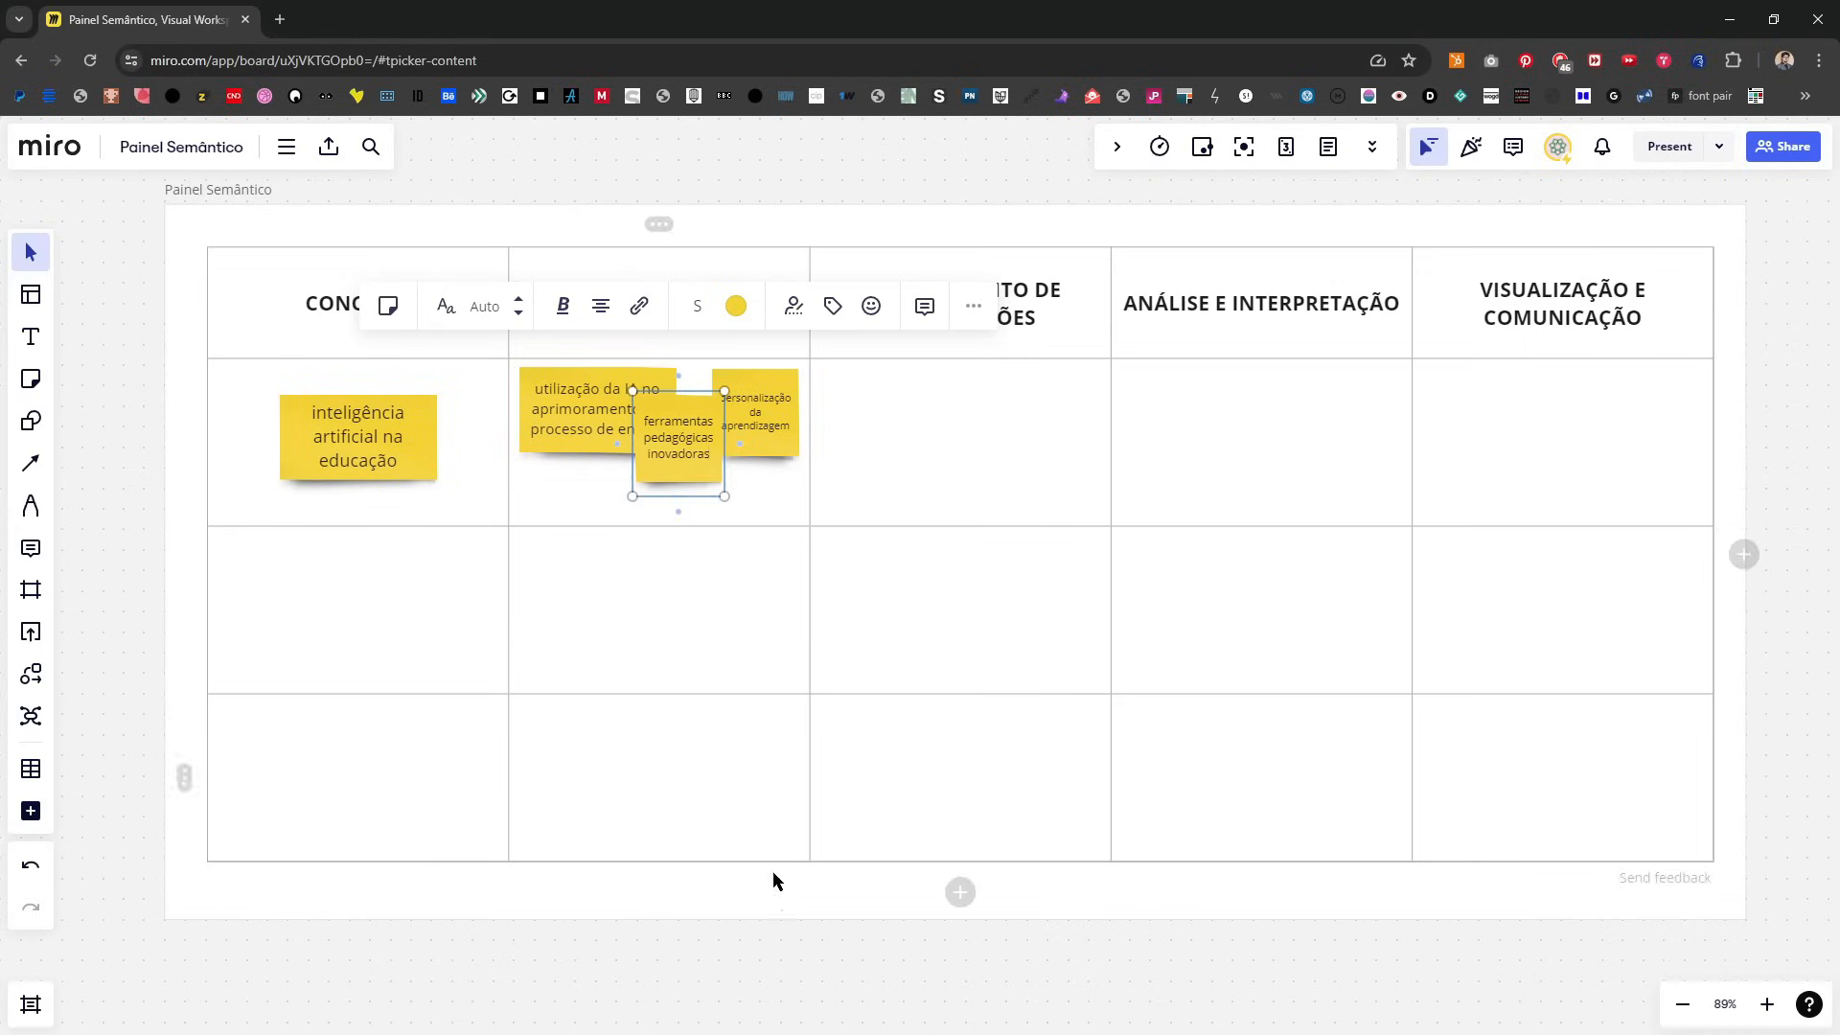
left_click(713, 707)
Step: Arrange the three DEFINIÇÃO notes, with the pedagogical tools note below, the personalization note at upper right, and the AI use note slightly lower
left_click_drag(704, 454, 667, 514)
left_click_drag(752, 442, 717, 474)
left_click_drag(547, 384, 553, 406)
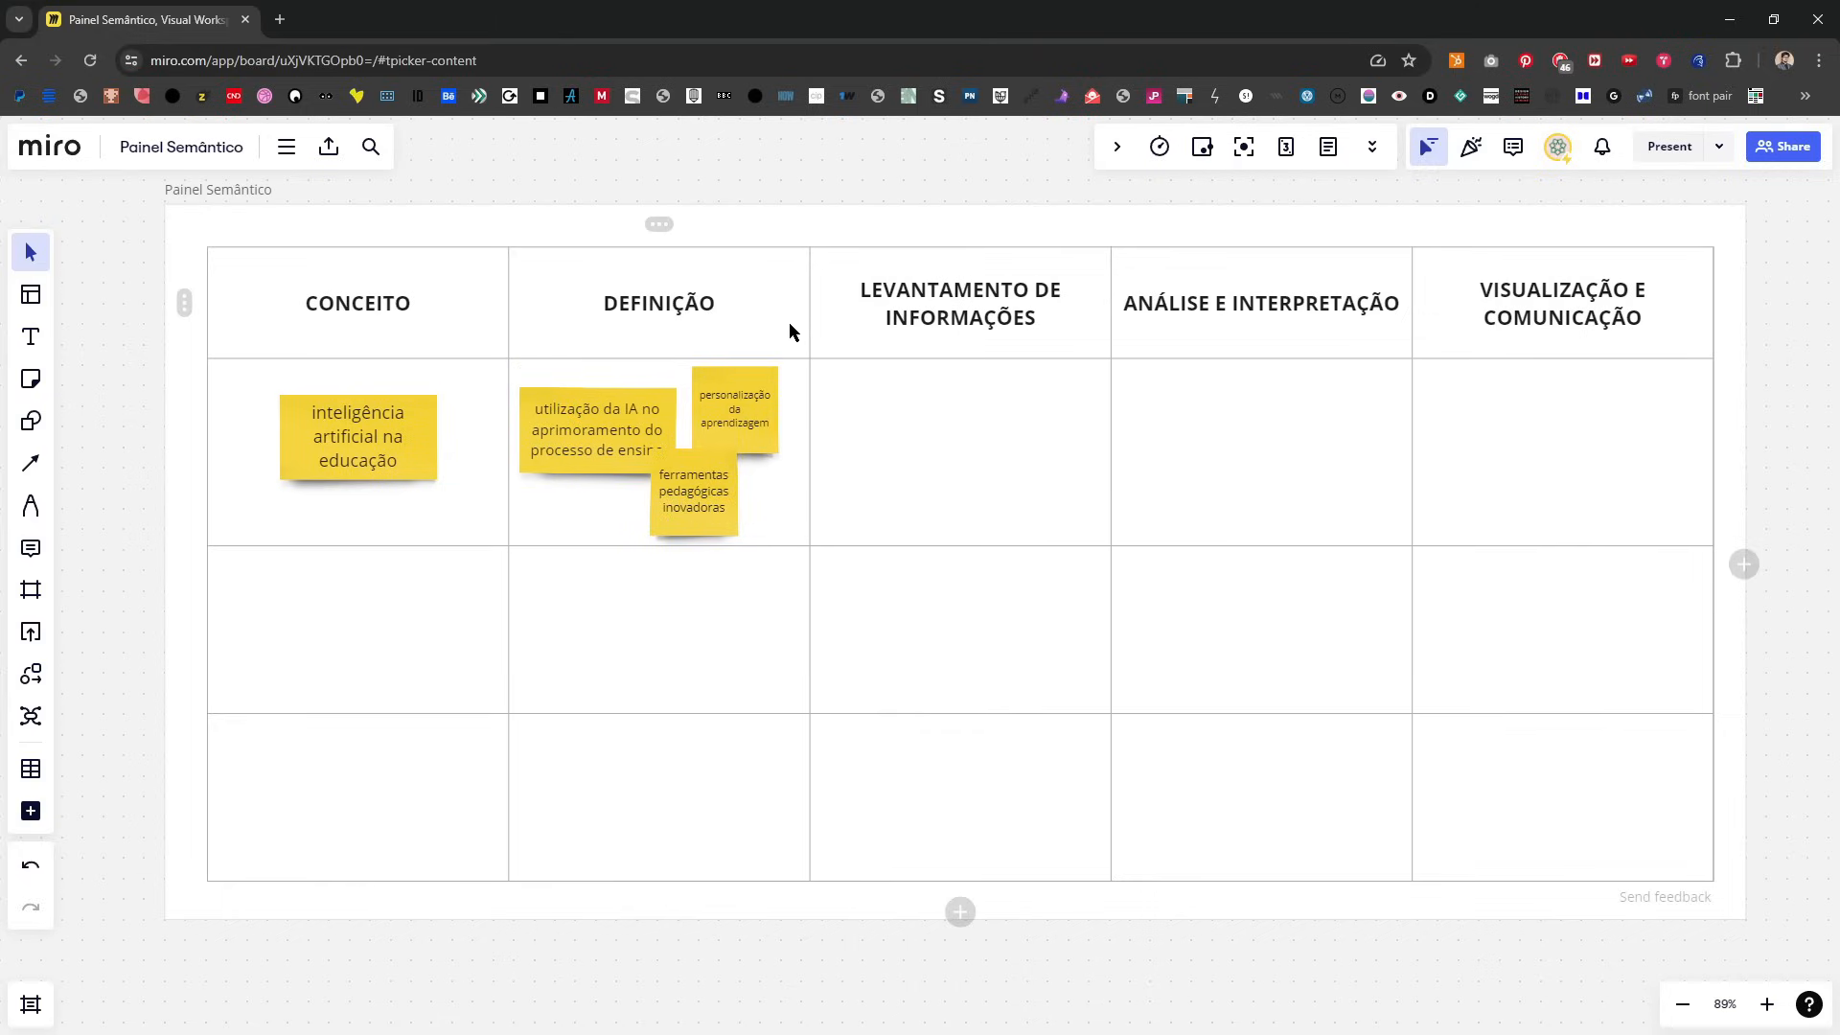
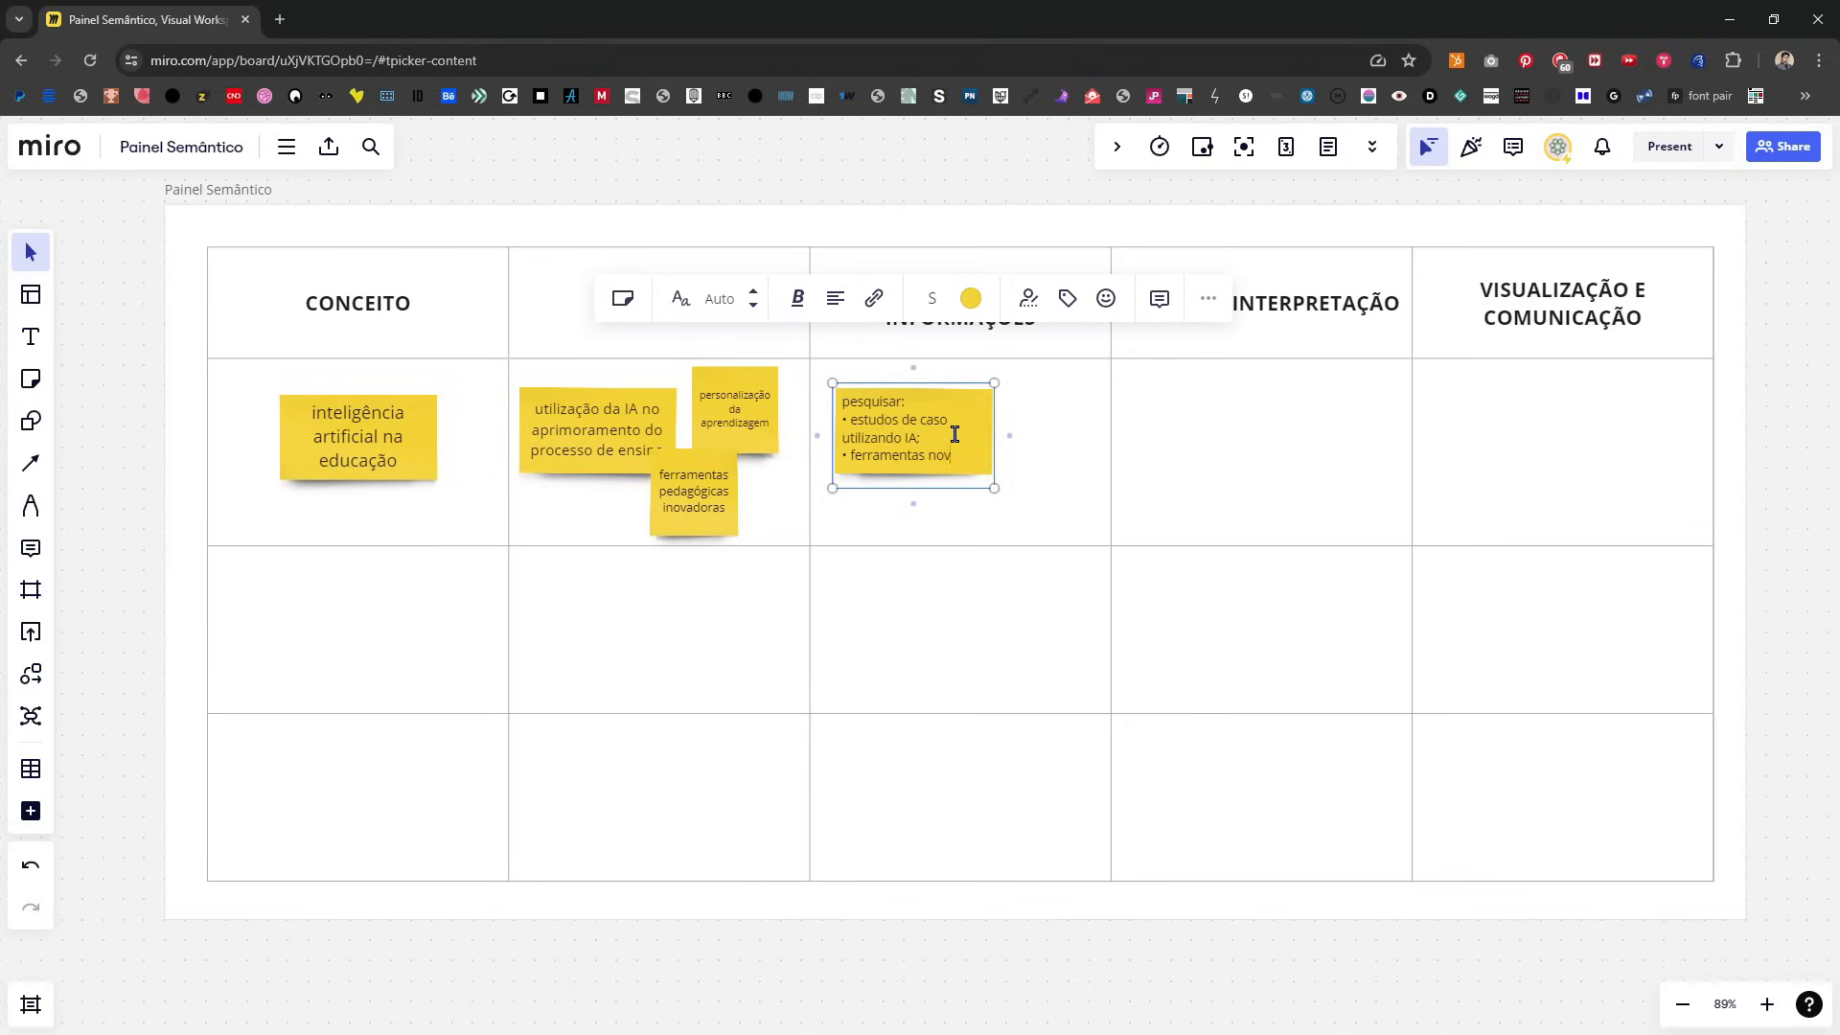
Step: Complete the second bullet of the "pesquisar" note as "ferramentas novas da pedagogia criadas com IA;"
type("da pegad")
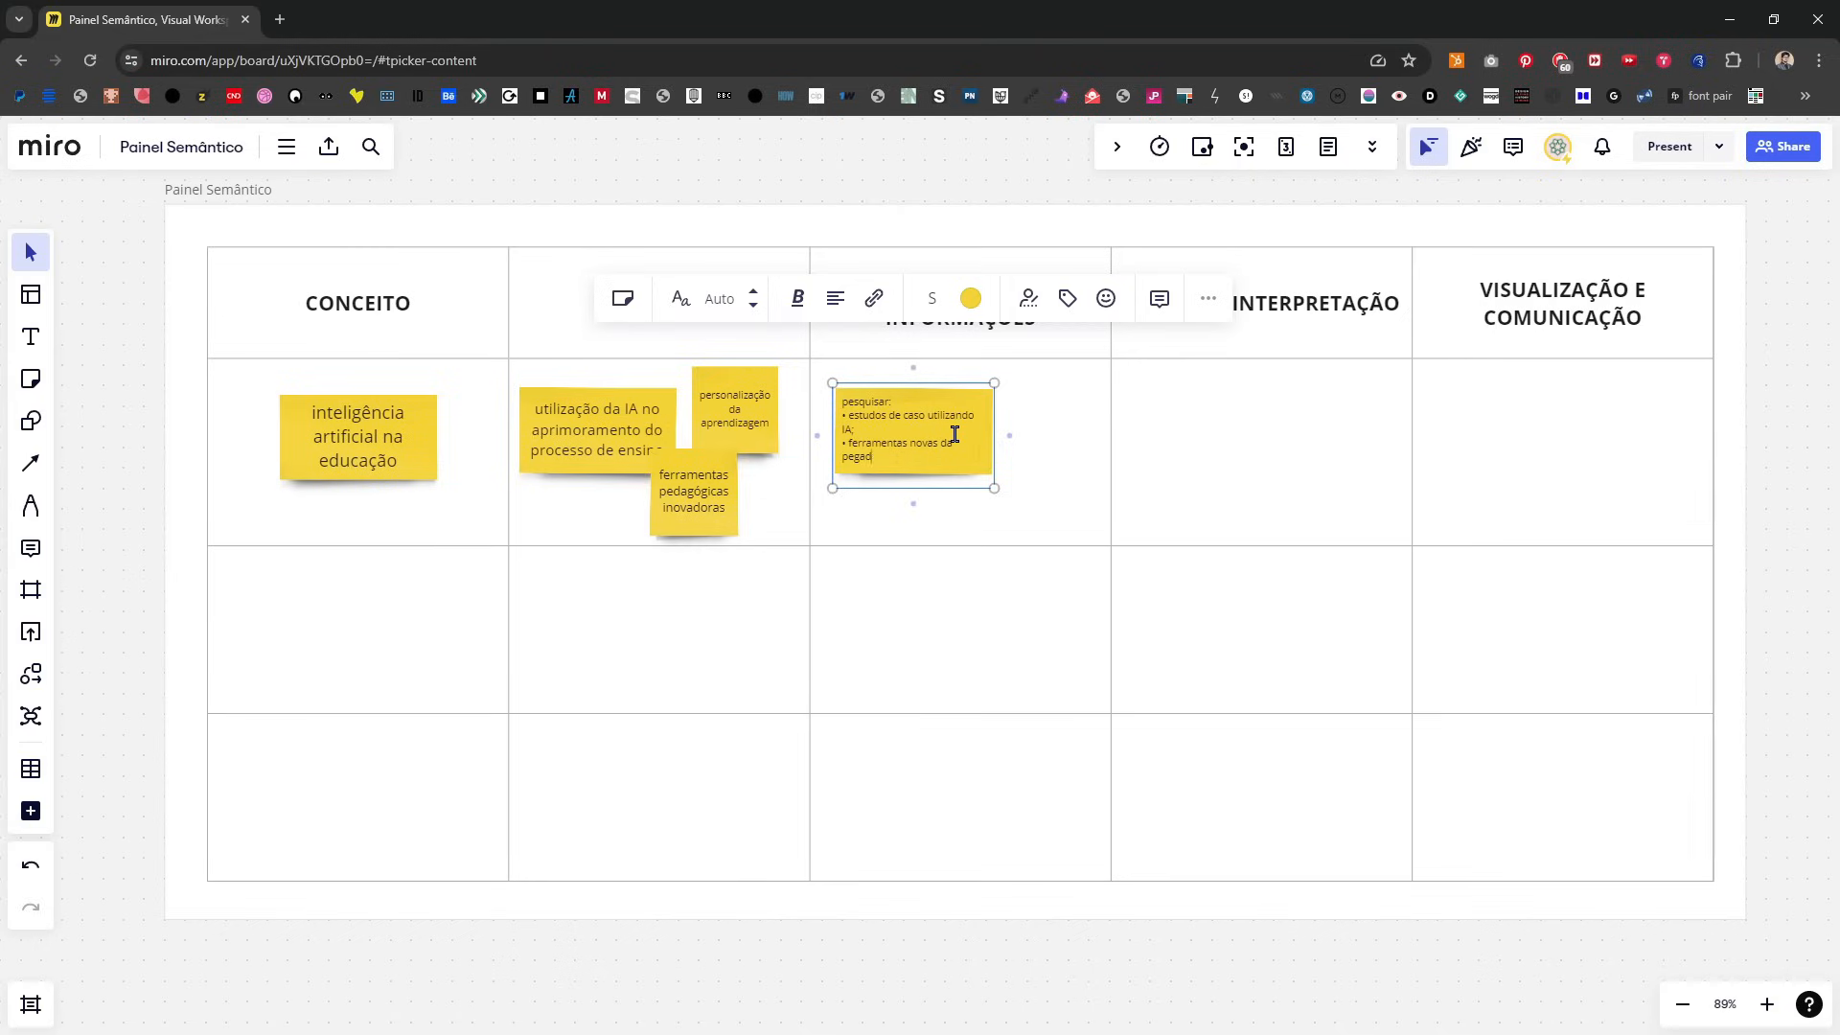
key("BackSpace")
type("g")
key("BackSpace")
key("BackSpace")
key("BackSpace")
key("BackSpace")
key("BackSpace")
key("BackSpace")
key("BackSpace")
type("dago")
key("Return")
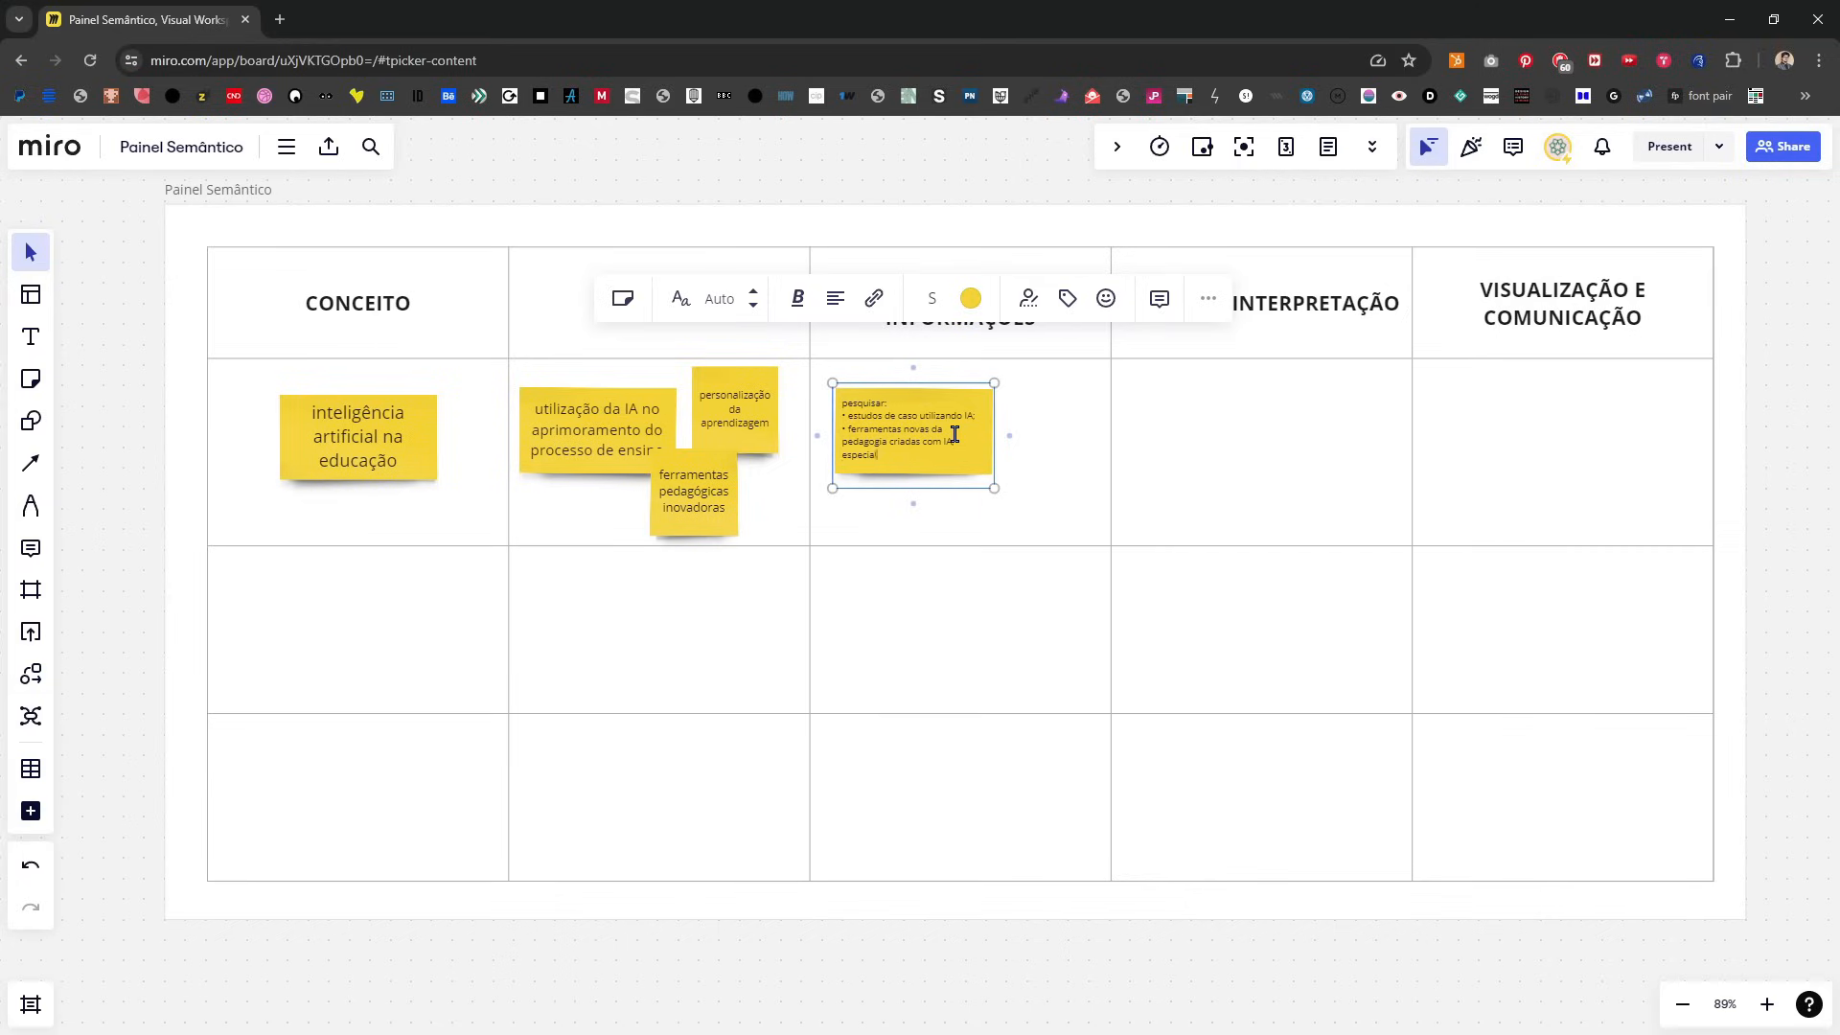
Step: Add a third bullet to the "pesquisar" note reading "especialistas em IA falando sobre educação"
type("•")
key("End")
type("sobre edu")
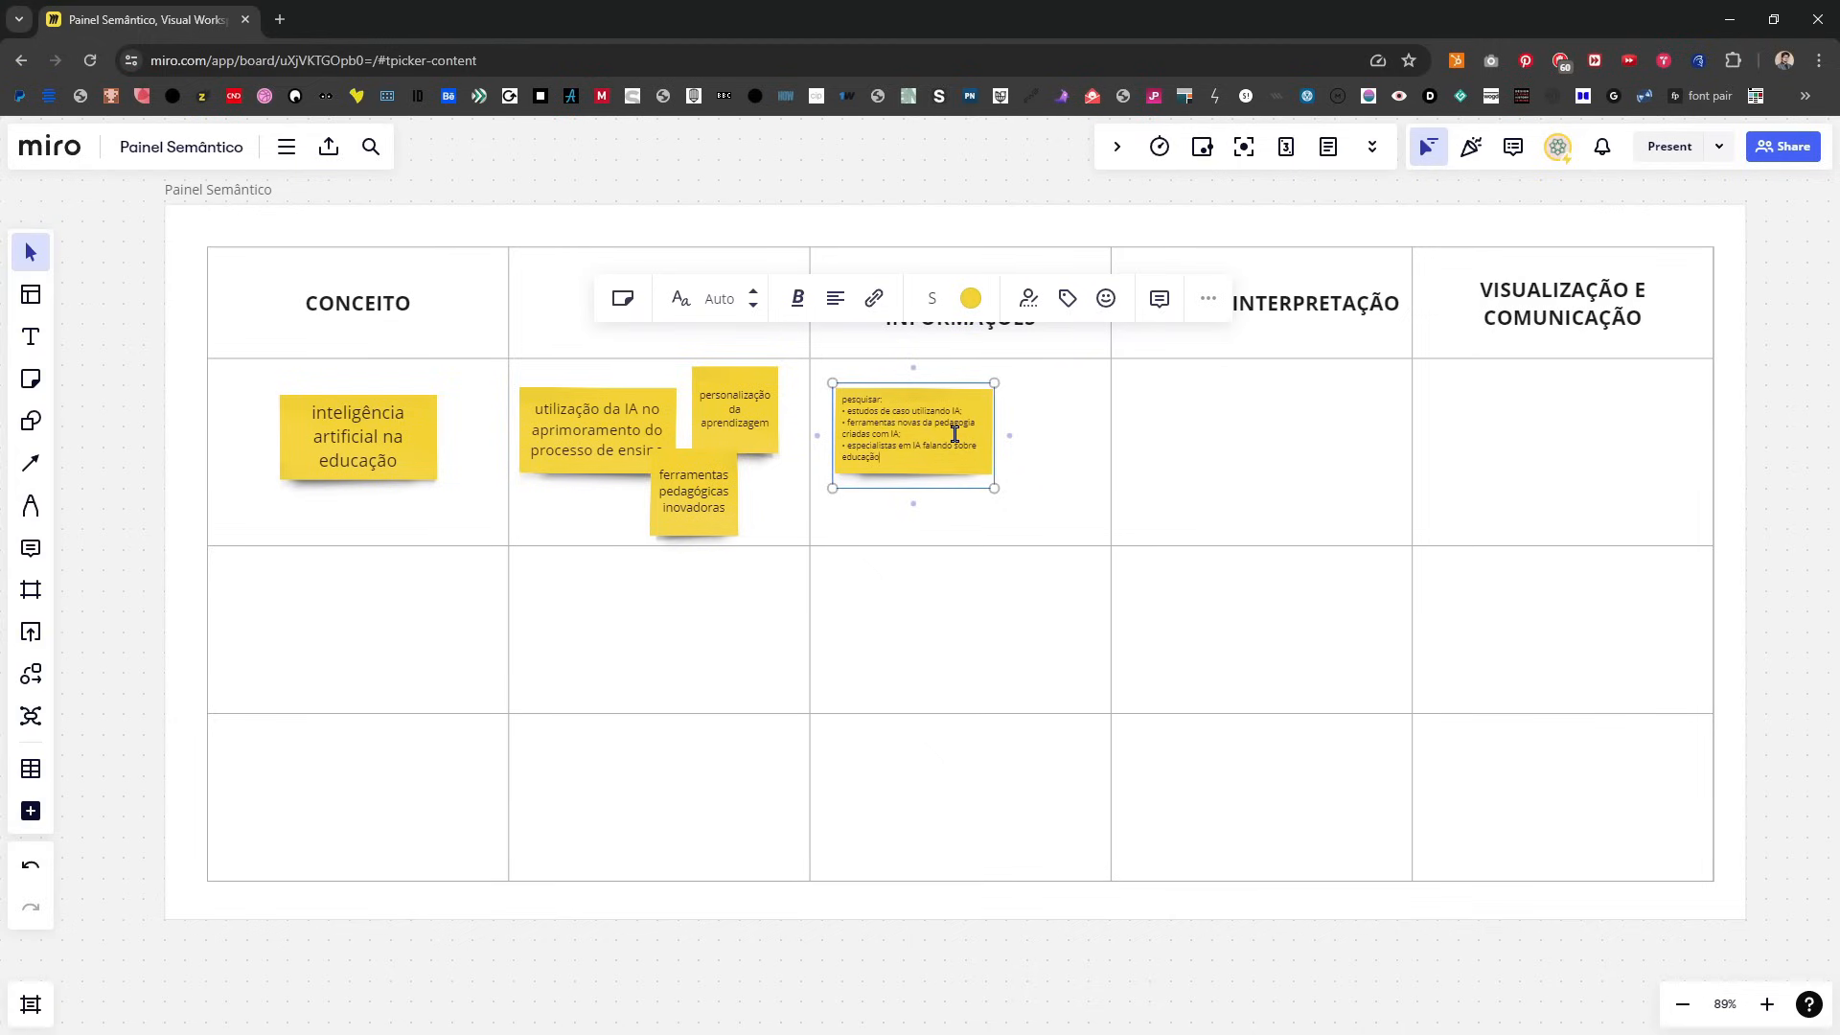
left_click(952, 965)
Step: Move the "pesquisar" note slightly up and to the right within its LEVANTAMENTO DE INFORMAÇÕES cell
scroll(961, 397, "up", 3)
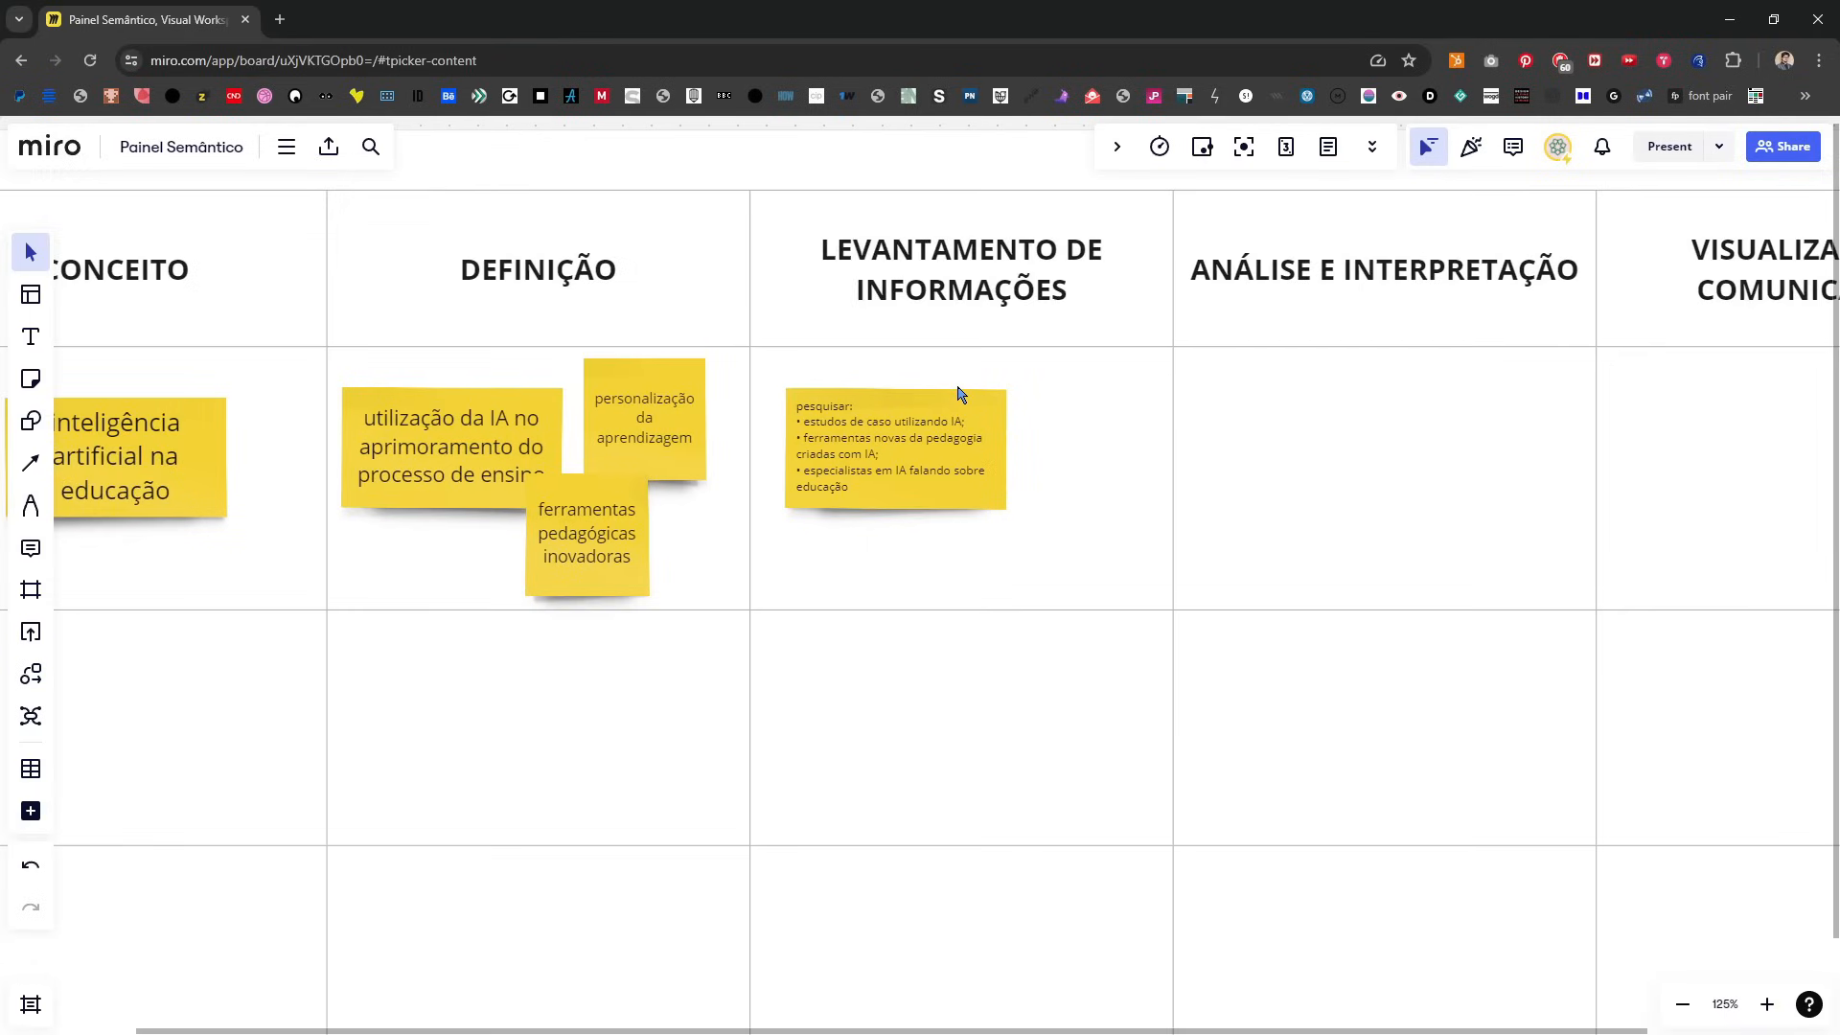
left_click(925, 454)
left_click_drag(922, 453, 937, 437)
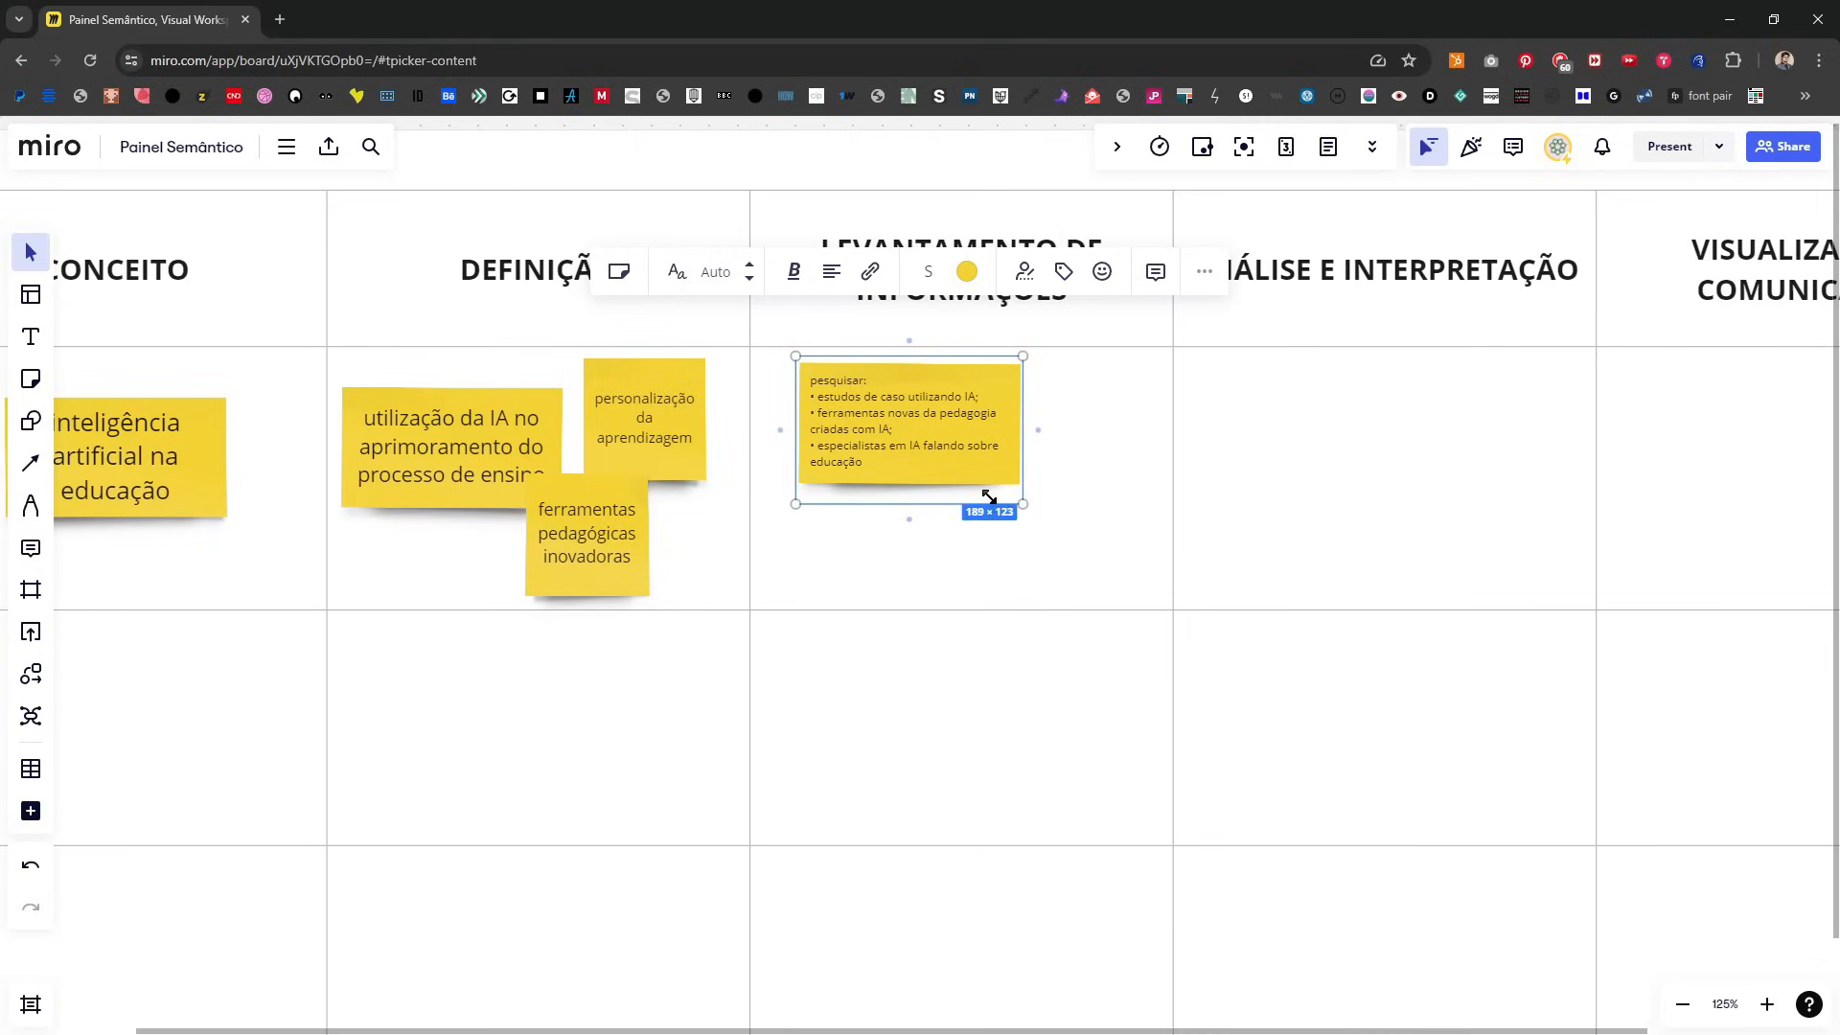
left_click(1070, 521)
left_click(1092, 451)
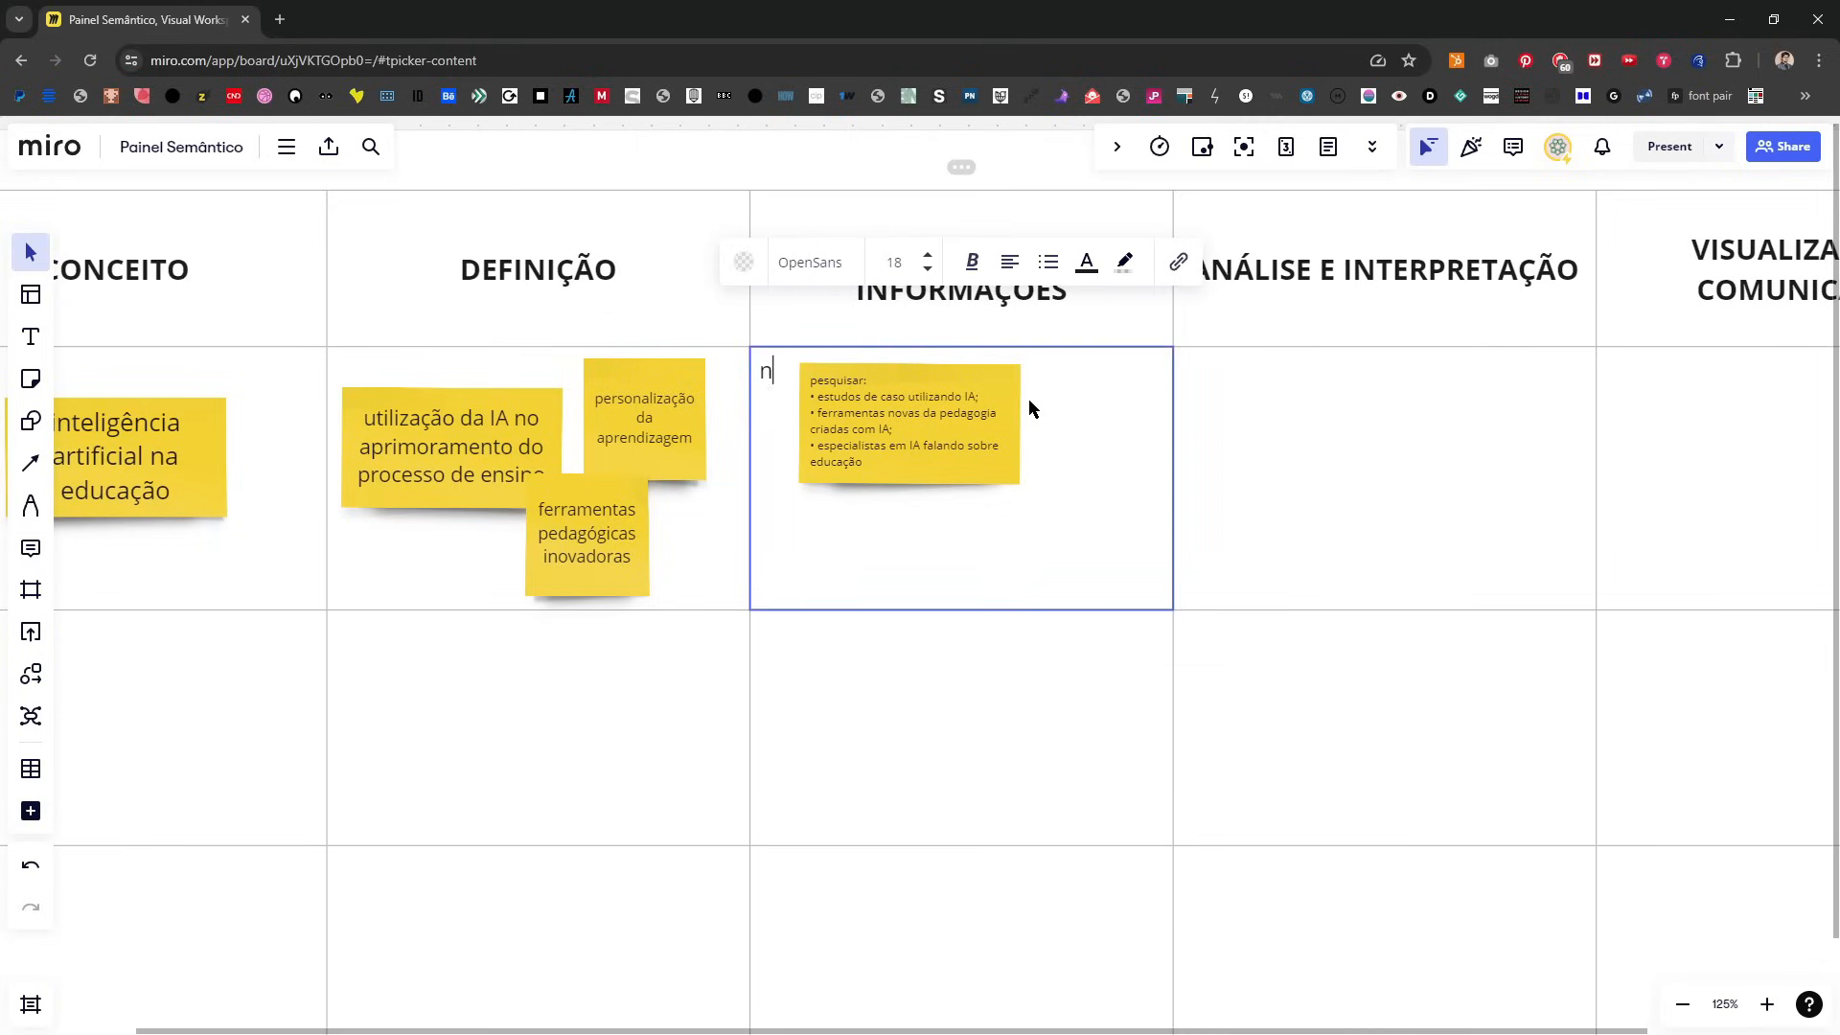
key("Escape")
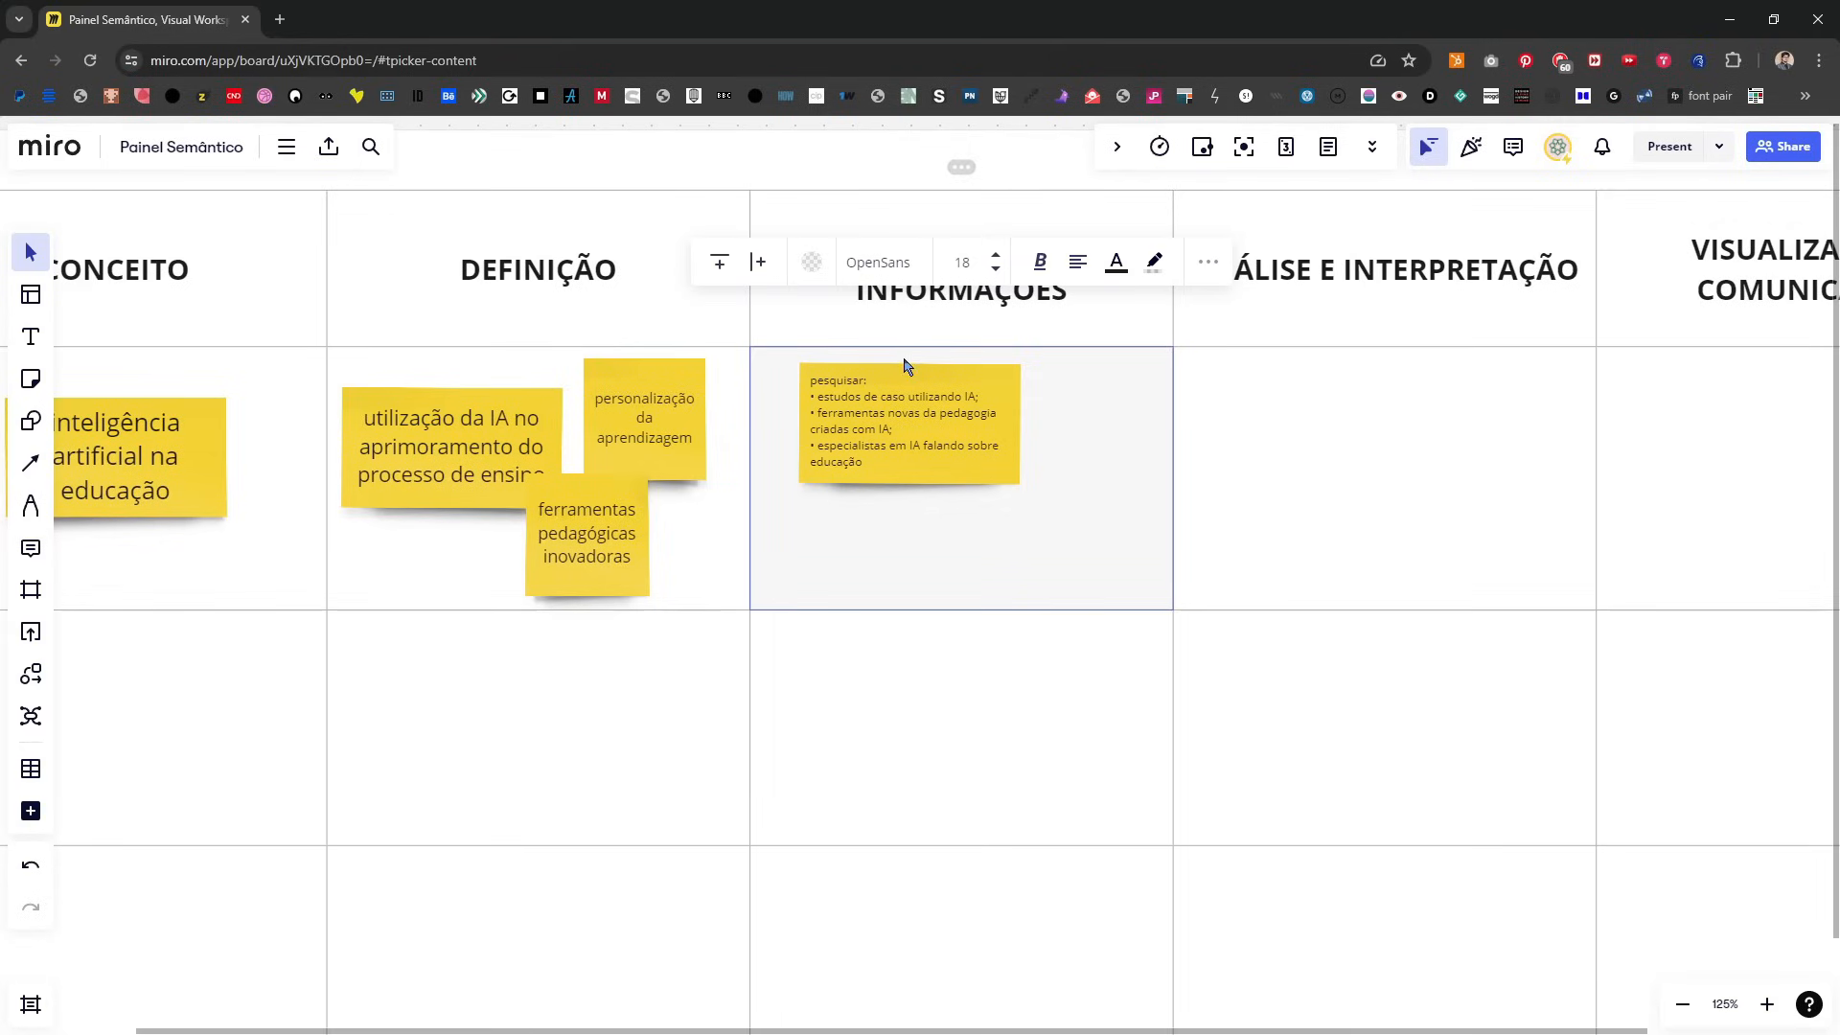
key("Escape")
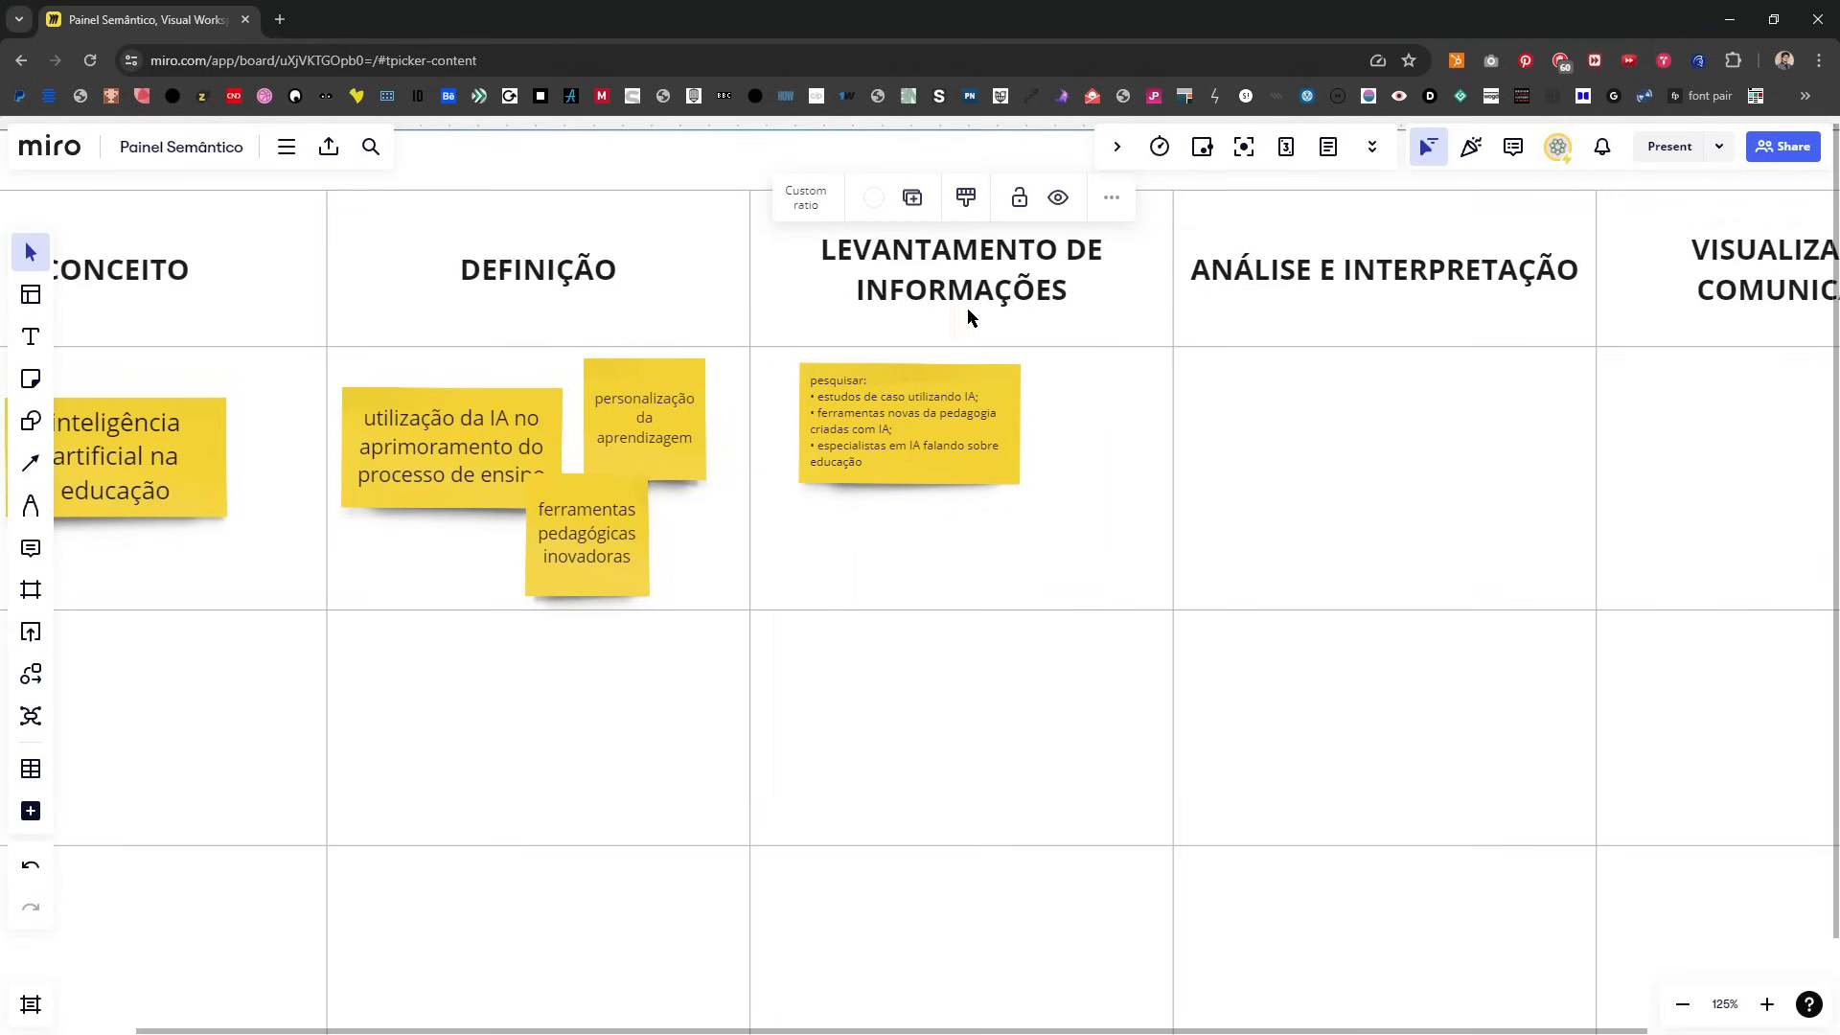
Step: Add a pale yellow sticky note reading "pesquisa sobre IA" just to the right of the "pesquisar" note
scroll(750, 286, "up", 1)
left_click_drag(697, 487, 673, 724)
scroll(673, 723, "down", 1)
key("n")
left_click(1031, 663)
type("pesquiusa")
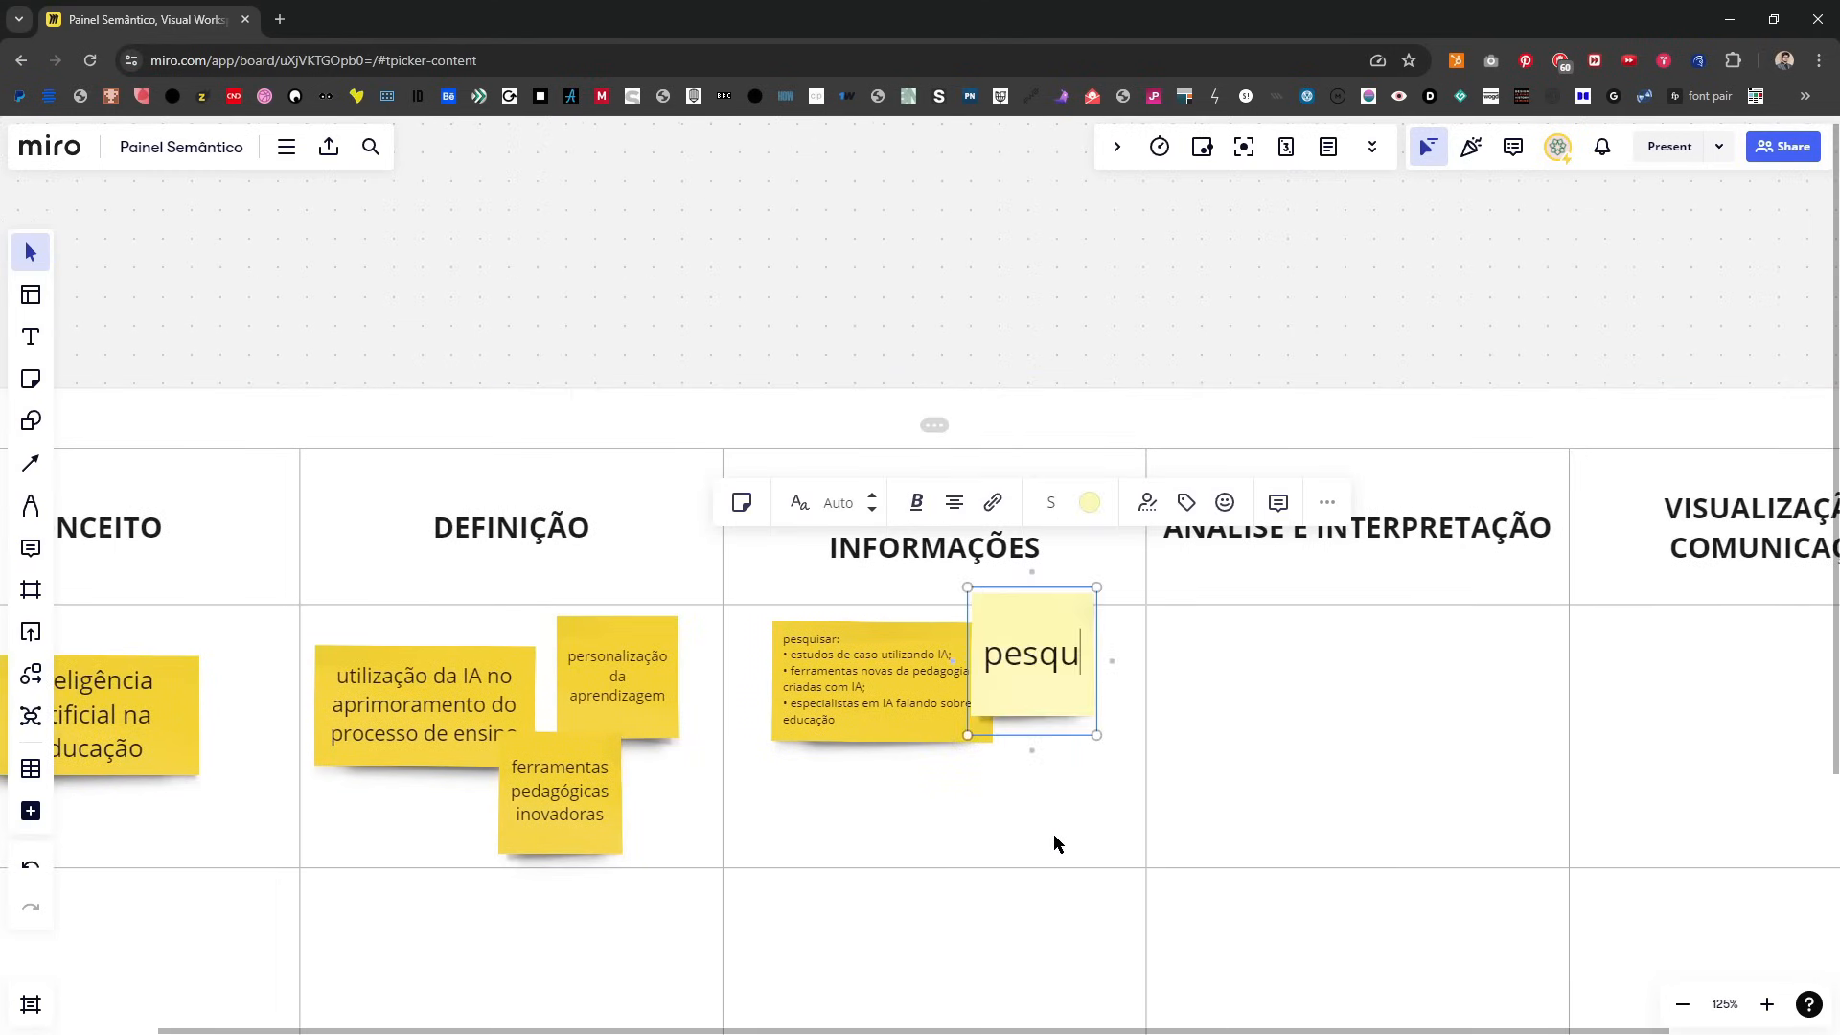
key("BackSpace")
key("BackSpace")
key("BackSpace")
type("sa sobre IA")
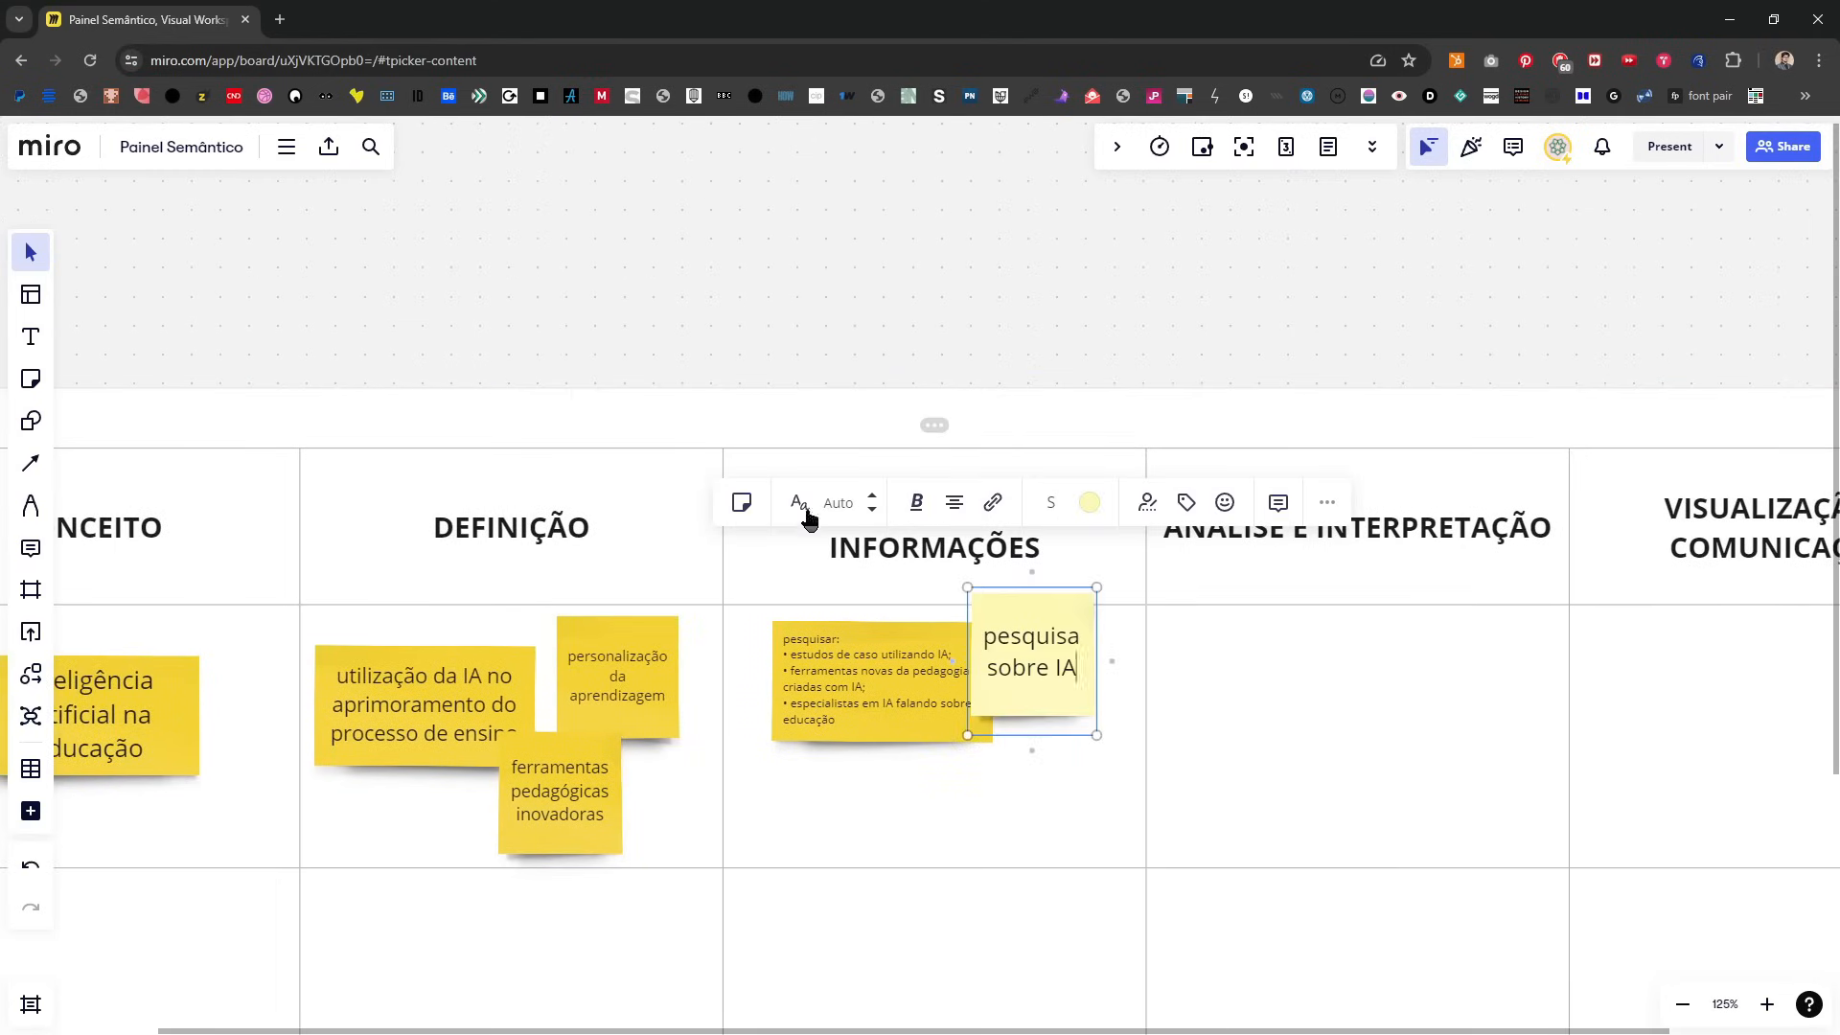
left_click(815, 340)
left_click_drag(1025, 691, 1057, 718)
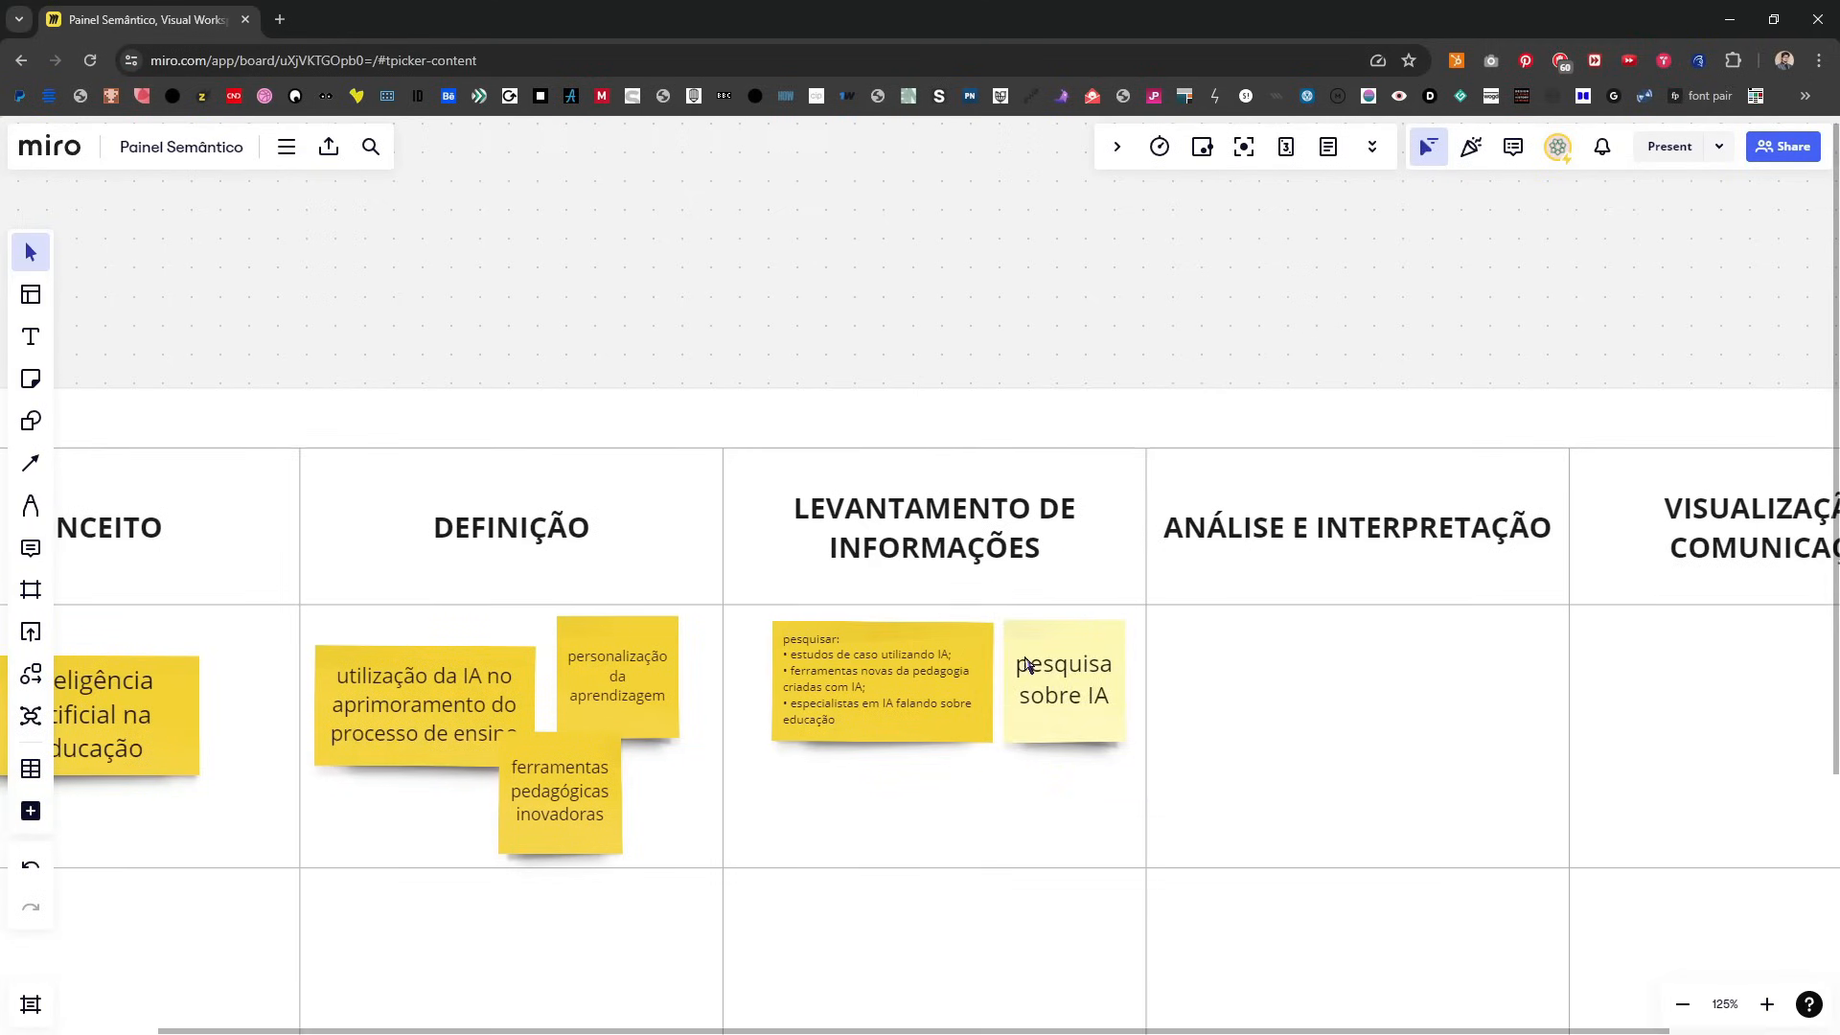
Step: Add a pale yellow sticky note reading "ferramenta X" below the "pesquisar" note
key("n")
left_click(780, 778)
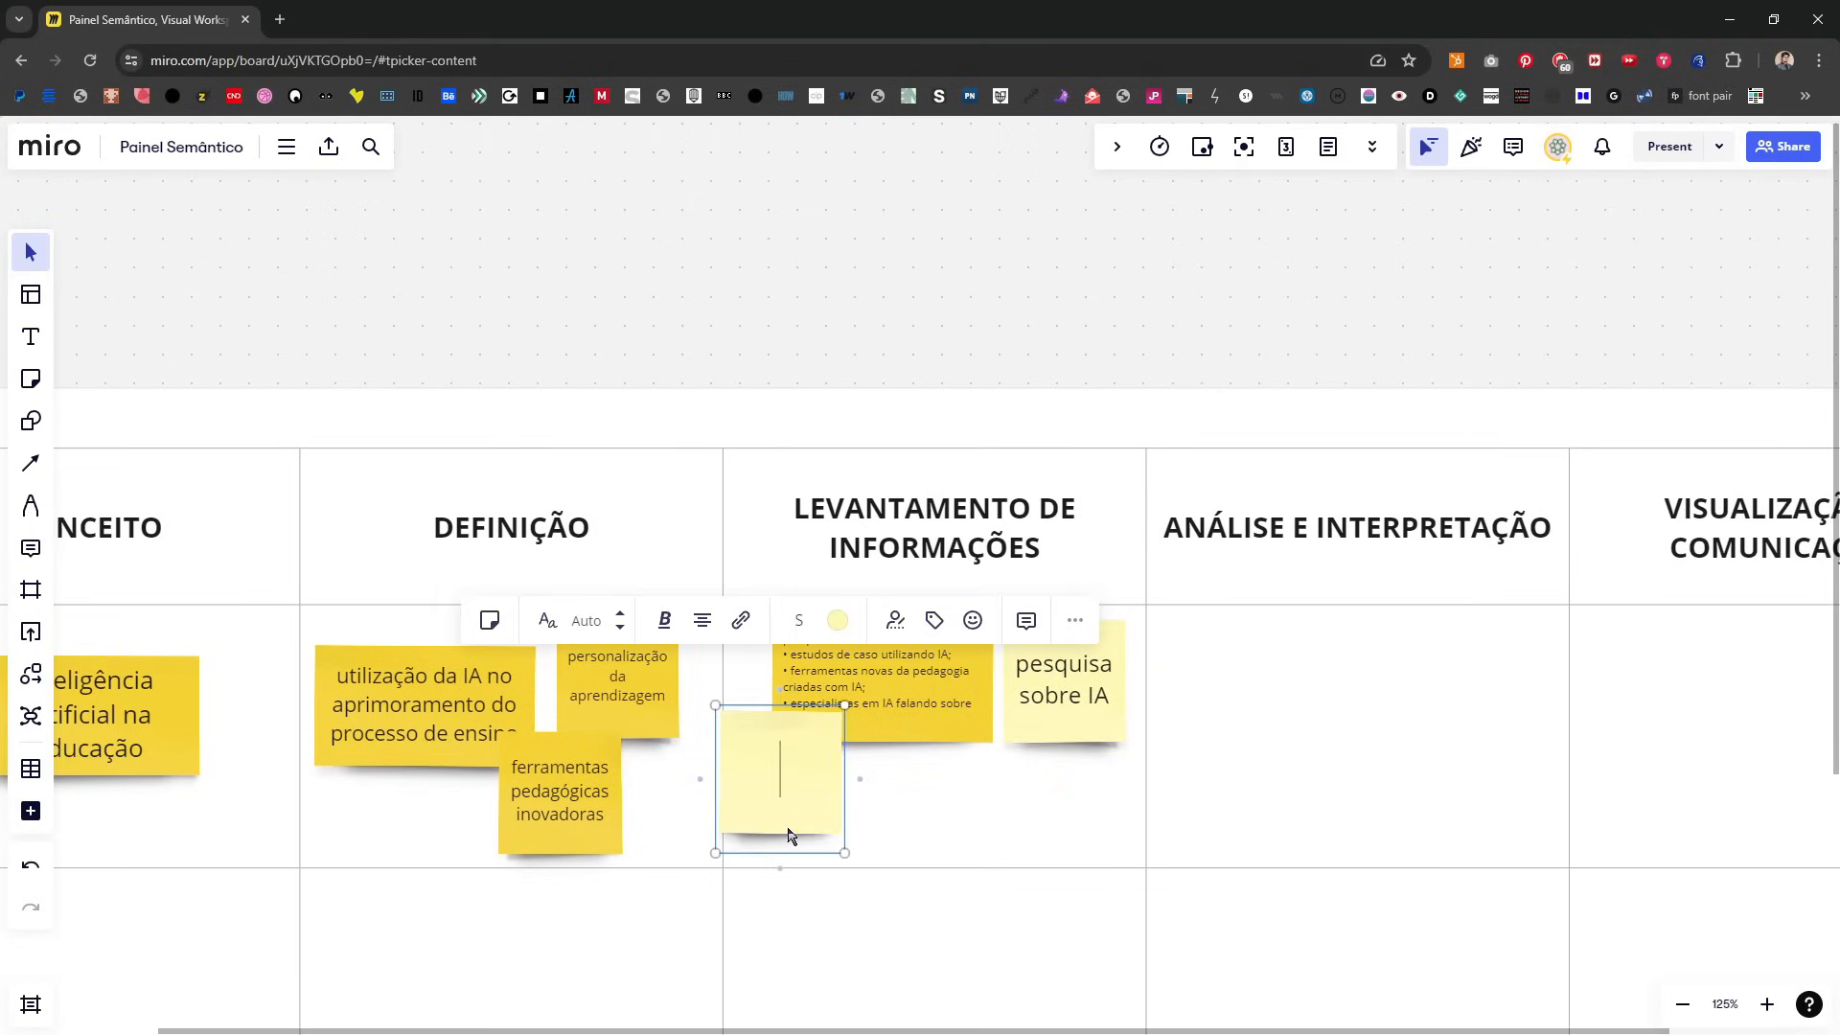
type("ferramn")
key("BackSpace")
type("enta X")
left_click(885, 332)
Step: Add another pale yellow sticky note reading "ferramenta y" beside the "ferramenta X" note
key("n")
left_click(909, 830)
type("ferramenta")
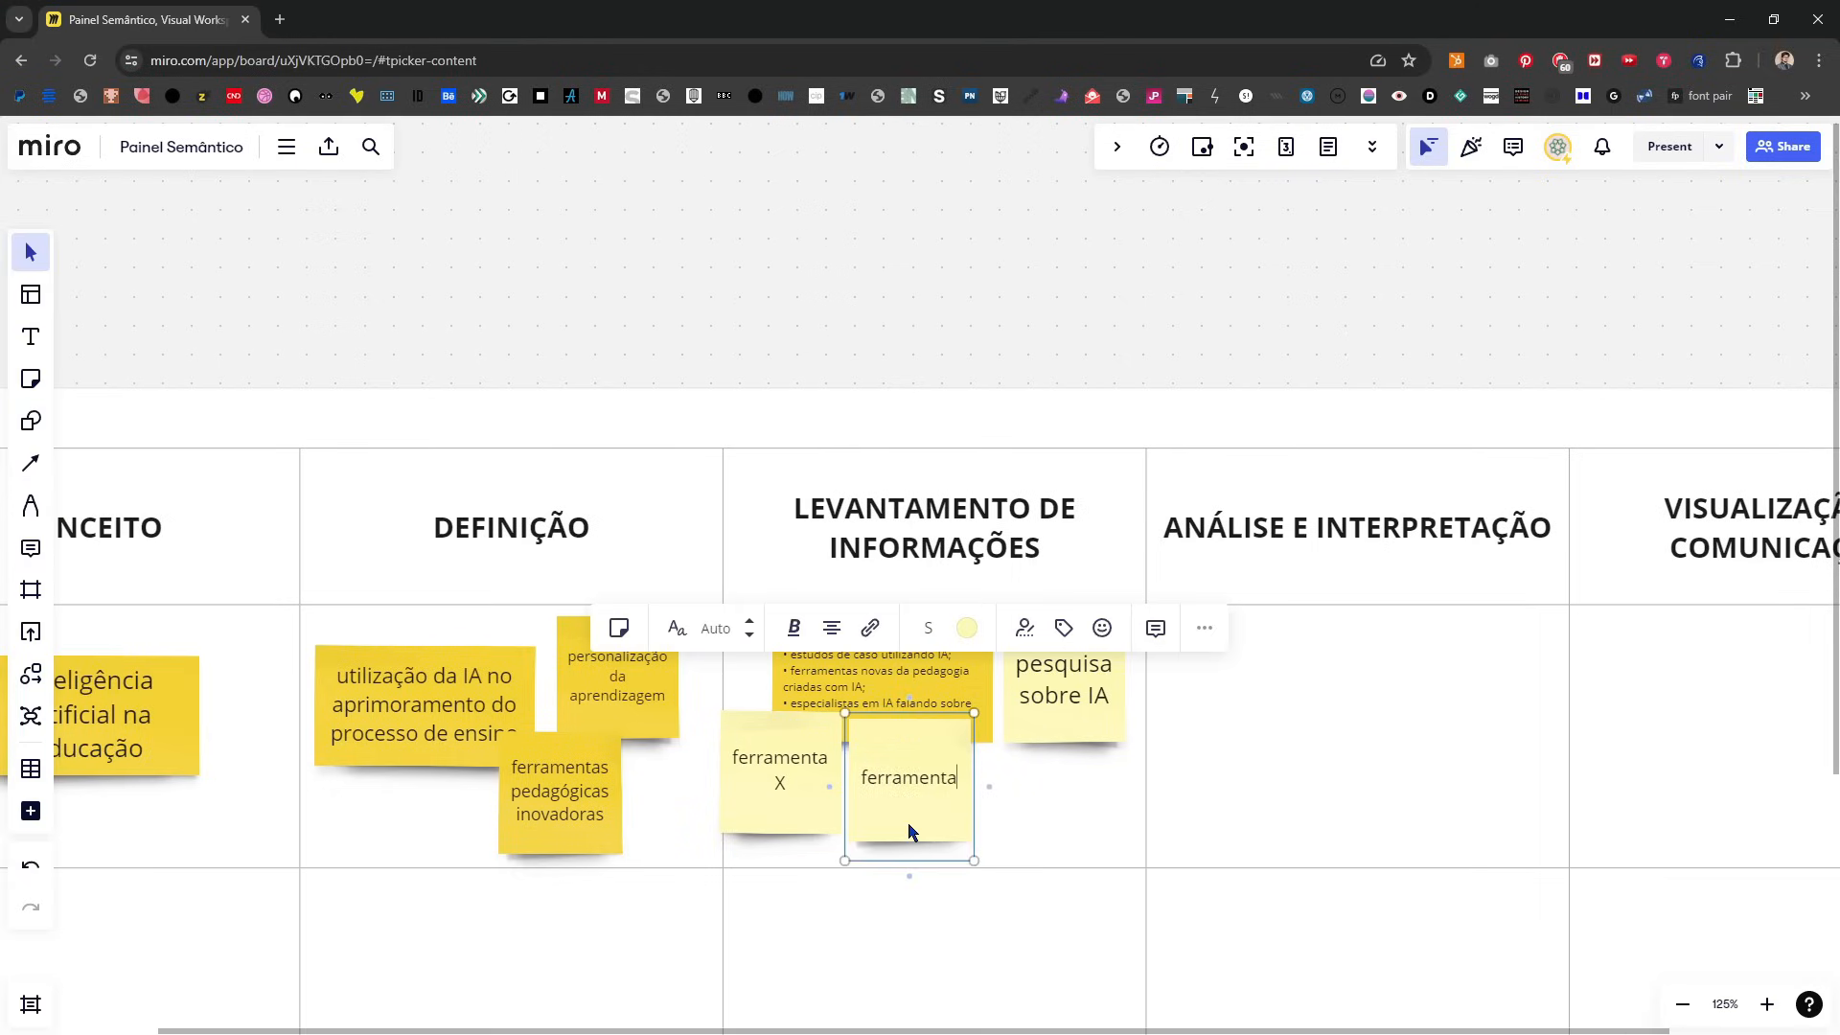
type(" y")
left_click(941, 203)
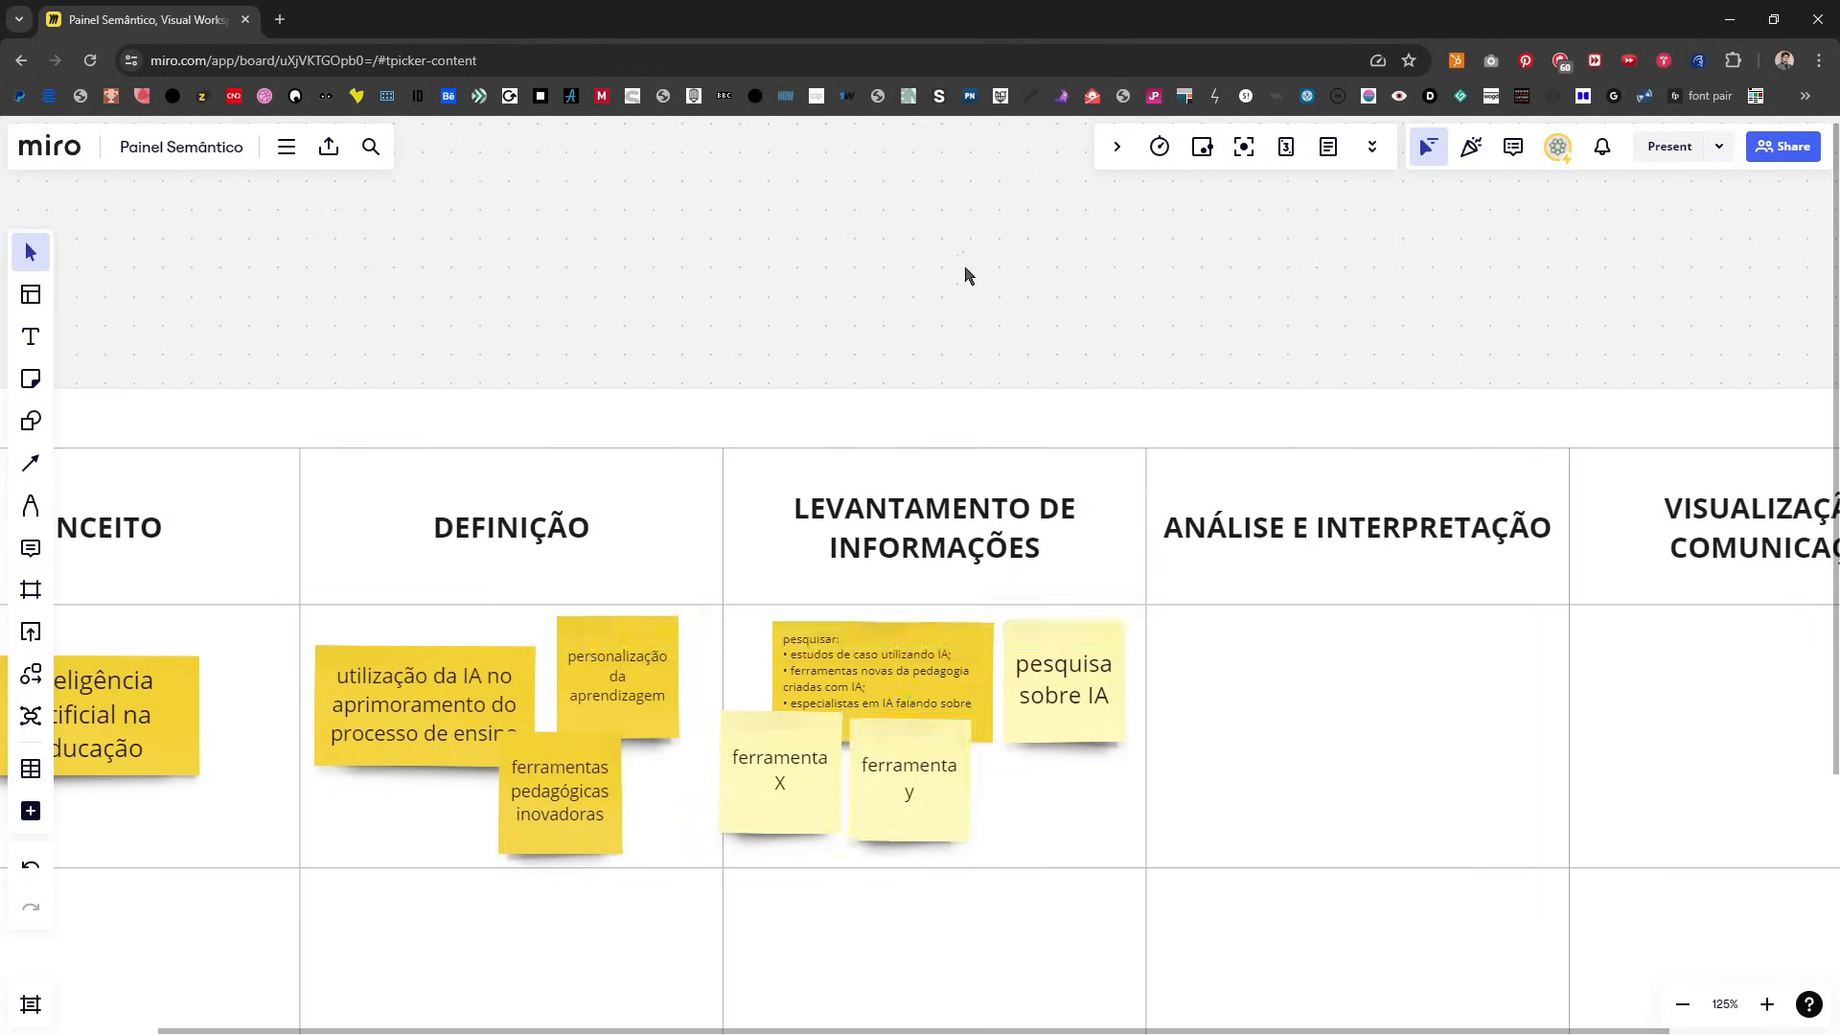
Step: Increase the height of the table's first row below the headings
scroll(1030, 484, "up", 1)
left_click_drag(1030, 483, 1031, 271)
left_click_drag(1031, 699, 1034, 910)
Step: Arrange the LEVANTAMENTO DE INFORMAÇÕES notes, with "ferramenta X" and "ferramenta y" side by side under "pesquisar" and "pesquisa sobre IA" to its right
left_click_drag(766, 634, 794, 726)
left_click_drag(892, 649, 969, 764)
left_click_drag(1089, 501, 1085, 594)
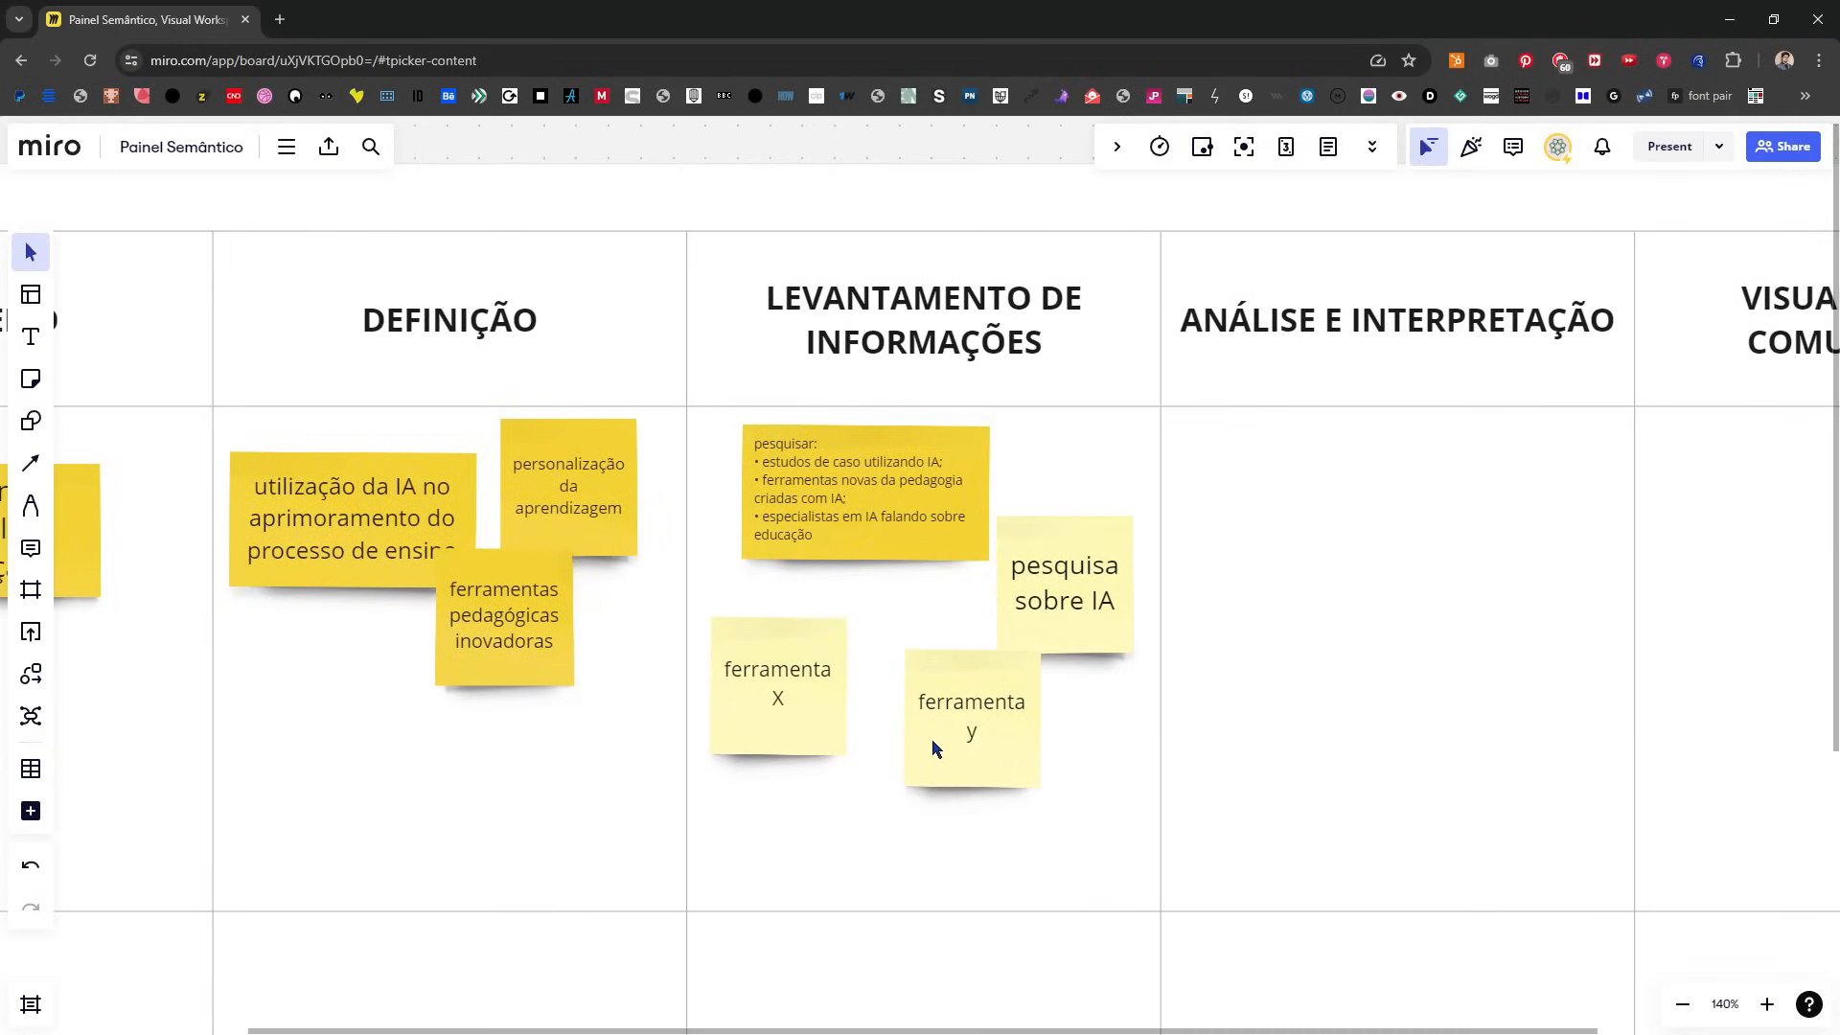
scroll(928, 784, "down", 3)
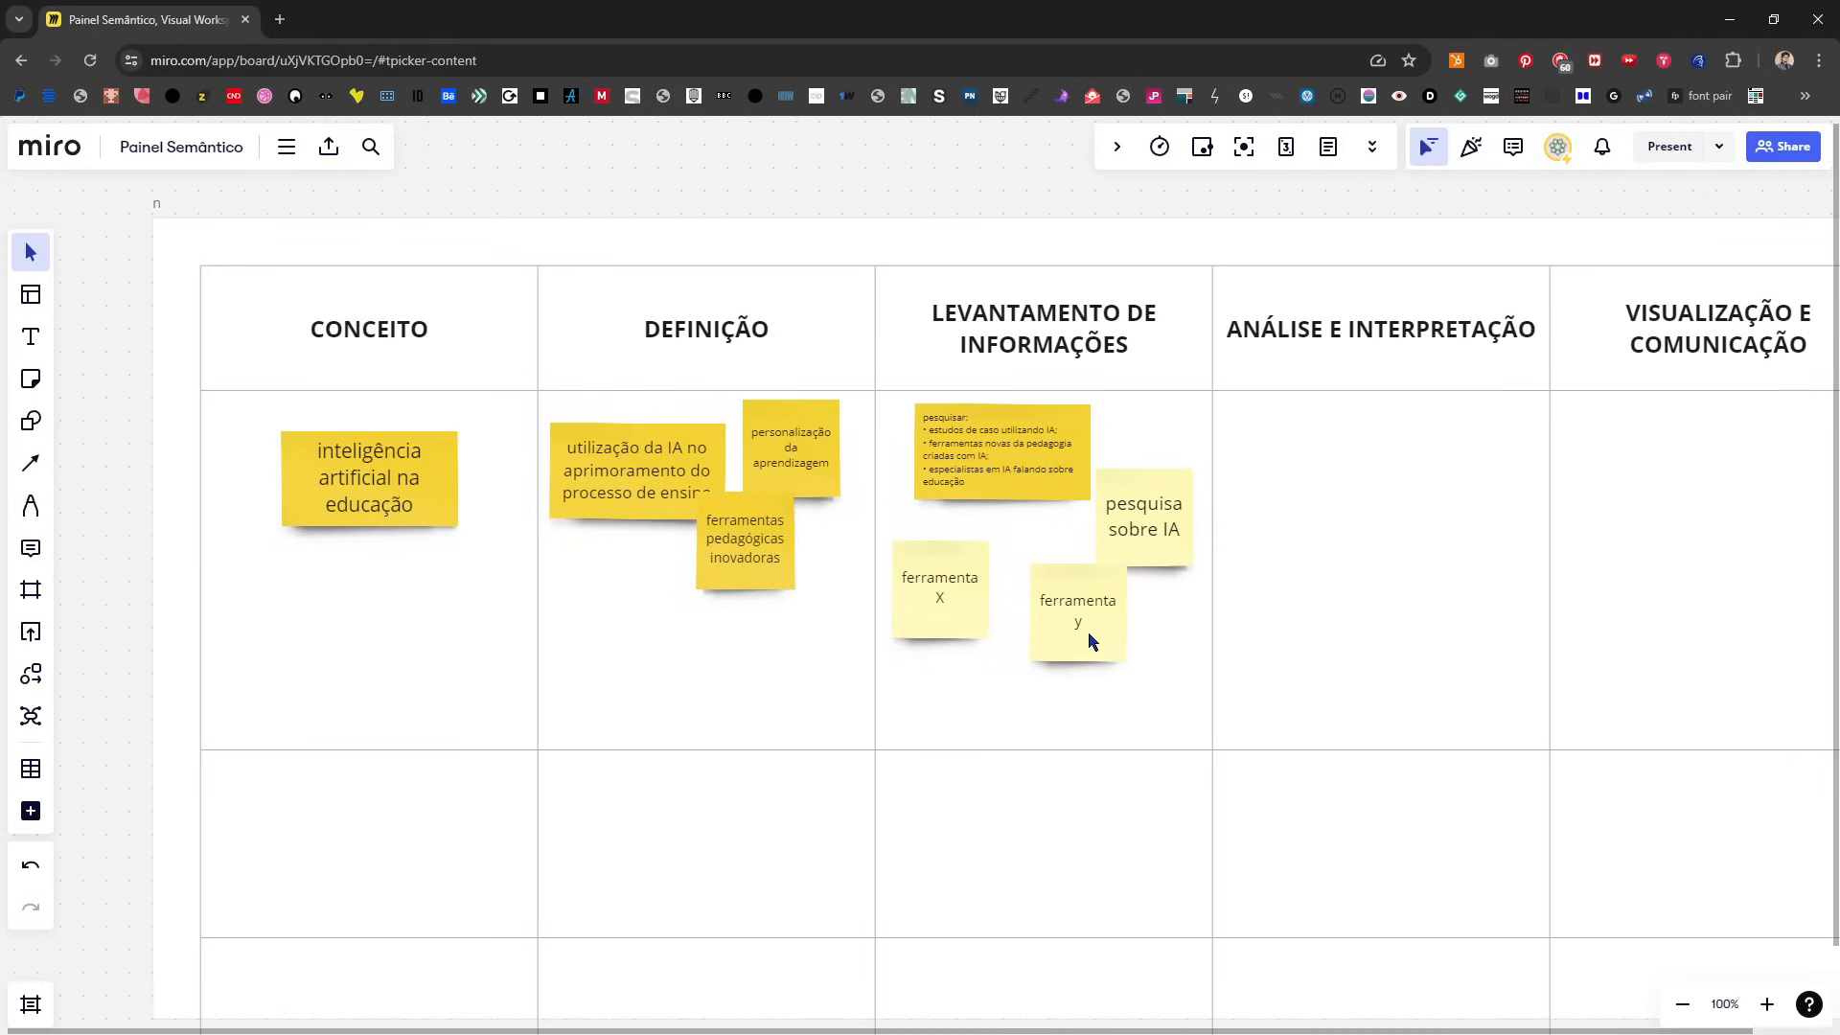
left_click_drag(1127, 569, 926, 619)
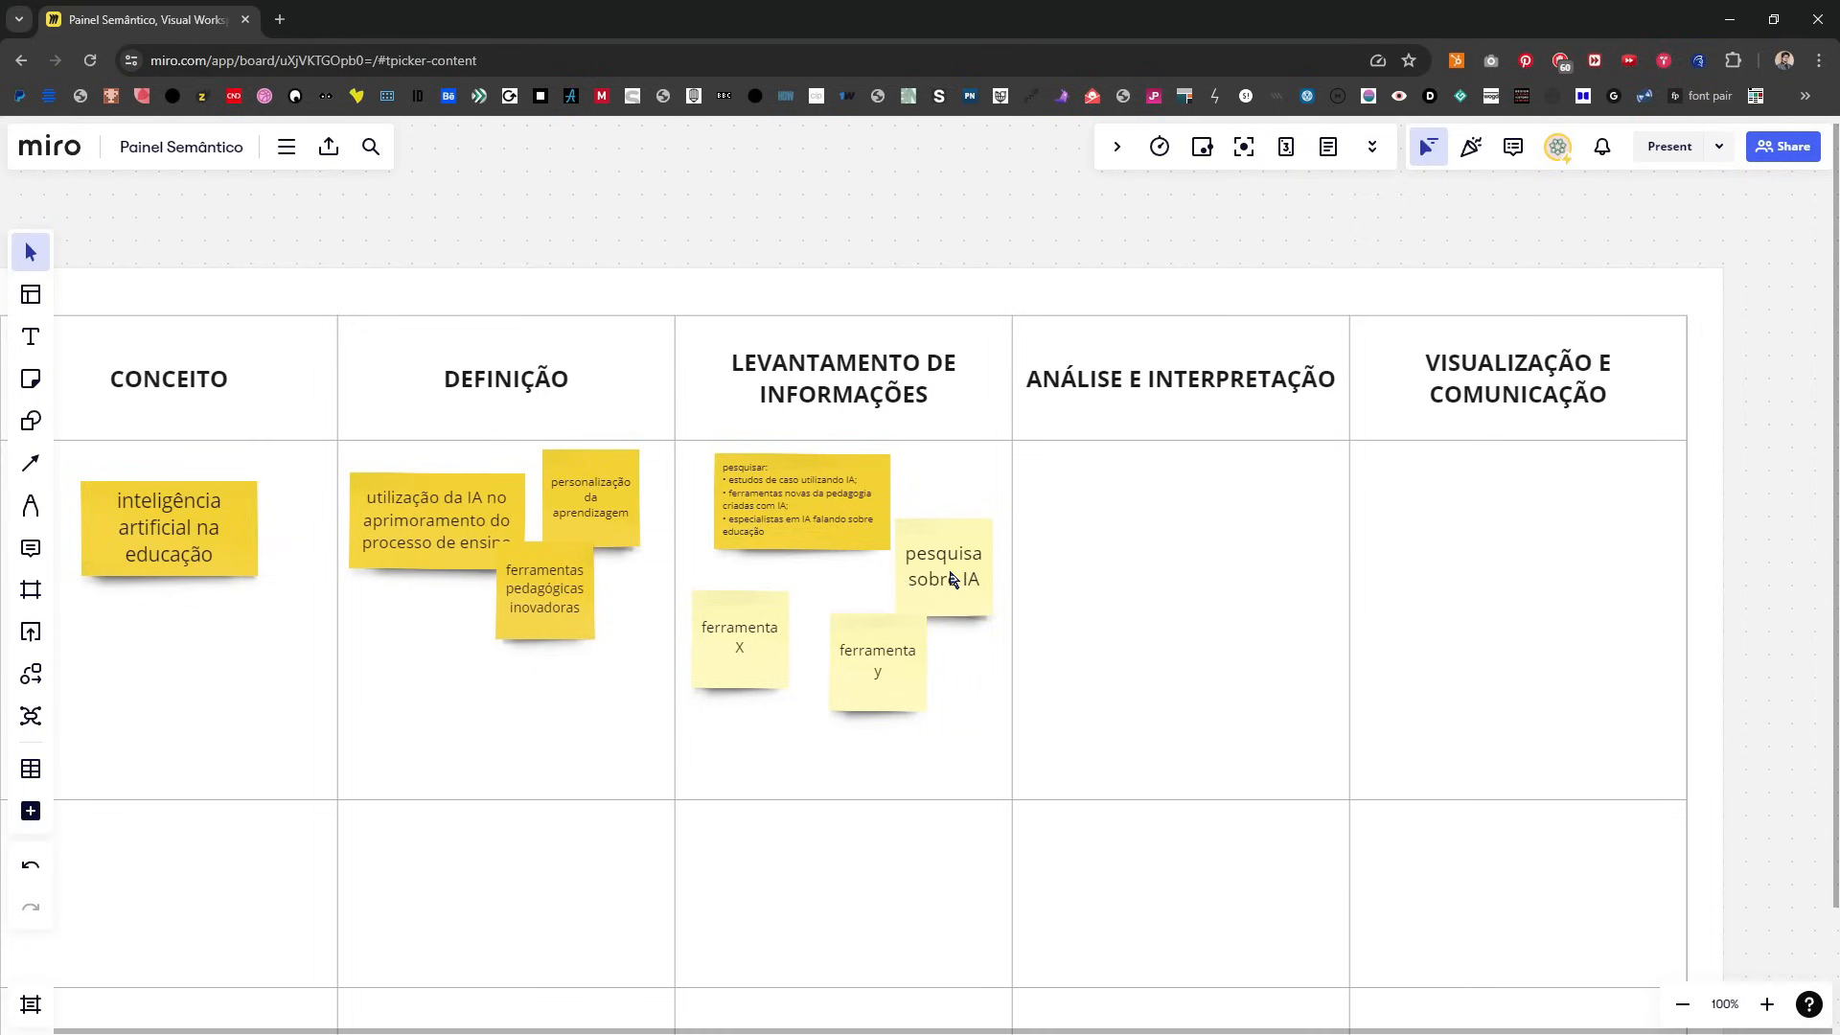
left_click_drag(953, 575, 957, 529)
left_click_drag(816, 510, 795, 512)
left_click_drag(714, 676, 722, 651)
left_click_drag(867, 694, 843, 651)
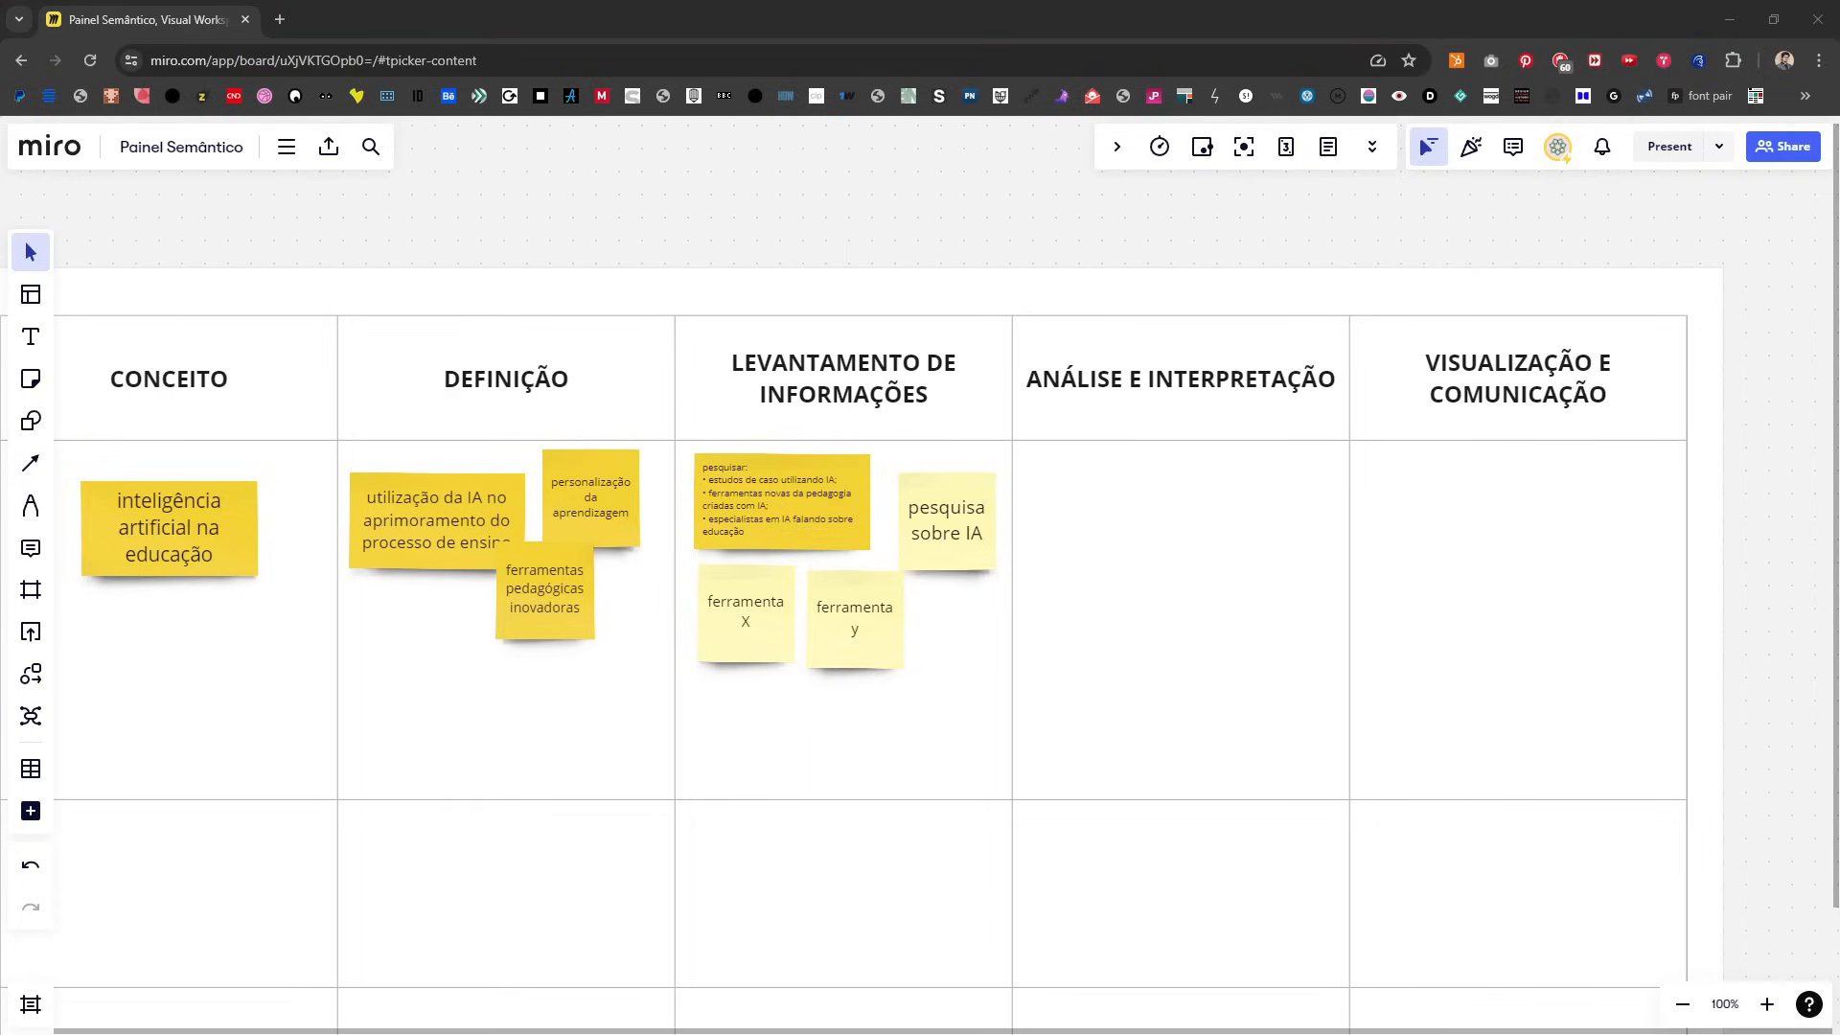
left_click(963, 193)
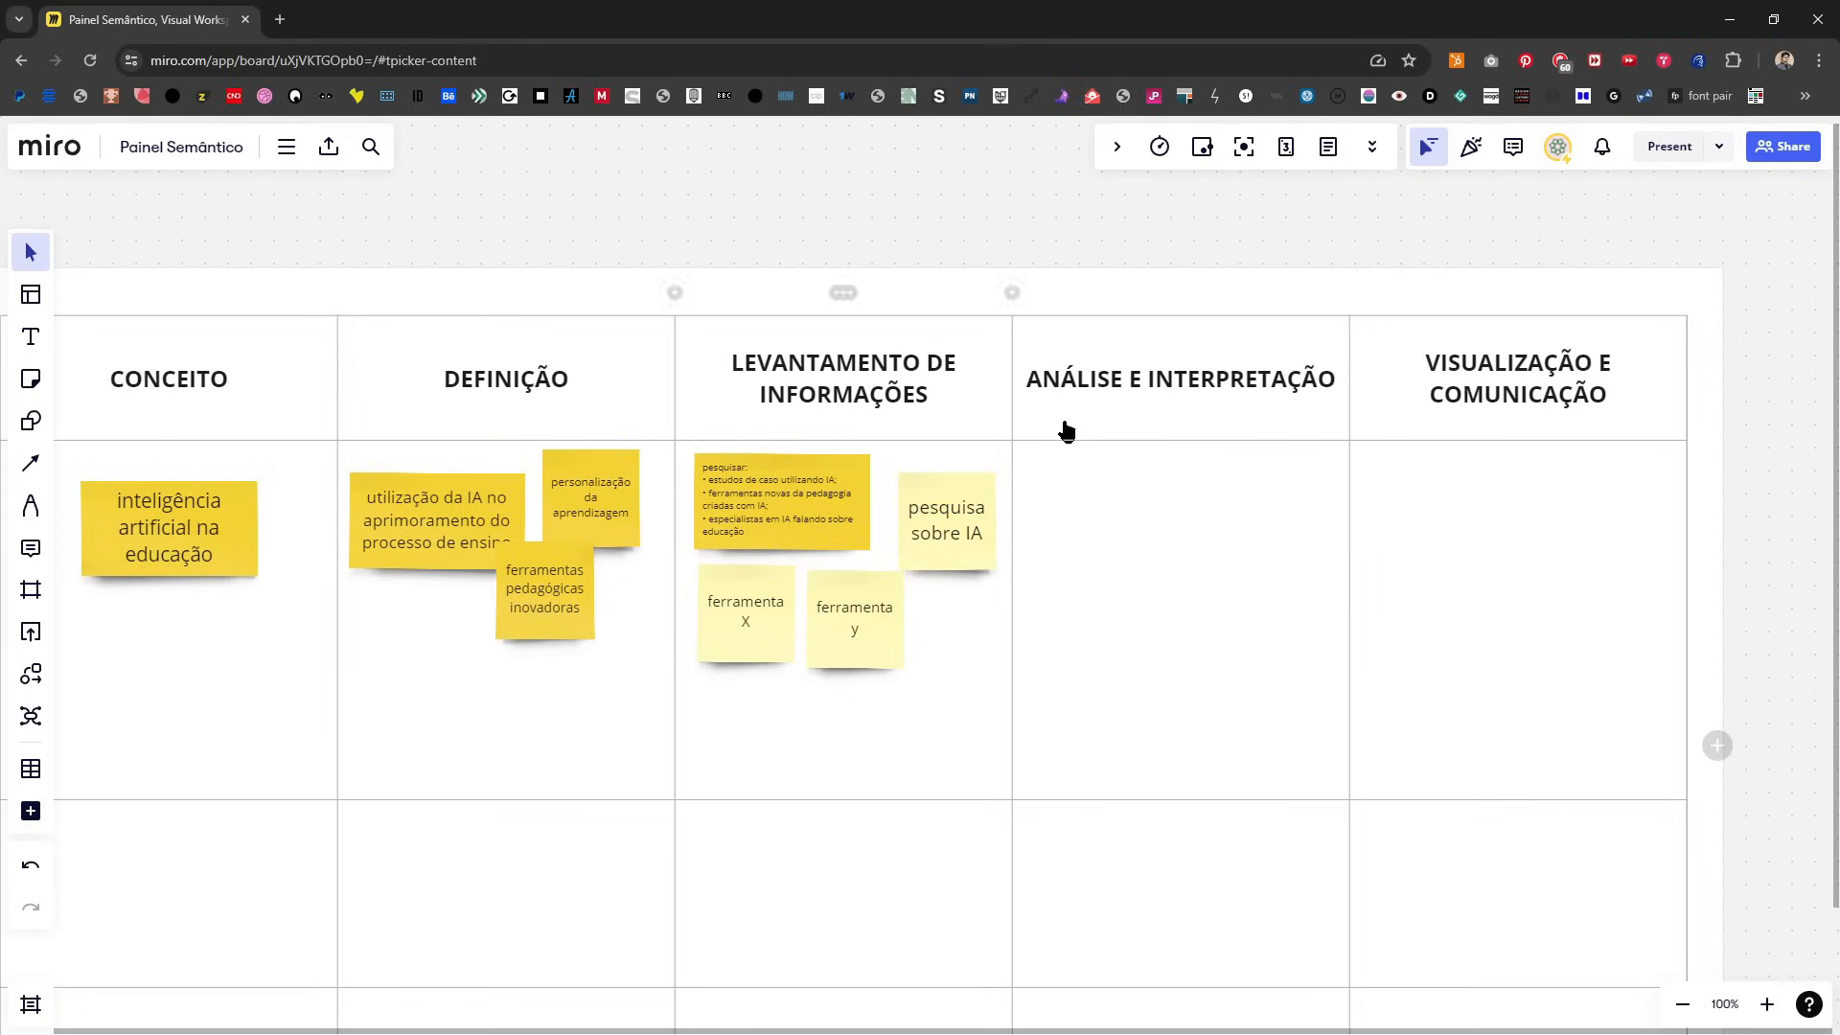
left_click(812, 542)
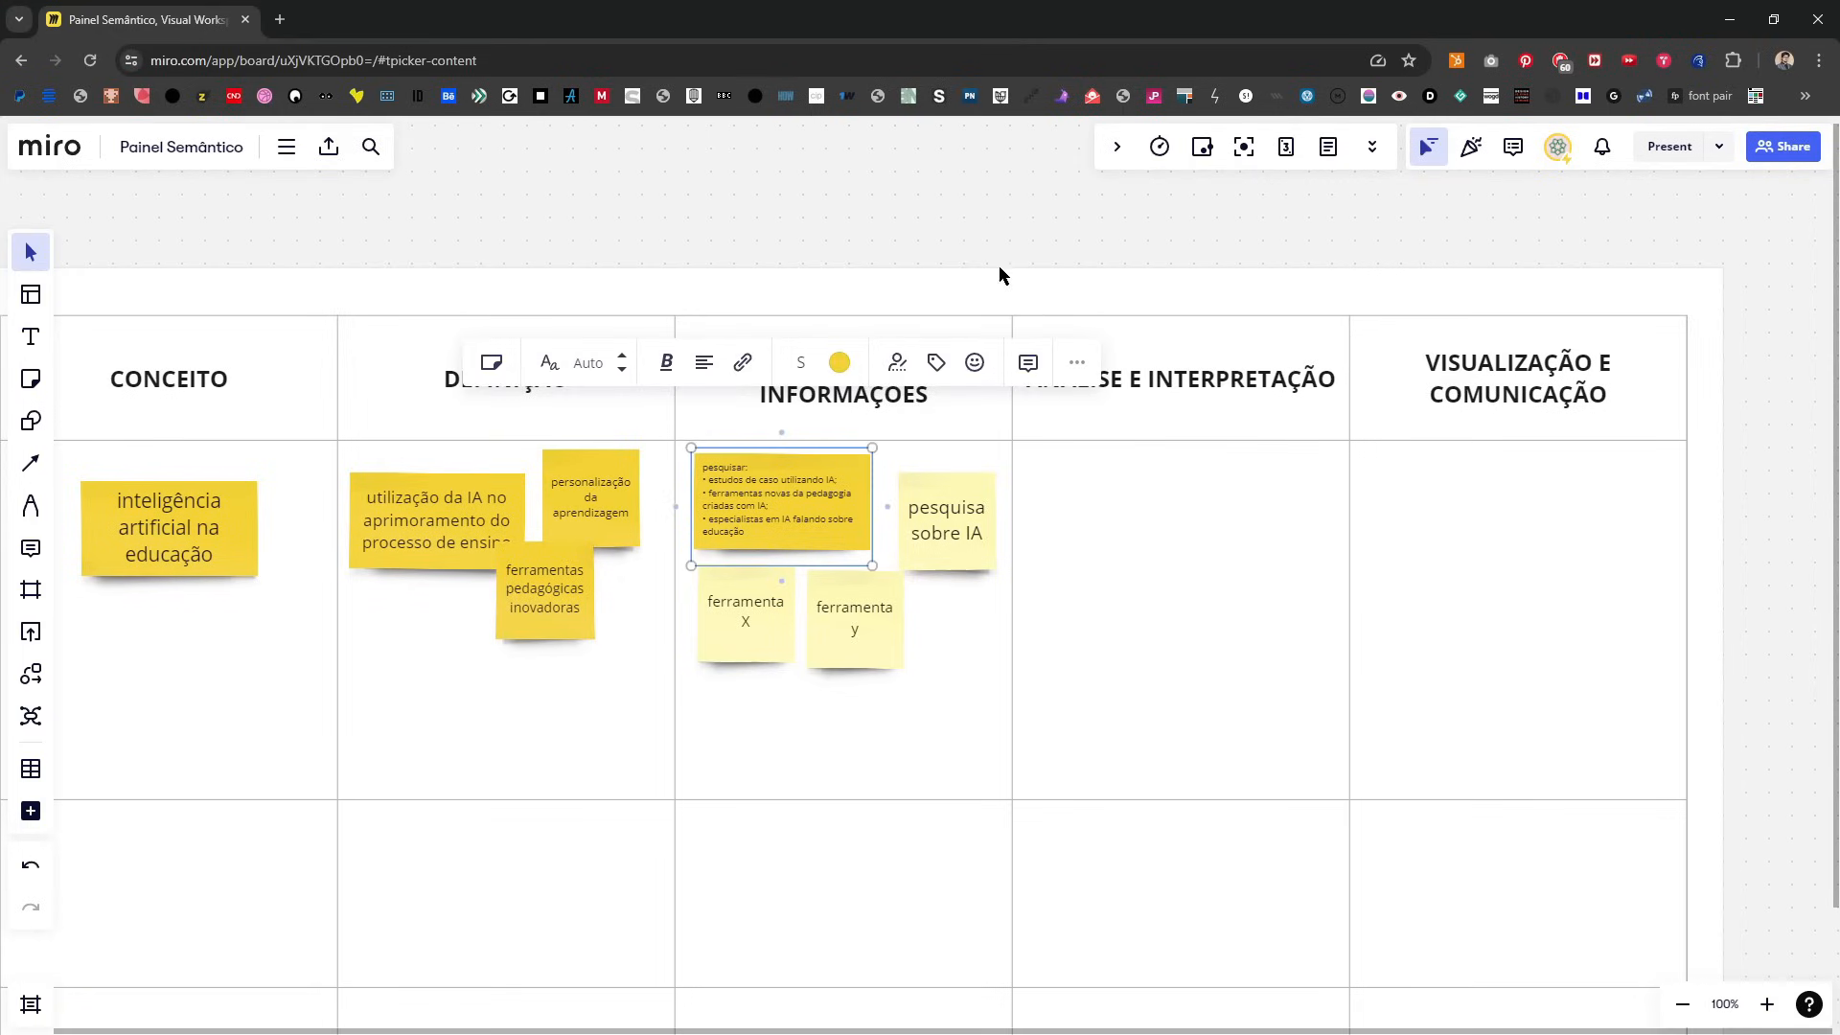
left_click(655, 238)
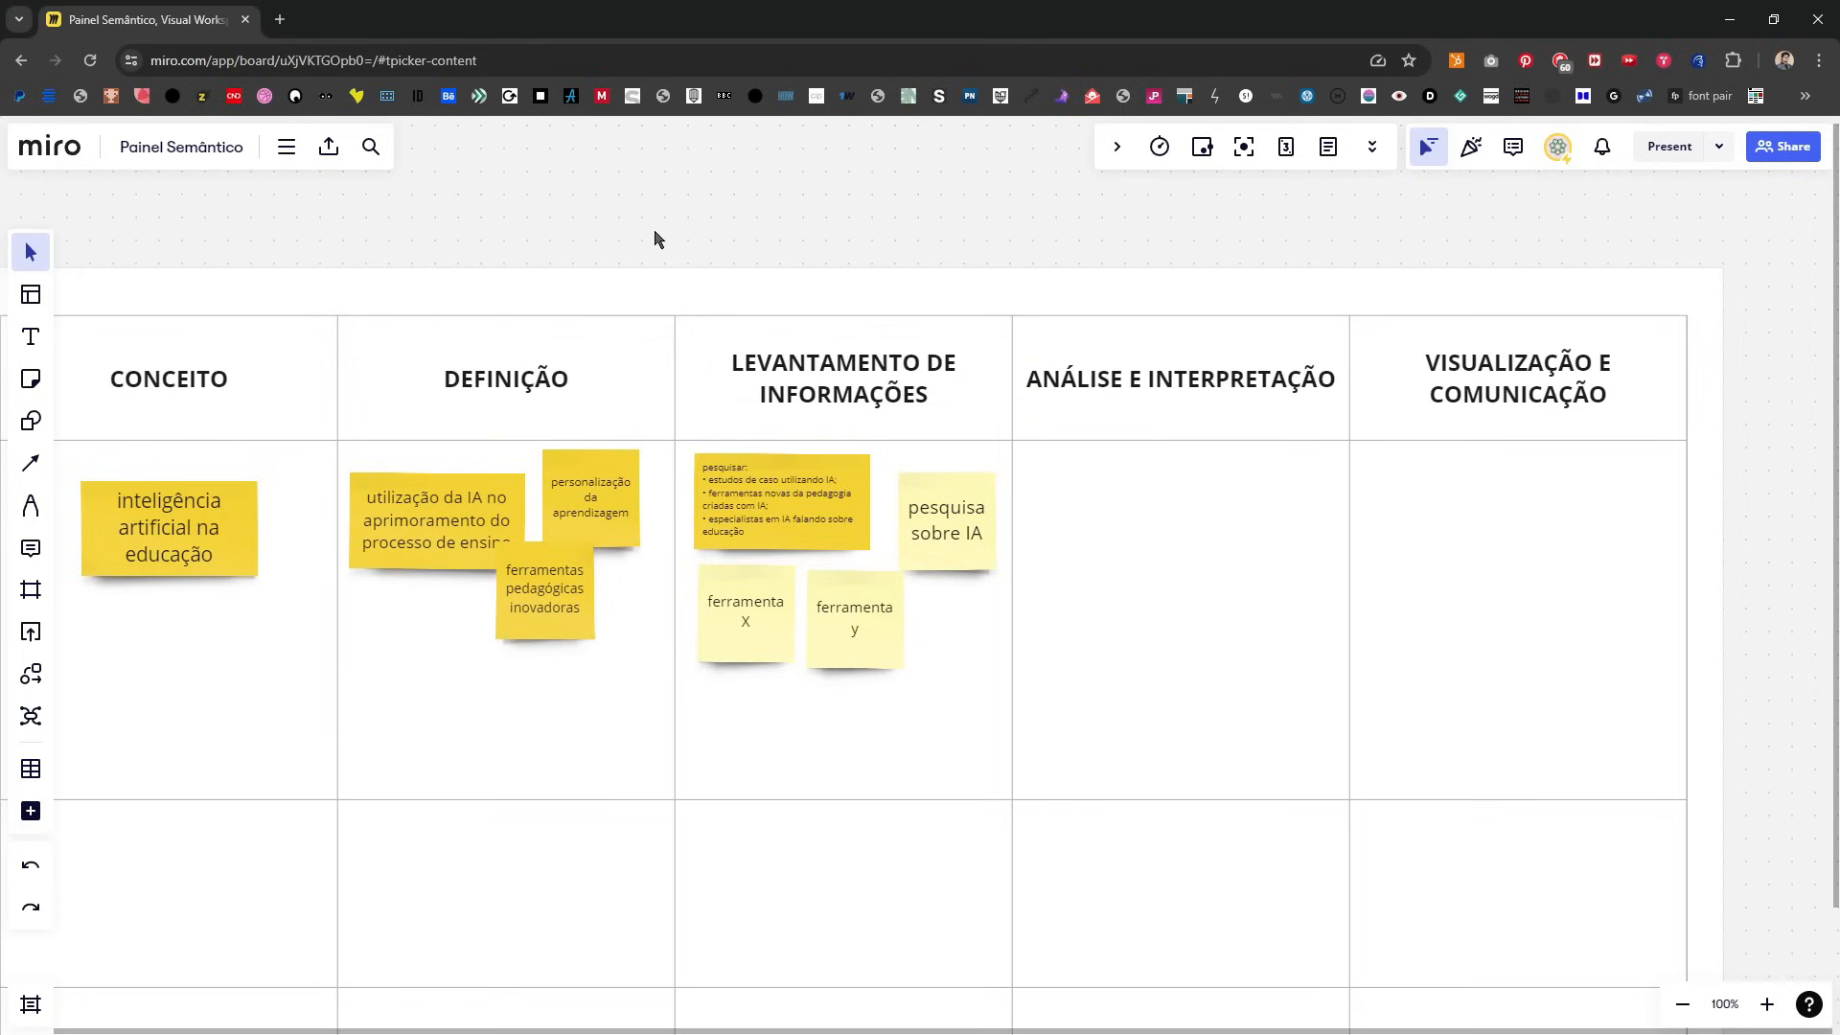
Step: Place a darker yellow sticky note in the first ANÁLISE E INTERPRETAÇÃO cell and open it for text entry
key("n")
left_click(178, 470)
left_click(1095, 511)
left_click(1109, 621)
left_click_drag(1101, 524, 1126, 583)
double_click(1128, 578)
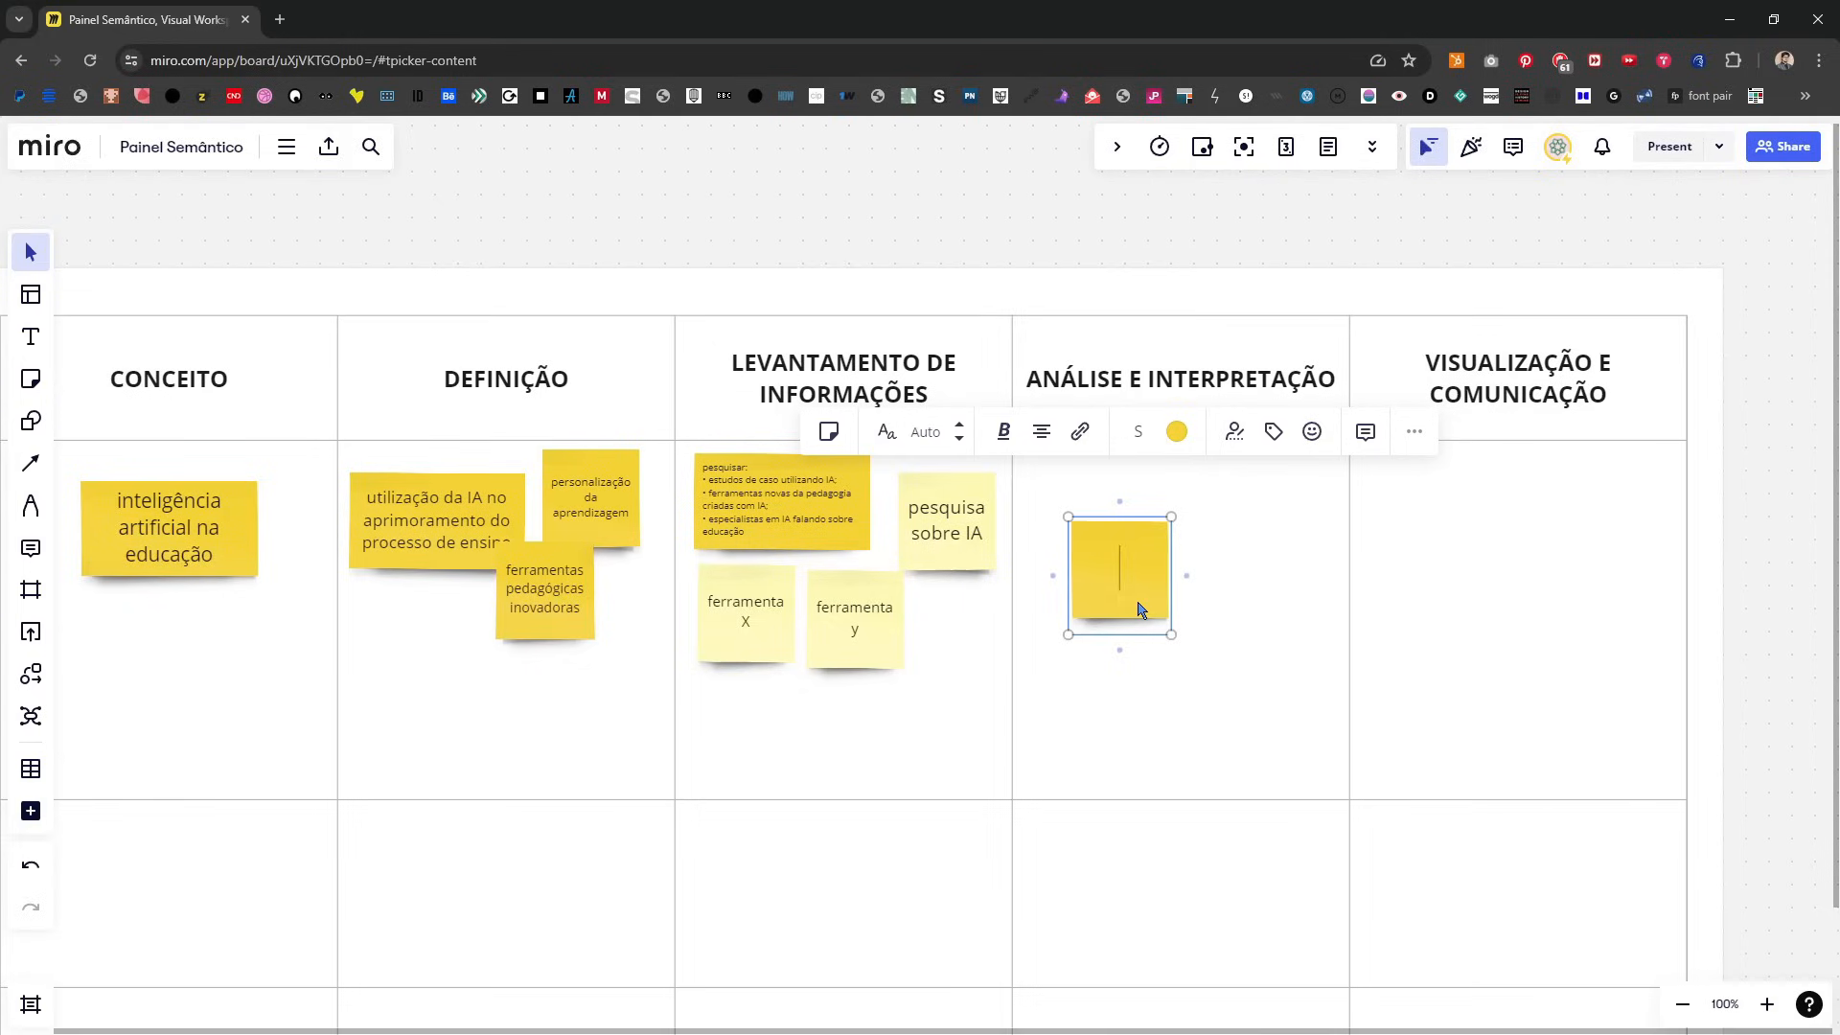
Step: Enter "análise dos RESULTADOS obtidos com as ferramentas" in the note, make it wide and position it near the cell's upper edge
type("análise dos RESULTADOS obtidos com as ferramentas")
left_click_drag(1170, 594, 1118, 555)
left_click(1058, 196)
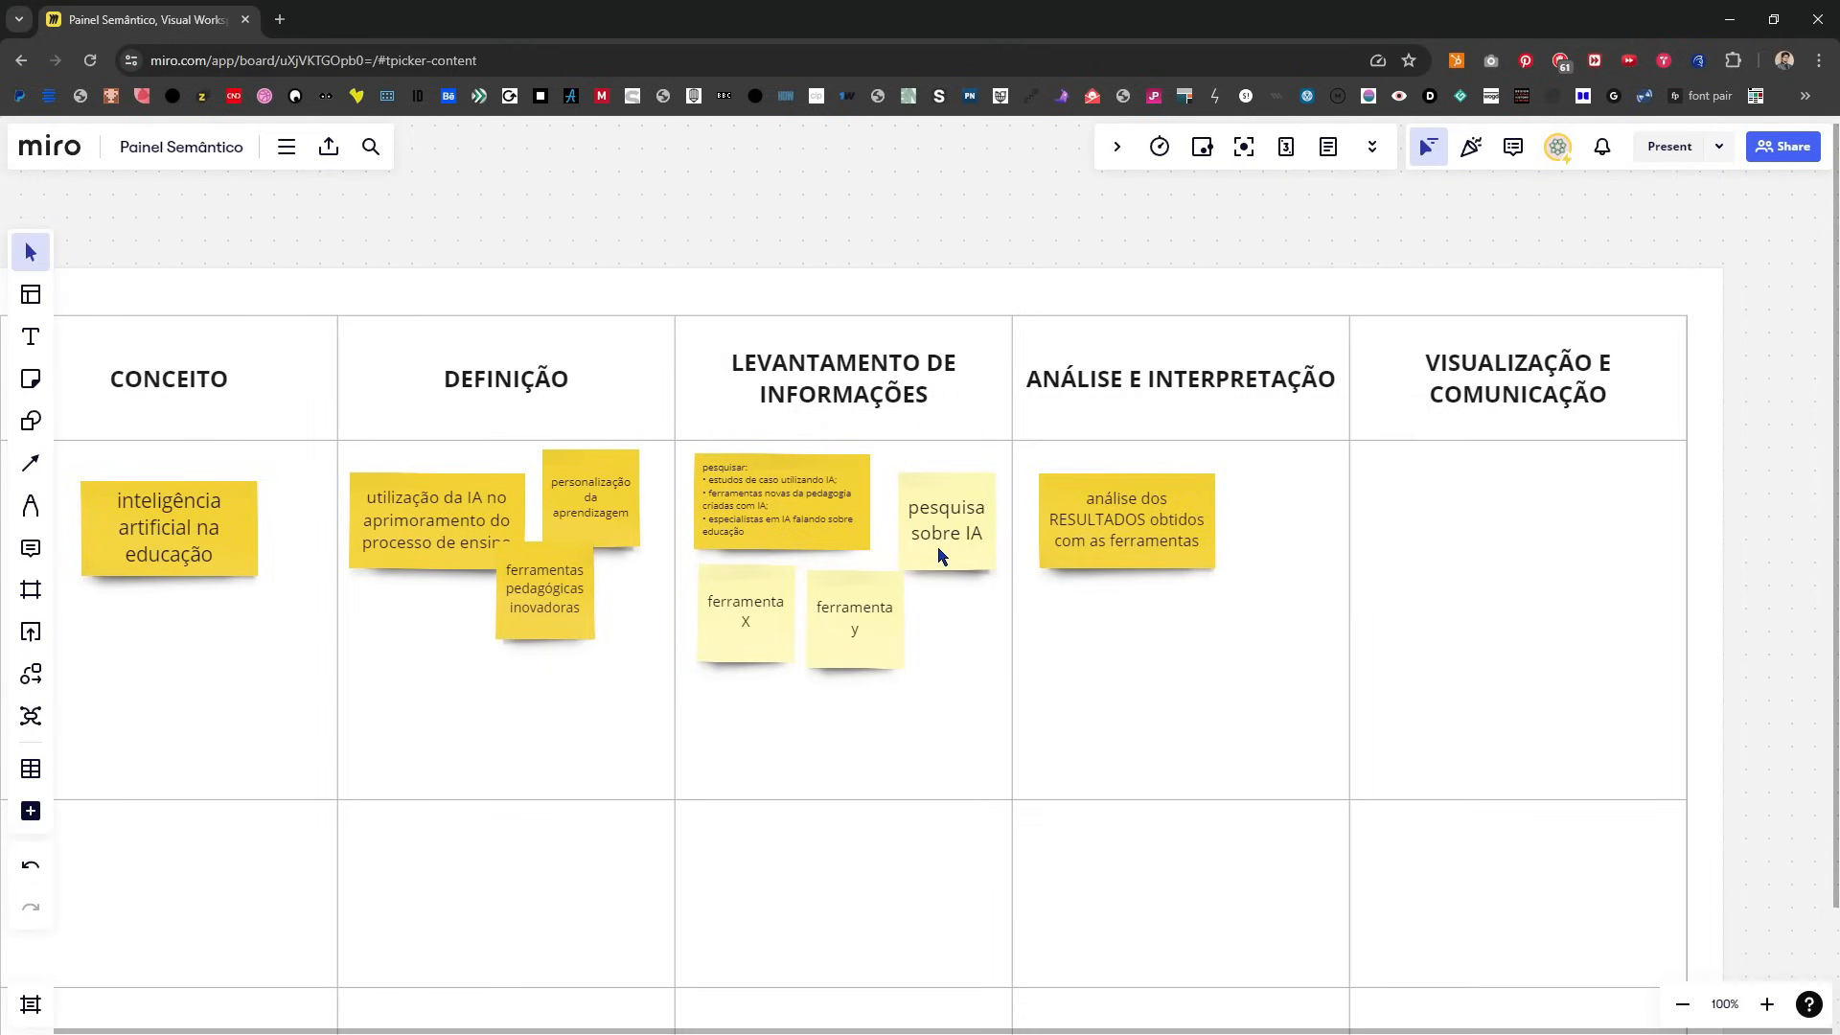
Step: Place a blank darker yellow sticky note below the results analysis note in the ANÁLISE E INTERPRETAÇÃO cell
key("n")
left_click(171, 467)
left_click(1075, 621)
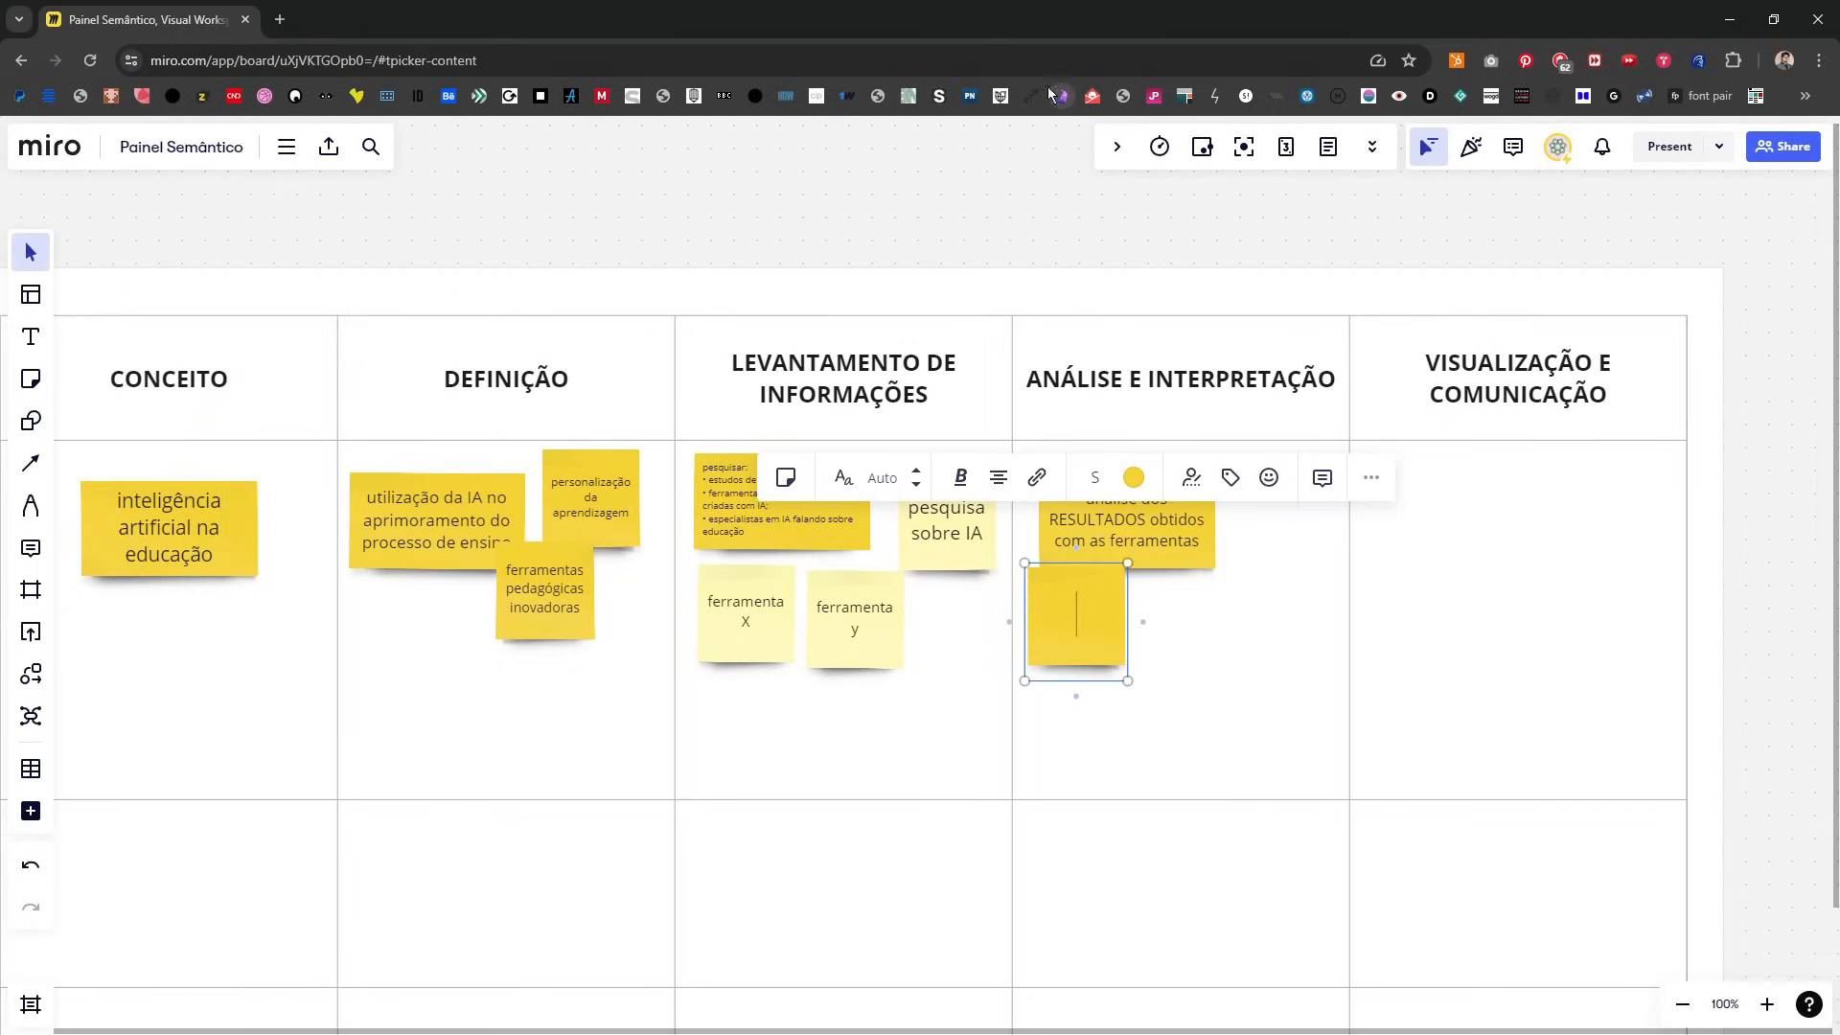
left_click_drag(1097, 648, 1097, 690)
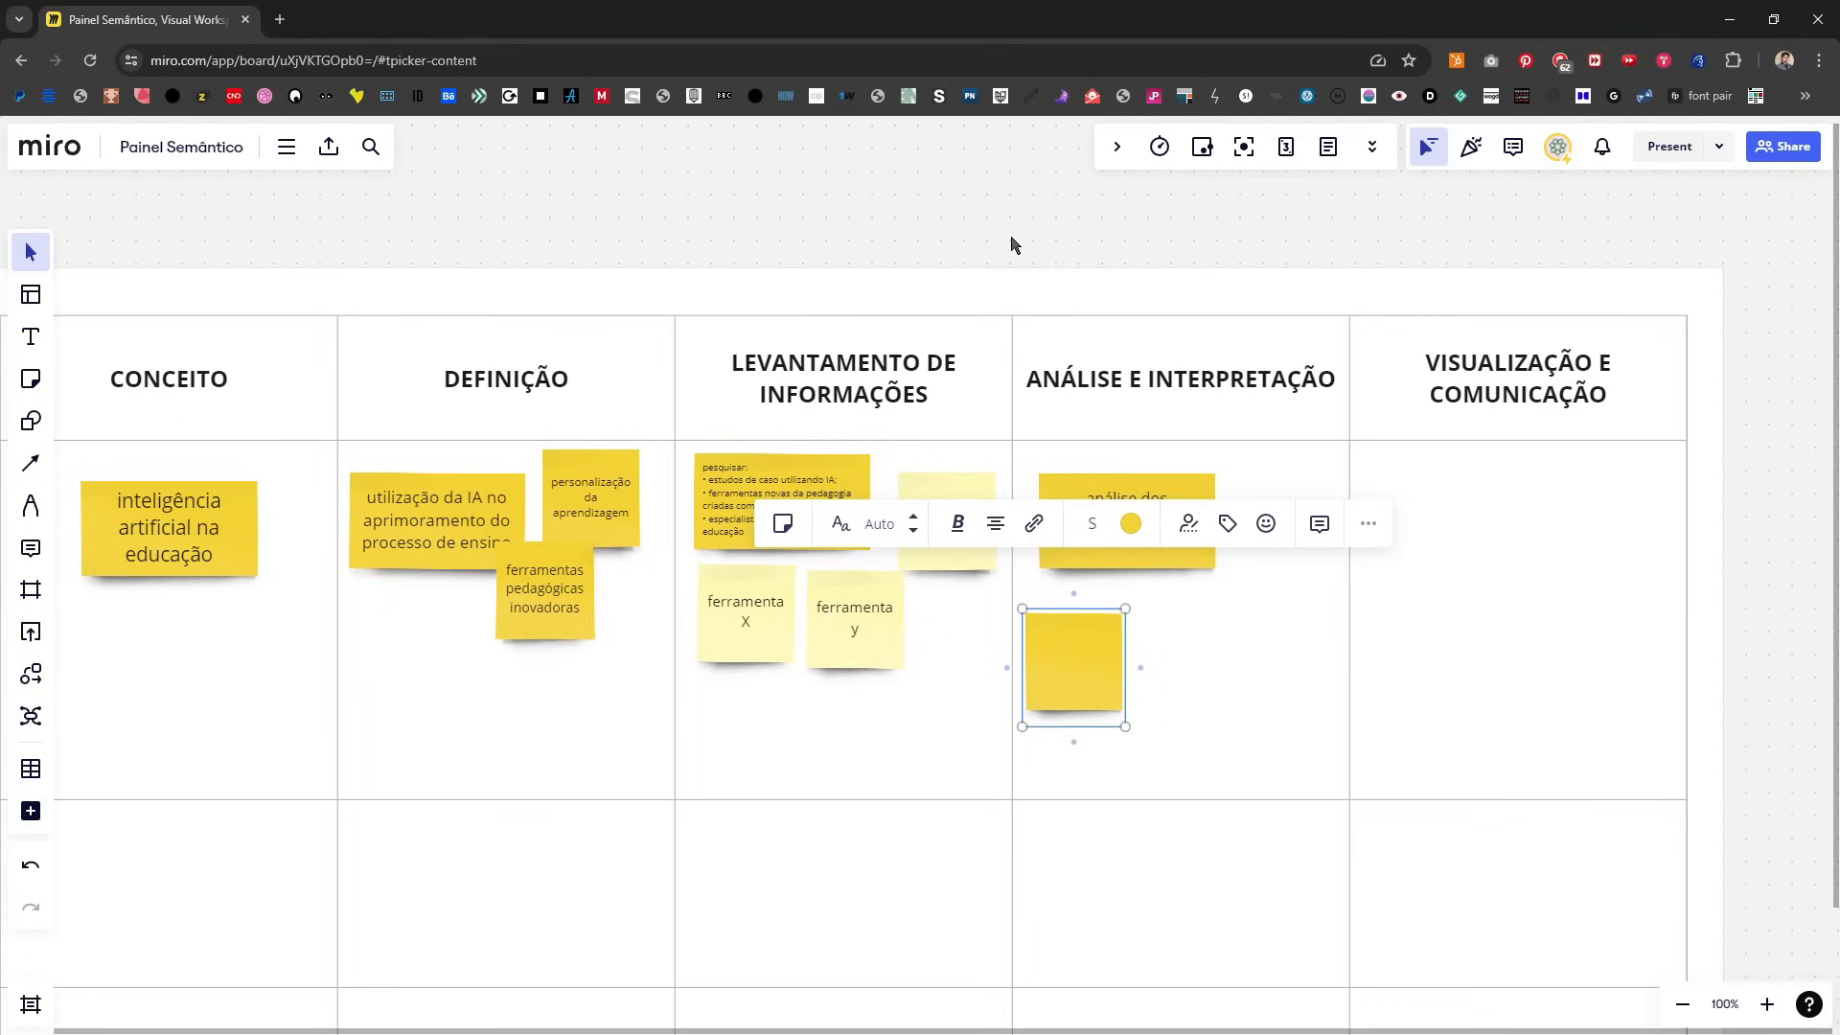
key("Escape")
Step: Append "e seu futuro" to the last bullet of the "pesquisar" note
key("n")
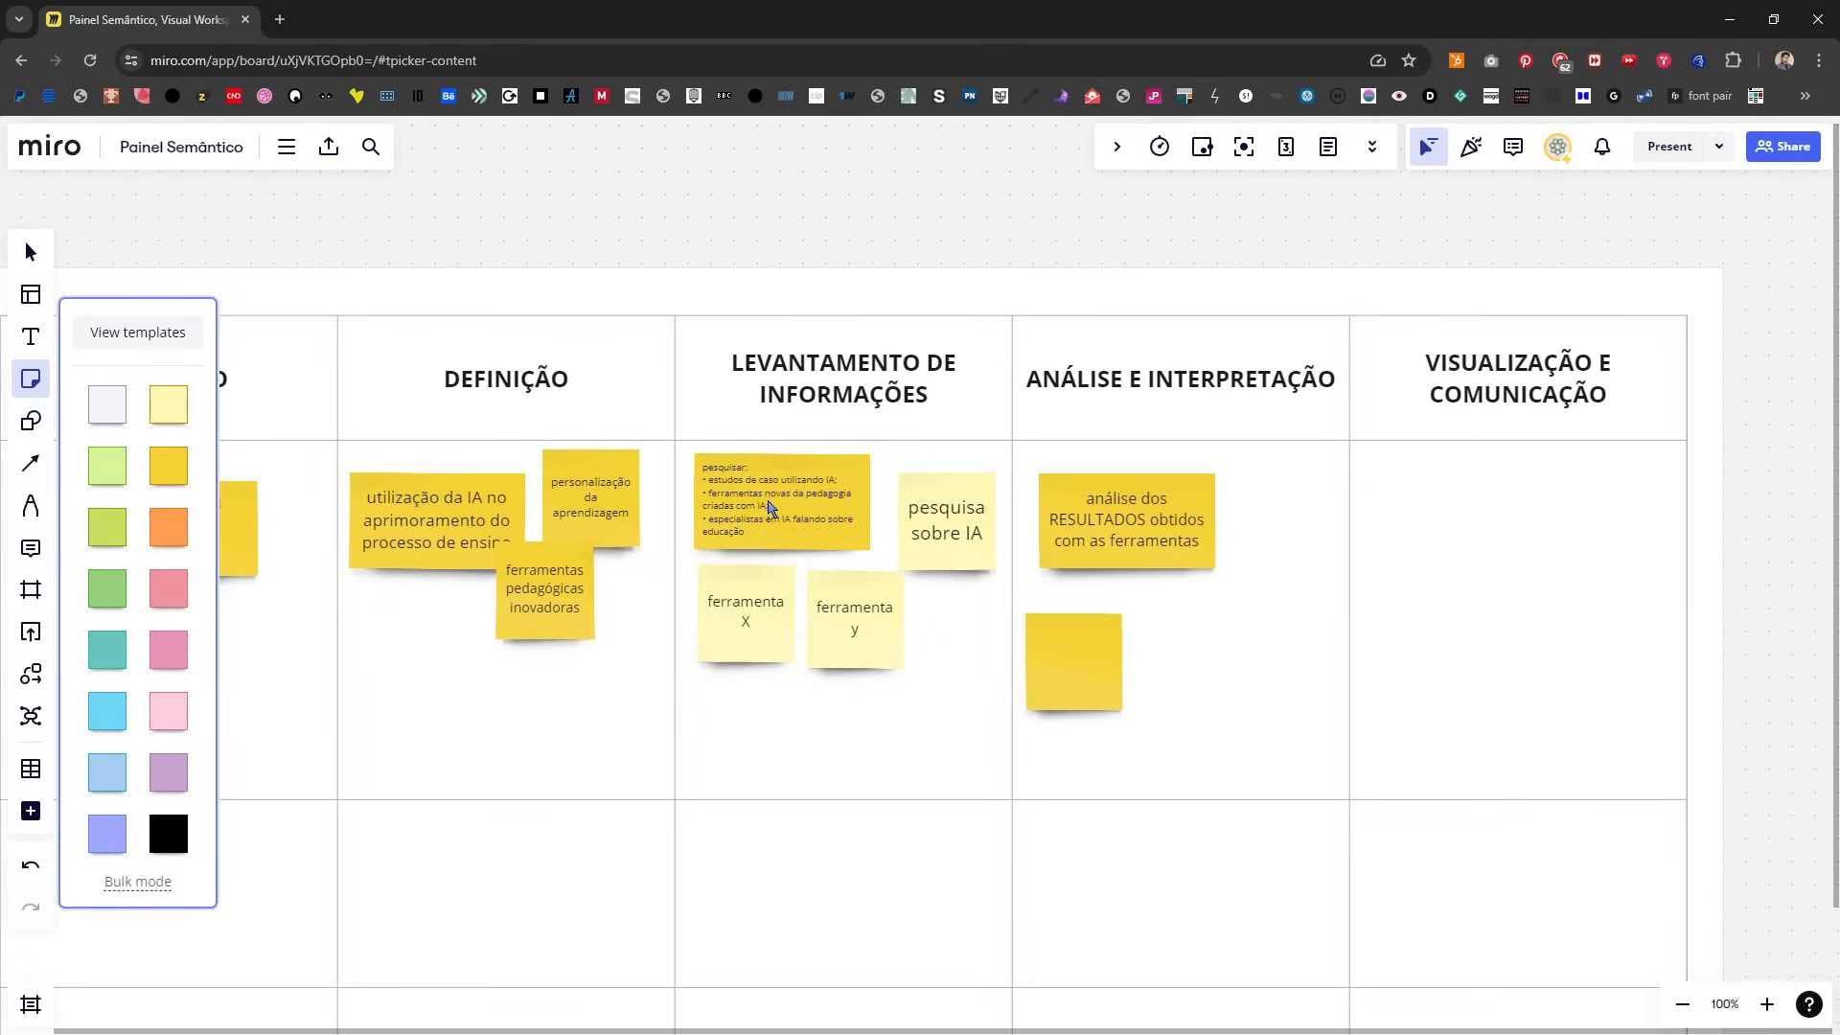
key("Escape")
left_click(782, 528)
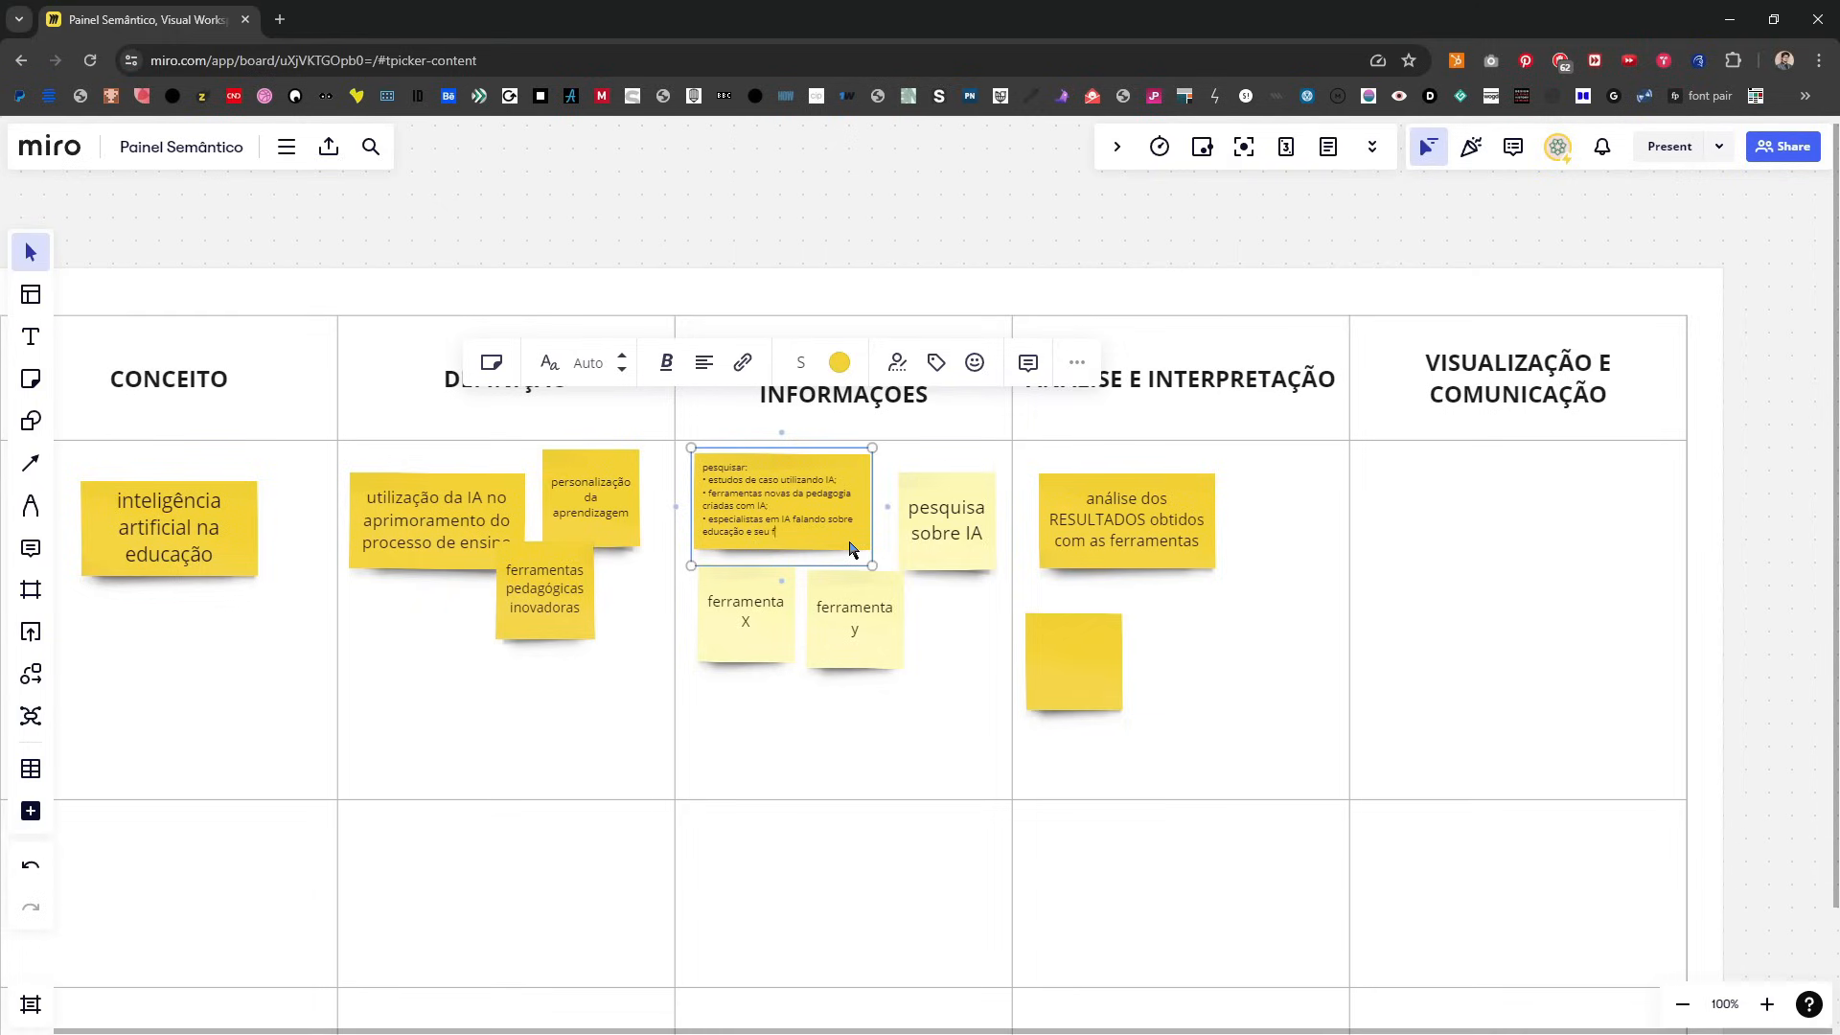
Step: Fill the blank note with "análise do futuro projetado pelos especialistas", make it wide and align it under the results analysis note
double_click(1060, 661)
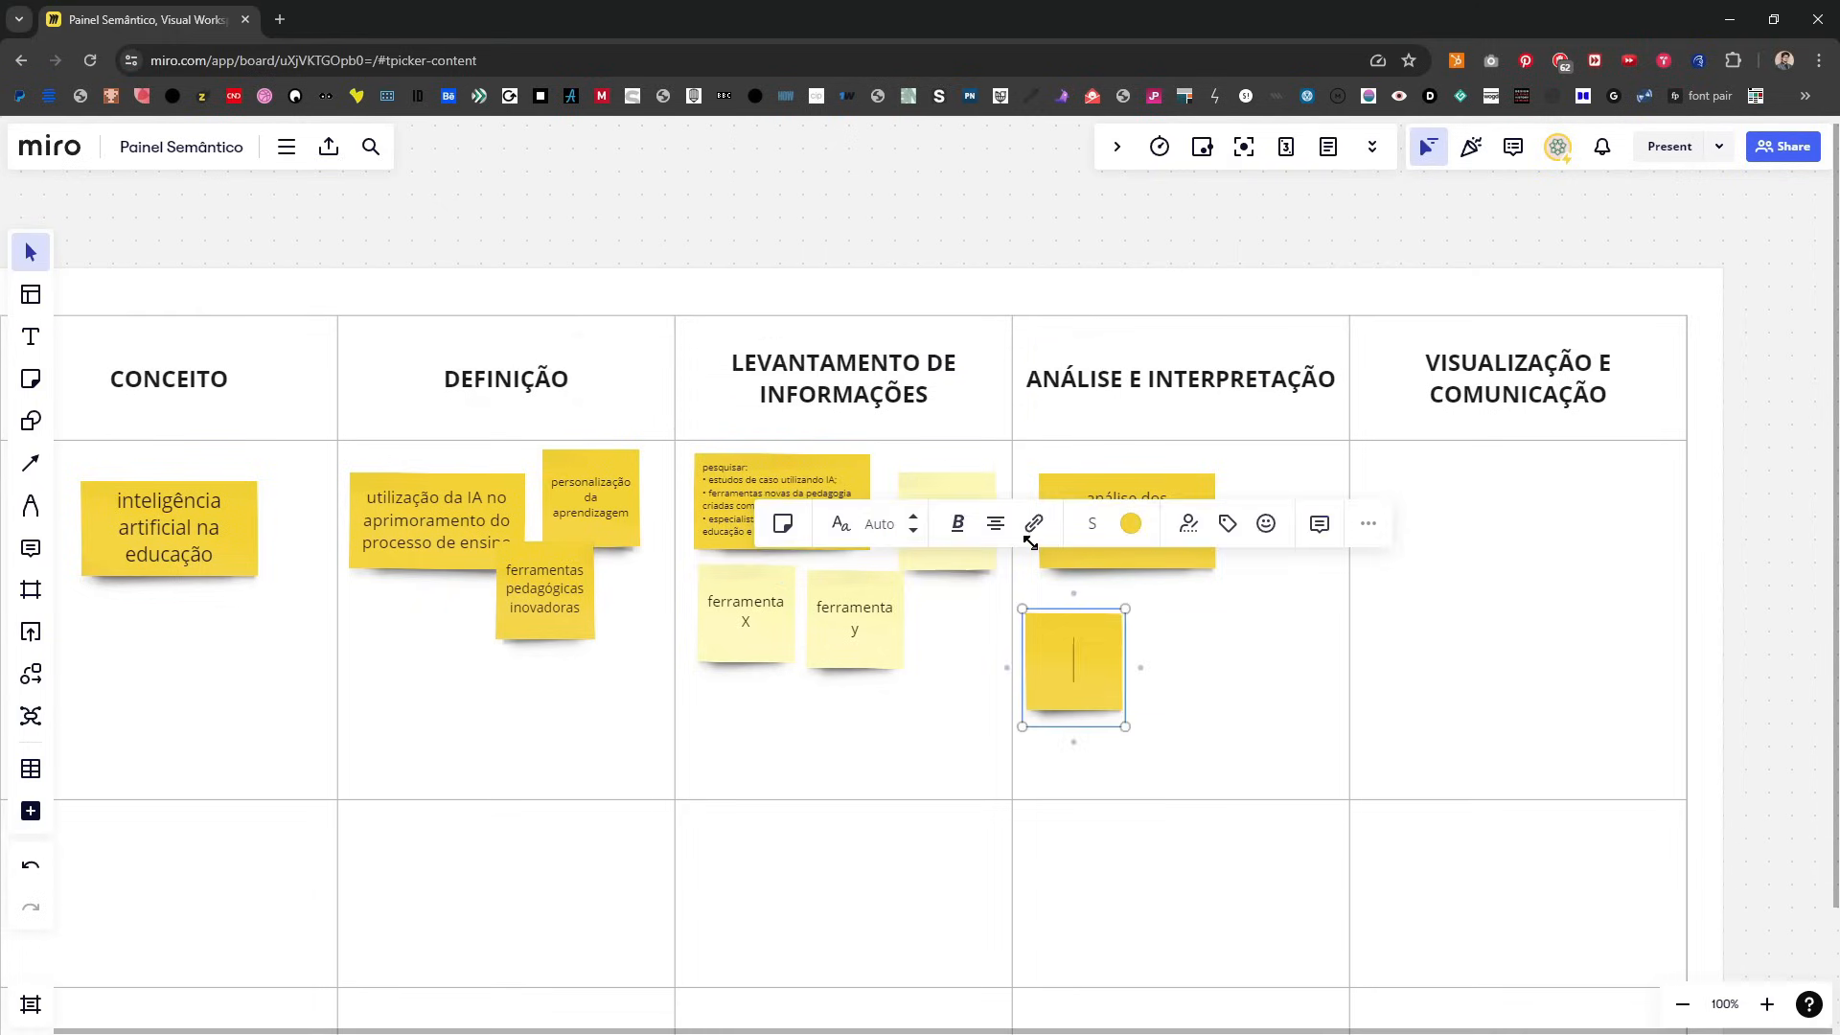
type("análise do futuro projetado pelos especialistas")
left_click_drag(1125, 704, 1202, 698)
left_click_drag(1042, 639, 1058, 616)
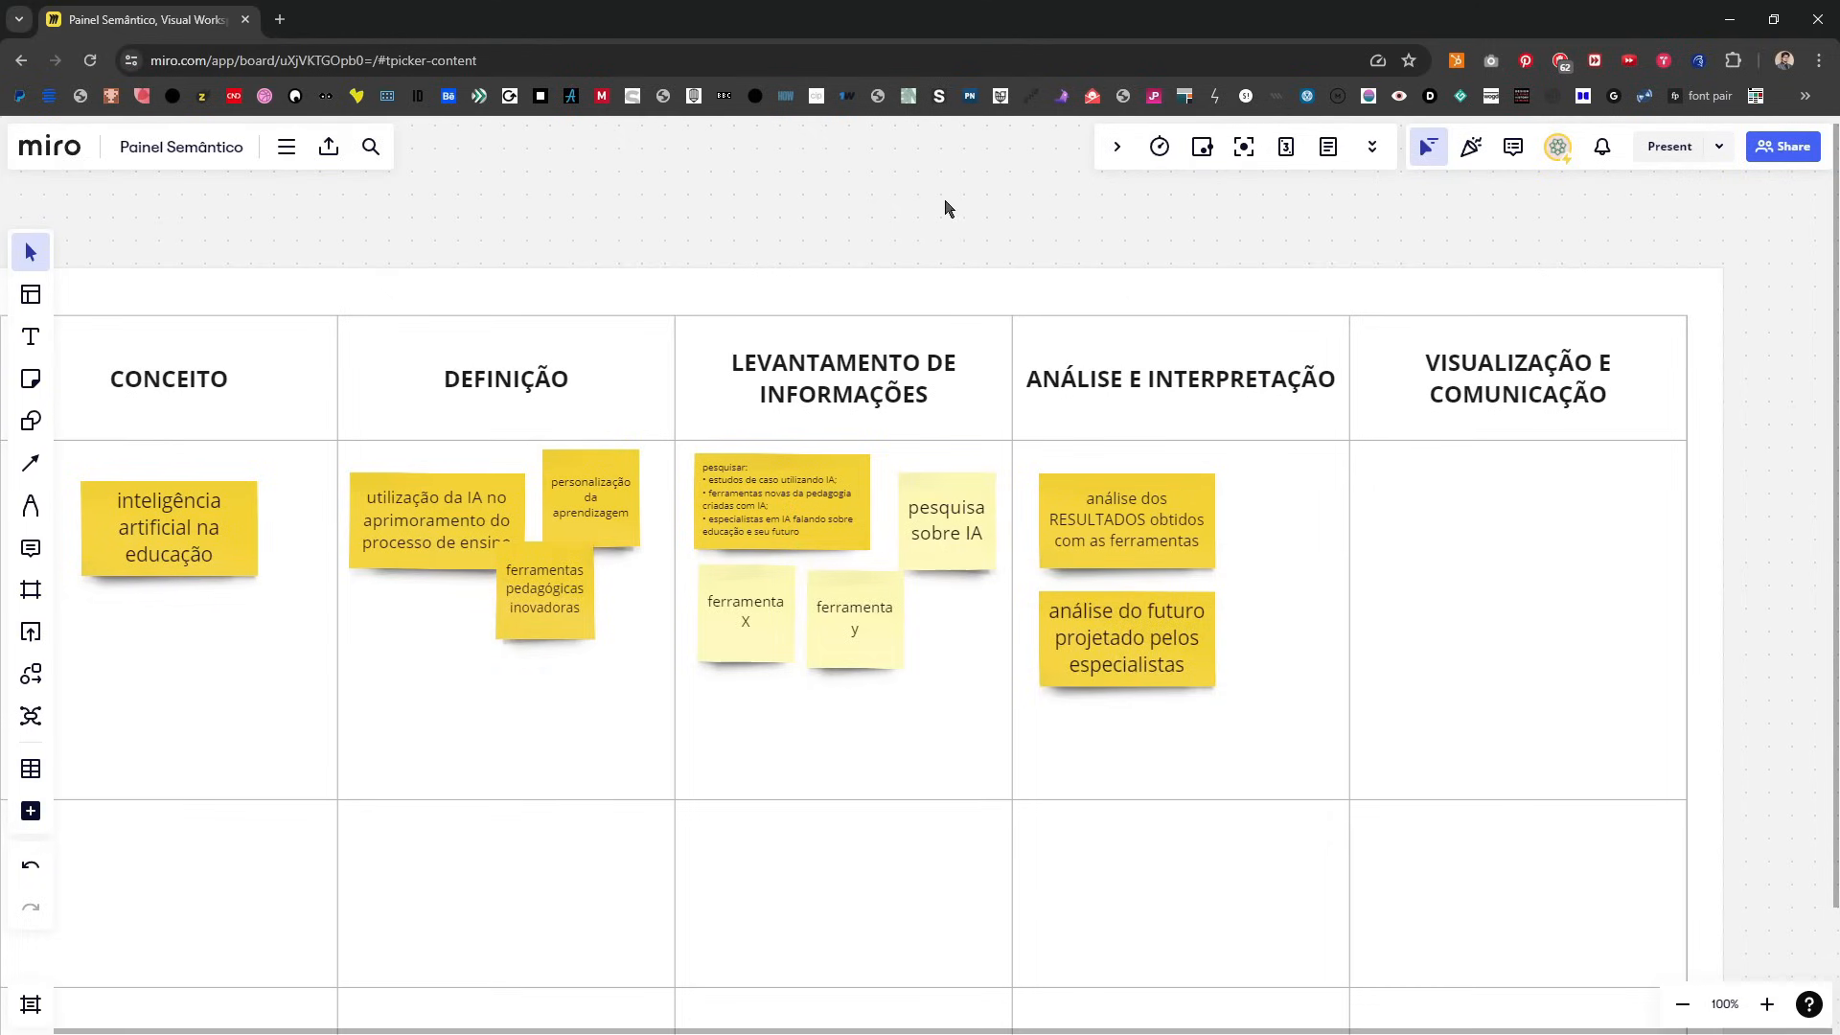
Step: Add a darker yellow sticky note reading "desafios da IA no contexto educacional" to the right of the results analysis note
key("n")
left_click(169, 466)
left_click(1274, 579)
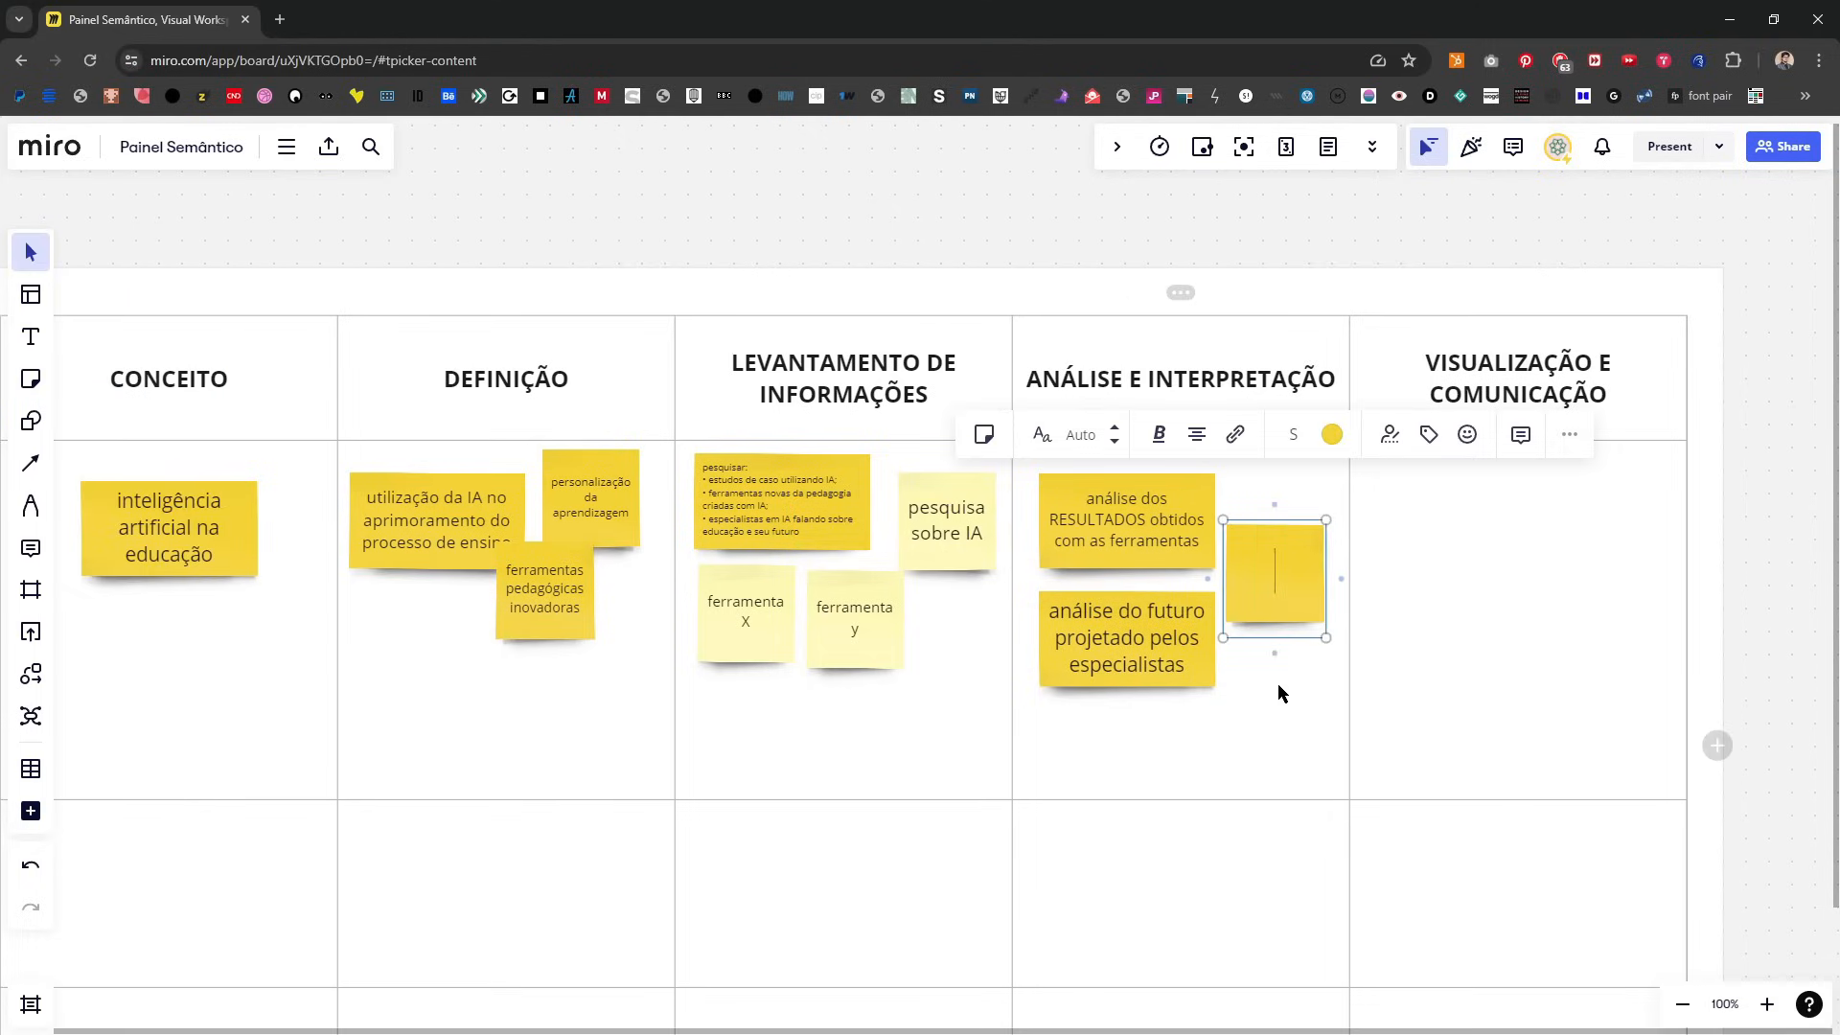
type("desafios da IA no co")
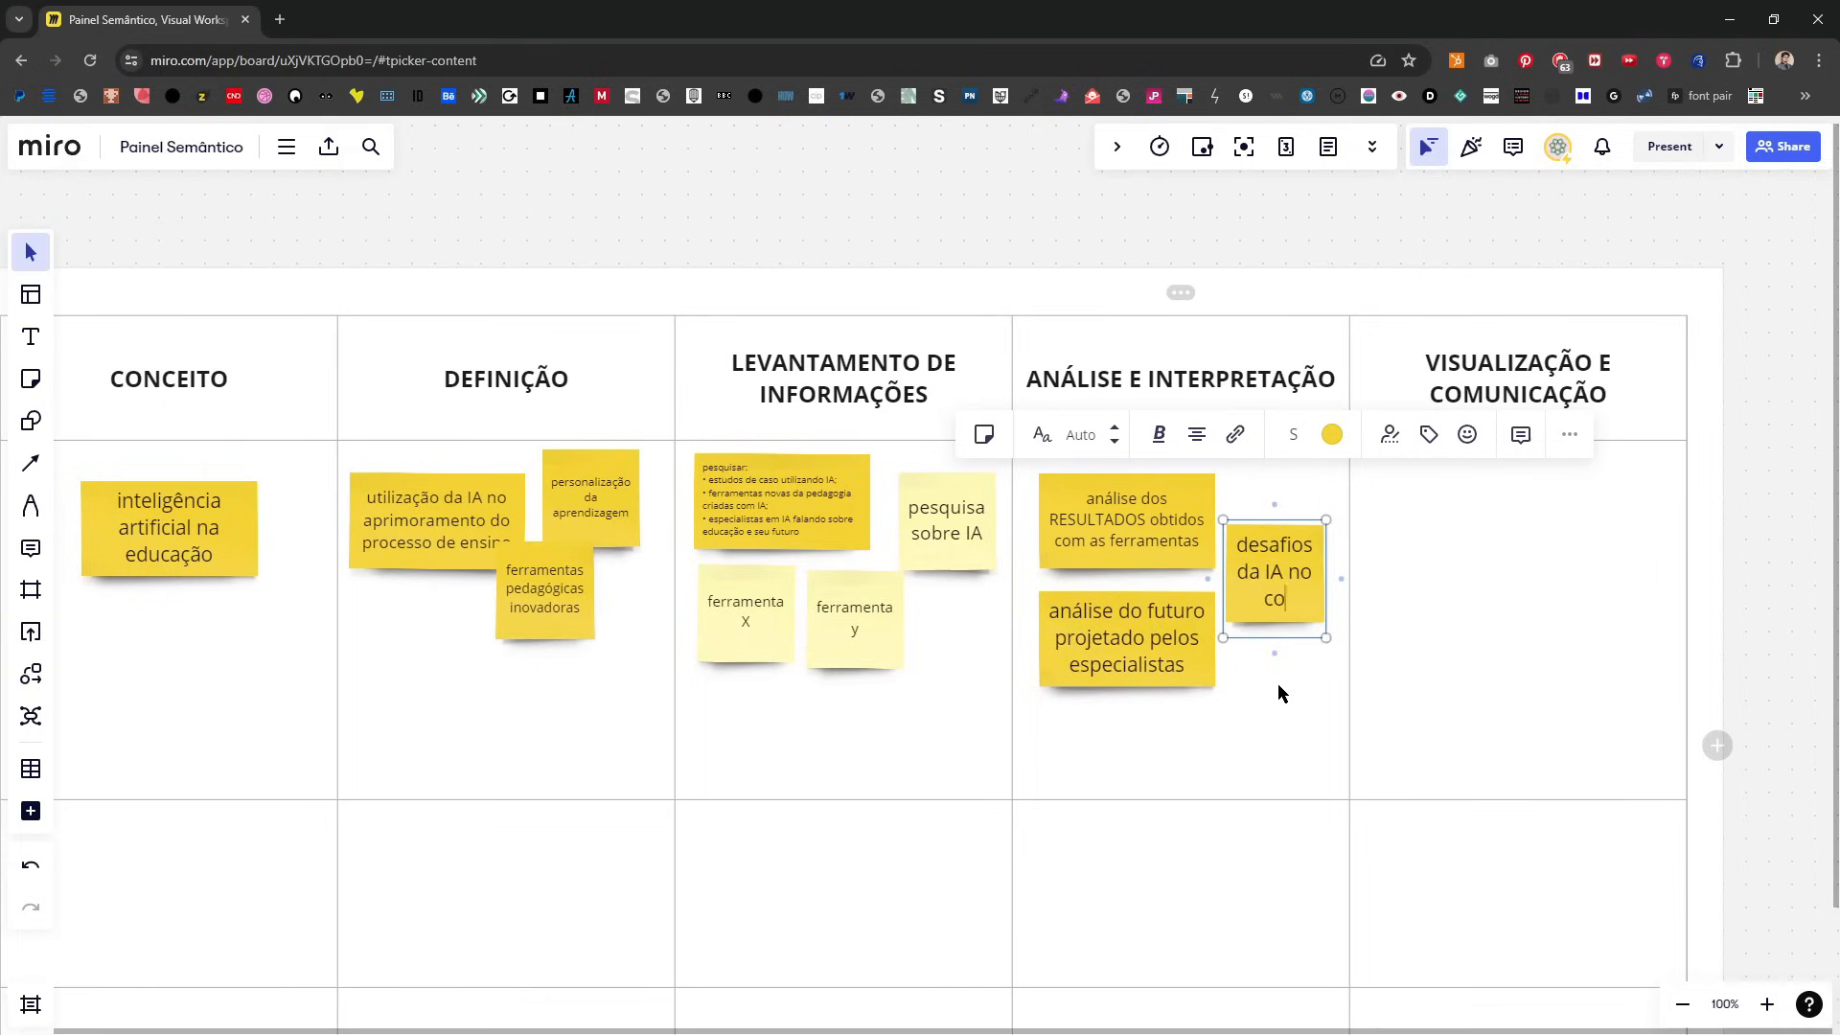
type("ntexto educacional")
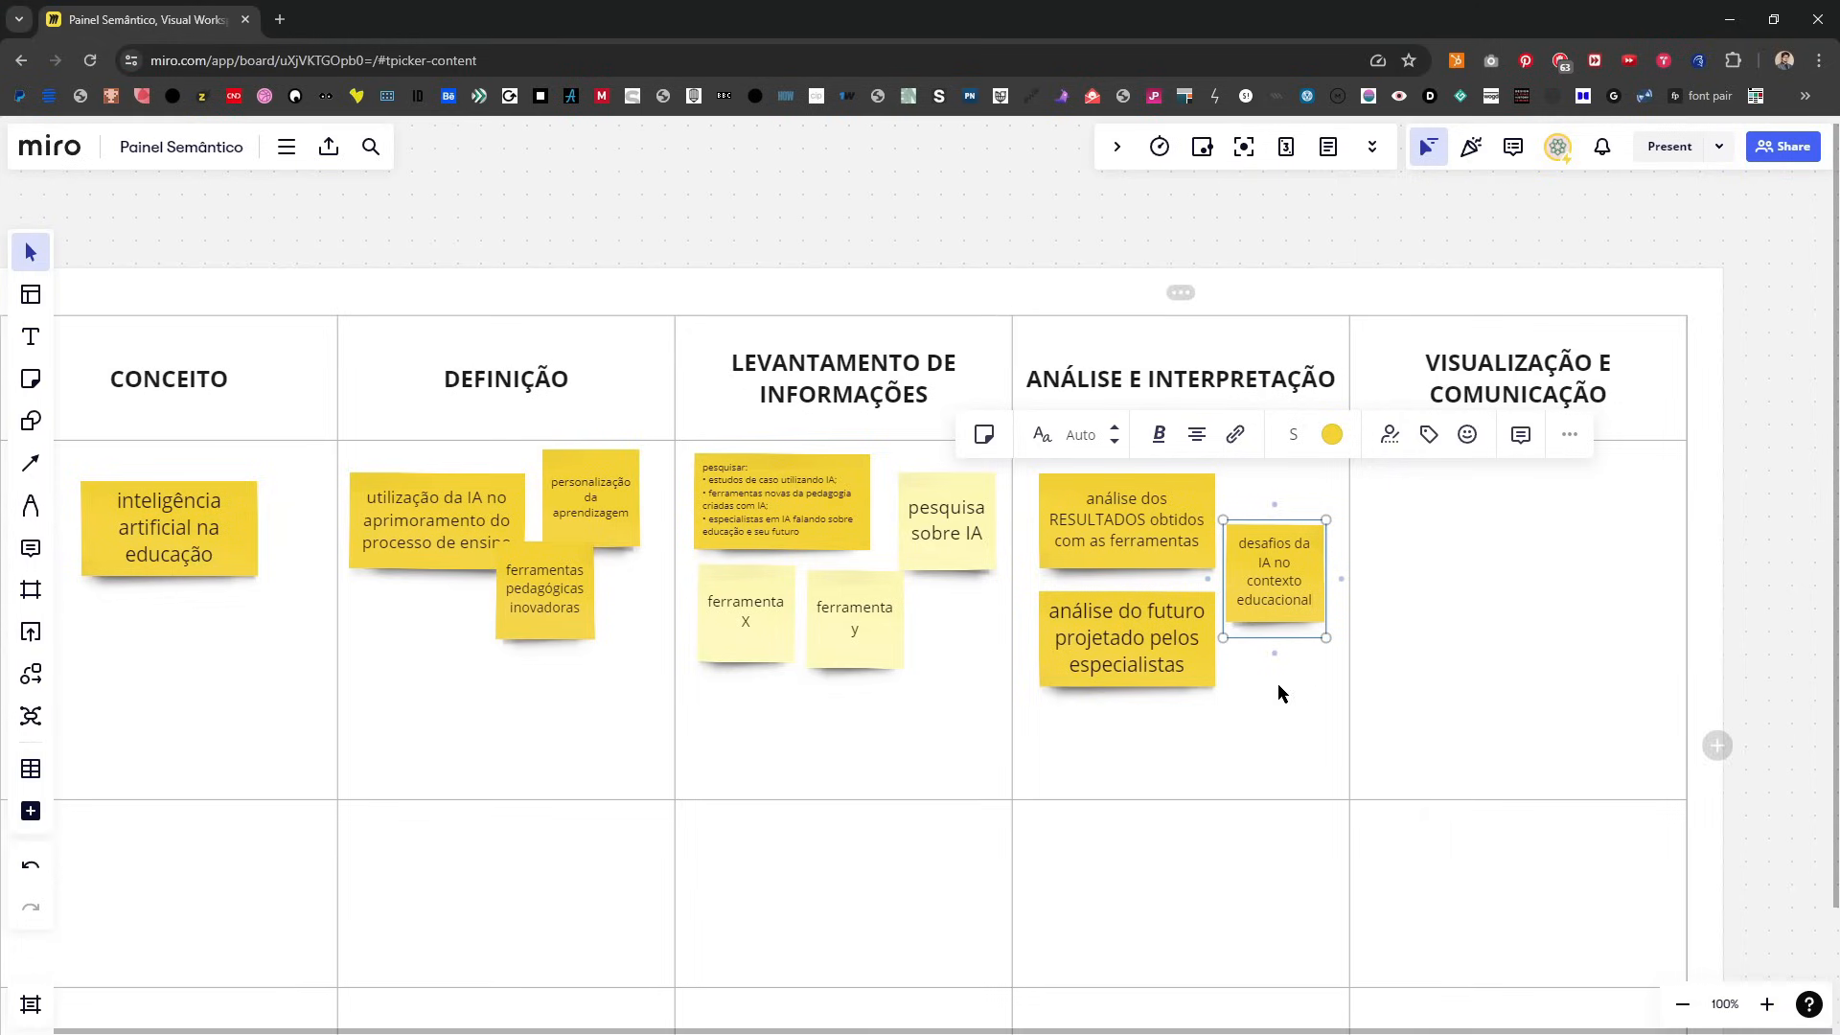
left_click(1294, 651)
left_click_drag(1318, 587, 1324, 538)
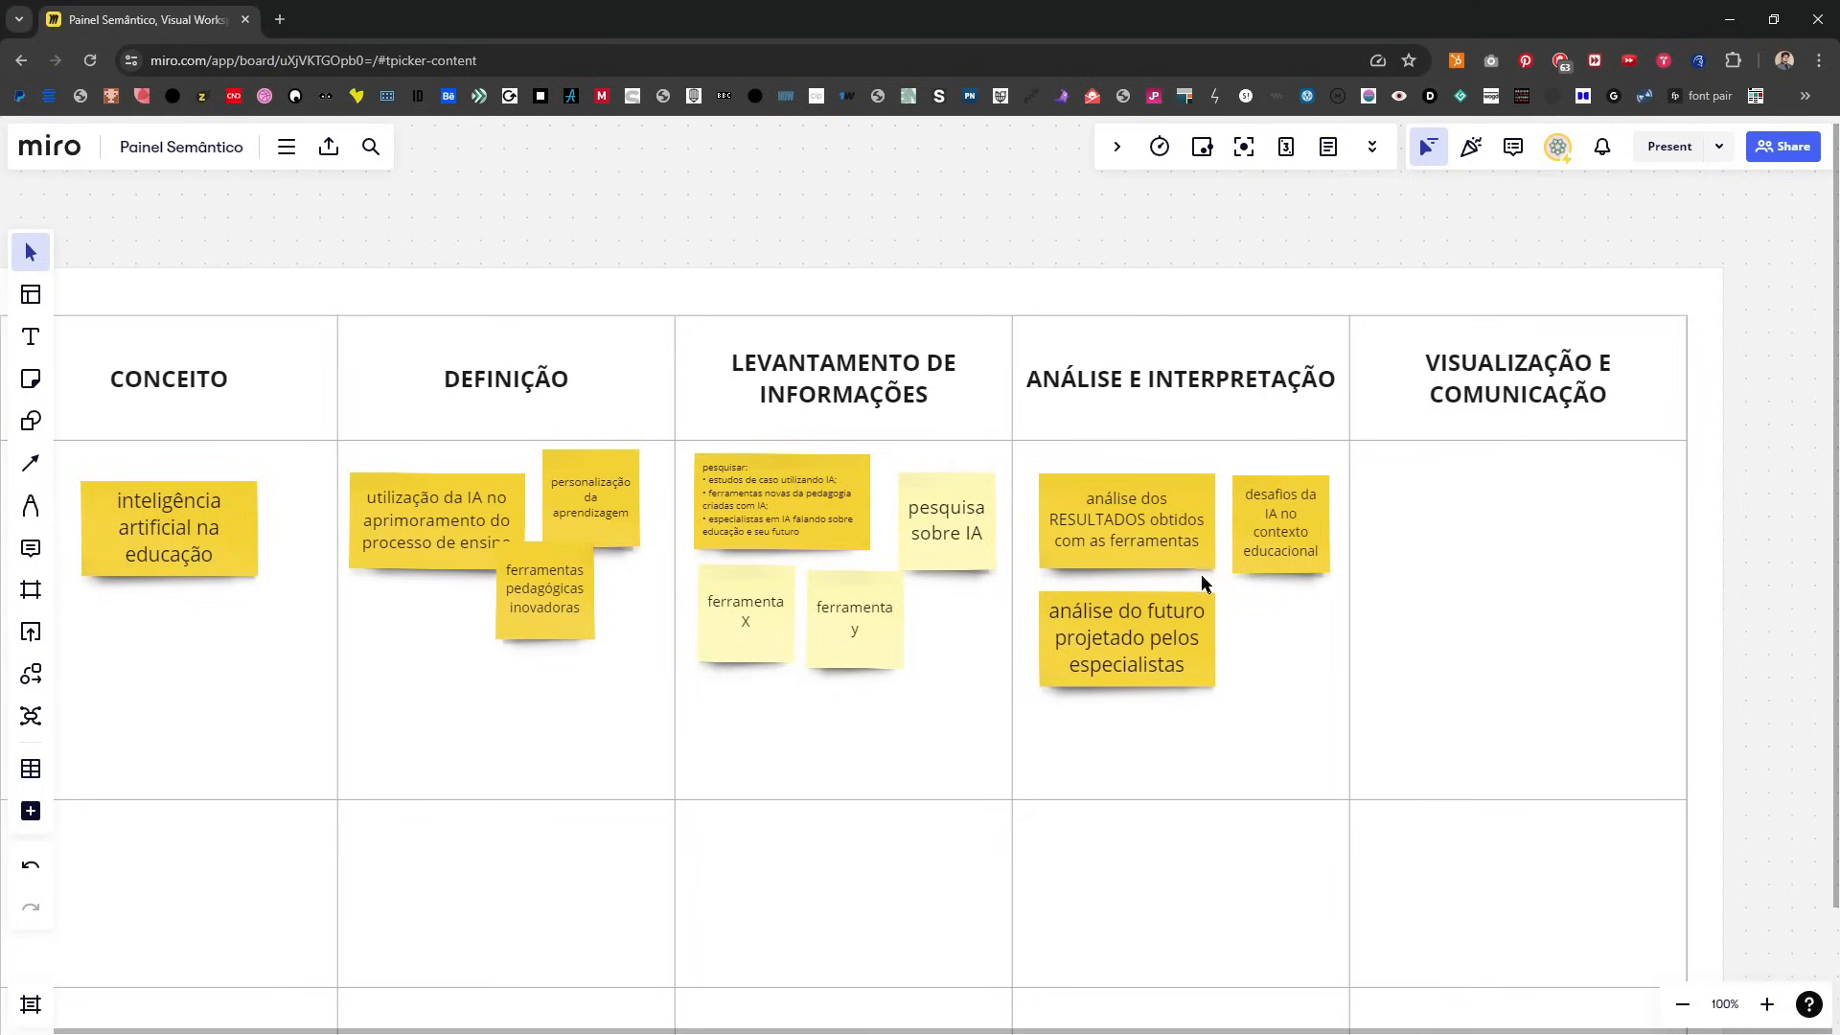
Step: Shift the ANÁLISE E INTERPRETAÇÃO notes upward, offsetting the specialists' future note slightly to the left
left_click_drag(1152, 644, 1129, 644)
left_click_drag(1147, 492, 1145, 471)
left_click_drag(1274, 536, 1274, 533)
left_click_drag(1141, 645, 1139, 632)
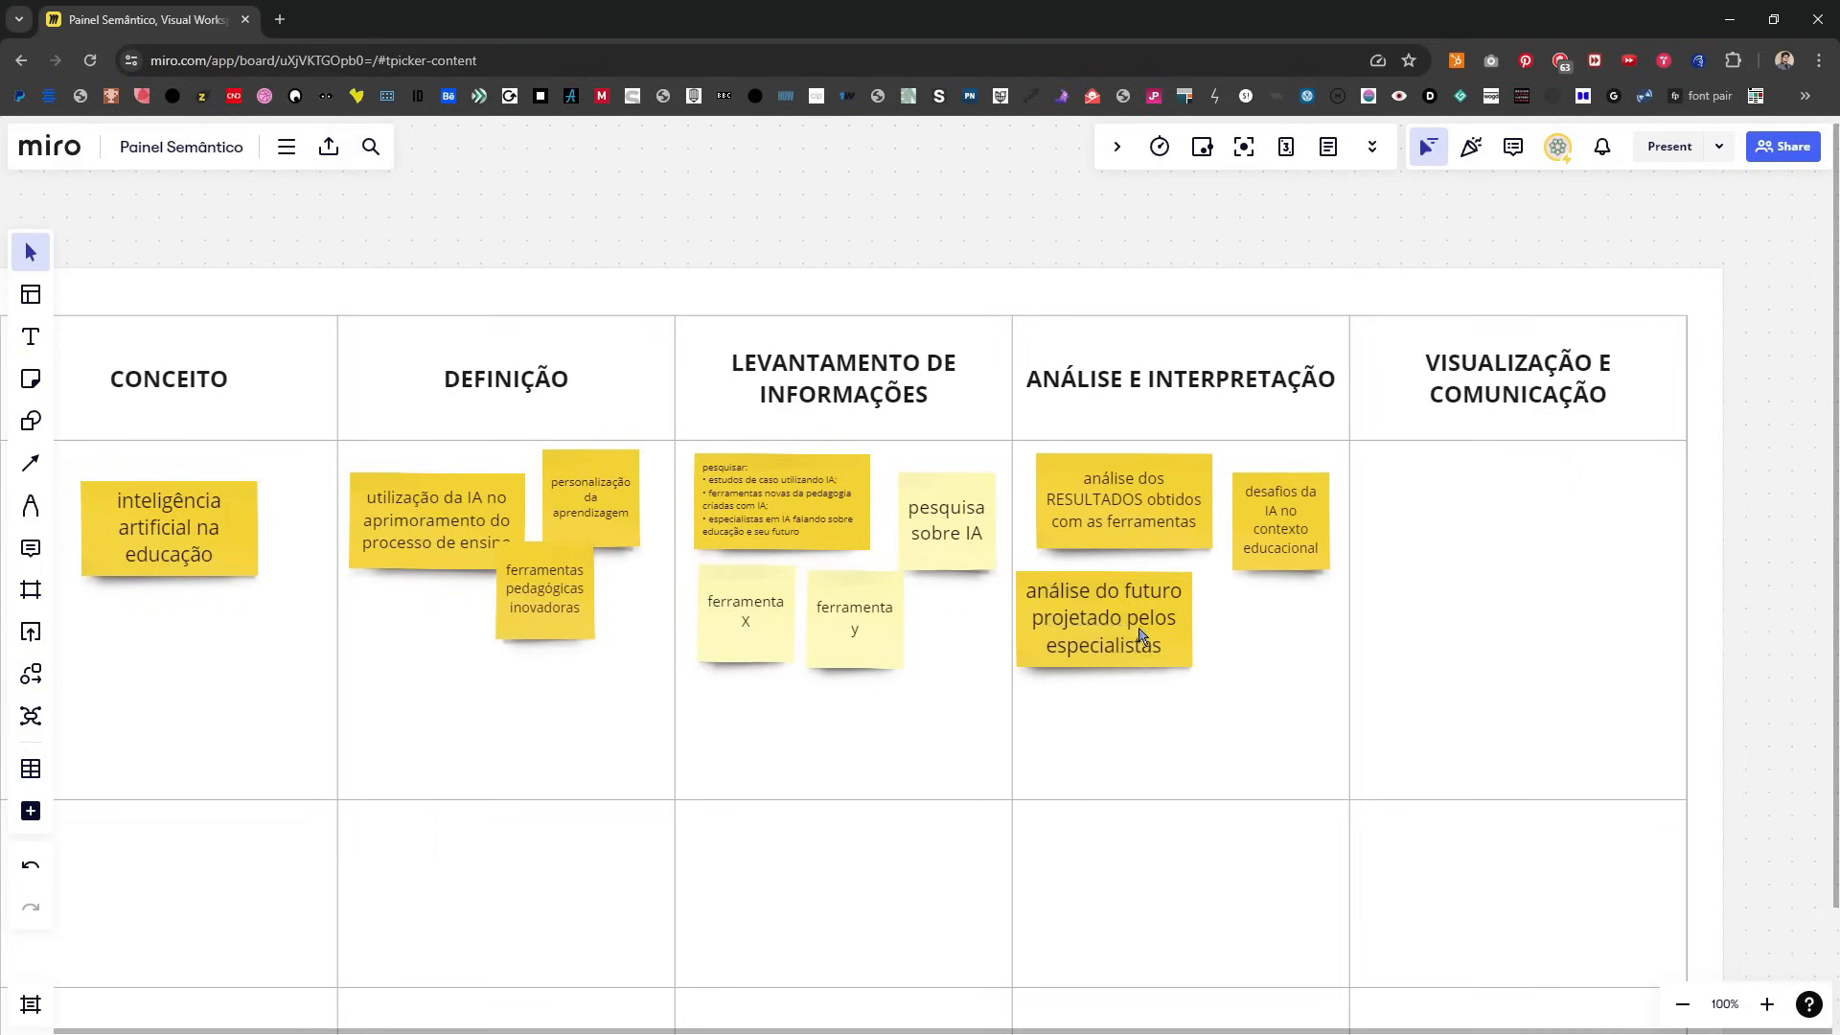
Step: Add a blank darker yellow sticky note beside the specialists' future note in ANÁLISE E INTERPRETAÇÃO
key("n")
left_click(1212, 668)
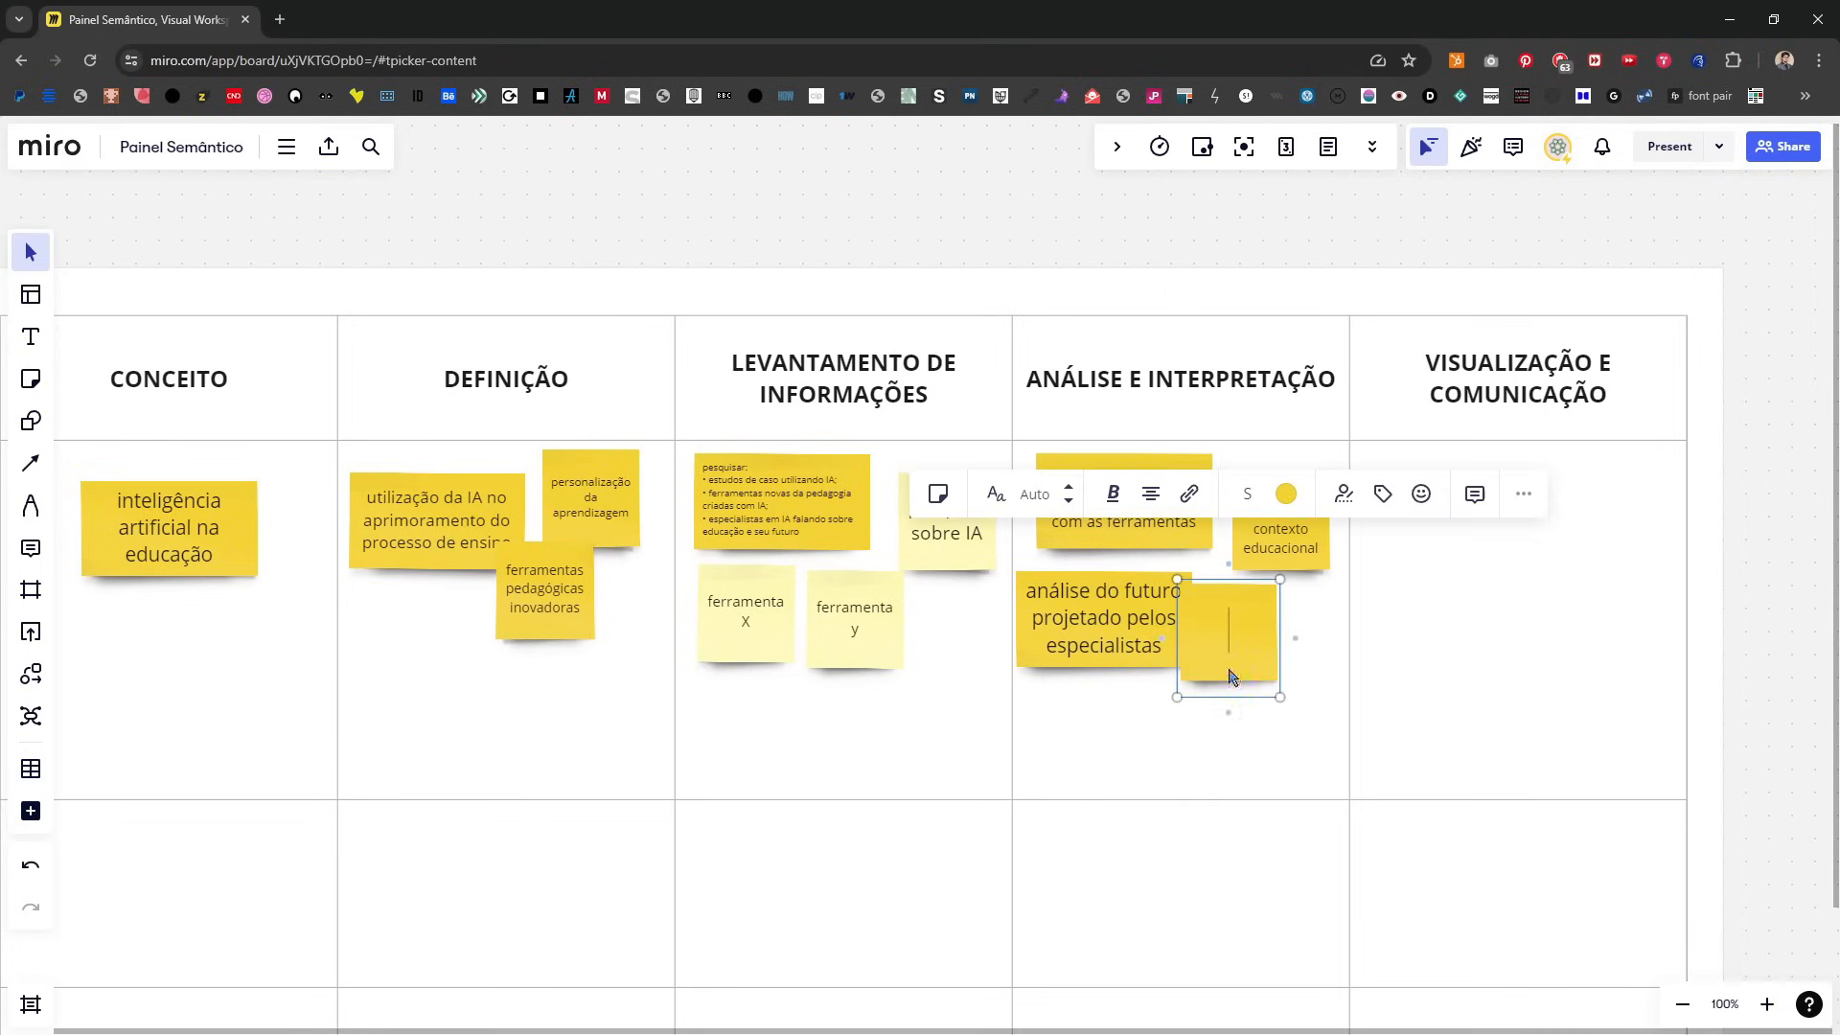
left_click(1054, 252)
left_click(788, 519)
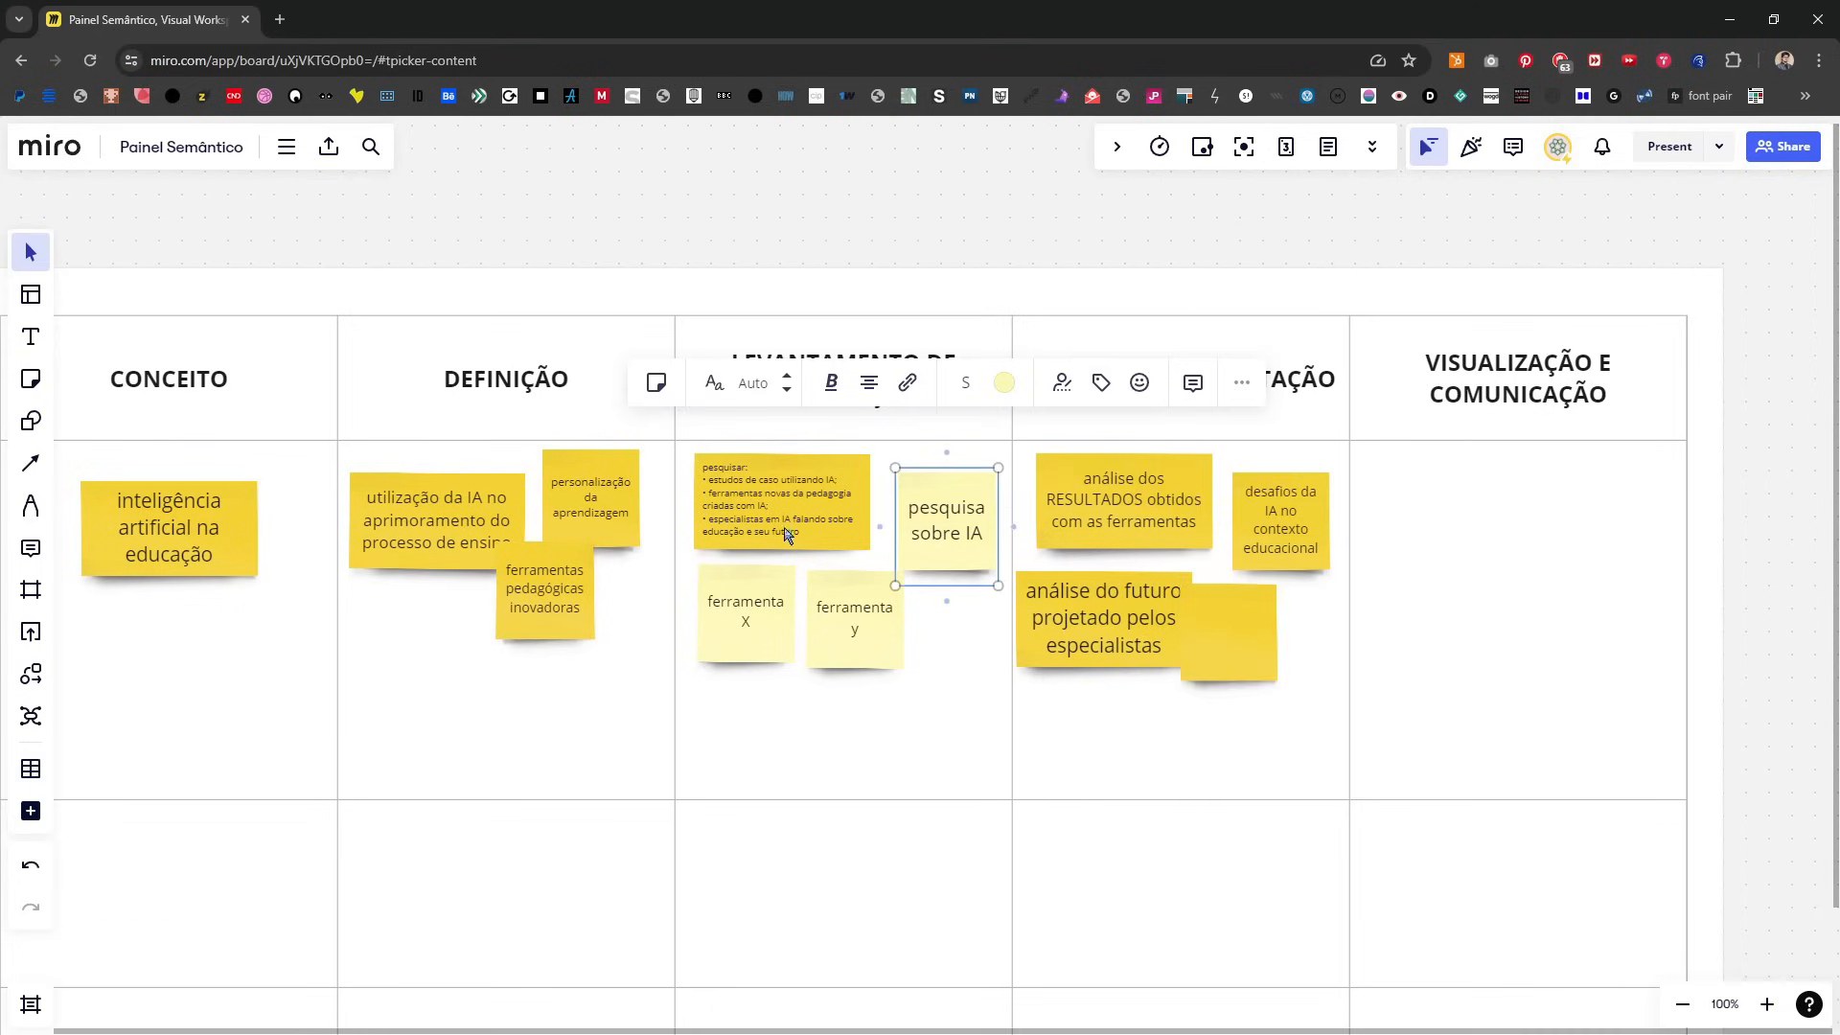
Step: Fill the blank sticky note with "de acordo com x e y dados, podemos sugerir que ...."
double_click(1232, 677)
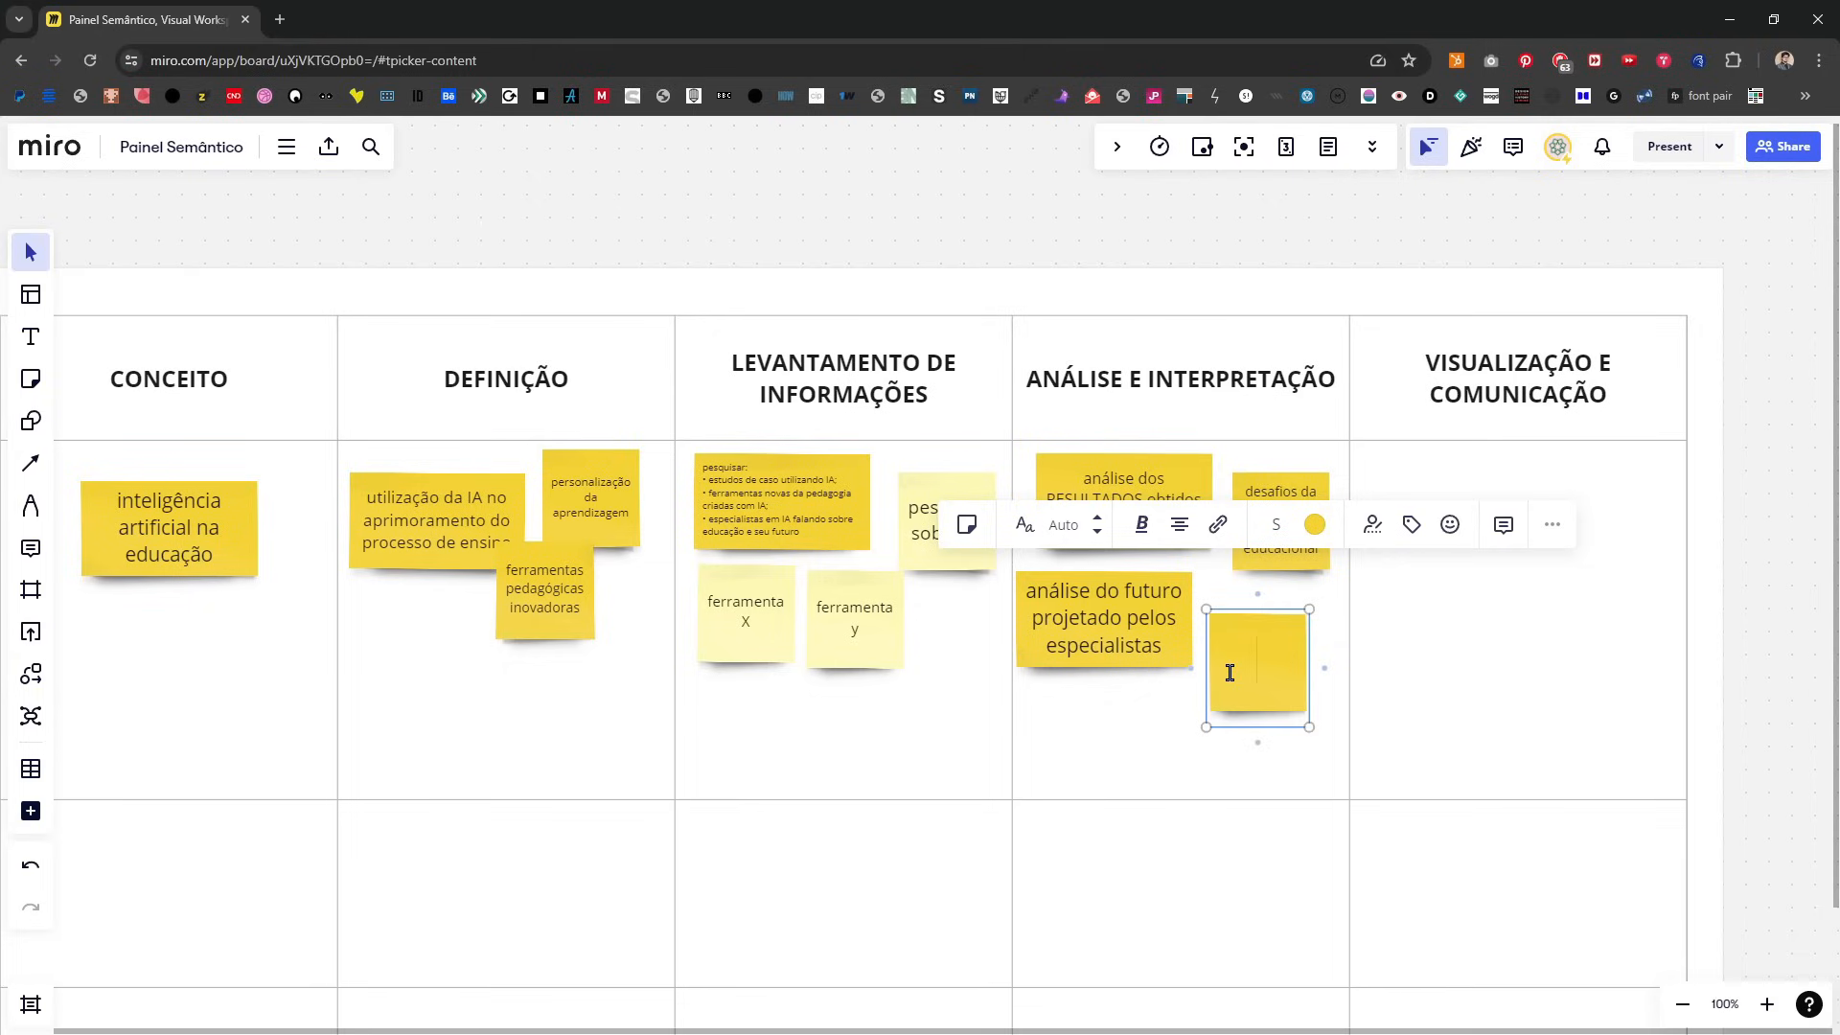
type("de acordo com")
type(" x e y")
type(" dad")
type("os, podemos a")
type("firmar")
key("BackSpace")
key("BackSpace")
key("BackSpace")
key("BackSpace")
key("BackSpace")
type("entender")
key("BackSpace")
key("BackSpace")
key("BackSpace")
key("BackSpace")
key("BackSpace")
key("BackSpace")
type("sugerir que ....")
left_click(987, 190)
Step: Place the "de acordo com x e y dados" note below the specialists' future note, within the ANÁLISE E INTERPRETAÇÃO cell
left_click_drag(1247, 649, 1136, 733)
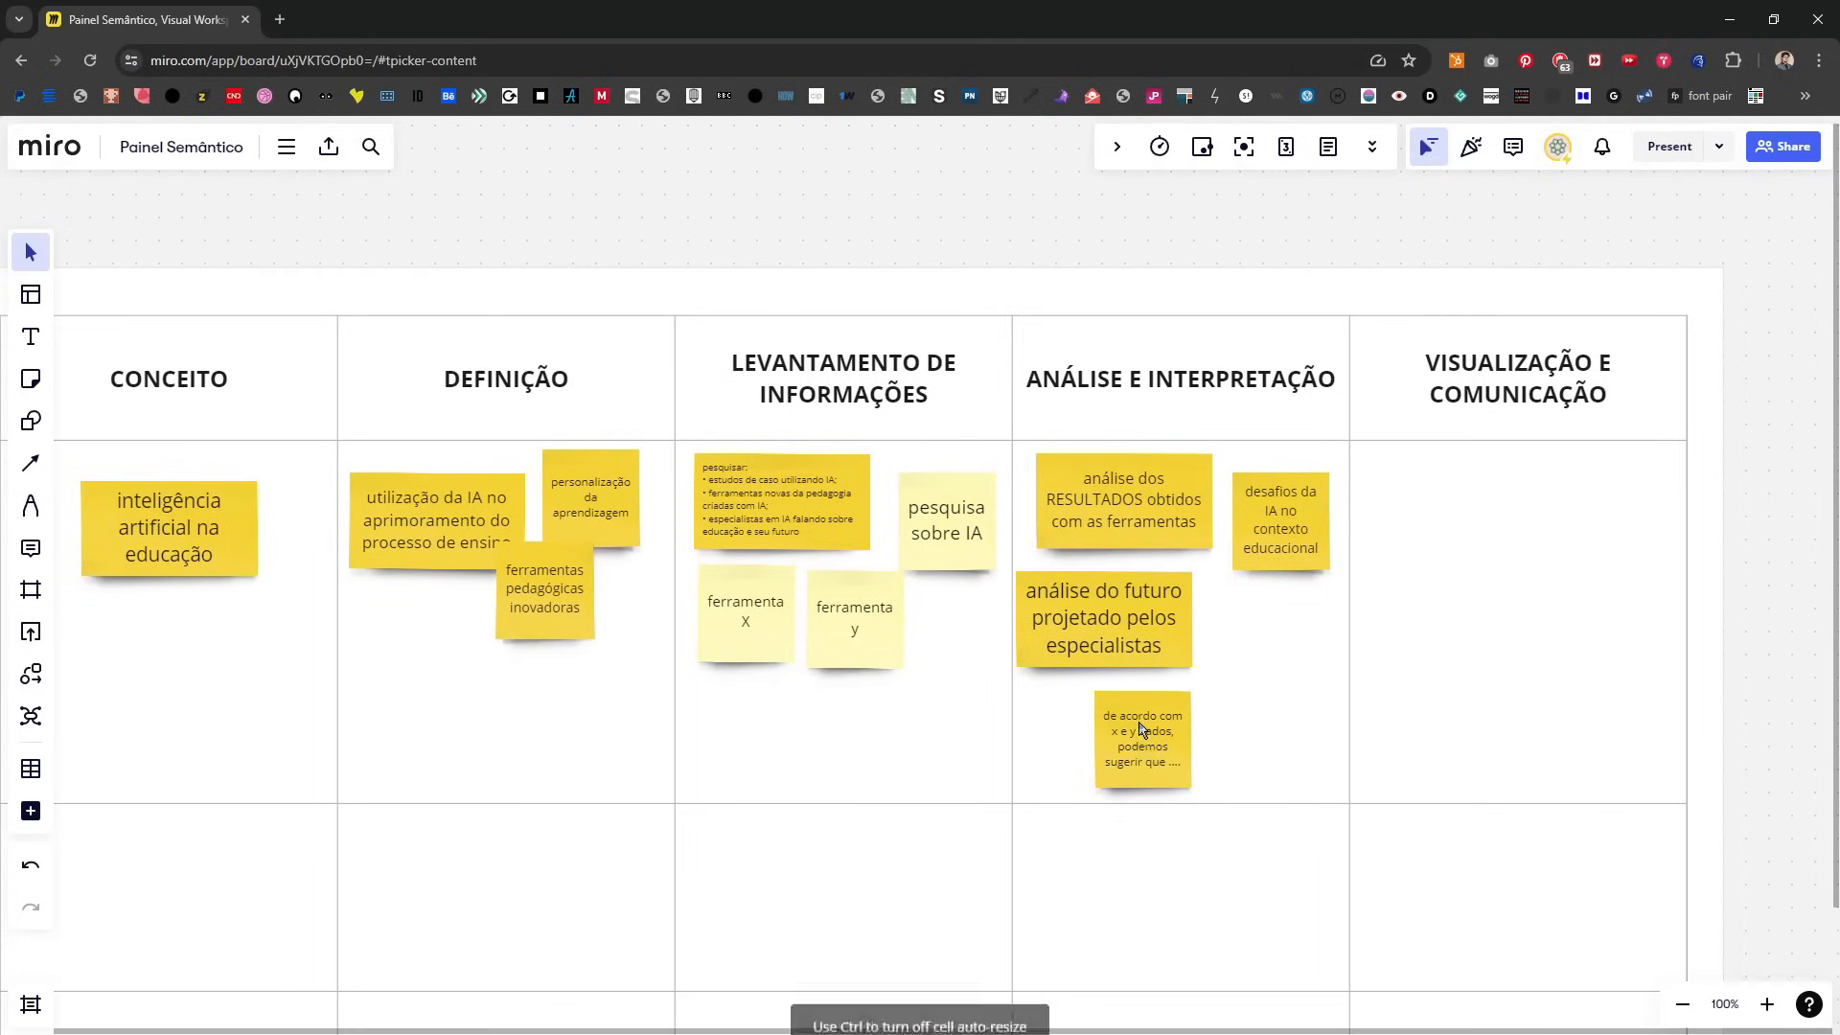
left_click(996, 274)
left_click_drag(1080, 212, 1105, 171)
left_click_drag(1153, 652, 1164, 661)
left_click_drag(1180, 726, 1159, 686)
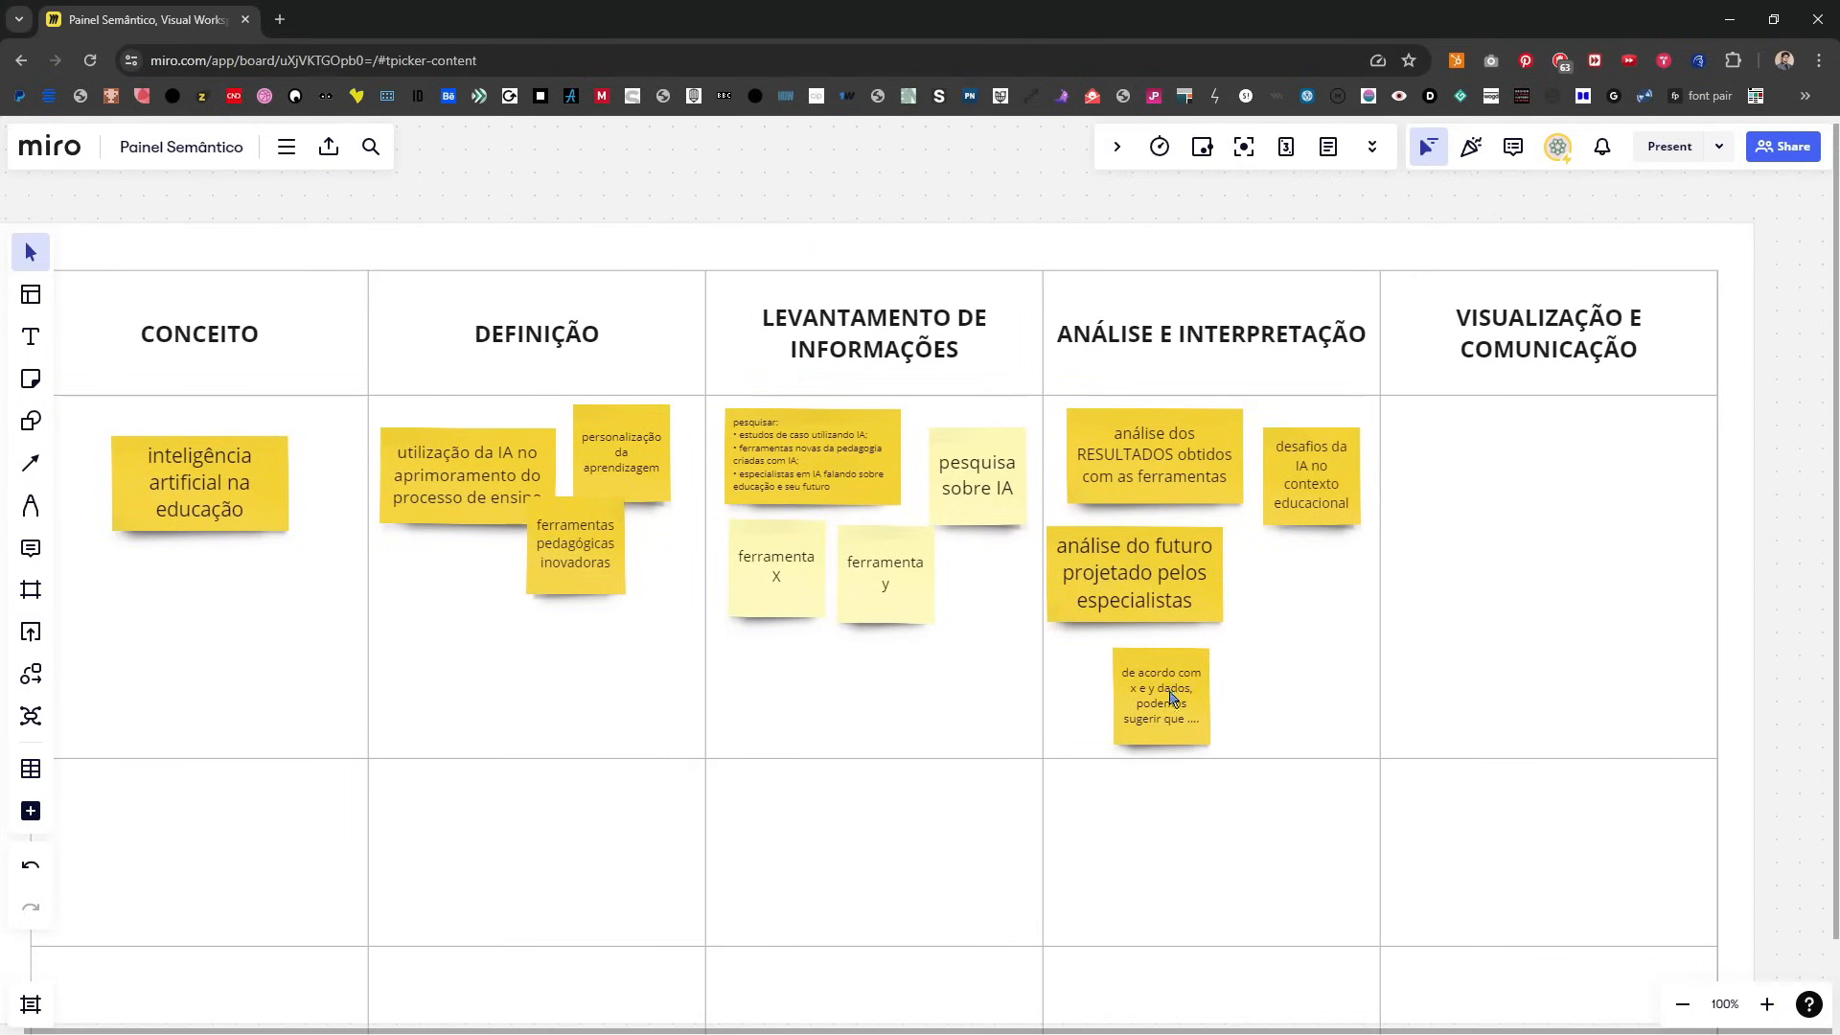
left_click_drag(418, 523, 505, 512)
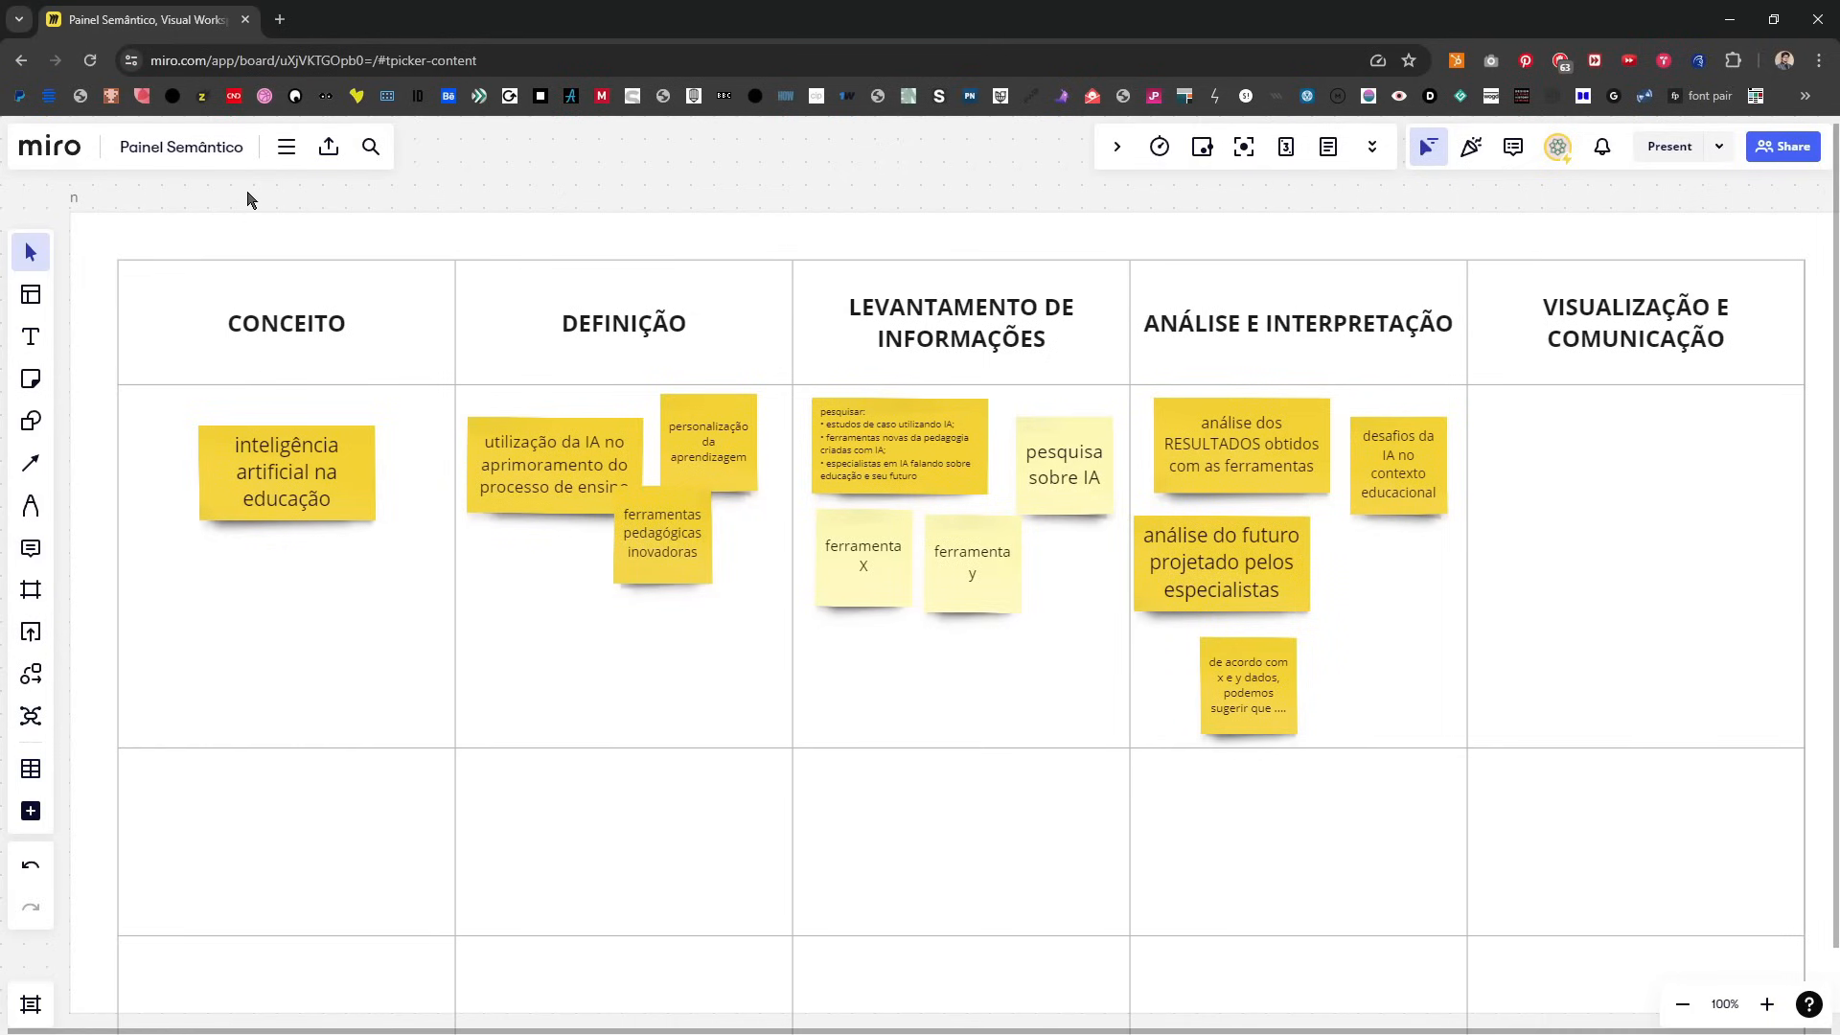
left_click(137, 227)
key("Delete")
left_click(275, 272)
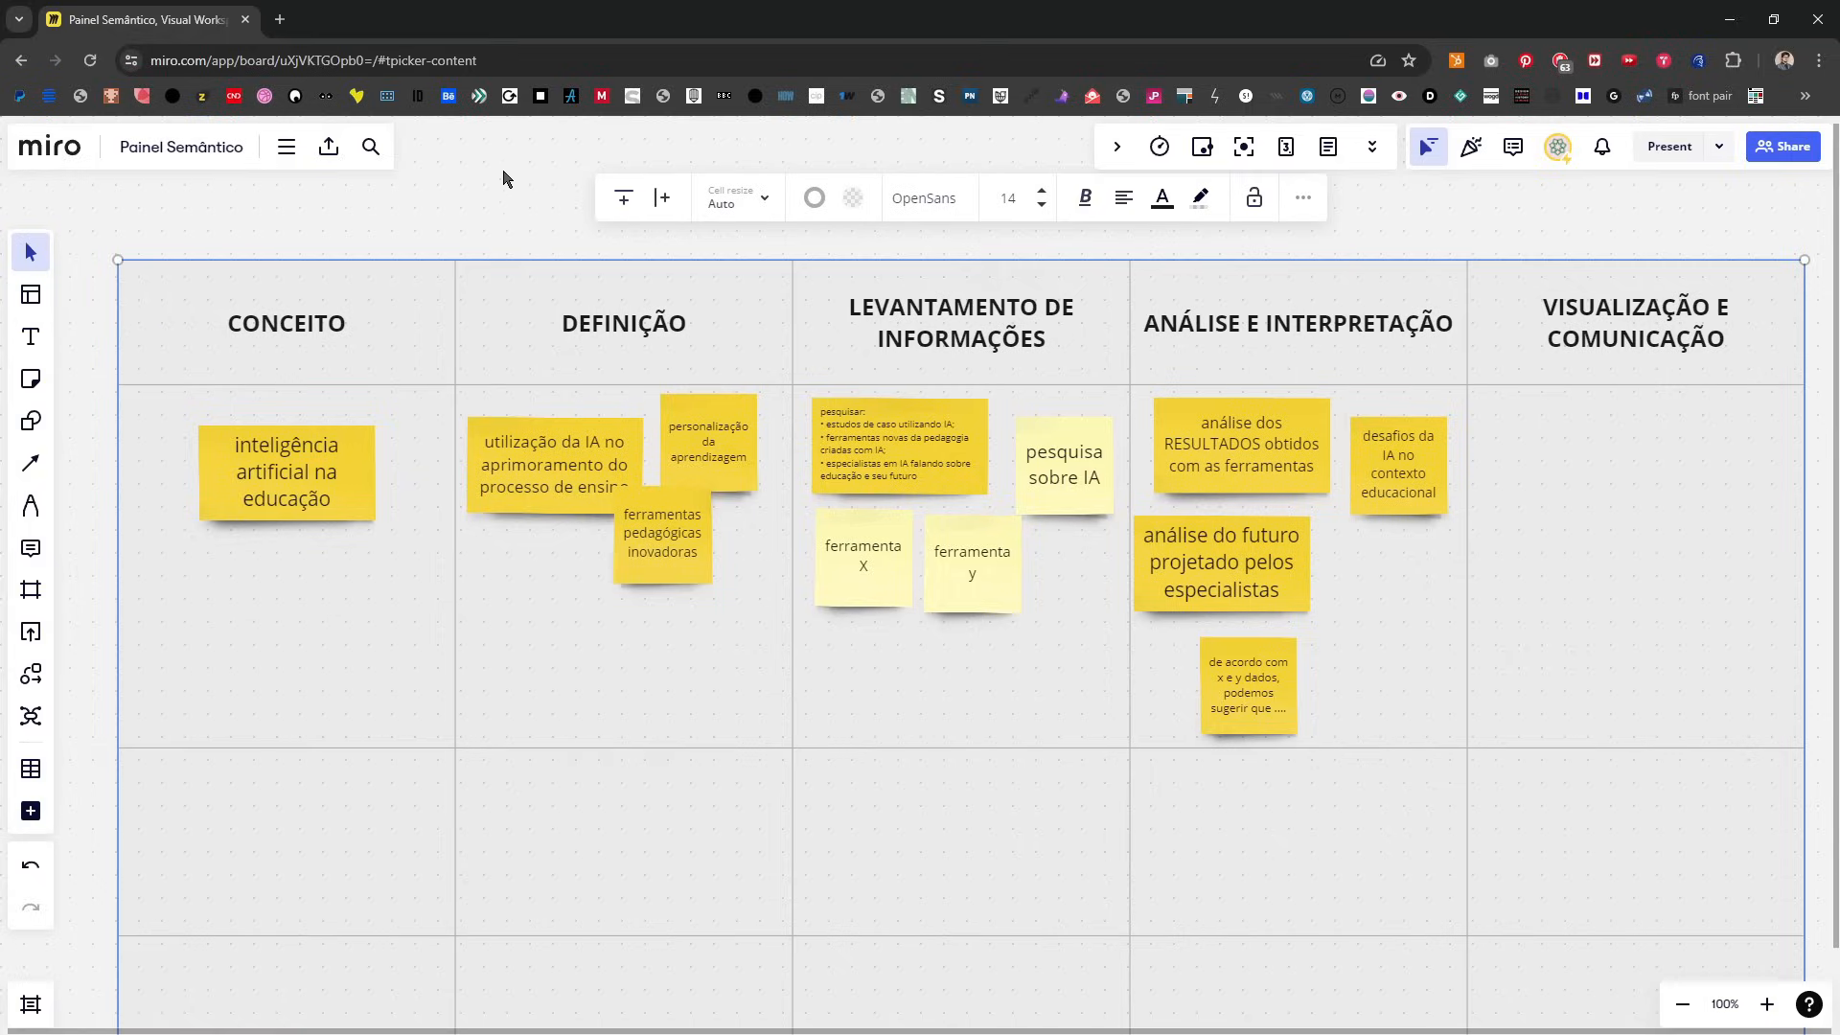
key("ctrl+z")
Step: Rename the frame around the table as "painel semântico"
left_click(221, 236)
type("painel sem")
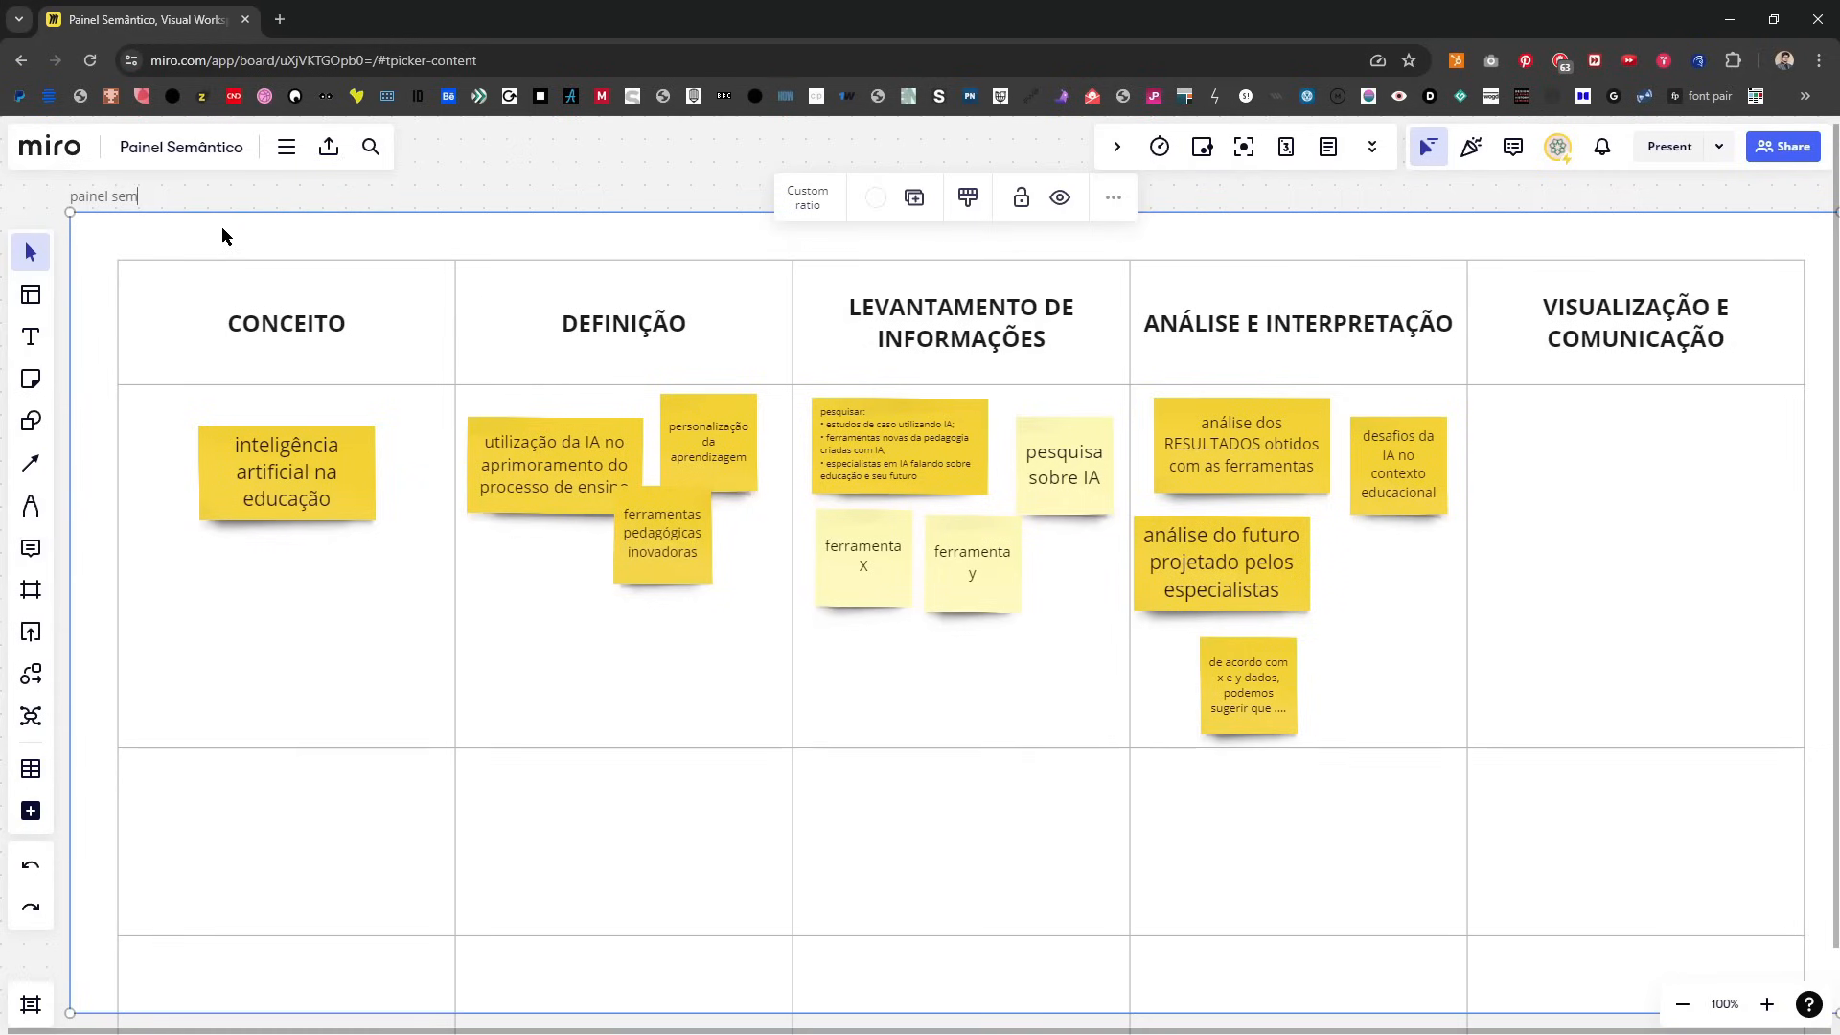
type("ântico")
left_click(632, 185)
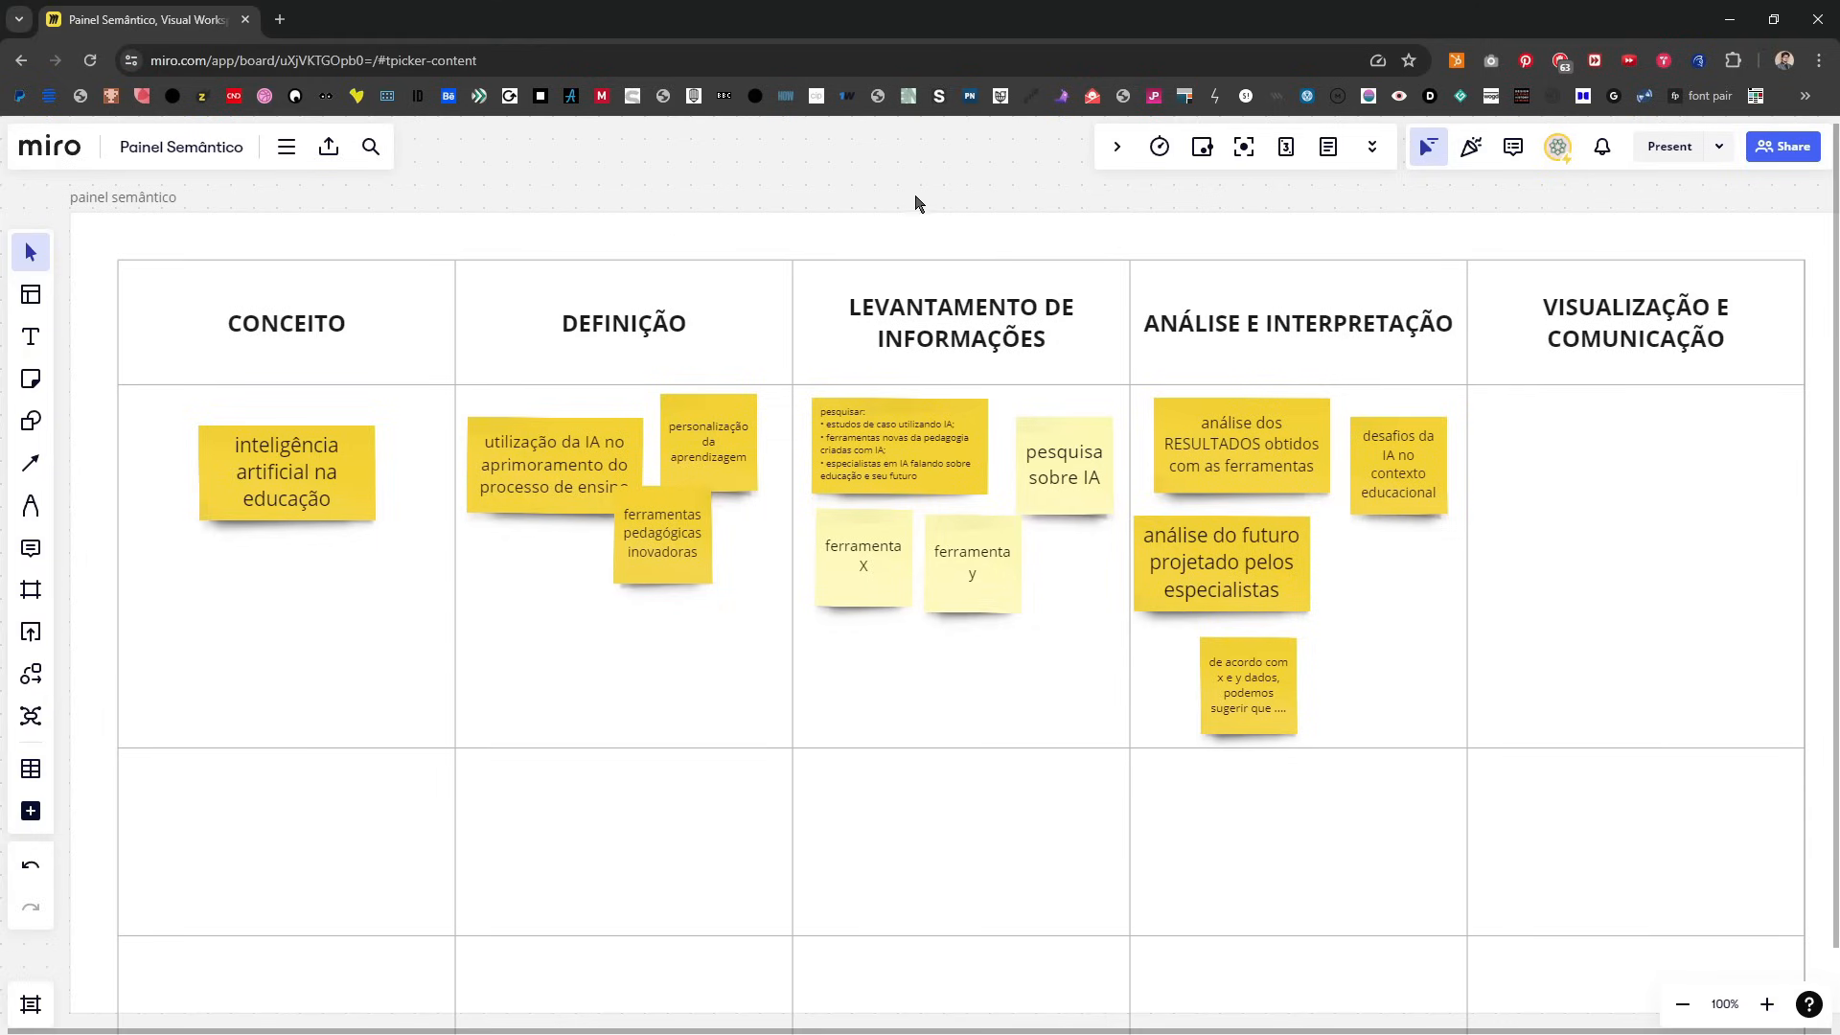
left_click(331, 503)
left_click(847, 182)
left_click_drag(1461, 590, 1146, 625)
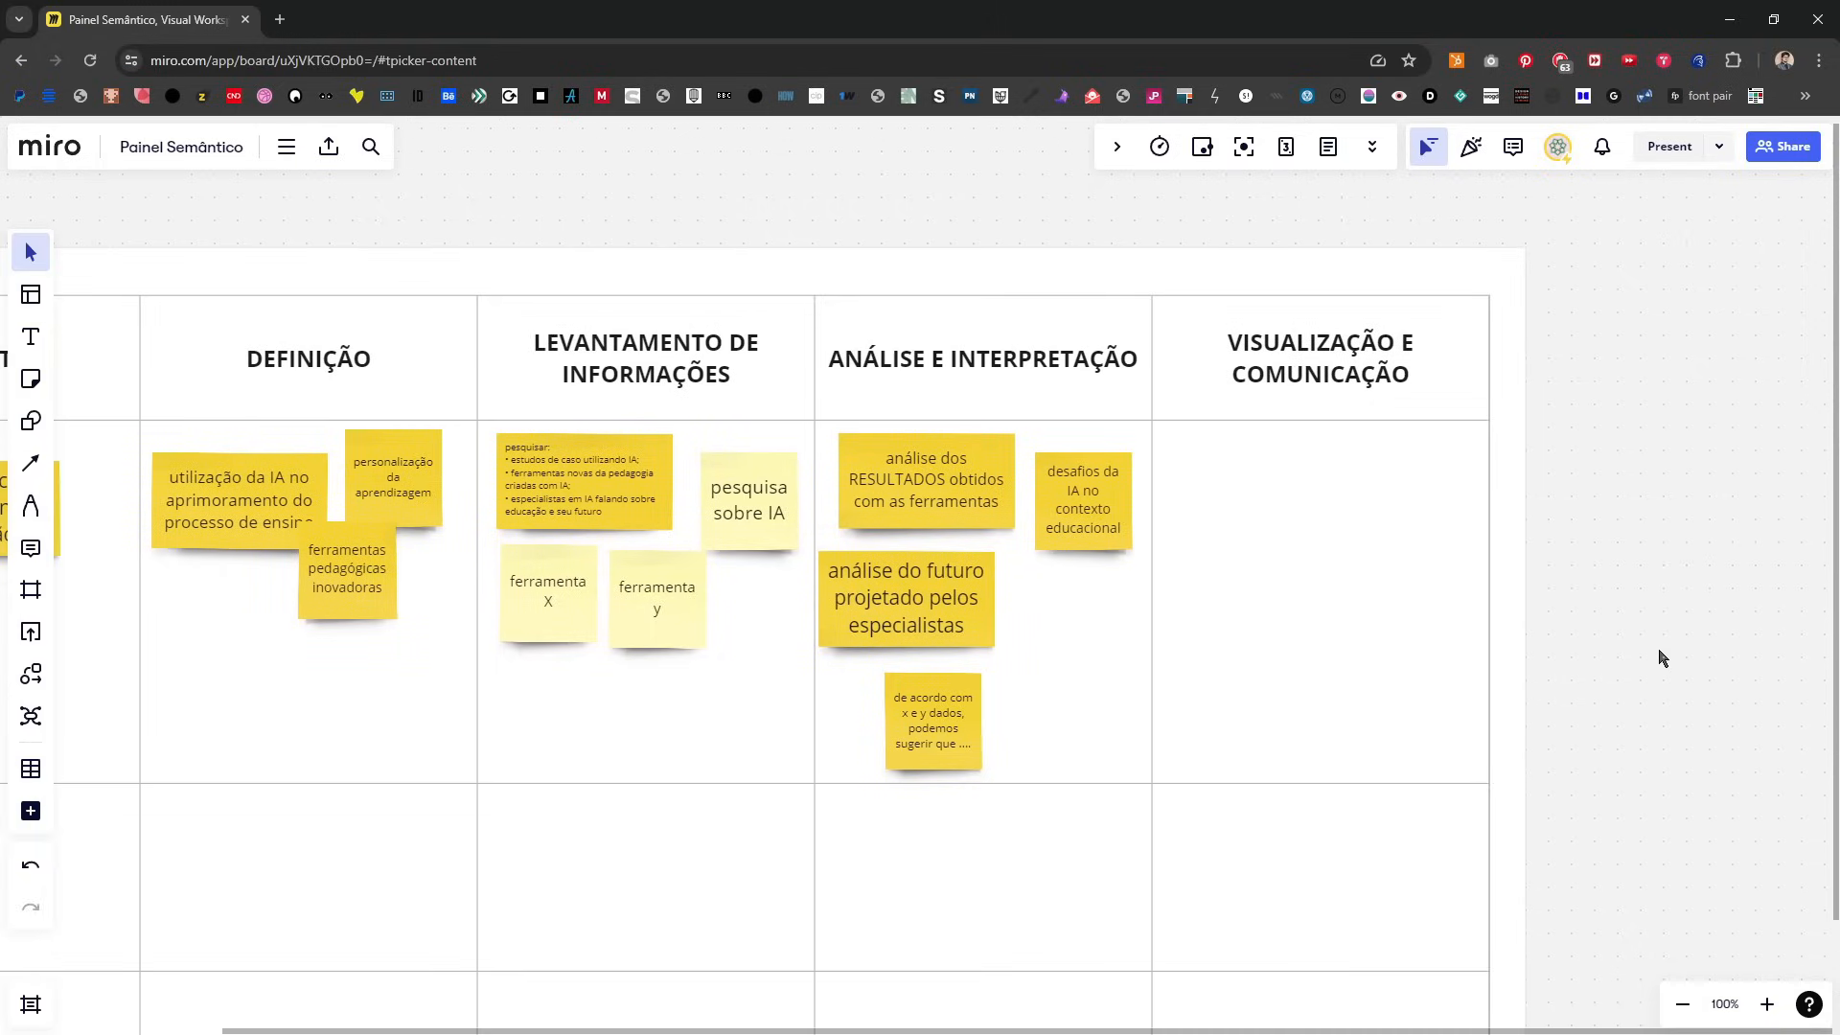
Step: Search Google for "intenligencia artifical educação" in a new browser tab
key("ctrl+t")
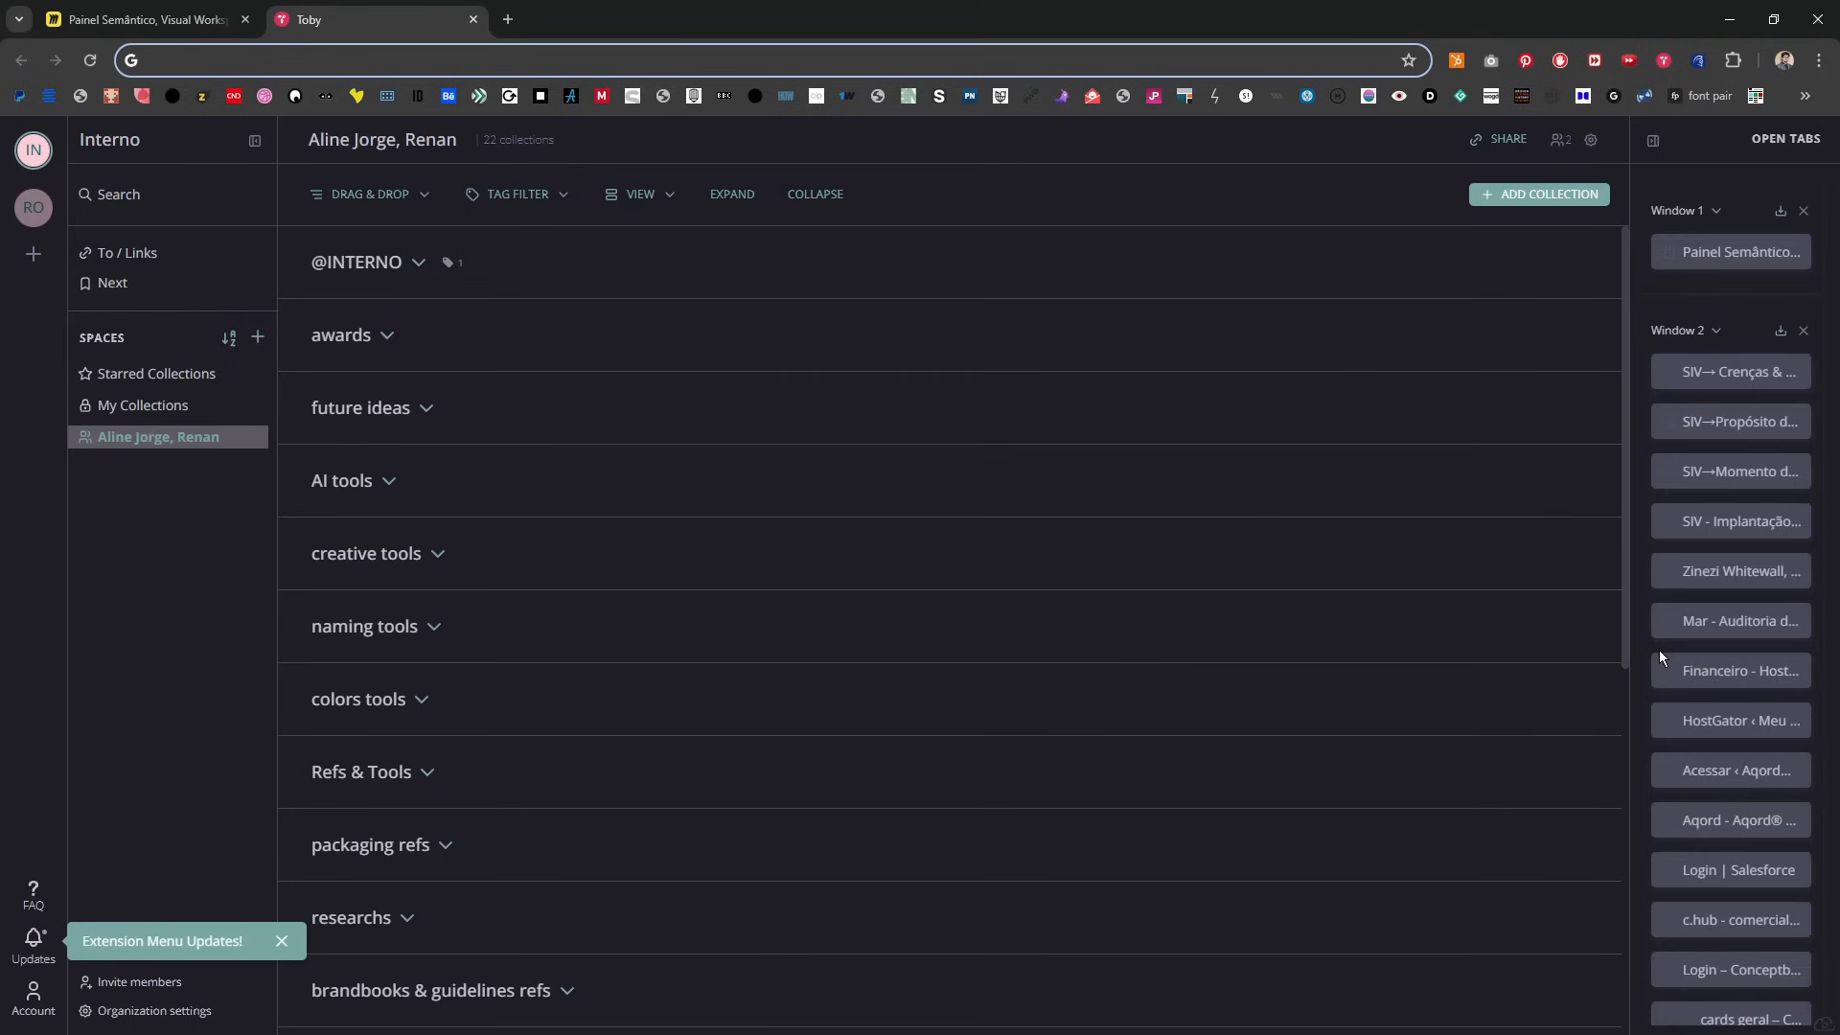
type("intenl")
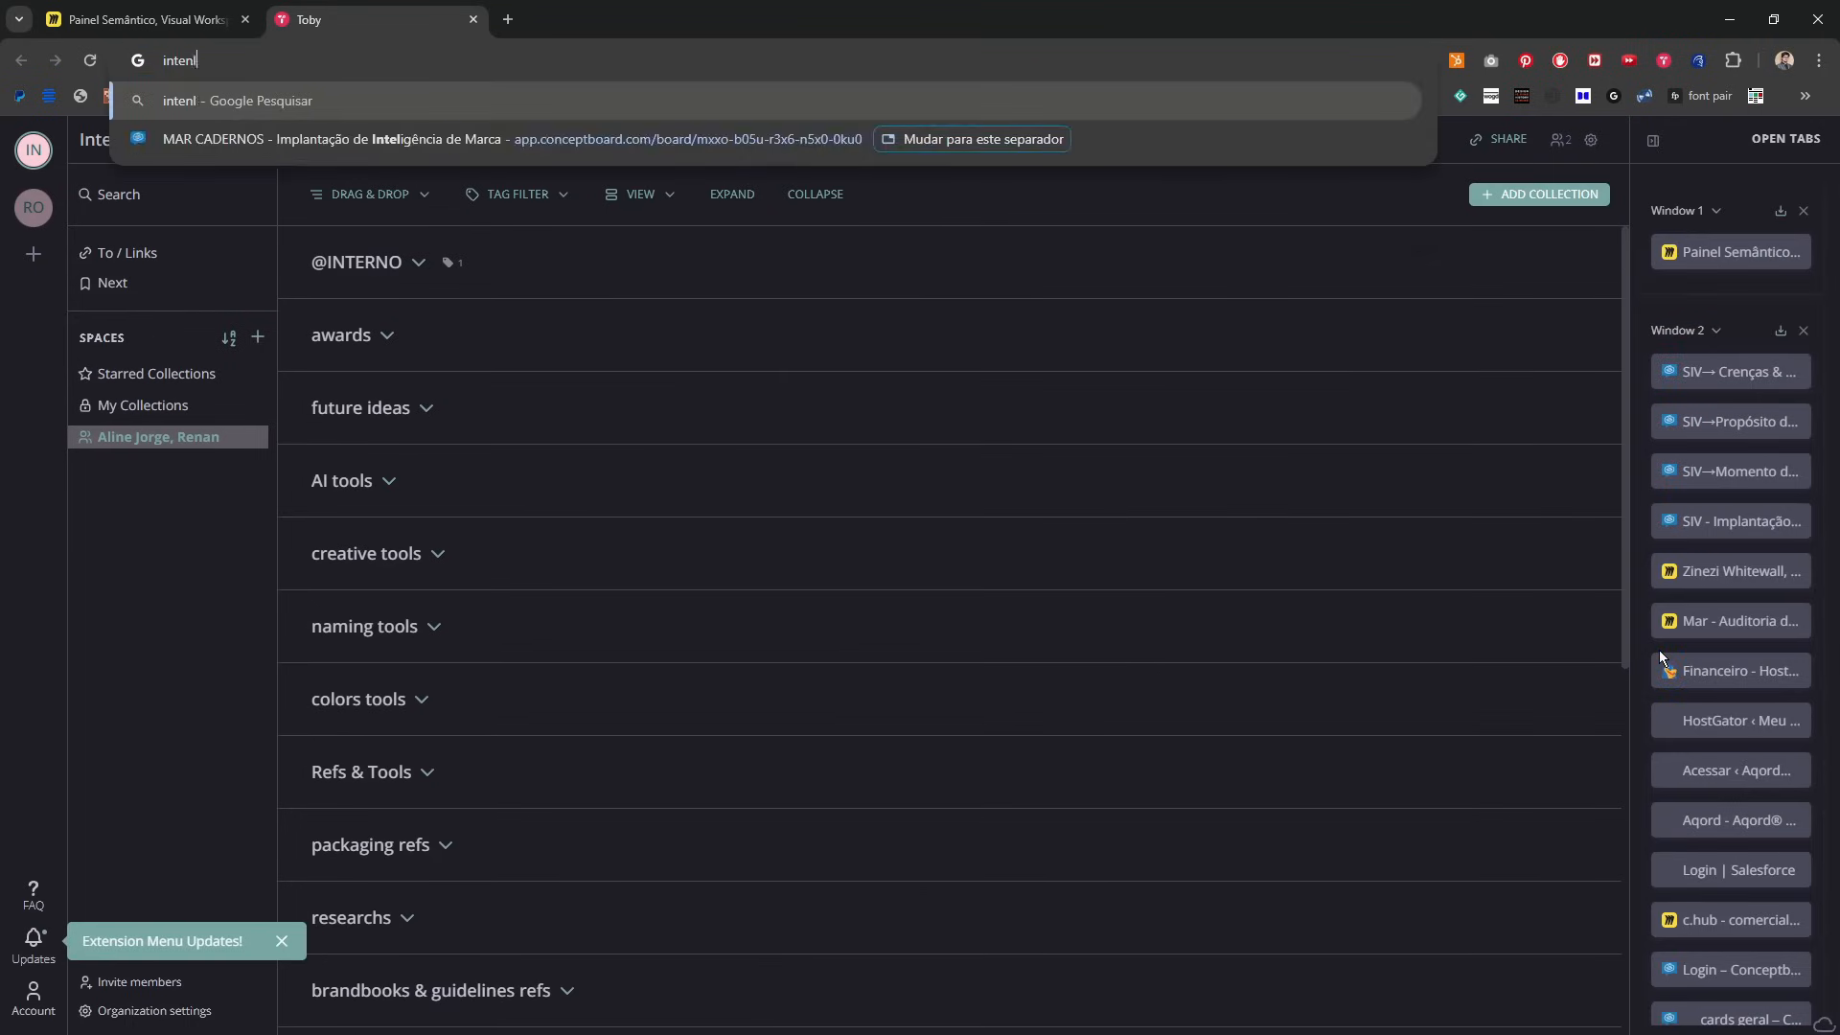
type("igencia artifical")
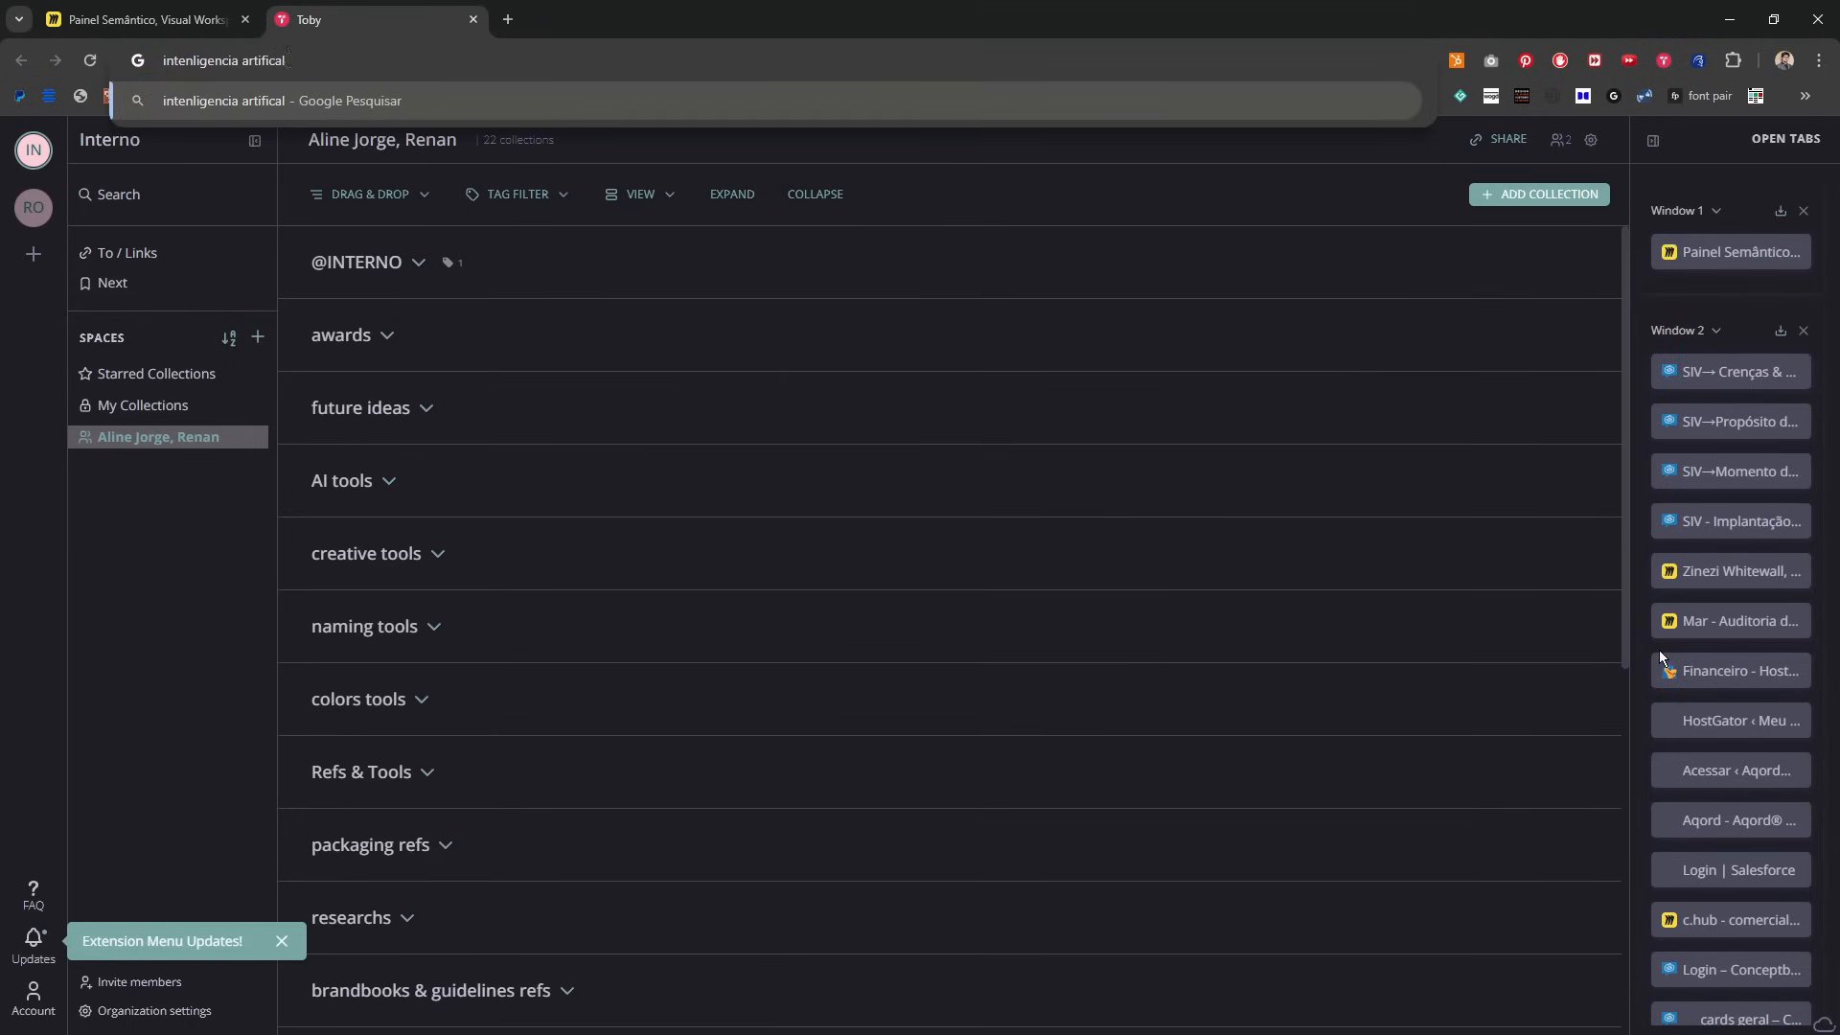
type(" educação")
key("Return")
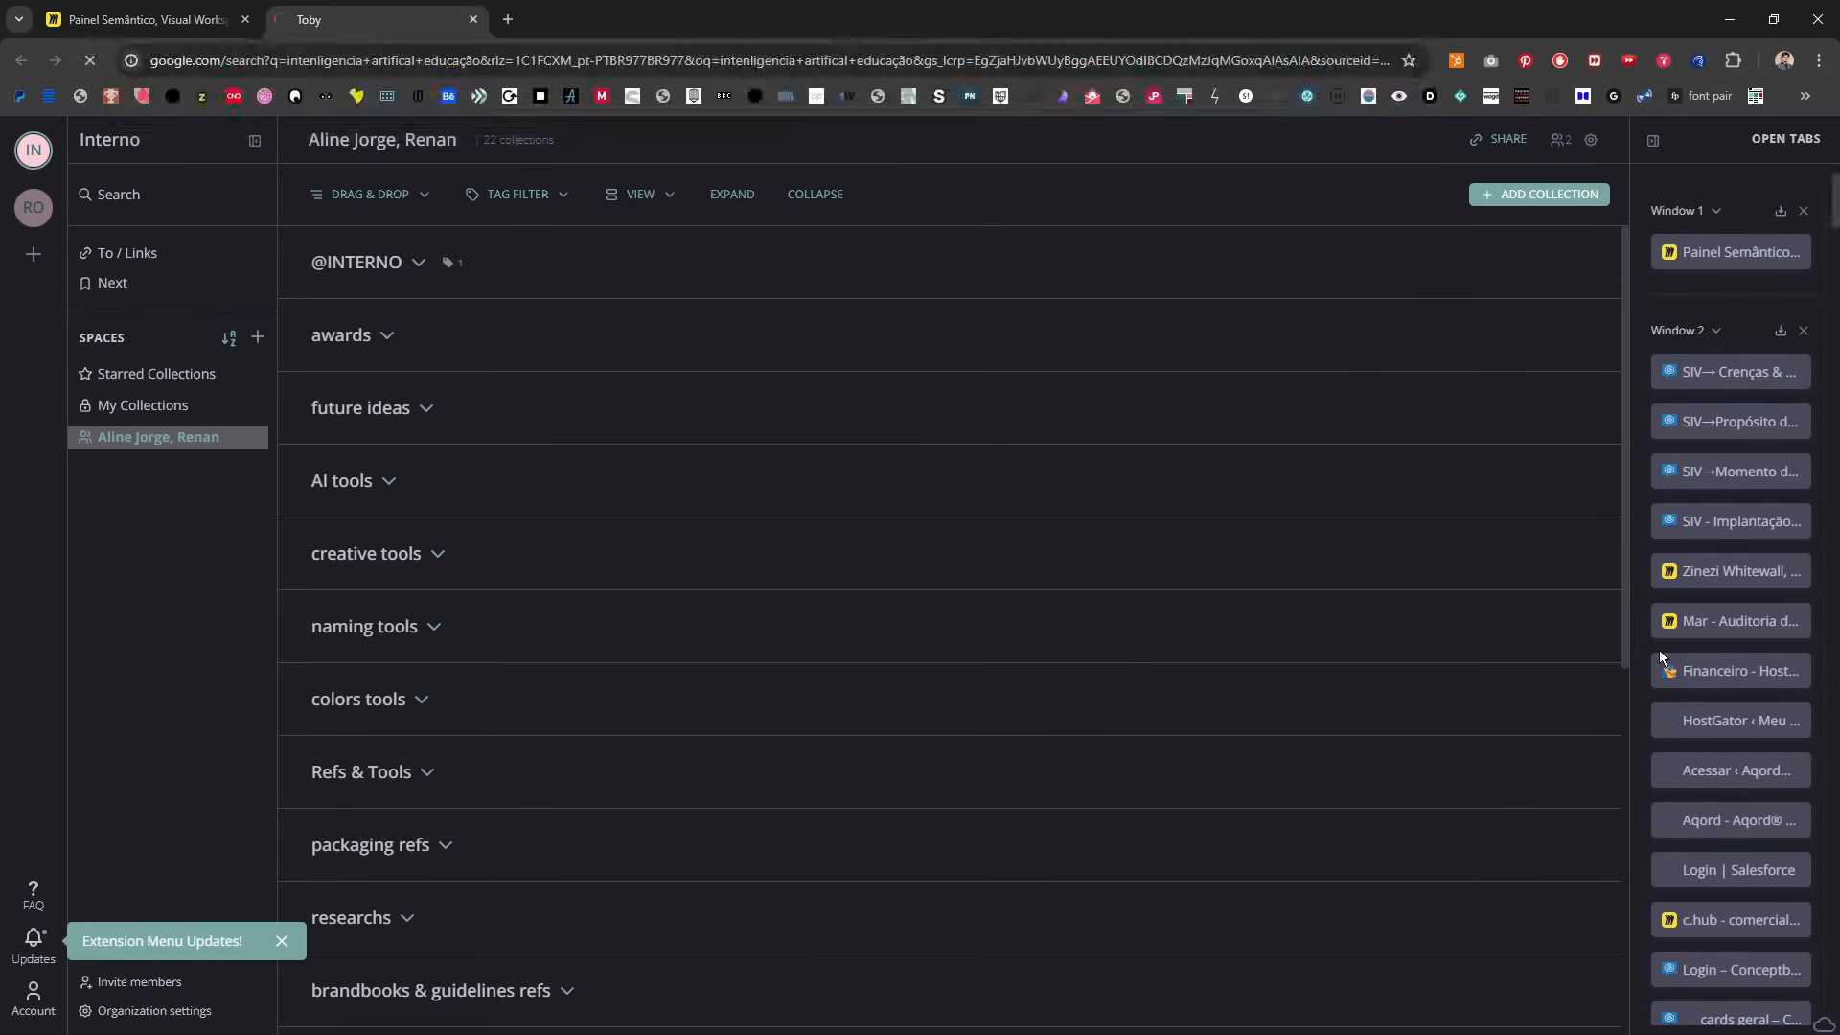